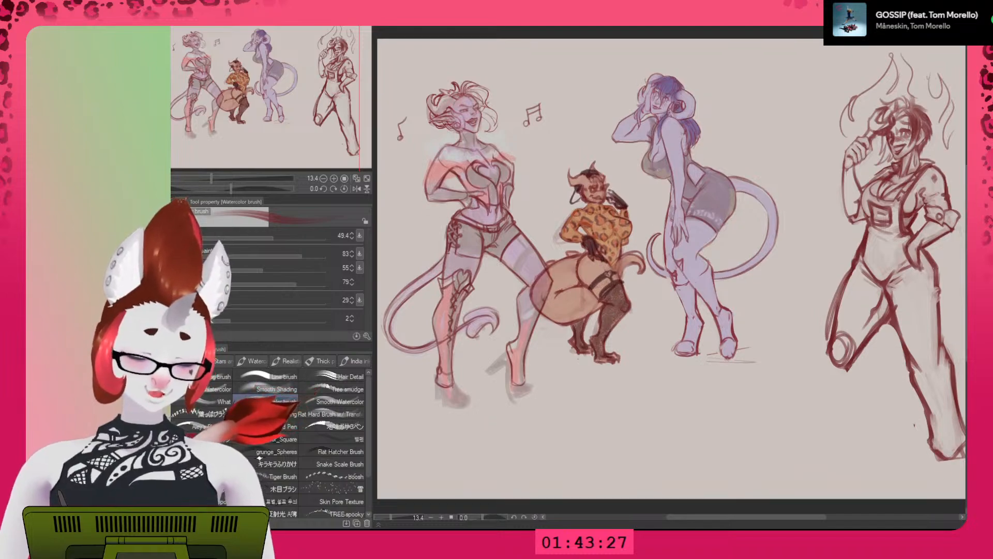
scroll(671, 276, up, 2)
scroll(671, 276, down, 1)
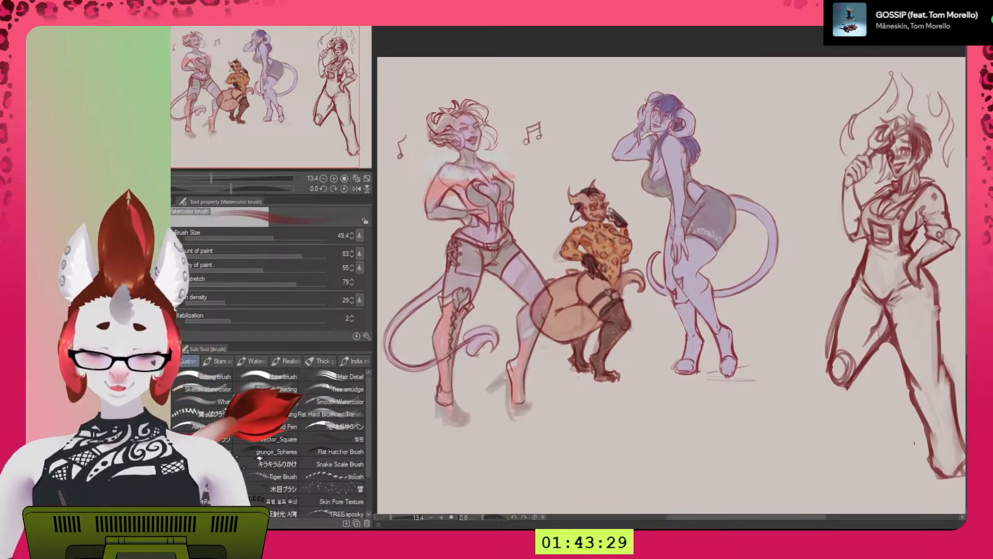
scroll(670, 276, down, 1)
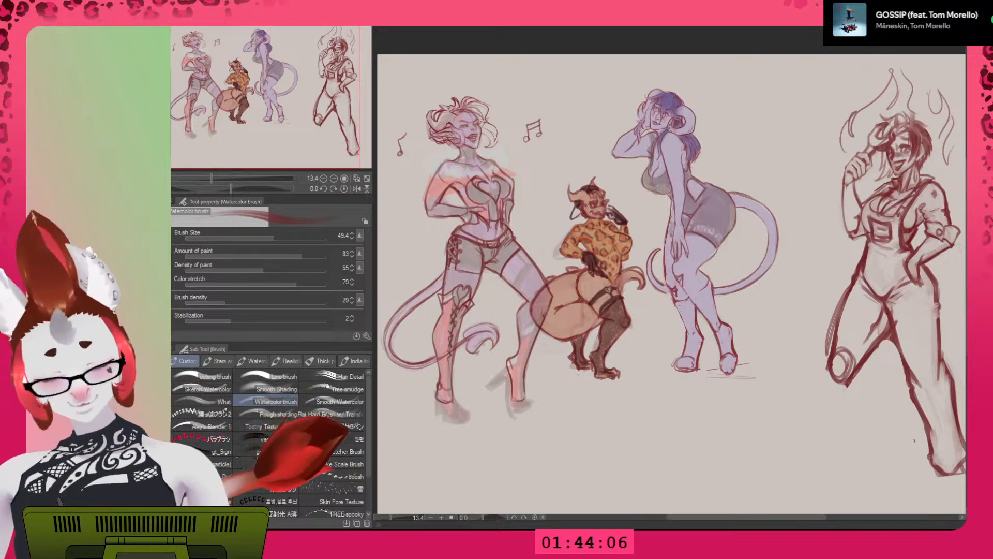
Try deleting the first dancer's hair sketch and the crouching leopard-print figure, and undo each deletion.
key(Delete)
key(ctrl+z)
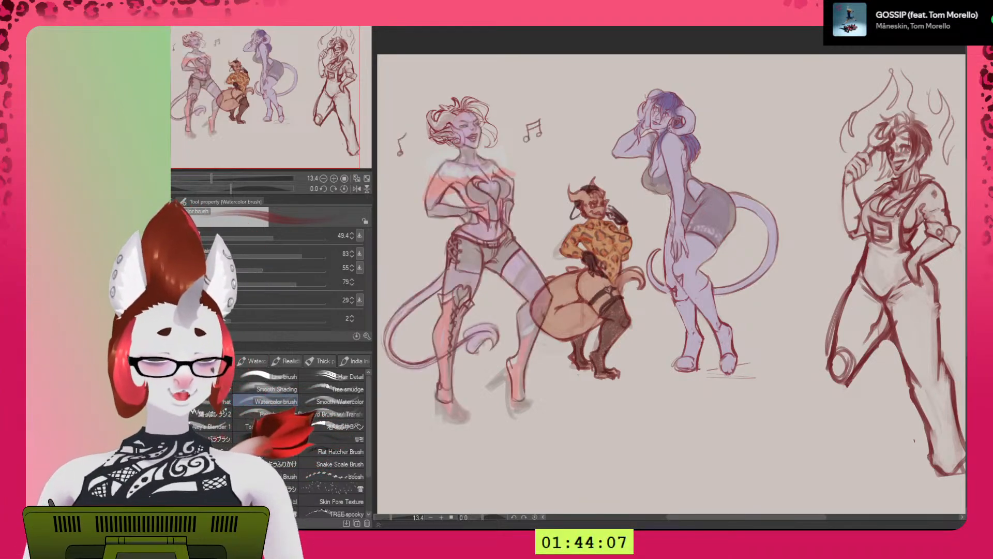
key(ctrl+y)
key(ctrl+z)
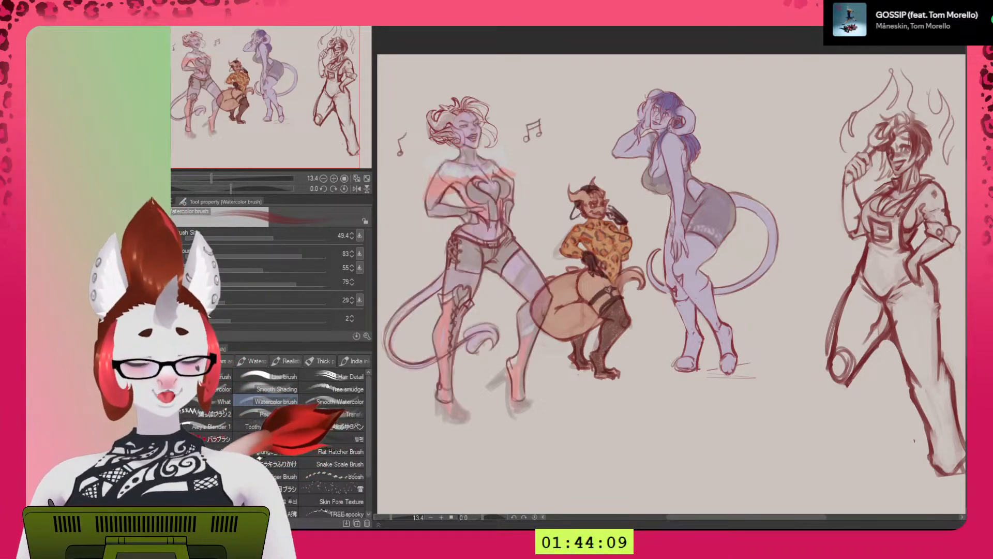
key(Delete)
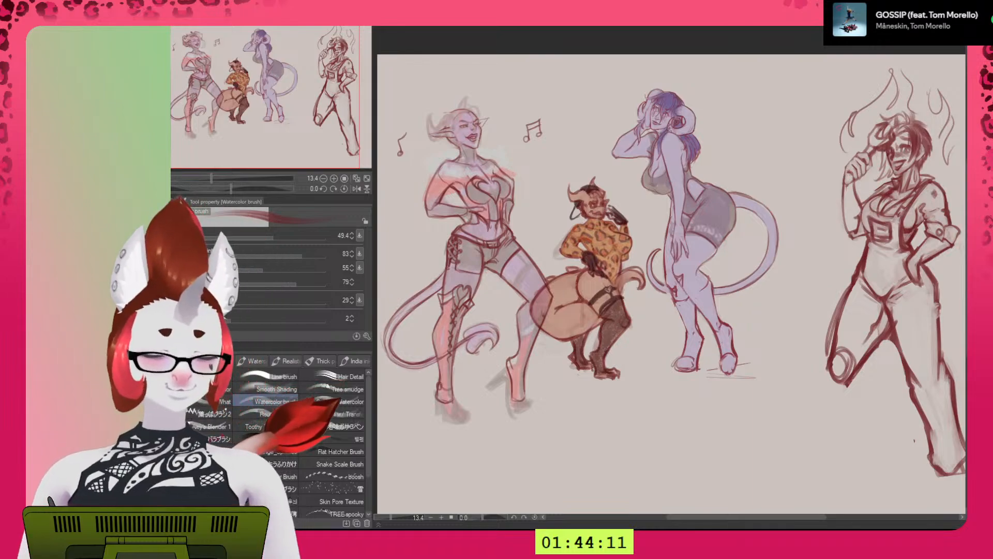
key(ctrl+z)
key(Delete)
key(ctrl+z)
key(Delete)
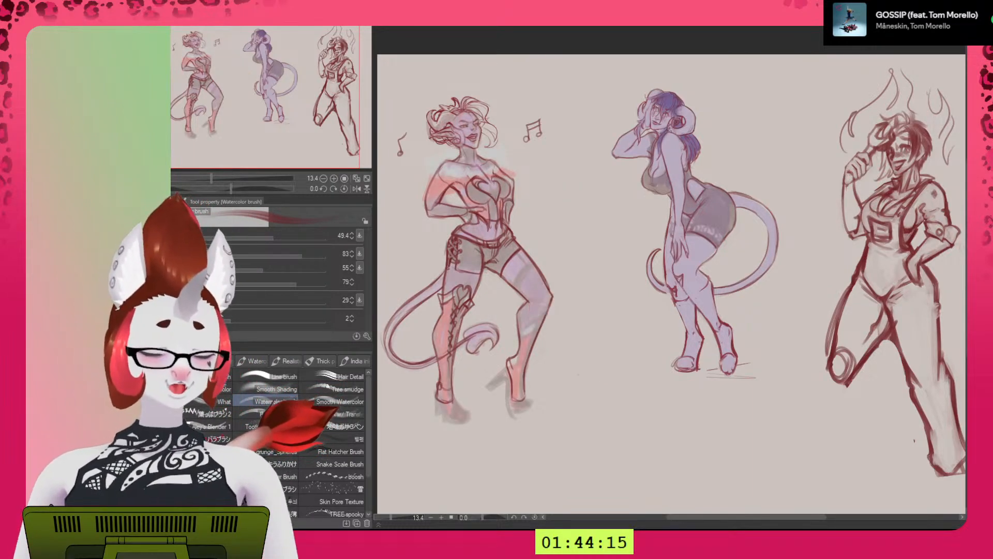
key(ctrl+z)
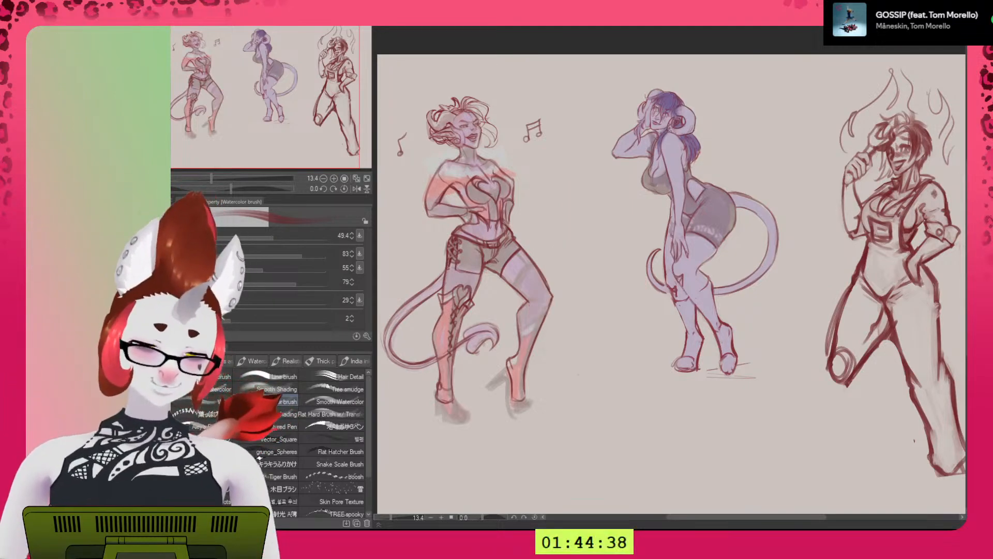
Lower the opacity of the crouching leopard-print figure so it looks faded between the two dancers.
drag(785, 404, 832, 429)
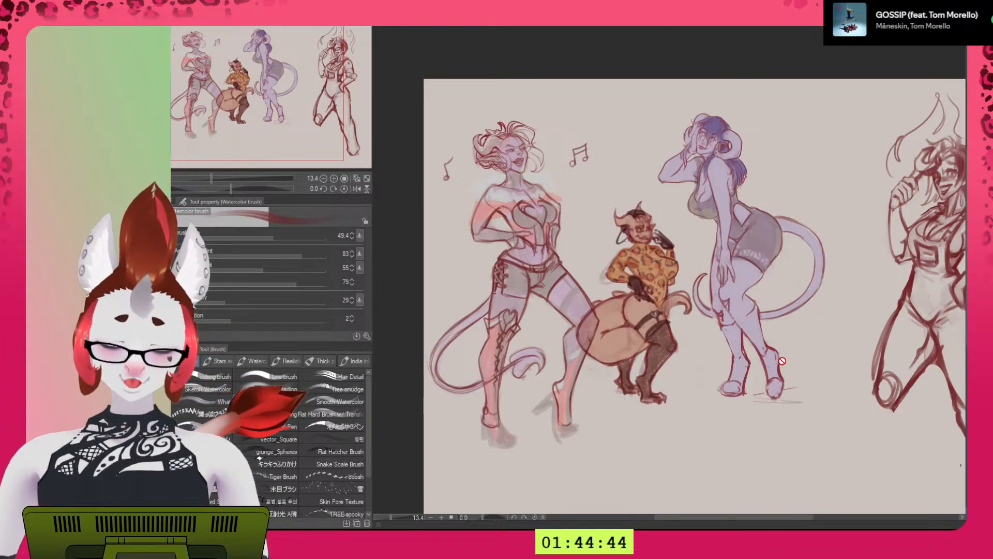
scroll(771, 376, up, 1)
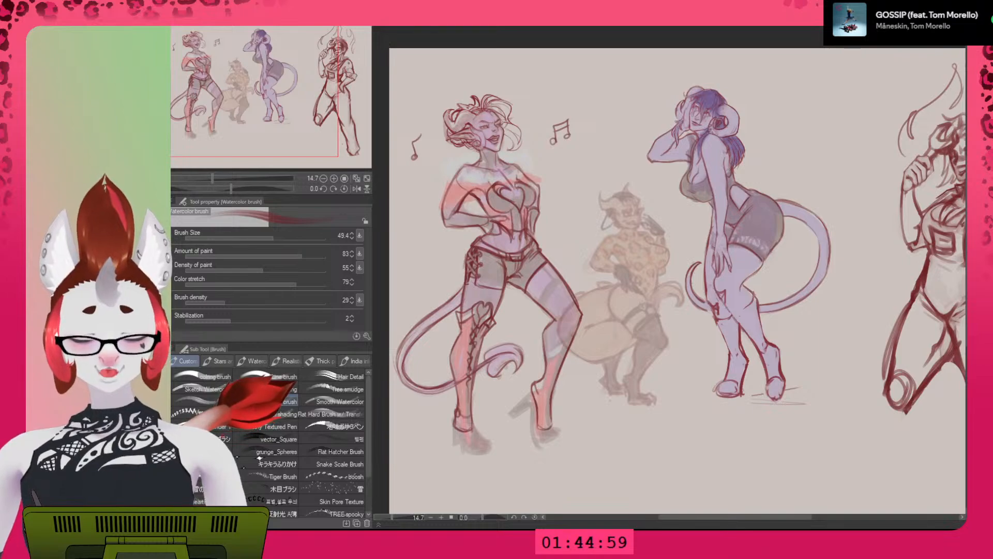
key(h)
key(h)
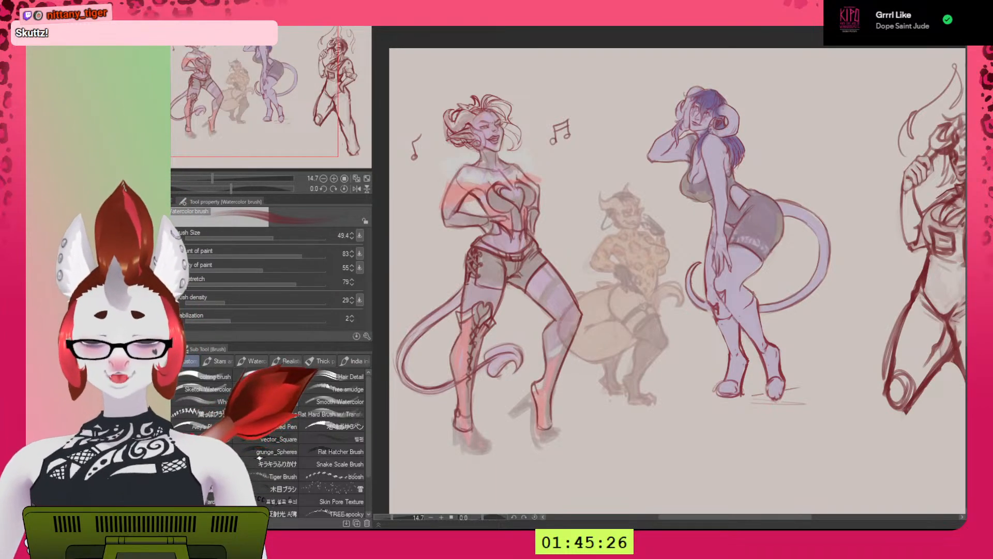
Examine the purple horned woman and the red-toned dancer up close, and check the composition of the whole lineup.
scroll(723, 140, up, 4)
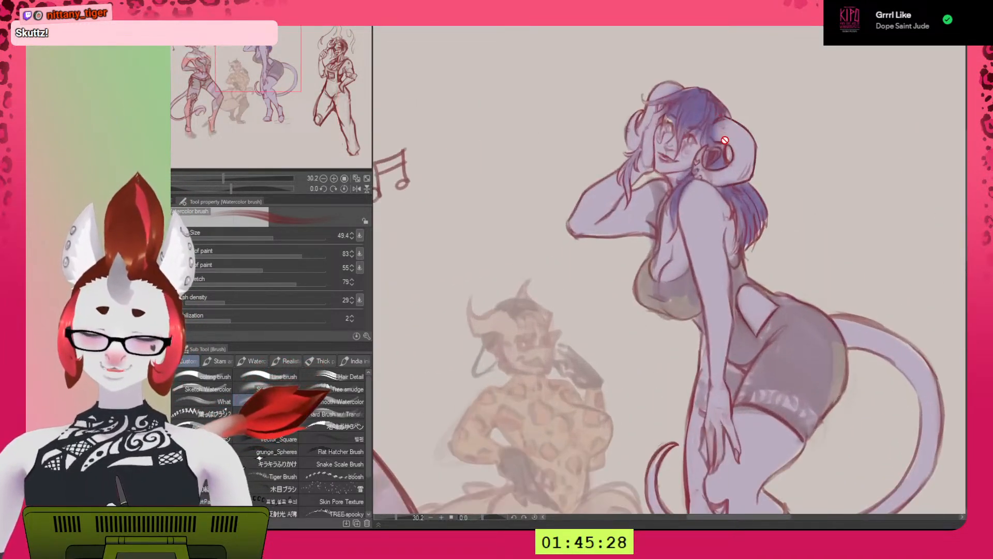
scroll(723, 140, up, 1)
drag(444, 461, 774, 316)
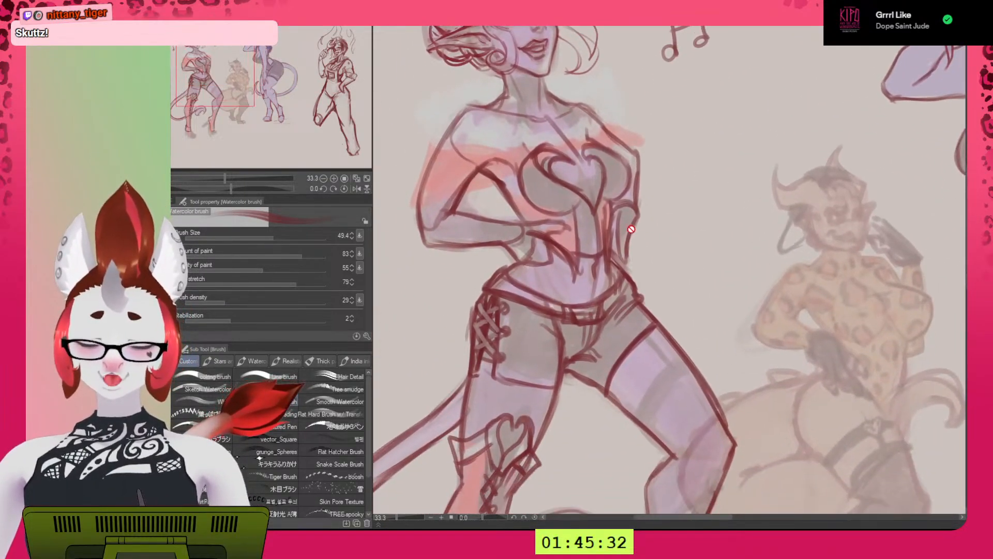
scroll(626, 264, down, 4)
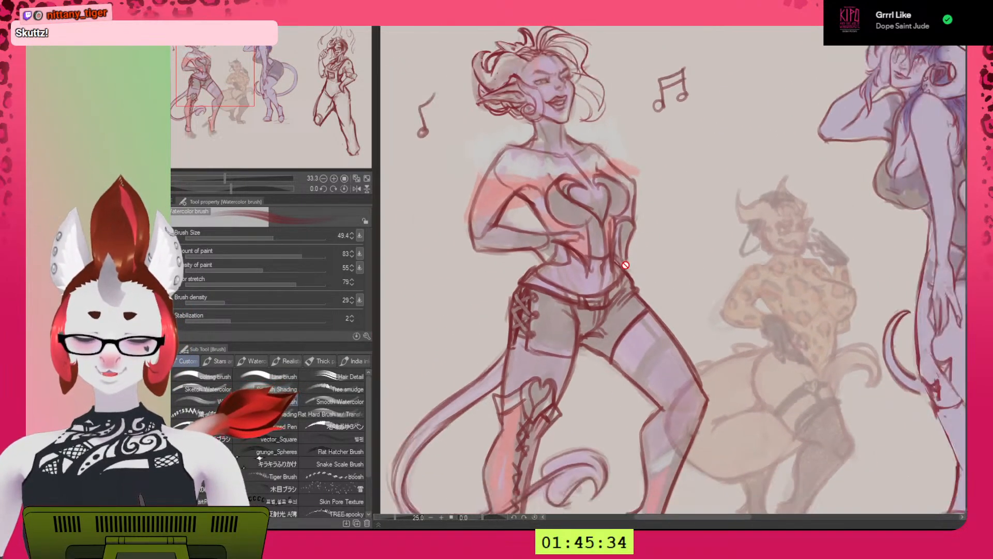
scroll(625, 266, up, 1)
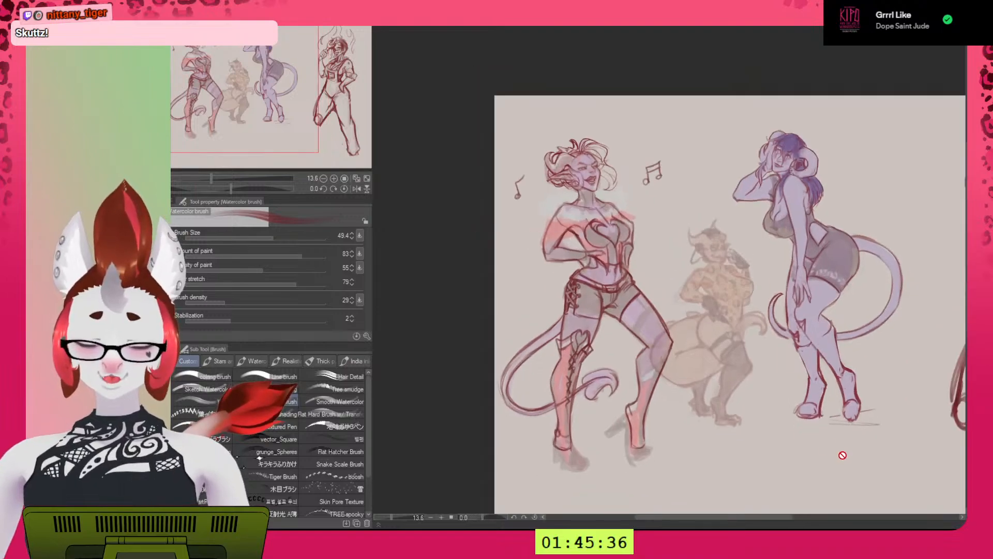
drag(847, 466, 763, 365)
scroll(760, 330, down, 3)
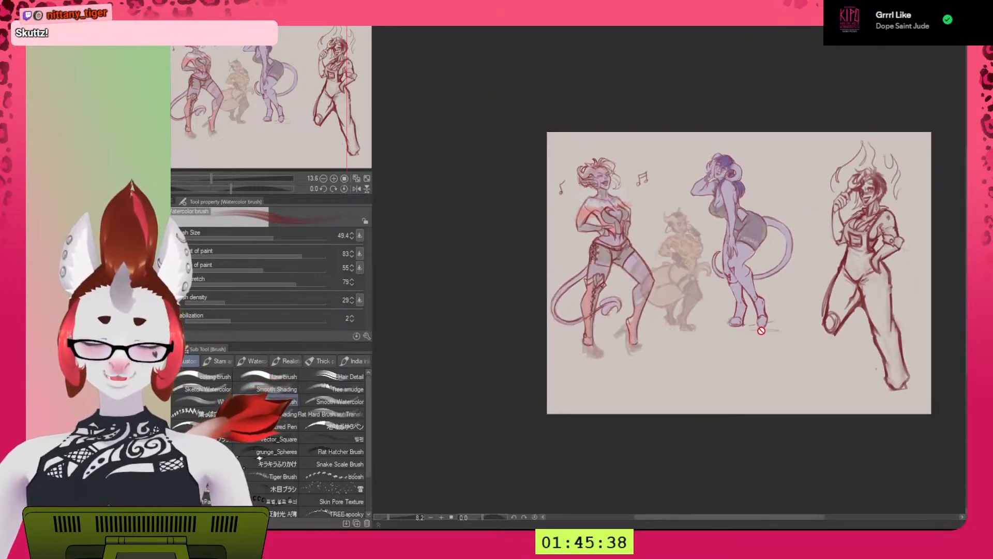
scroll(759, 331, up, 5)
drag(679, 394, 751, 441)
drag(744, 373, 762, 440)
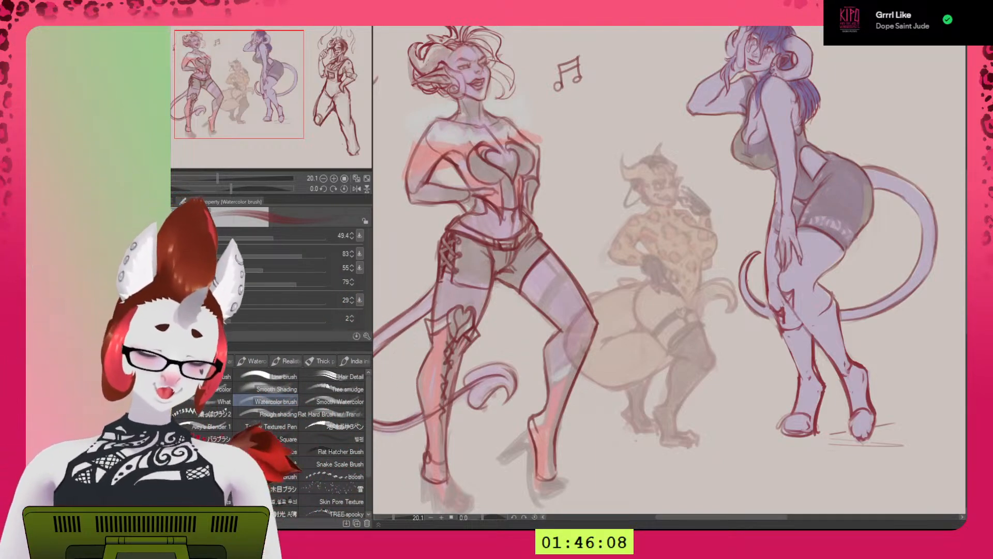
key(ctrl+z)
key(ctrl+y)
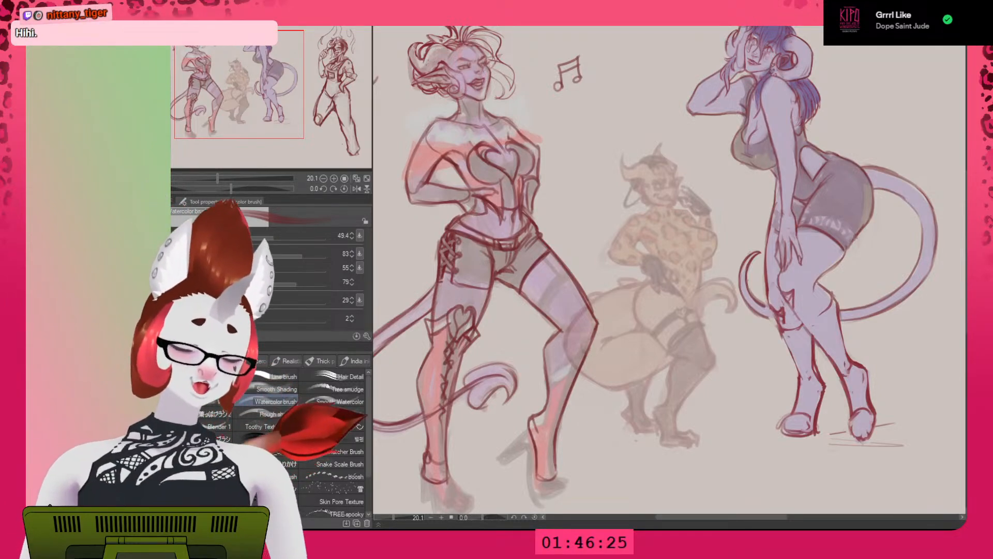
key(ctrl+z)
key(ctrl+y)
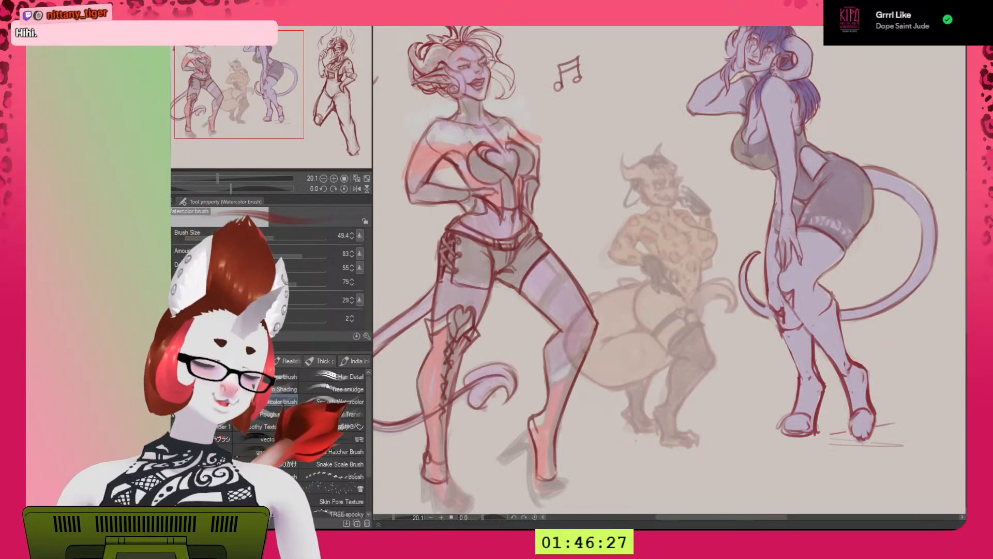
key(ctrl+z)
key(ctrl+y)
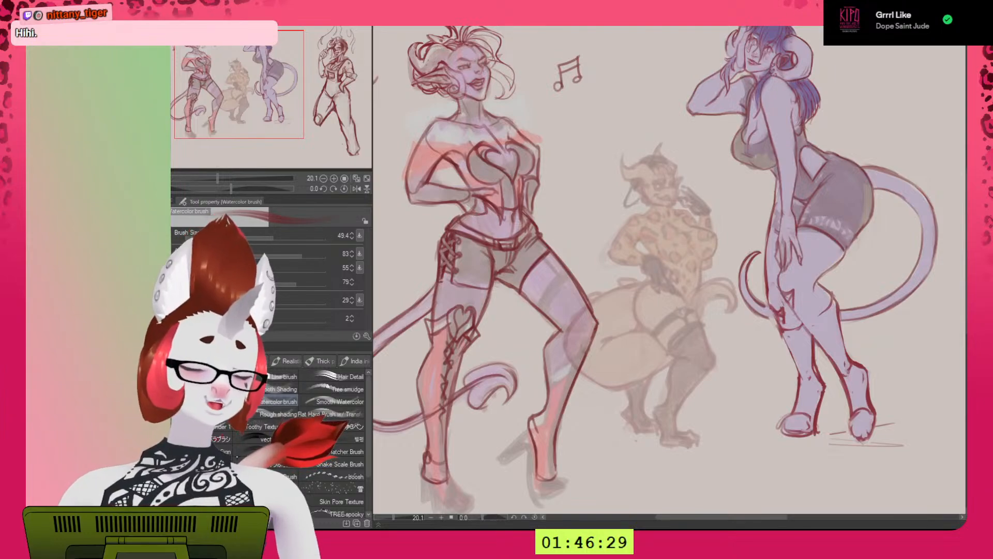
key(ctrl+z)
key(ctrl+y)
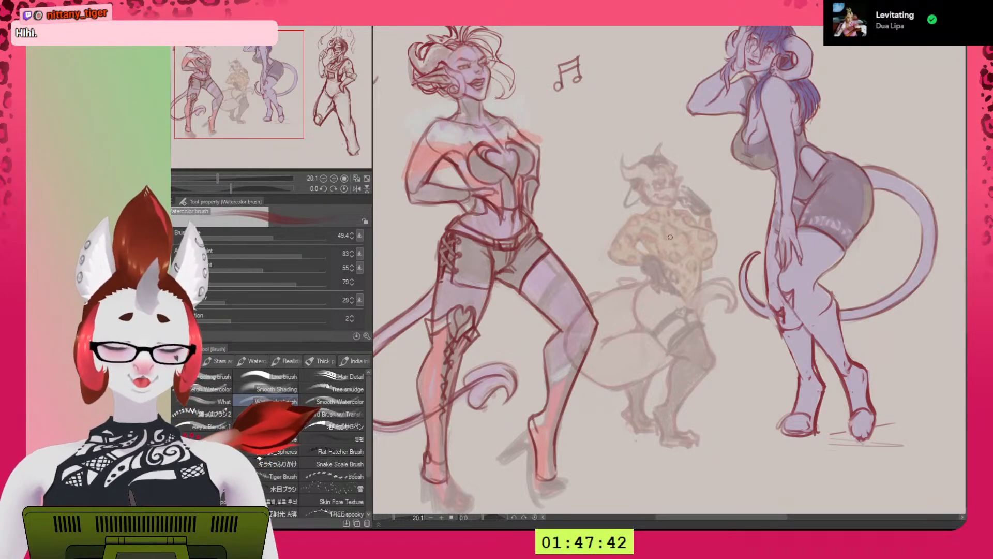
Set the Watercolor brush size to 24.3 and check the faded crouching figure against its neighbours.
scroll(640, 217, up, 3)
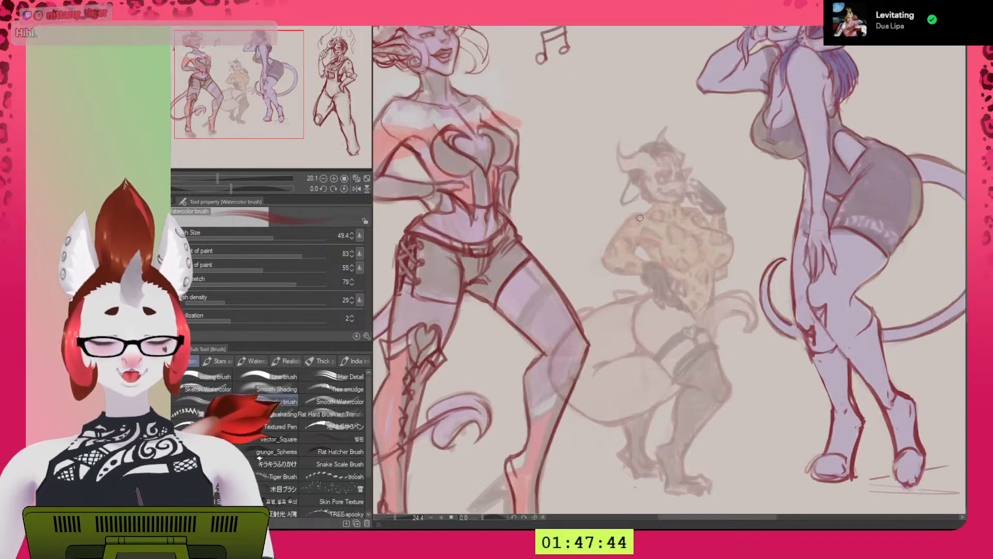
drag(634, 219, 632, 219)
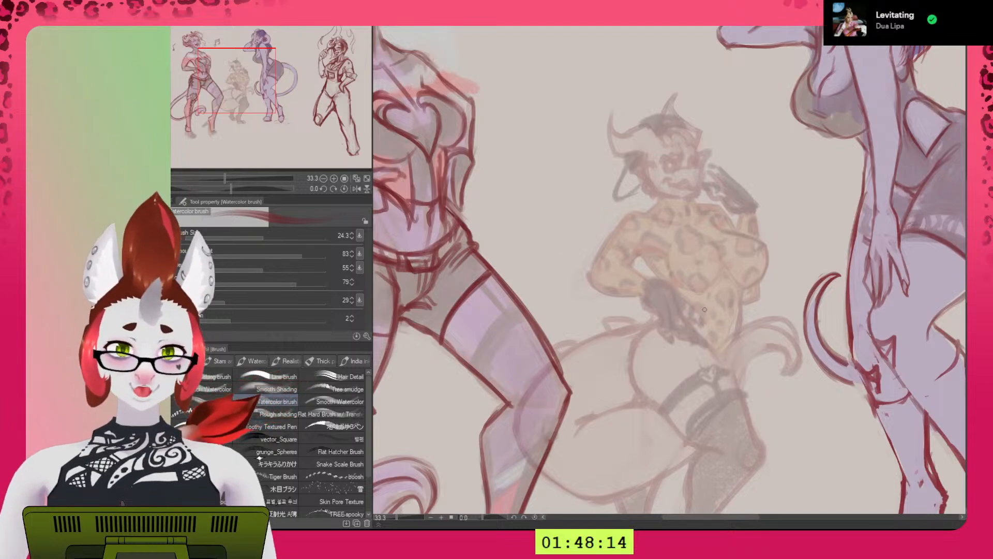
drag(823, 403, 760, 348)
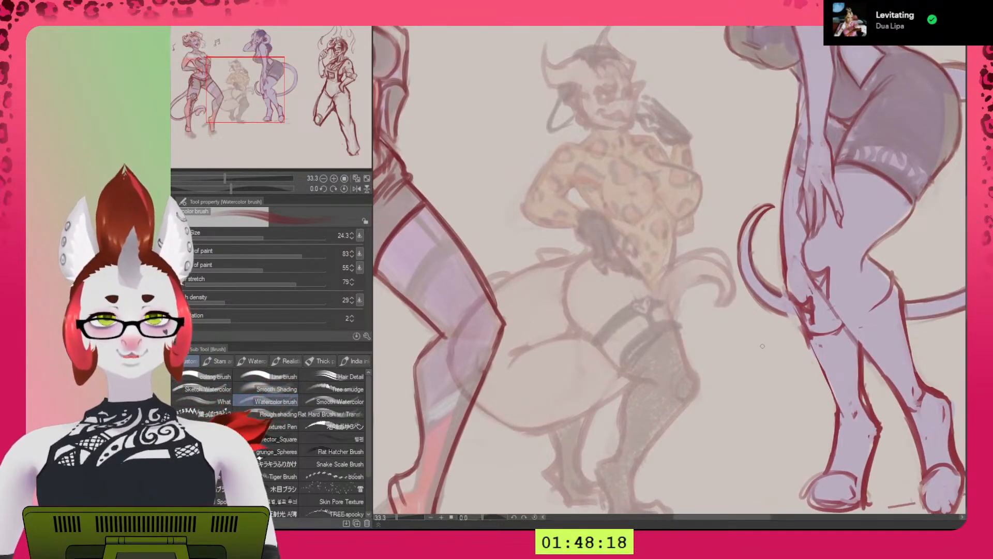
scroll(764, 348, down, 4)
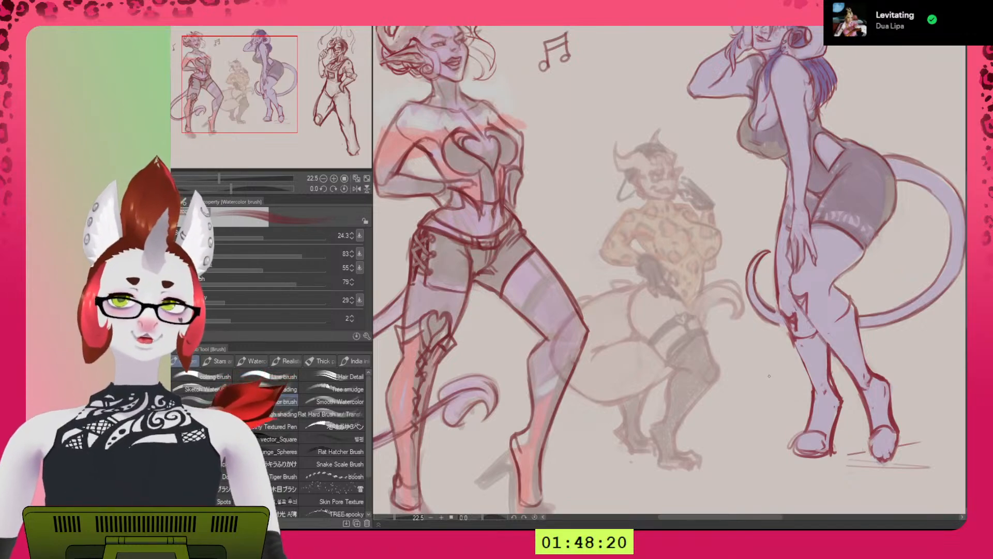
mouse_move(751, 364)
mouse_down()
mouse_move(770, 352)
mouse_move(779, 381)
mouse_move(778, 355)
mouse_move(770, 363)
mouse_move(763, 353)
mouse_up()
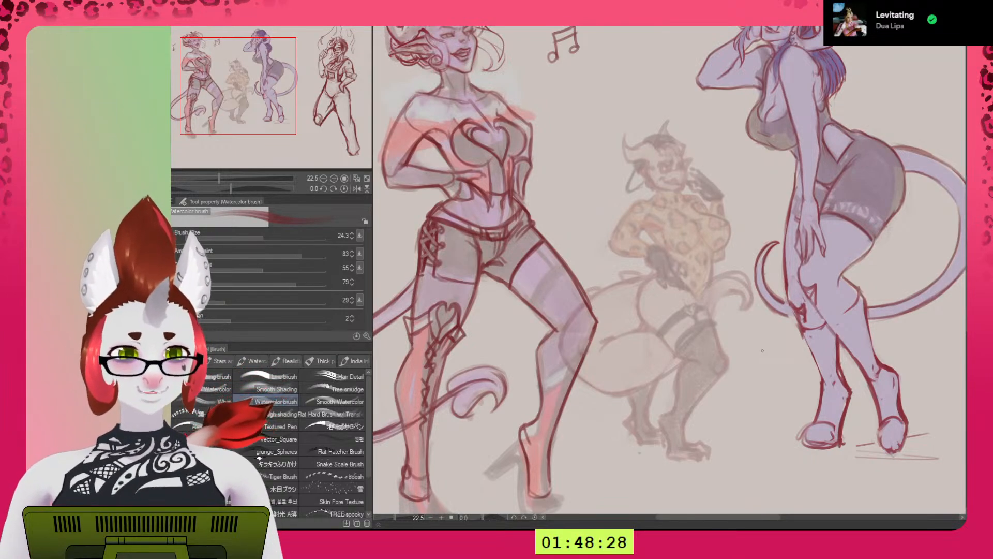
scroll(762, 350, down, 5)
drag(852, 351, 796, 358)
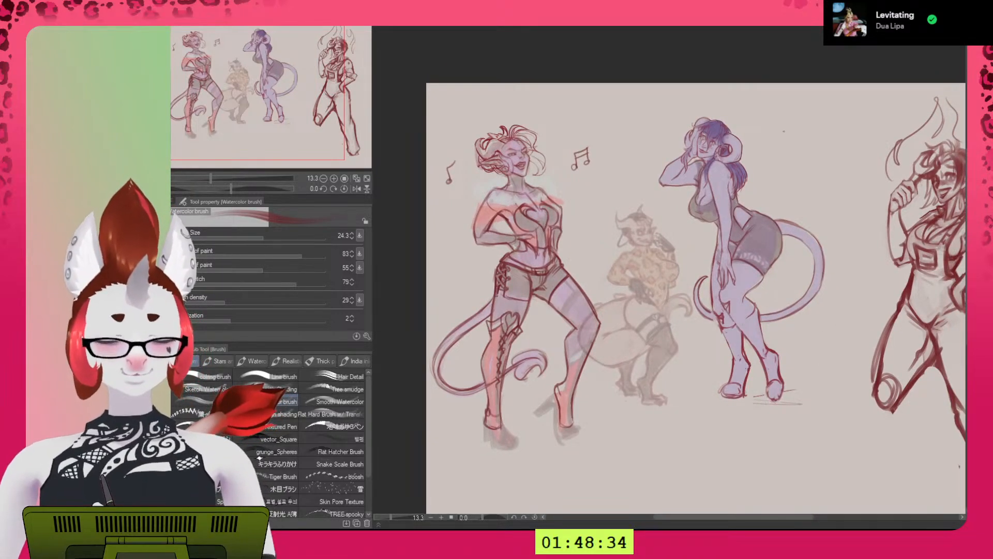
Sketch a small loop inside the purple woman's tail and long flow curves beside her body, and undo the curves.
mouse_move(782, 266)
mouse_down()
mouse_move(769, 281)
mouse_move(780, 286)
mouse_up()
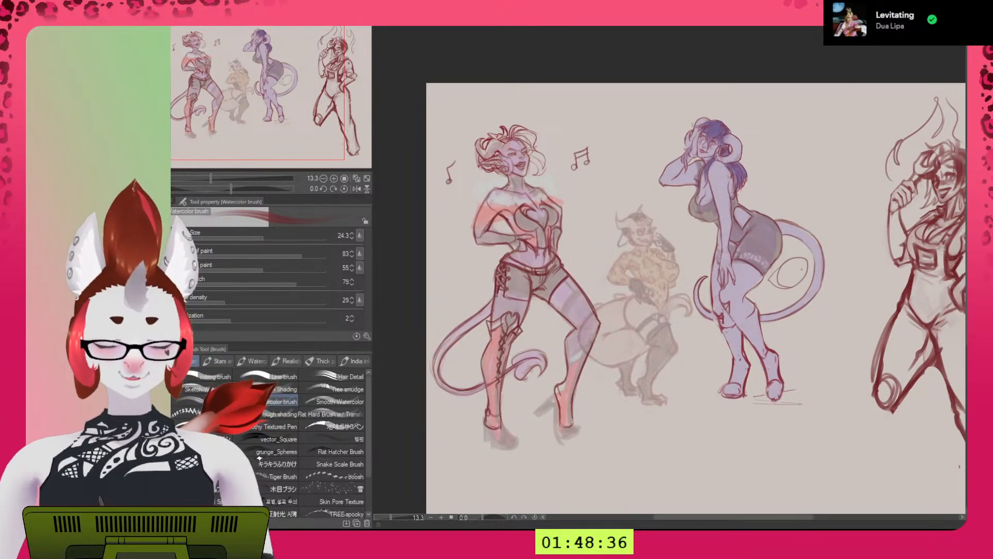
mouse_move(801, 120)
mouse_down()
mouse_move(771, 183)
mouse_move(863, 237)
mouse_move(838, 335)
mouse_up()
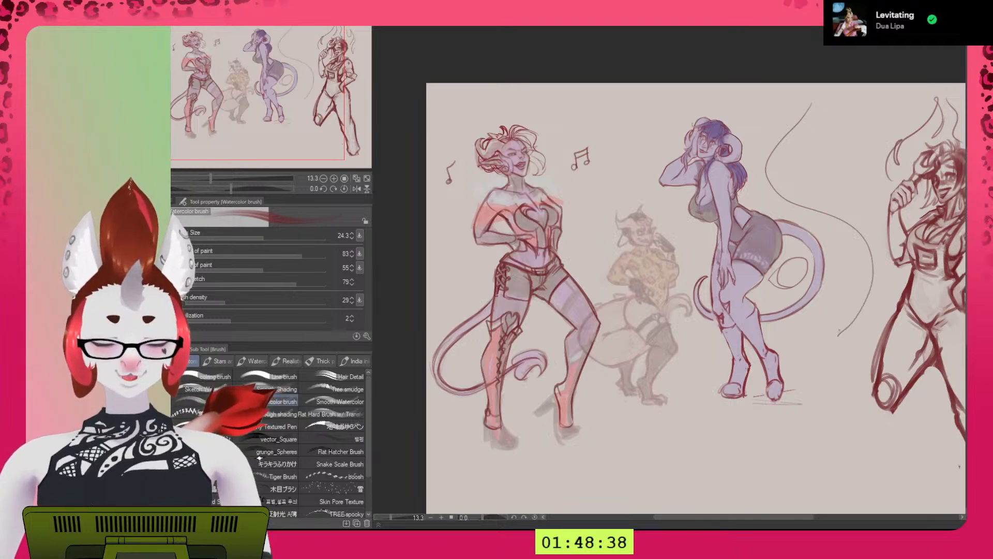
mouse_move(687, 89)
mouse_down()
mouse_move(657, 128)
mouse_move(665, 206)
mouse_up()
key(ctrl+z)
key(ctrl+z)
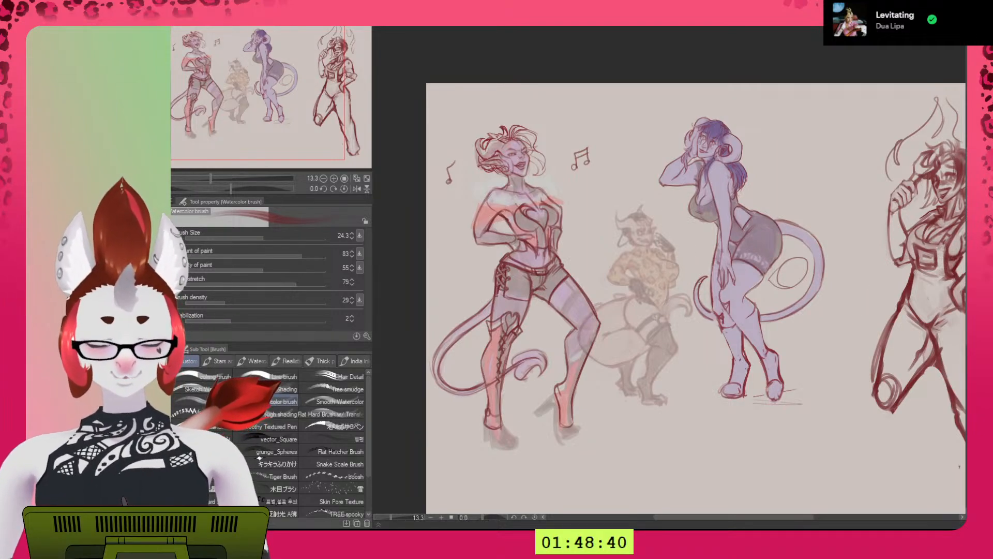
Sketch flow lines along the red-toned dancer and a stroke over the crouching figure, and undo all trial strokes.
mouse_move(530, 97)
mouse_down()
mouse_move(608, 252)
mouse_move(619, 391)
mouse_up()
mouse_move(429, 166)
mouse_down()
mouse_move(454, 213)
mouse_move(455, 274)
mouse_up()
key(ctrl+z)
key(ctrl+z)
mouse_move(656, 263)
mouse_down()
mouse_move(602, 317)
mouse_move(660, 360)
mouse_move(662, 295)
mouse_move(599, 323)
mouse_move(699, 302)
mouse_up()
key(ctrl+z)
key(ctrl+z)
key(ctrl+z)
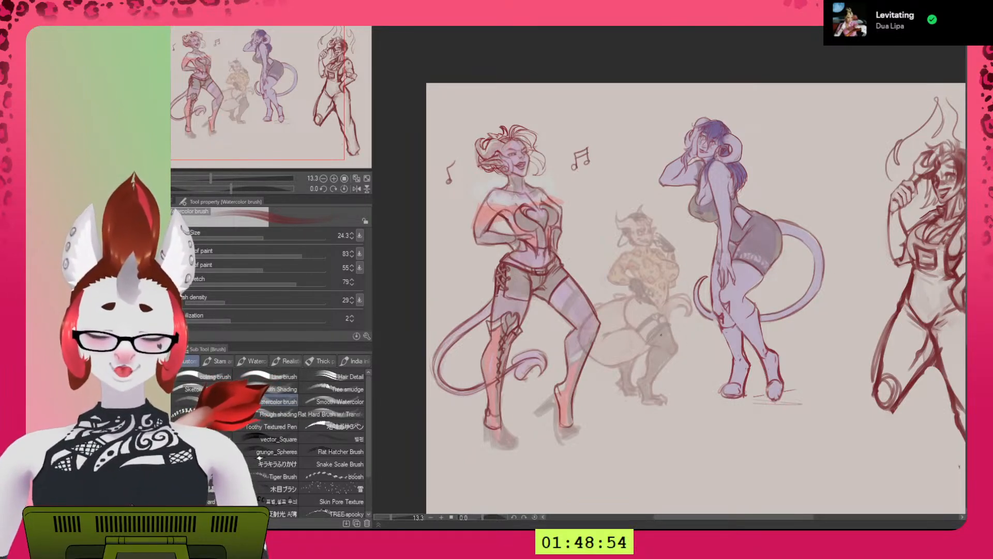
Outline the crouching figure's rounded silhouette from head to hips with thin strokes, and undo the outline.
mouse_move(641, 212)
mouse_down()
mouse_move(620, 240)
mouse_move(618, 290)
mouse_up()
mouse_move(611, 370)
mouse_down()
mouse_move(667, 289)
mouse_move(639, 212)
mouse_up()
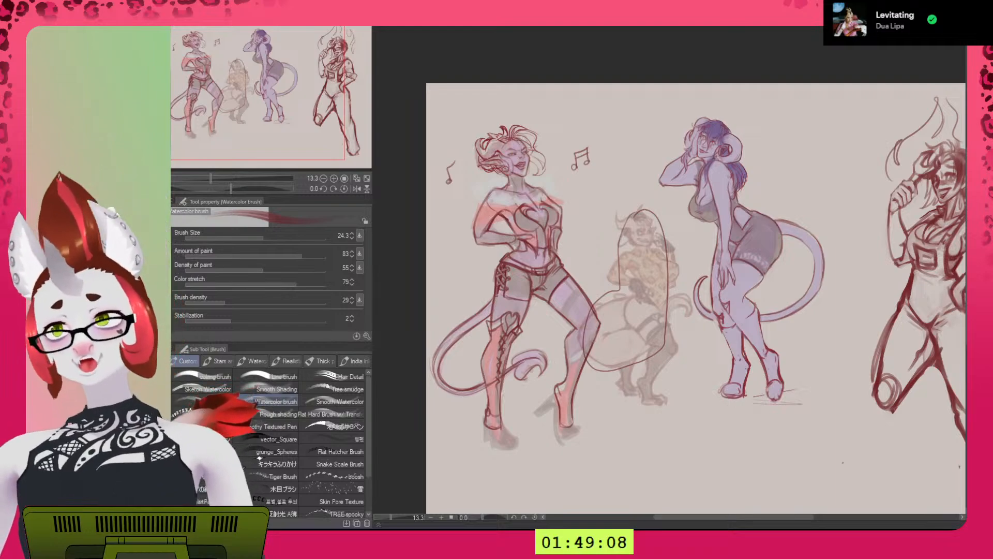
key(ctrl+z)
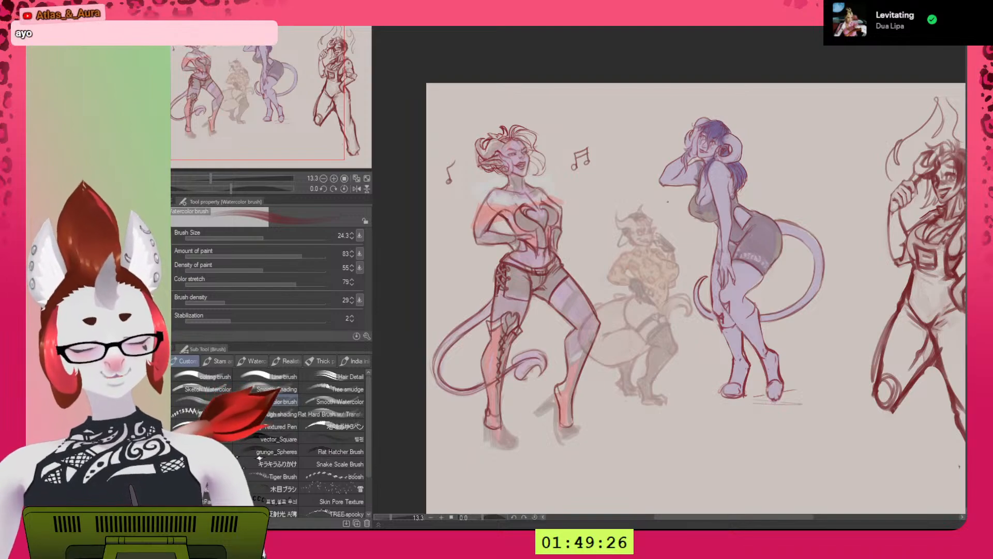
key(ctrl+z)
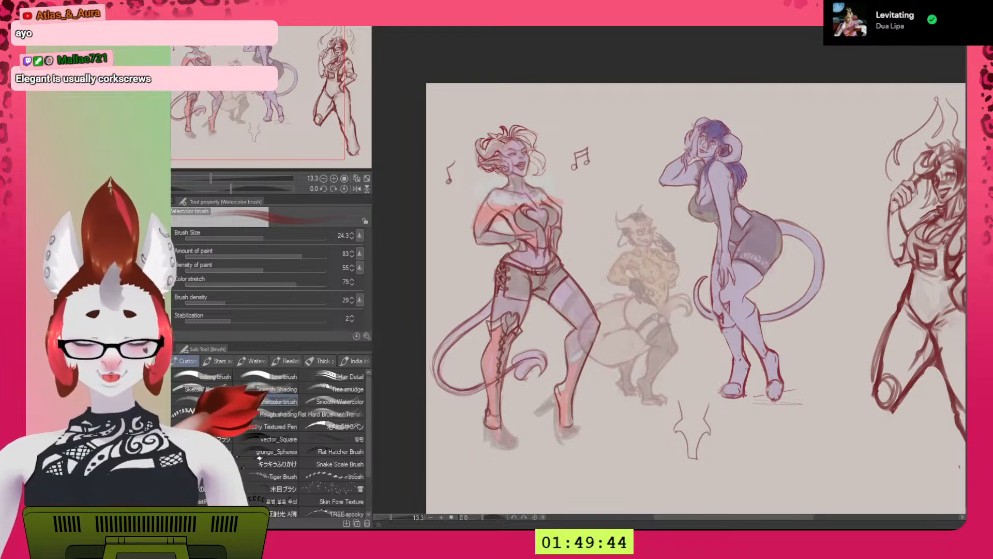
Undo parts of the small curved doodle below the figures, and sketch and undo an arrow aimed at the crouching figure's hips.
key(ctrl+z)
key(ctrl+z)
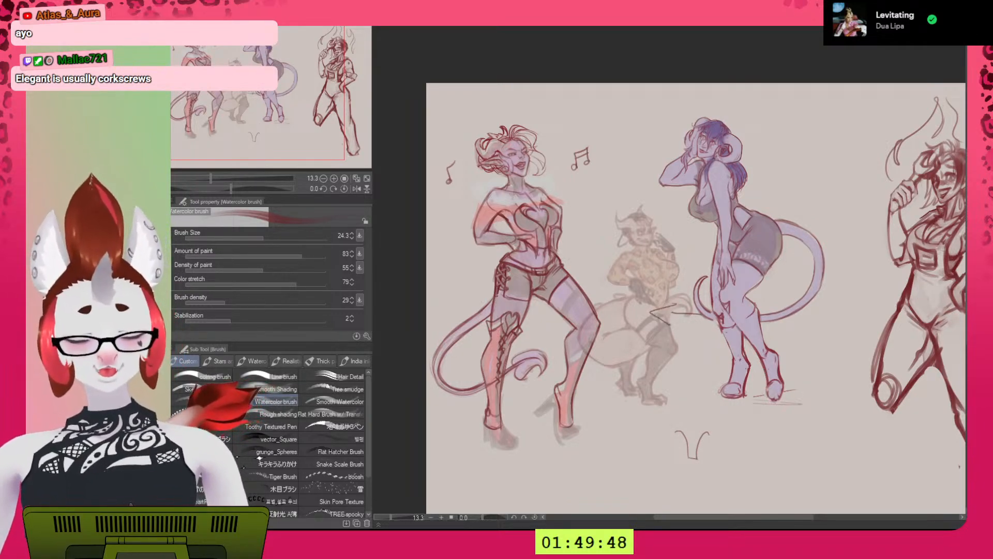
drag(713, 315, 671, 312)
drag(676, 304, 676, 329)
key(ctrl+z)
key(ctrl+z)
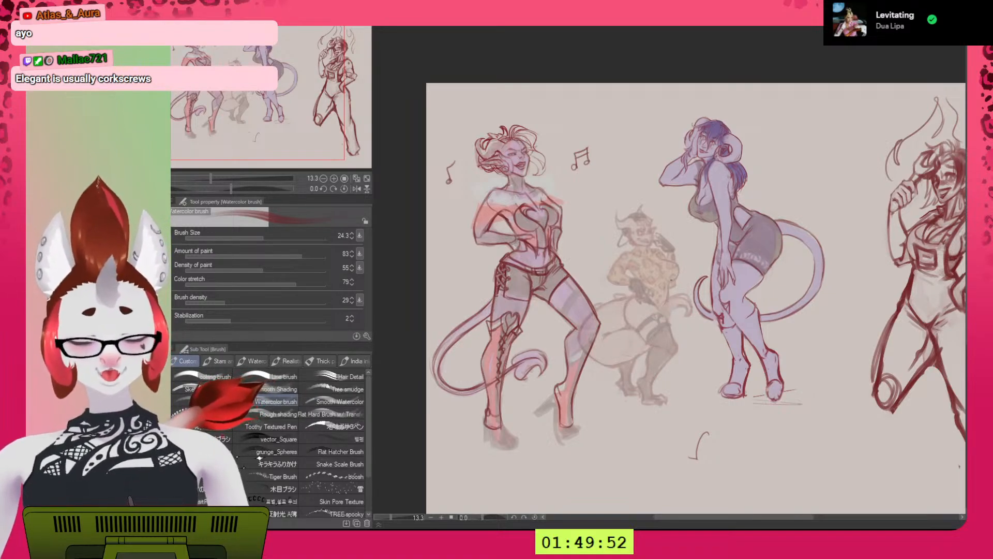
Undo the curved doodle below the figures, and sketch and undo small trial marks around the crouching figure.
key(ctrl+z)
mouse_move(640, 296)
mouse_down()
mouse_move(650, 325)
mouse_move(669, 283)
mouse_up()
key(ctrl+z)
key(ctrl+z)
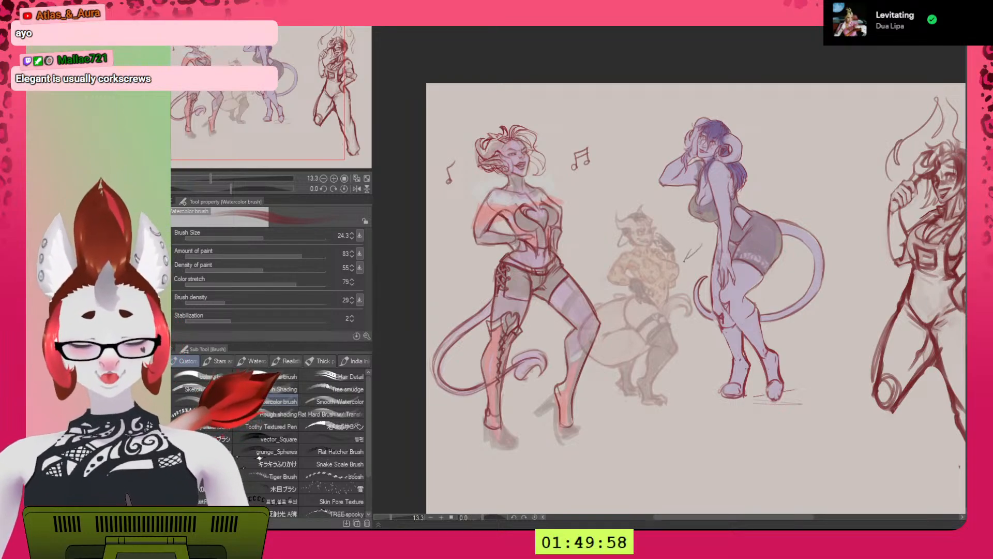
drag(687, 258, 702, 244)
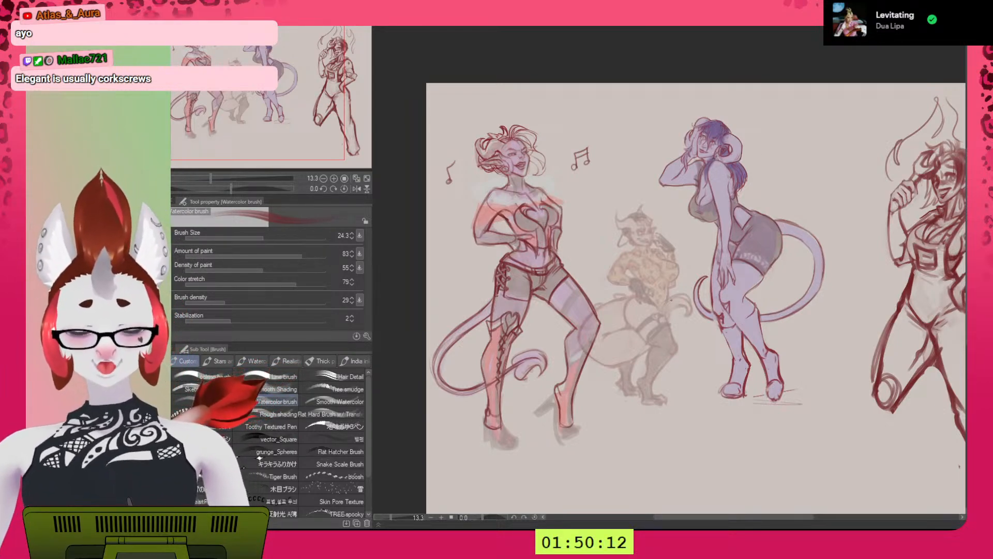
Sketch a large corkscrew curve through the crouching figure with a small loop at its middle, and undo all the trial curves.
mouse_move(588, 210)
mouse_down()
mouse_move(637, 222)
mouse_move(644, 196)
mouse_up()
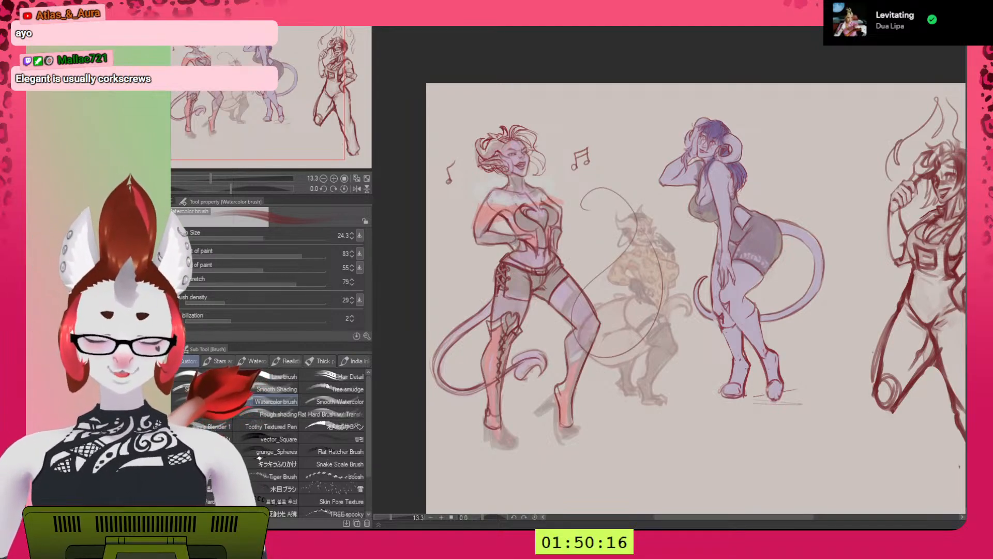
mouse_move(628, 273)
mouse_down()
mouse_move(611, 299)
mouse_move(639, 295)
mouse_move(620, 305)
mouse_up()
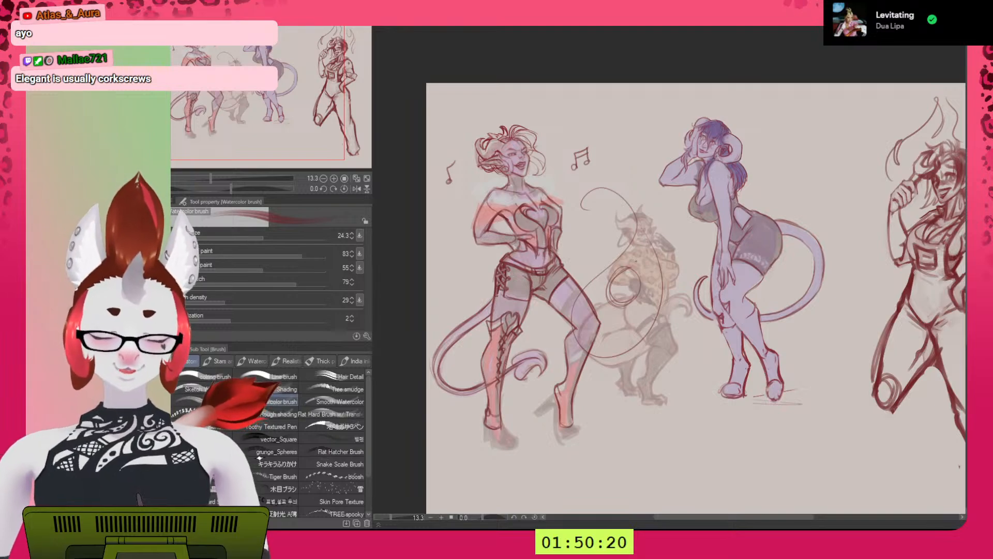
key(ctrl+z)
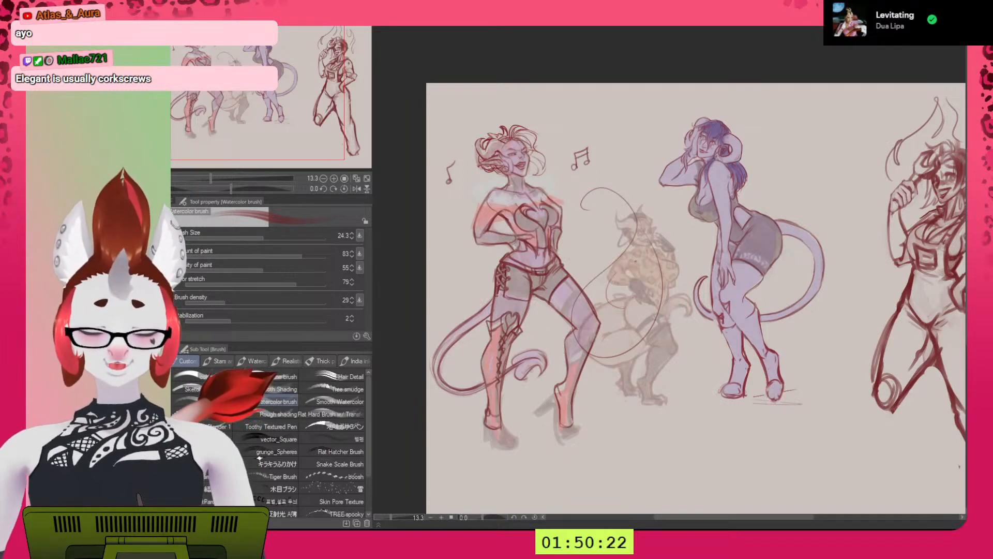
mouse_move(591, 353)
mouse_down()
mouse_move(647, 363)
mouse_move(637, 210)
mouse_move(591, 330)
mouse_up()
key(ctrl+z)
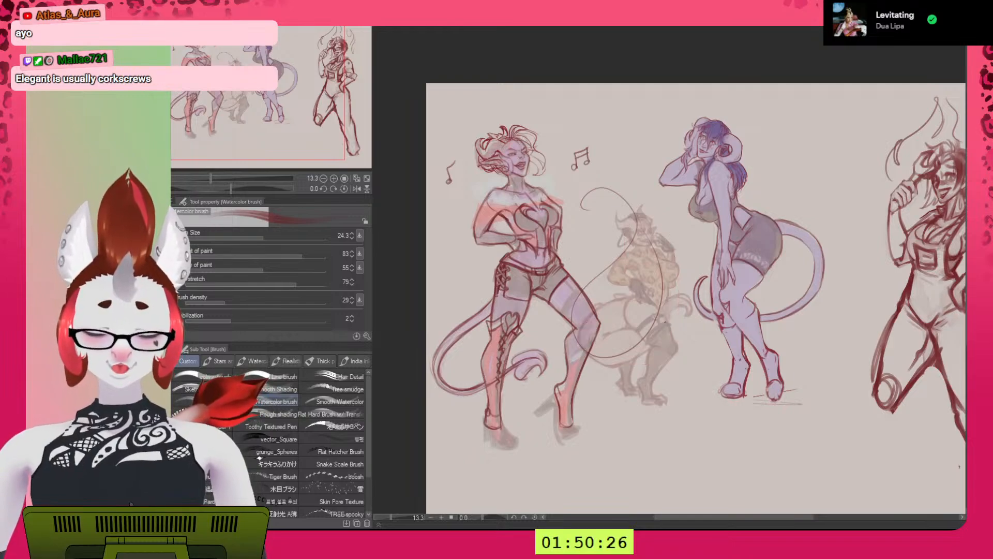
mouse_move(579, 201)
mouse_down()
mouse_move(634, 230)
mouse_move(658, 300)
mouse_up()
key(ctrl+z)
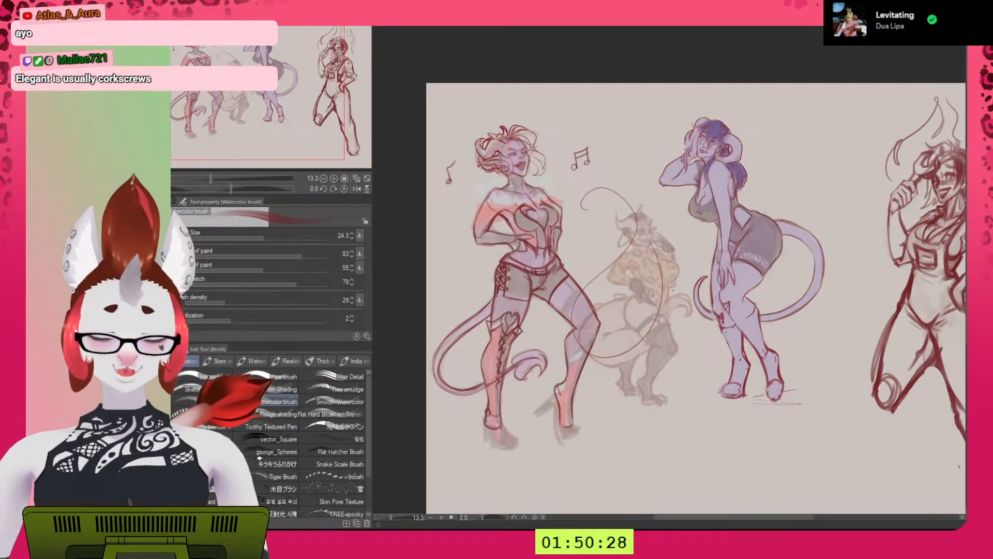
key(ctrl+z)
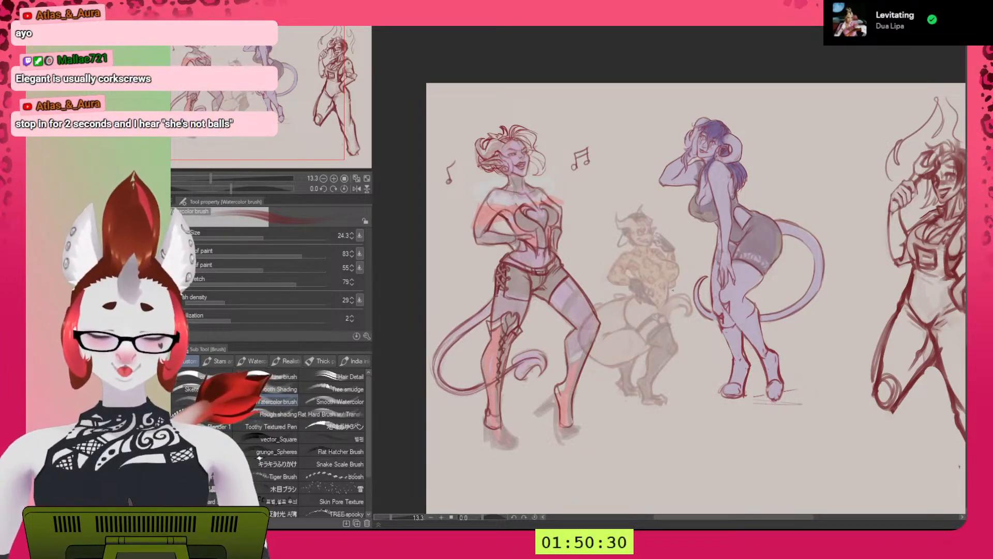
Outline the crouching figure's upright body and rounded hips with a thin stroke, and undo it and the trial curve above.
mouse_move(661, 359)
mouse_down()
mouse_move(676, 311)
mouse_move(617, 225)
mouse_move(621, 313)
mouse_move(582, 321)
mouse_move(686, 353)
mouse_up()
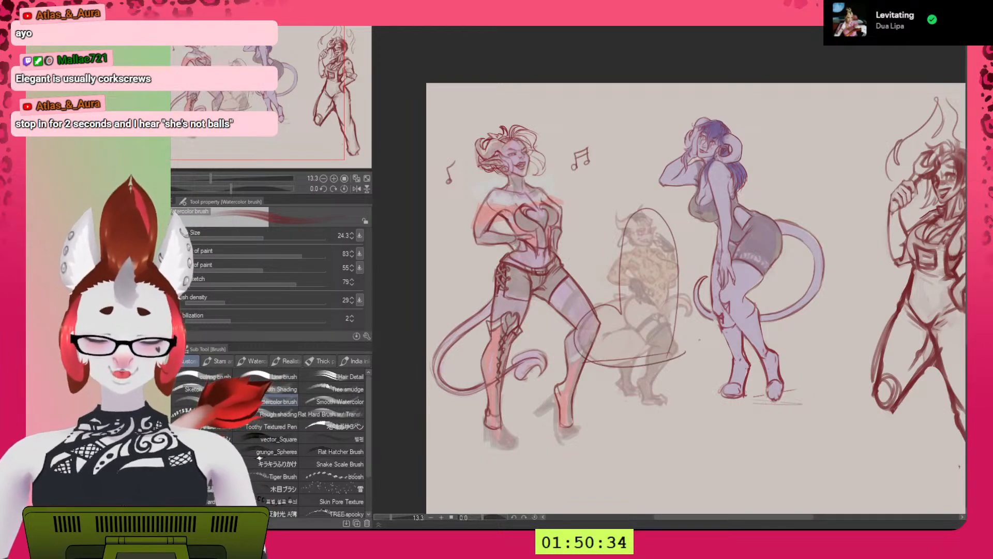
key(ctrl+z)
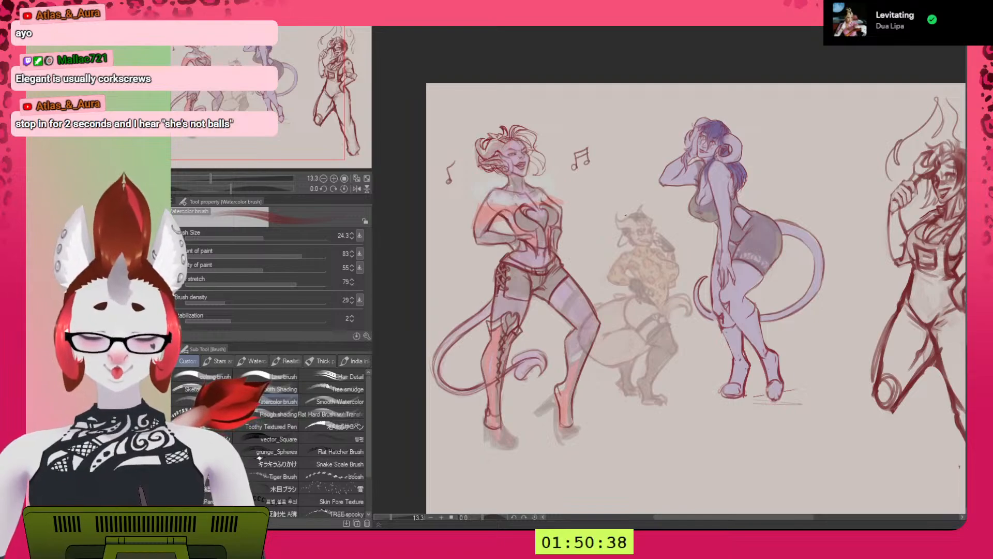
mouse_move(640, 216)
mouse_down()
mouse_move(594, 321)
mouse_move(573, 185)
mouse_up()
key(ctrl+z)
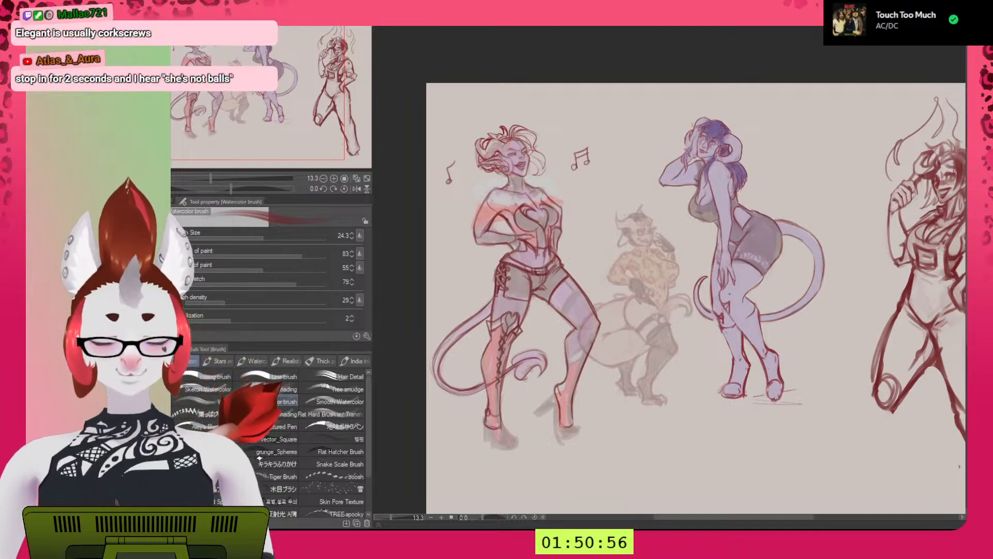
Draw the crouching figure's shoulder circle, curved back and hip line, and the pointed lower torso in dark red.
scroll(675, 234, up, 4)
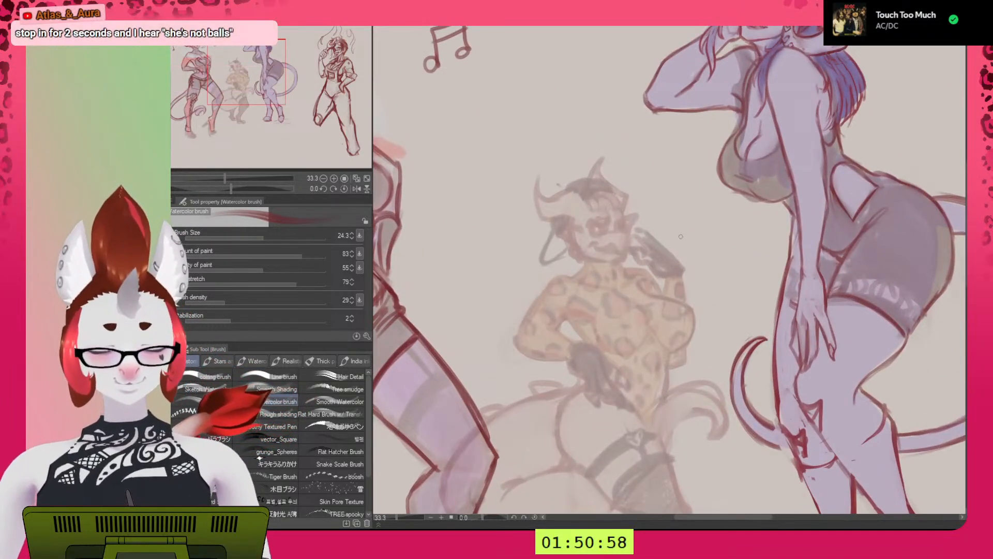
scroll(681, 239, down, 3)
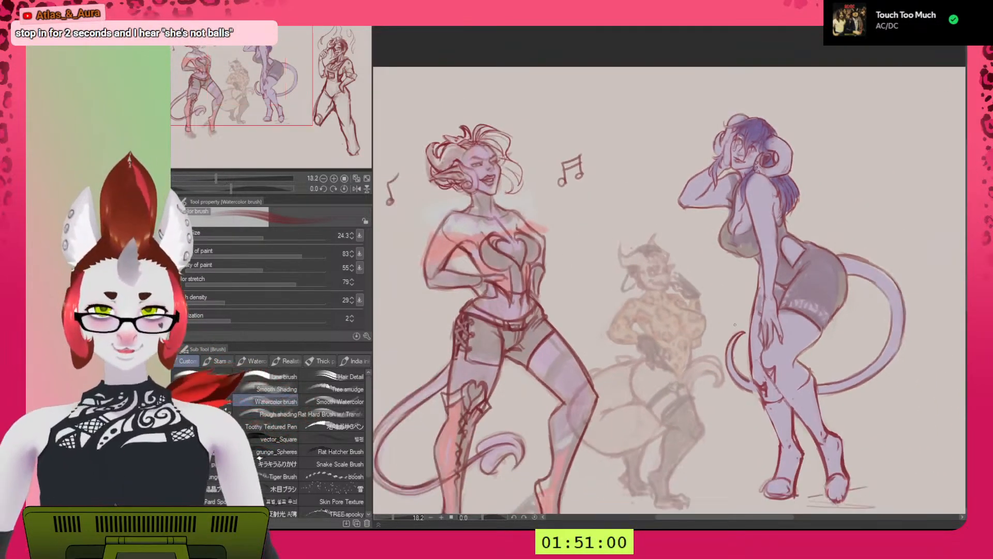
mouse_move(750, 380)
mouse_down()
mouse_move(723, 327)
mouse_move(769, 306)
mouse_up()
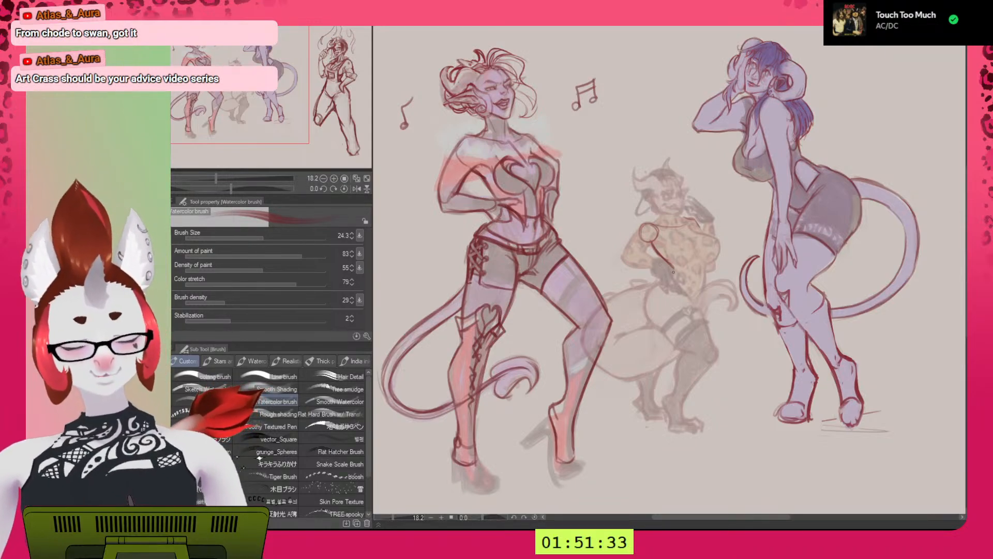
drag(646, 300, 657, 330)
mouse_move(667, 283)
mouse_down()
mouse_move(647, 322)
mouse_move(647, 302)
mouse_move(673, 272)
mouse_up()
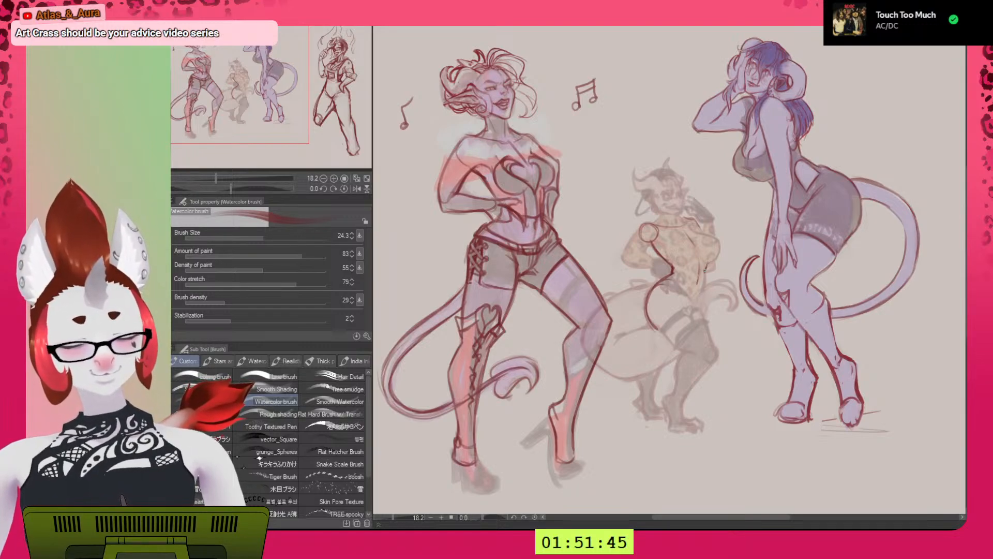
mouse_move(704, 281)
mouse_down()
mouse_move(686, 311)
mouse_move(669, 278)
mouse_move(684, 305)
mouse_up()
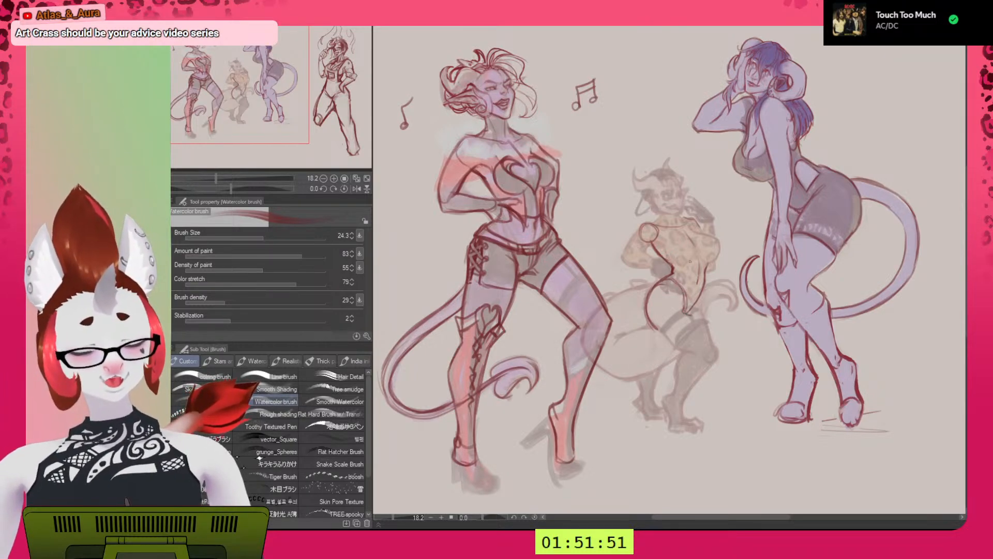
drag(685, 314, 702, 288)
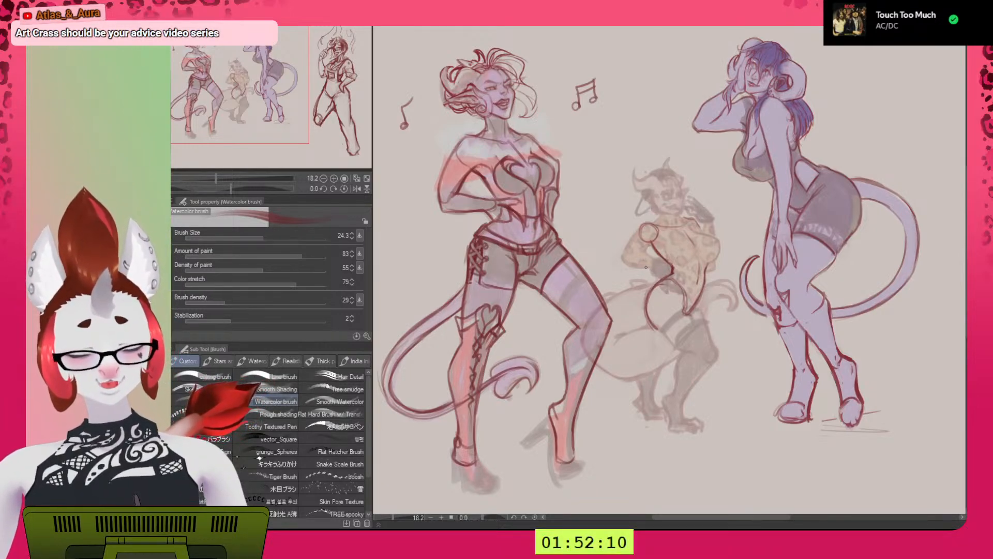
Construct the crouching figure's bent arm with an elbow, a wrist joint and a blocky hand resting on the hip.
mouse_move(651, 266)
mouse_down()
mouse_move(668, 300)
mouse_move(622, 256)
mouse_move(627, 267)
mouse_move(634, 241)
mouse_move(634, 258)
mouse_move(652, 241)
mouse_move(657, 261)
mouse_up()
drag(653, 264, 667, 262)
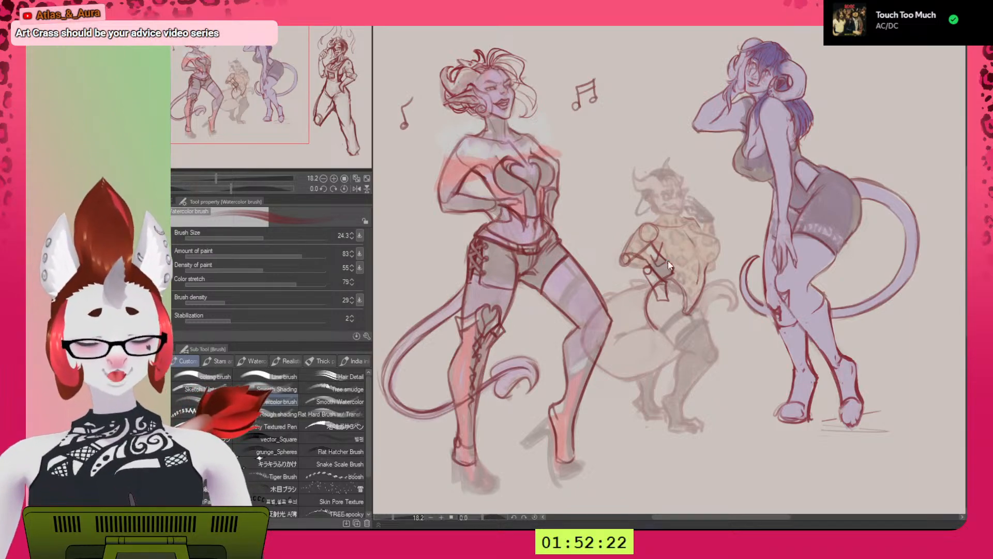
key(ctrl+z)
key(ctrl+z)
Mirror the canvas view and draw the crouching figure's shoulder line, rounded chest and belly contour.
key(h)
scroll(668, 261, down, 1)
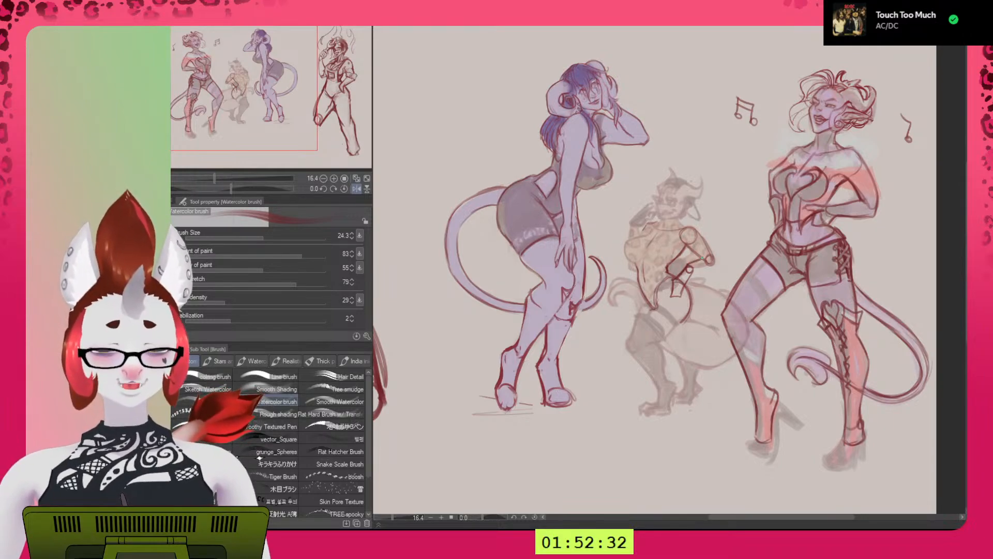
drag(692, 271, 715, 263)
key(h)
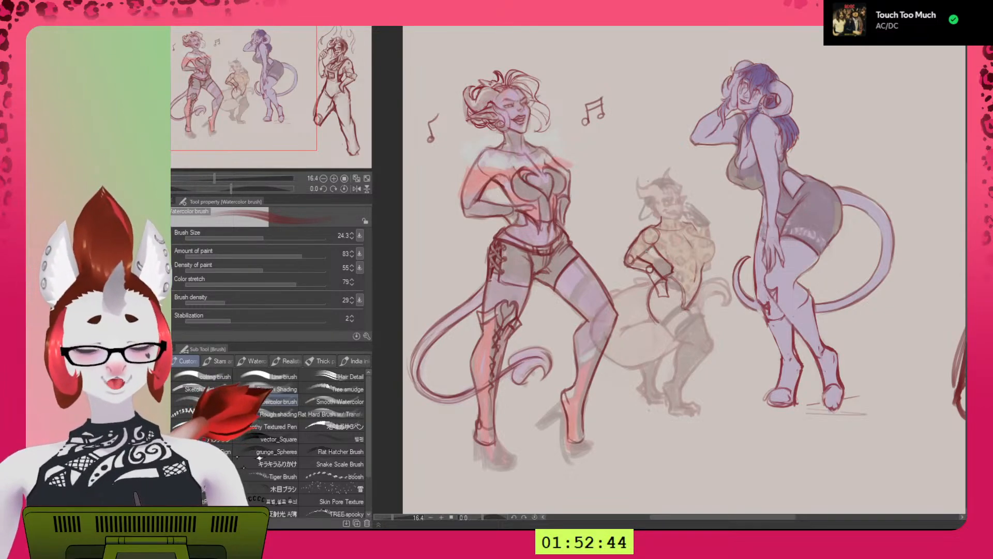
key(h)
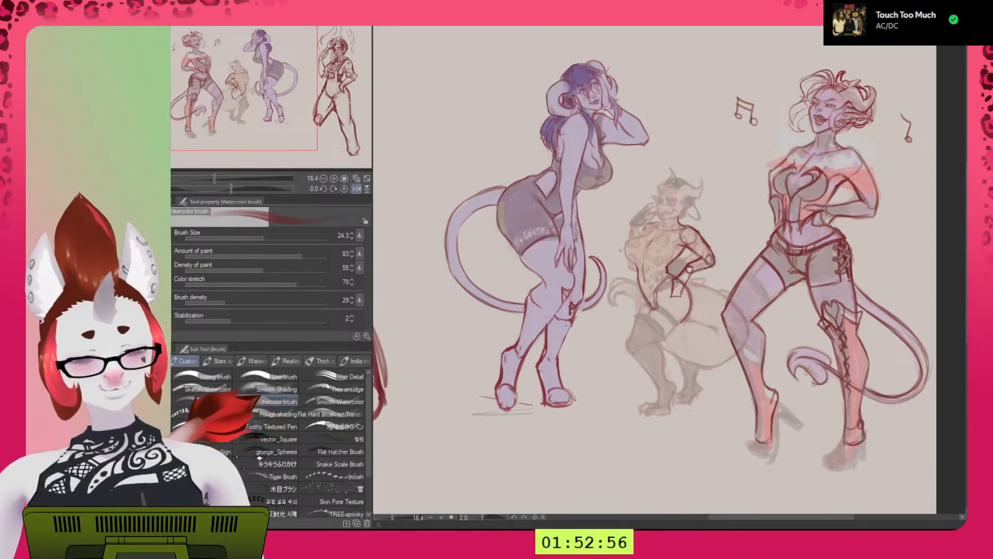
drag(624, 248, 626, 261)
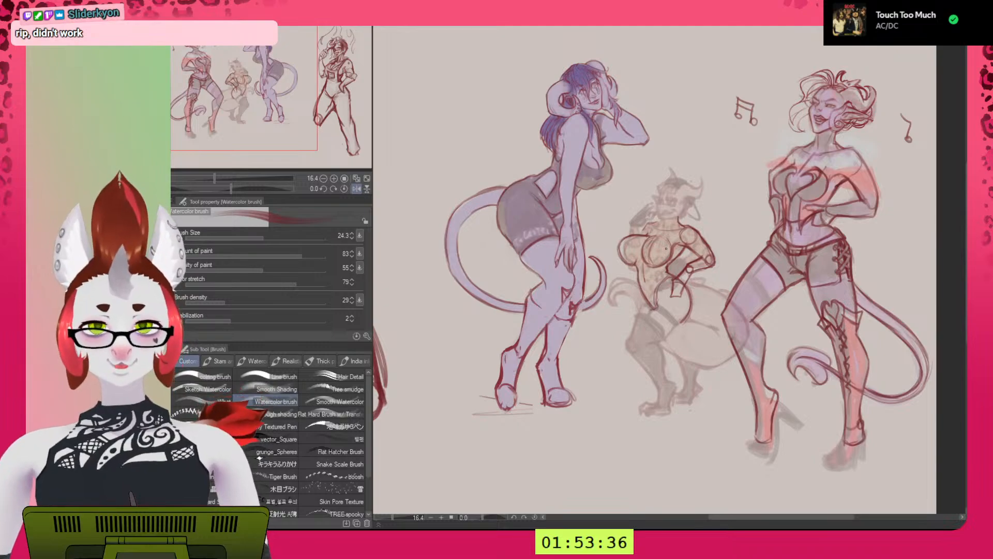
Doodle small frowning faces on the crouching figure's chest, and restore the unmirrored view of the whole canvas.
scroll(665, 248, up, 5)
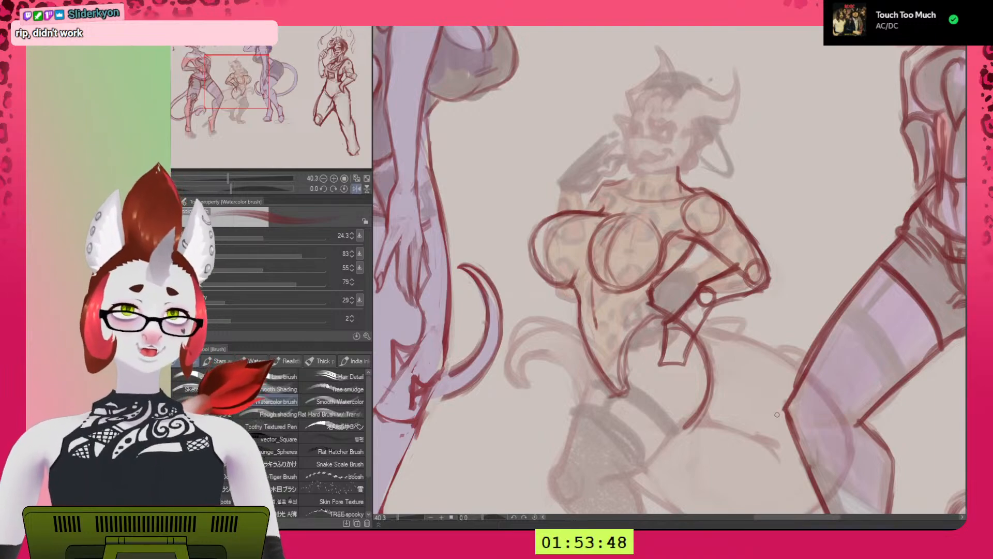
mouse_move(602, 232)
mouse_down()
mouse_move(621, 237)
mouse_move(615, 262)
mouse_up()
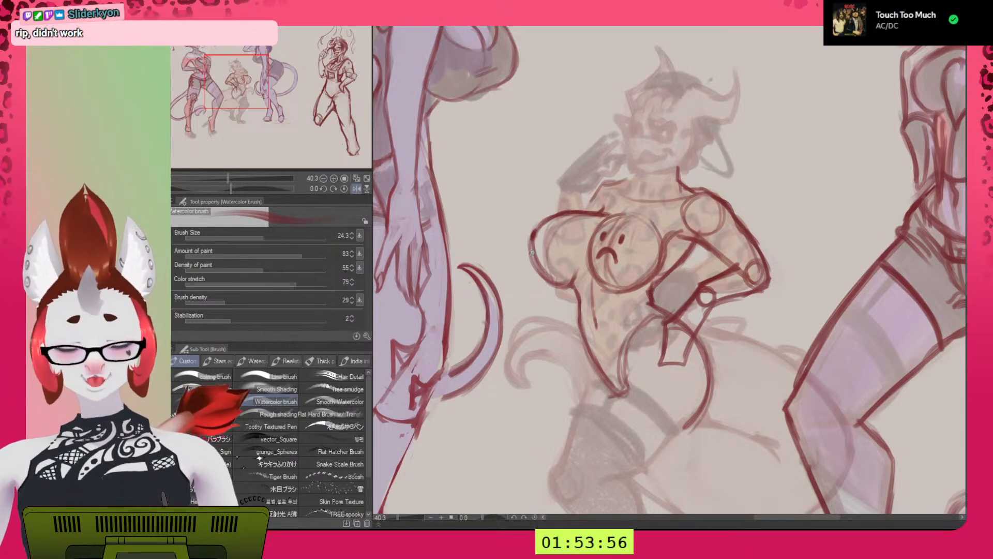
drag(543, 233, 544, 259)
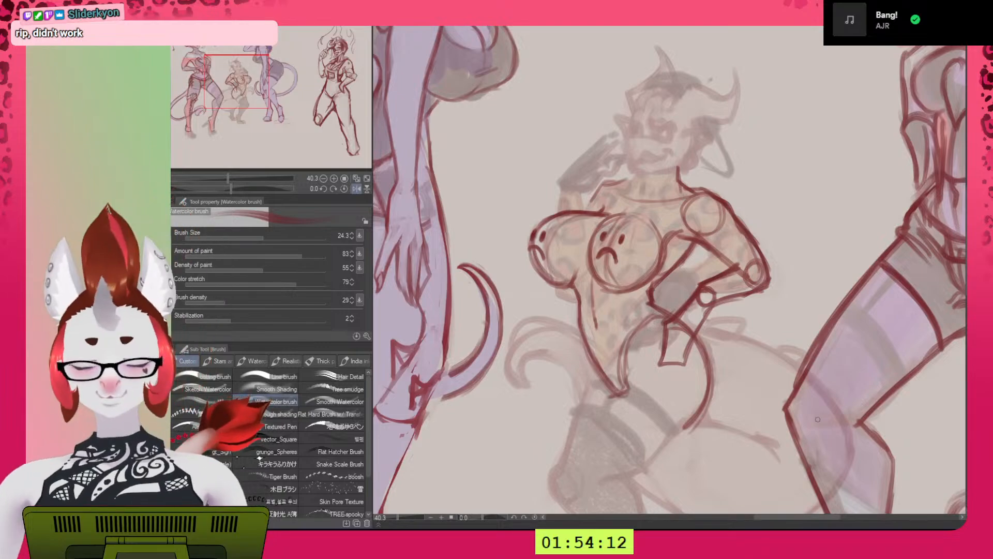
key(ctrl+0)
click(356, 188)
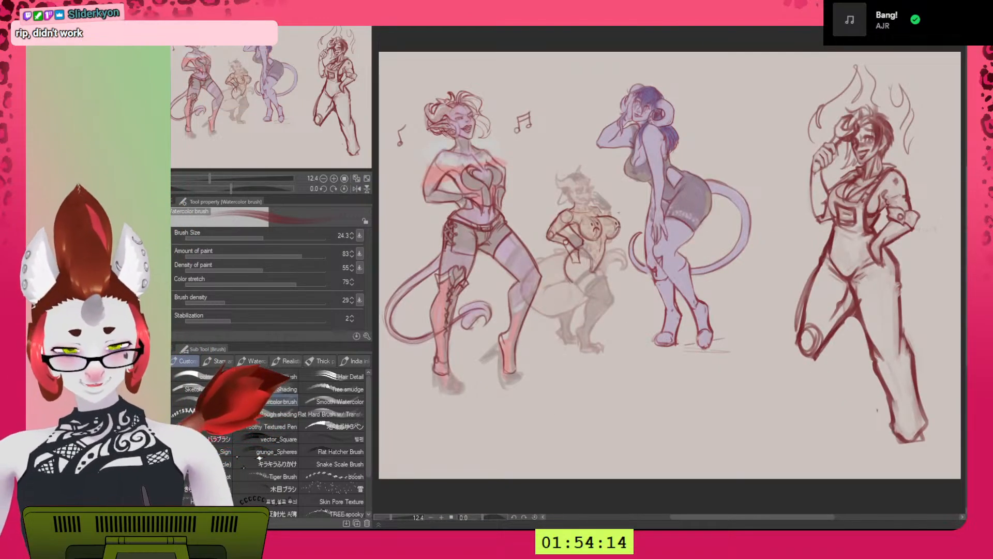
Replace the blocky hand on the crouching figure's hip with sketched fingers, and set the brush size to 40.4.
scroll(673, 218, up, 2)
mouse_move(592, 330)
mouse_down()
mouse_move(686, 351)
mouse_move(687, 335)
mouse_move(693, 352)
mouse_up()
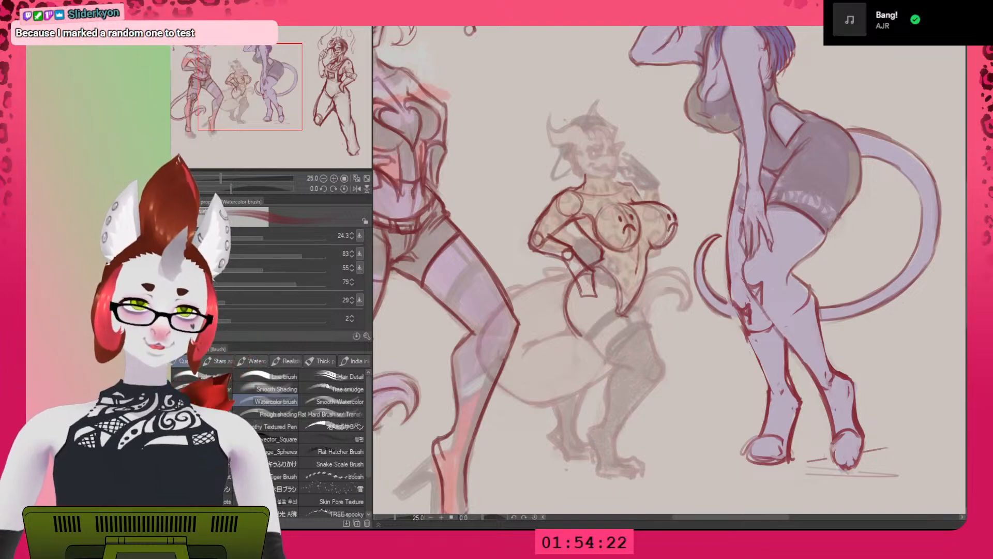
scroll(898, 368, down, 3)
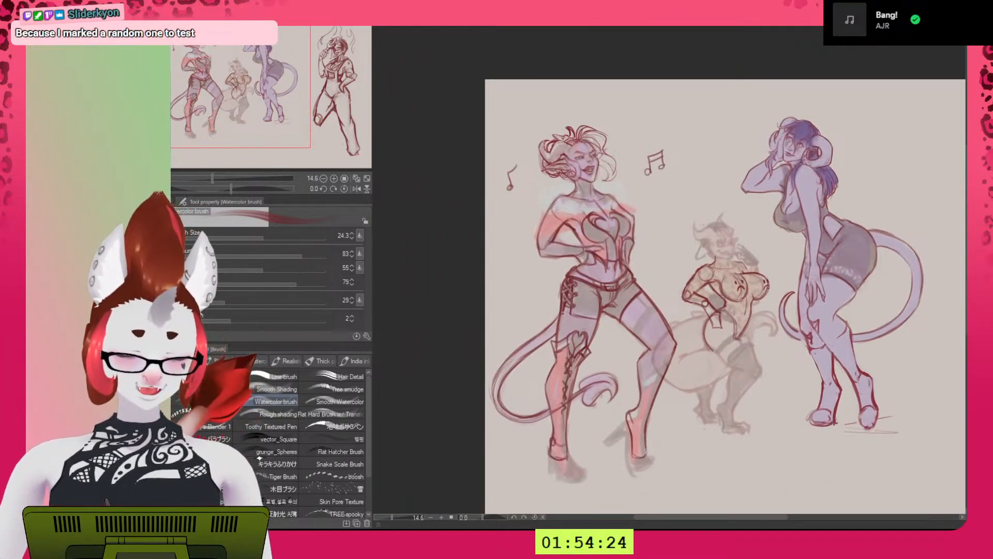
scroll(733, 290, up, 1)
scroll(733, 290, up, 2)
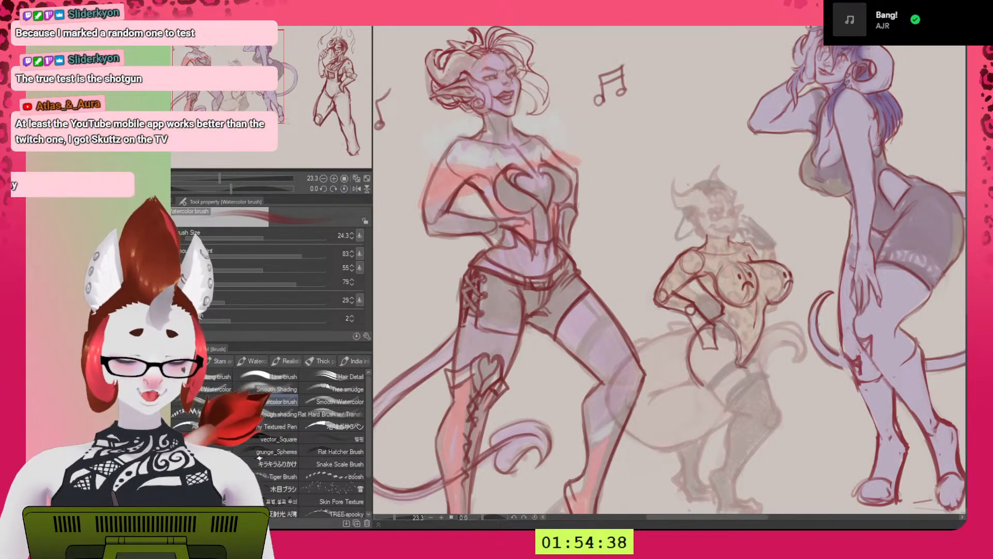
key(h)
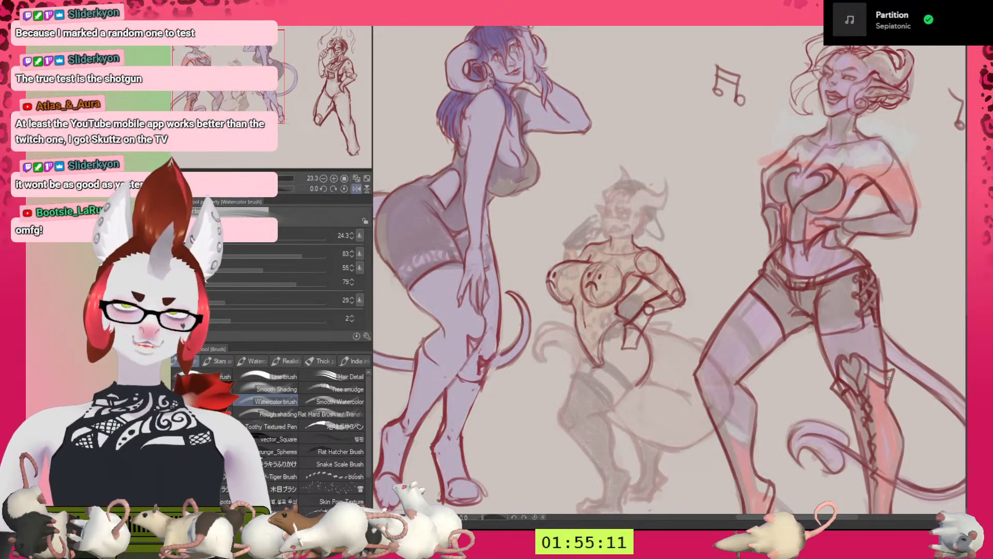
scroll(631, 425, up, 1)
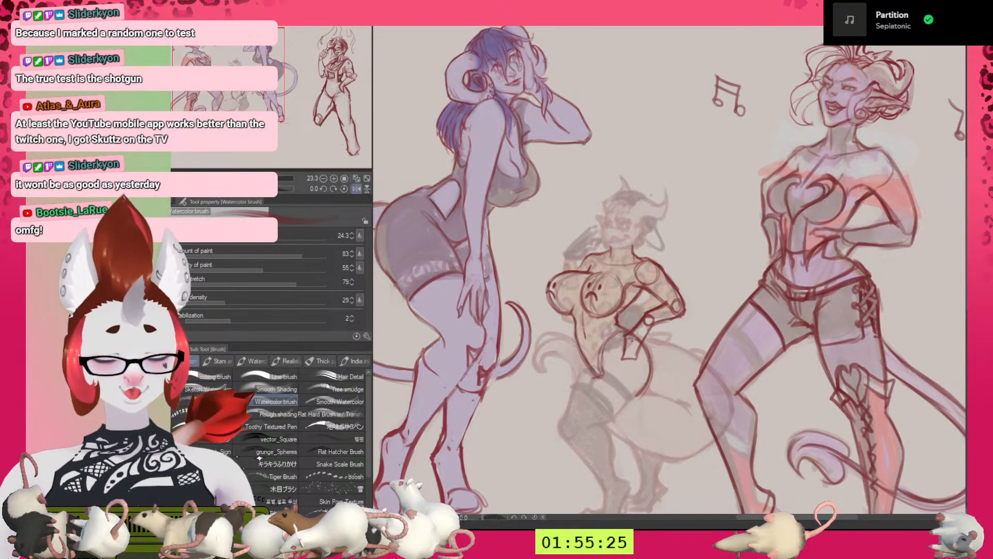
mouse_move(630, 353)
mouse_down()
mouse_move(632, 368)
mouse_move(640, 347)
mouse_move(624, 340)
mouse_move(618, 366)
mouse_move(627, 348)
mouse_move(611, 355)
mouse_move(634, 344)
mouse_move(631, 333)
mouse_move(620, 358)
mouse_move(630, 337)
mouse_up()
key(c)
key(])
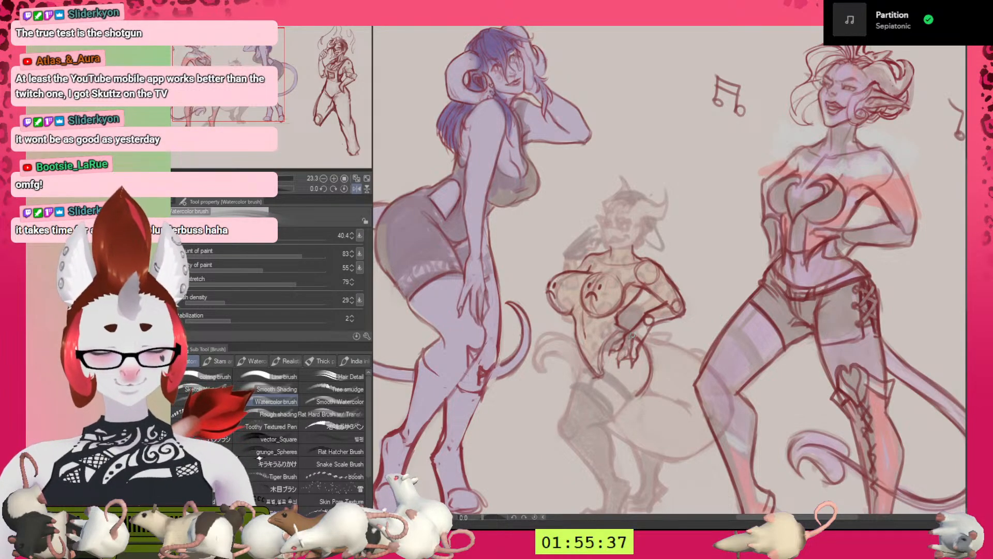
Compare the figures' poses in the normal and mirrored canvas views.
key(h)
scroll(668, 295, down, 1)
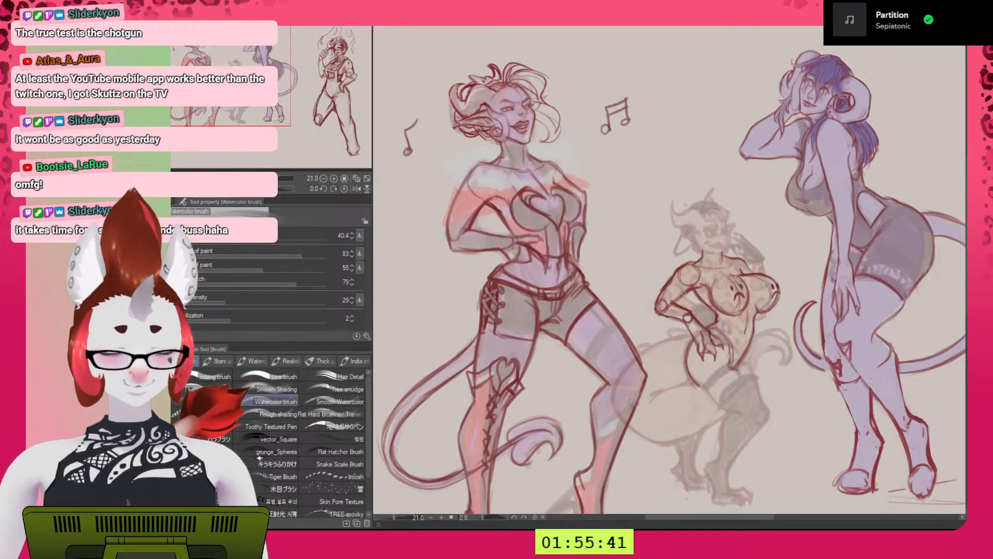
key(h)
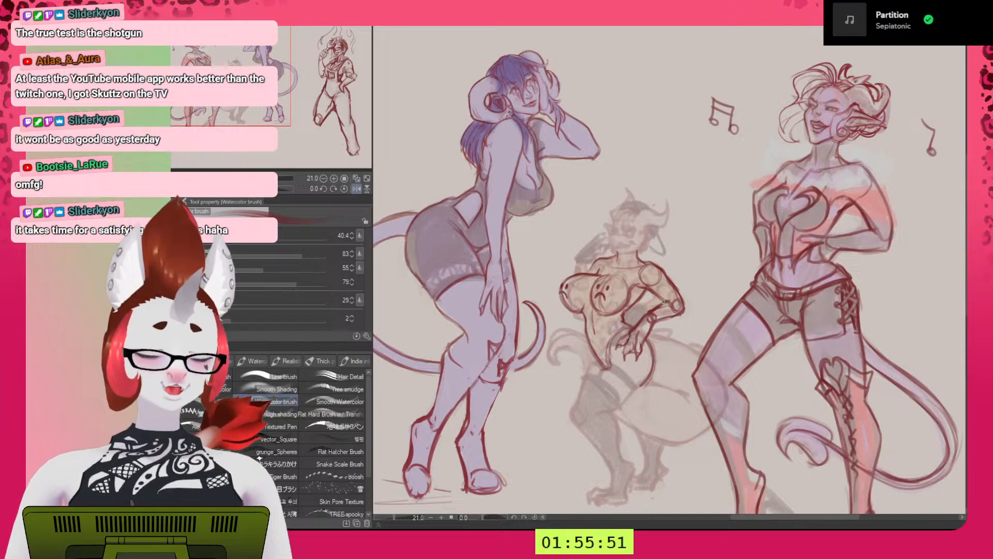
key(h)
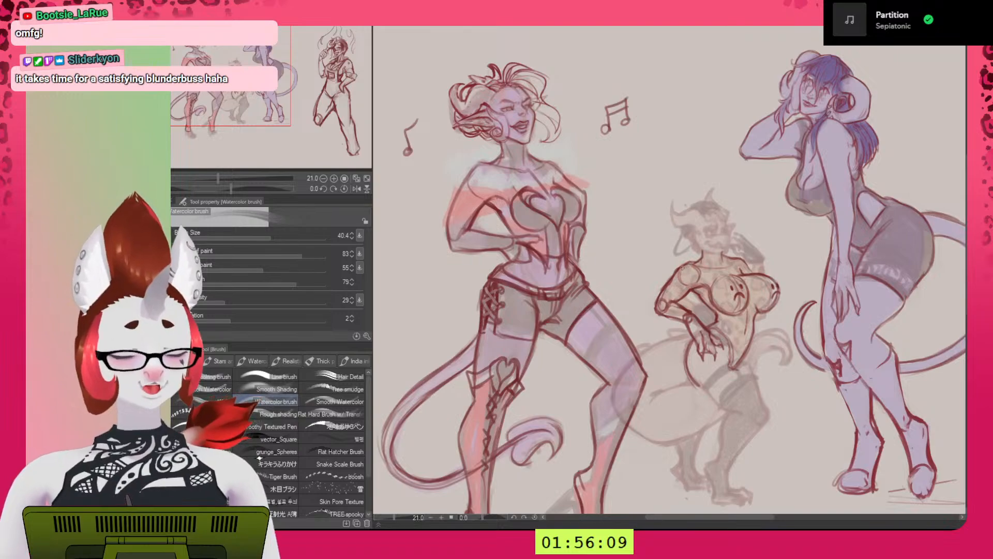
Refine and darken the fingers of the crouching figure's hand on the hip, with the brush size at 32.5.
key(h)
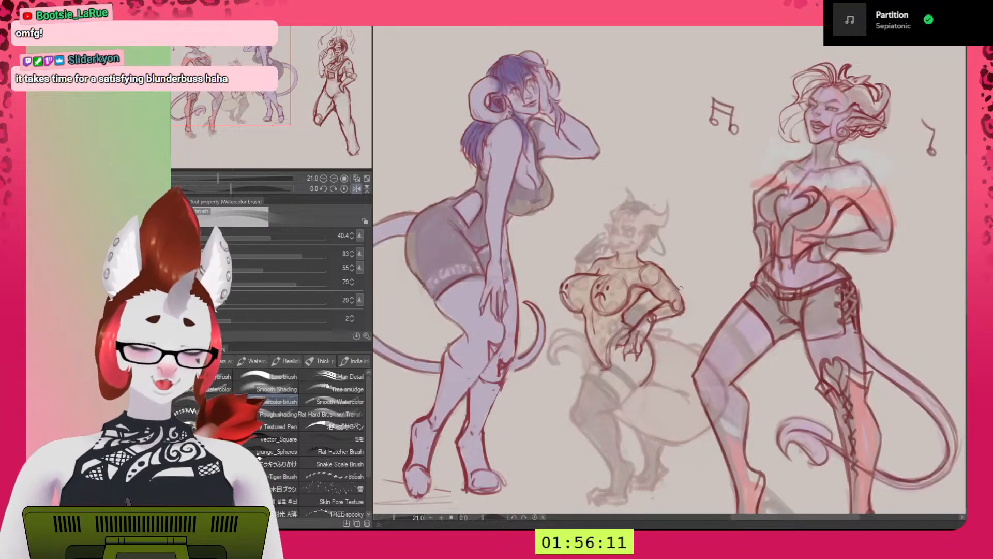
key(bracketright)
key(bracketright)
drag(655, 320, 677, 299)
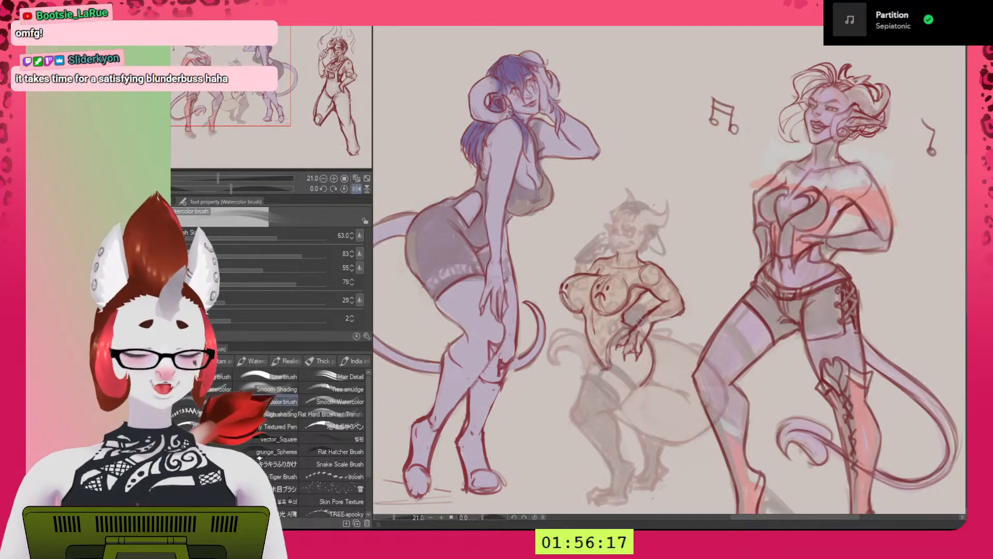
key(bracketleft)
key(bracketleft)
scroll(635, 331, up, 1)
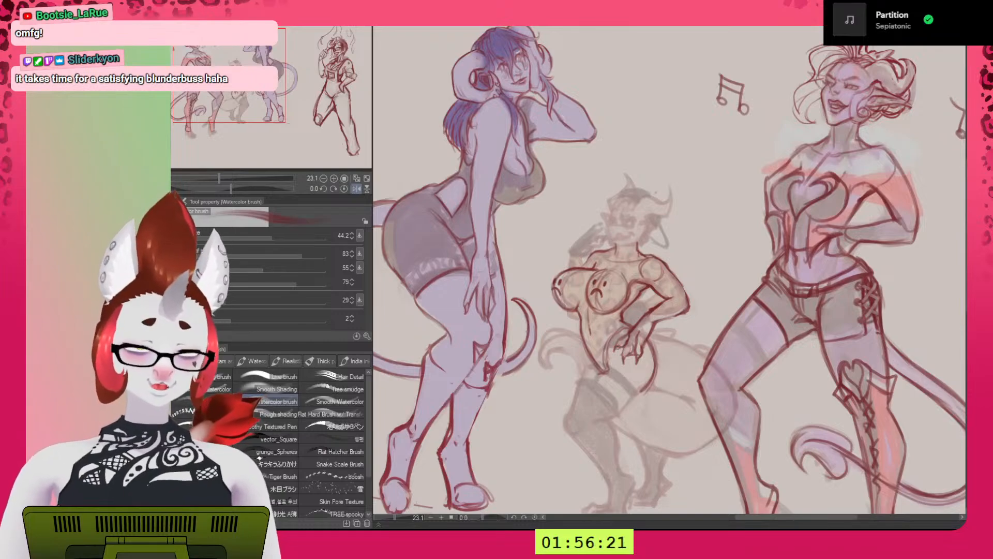
drag(628, 343, 622, 362)
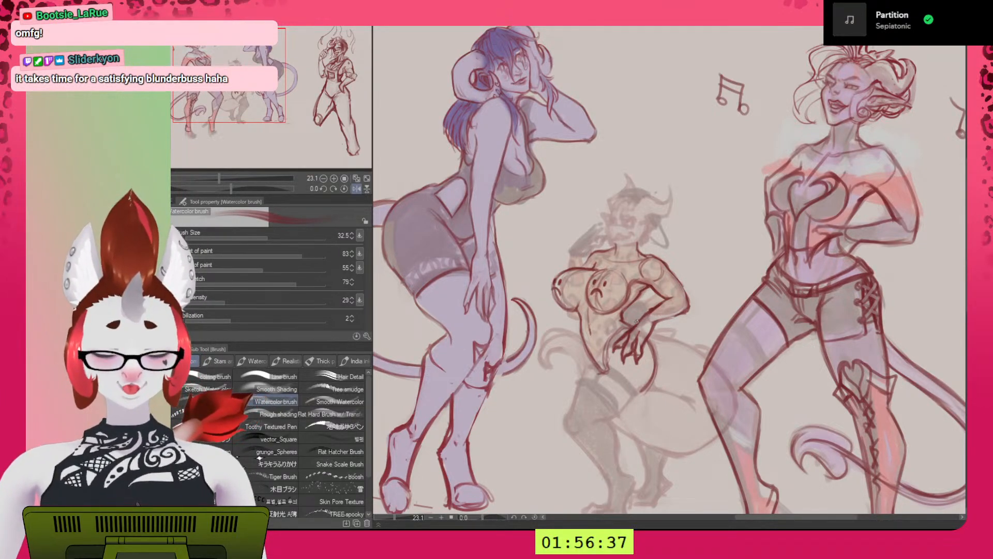
Check the crouching figure's redrawn arm and hip hand in both the mirrored and normal canvas views.
key(h)
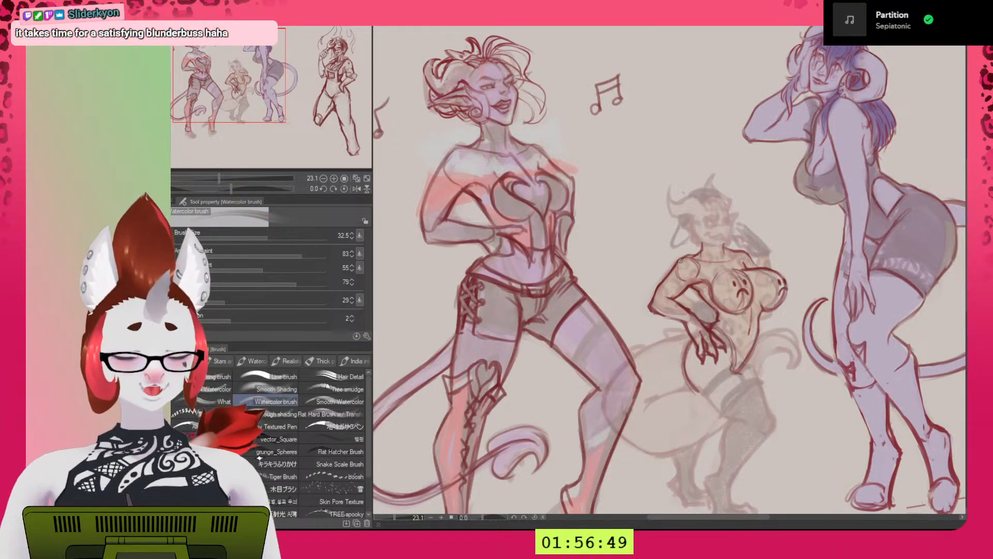
key(h)
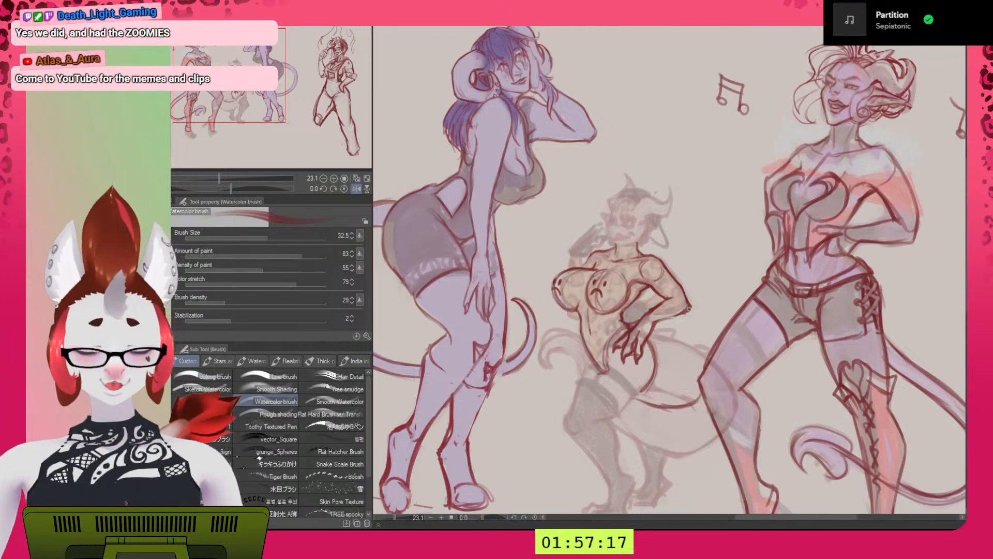
key(h)
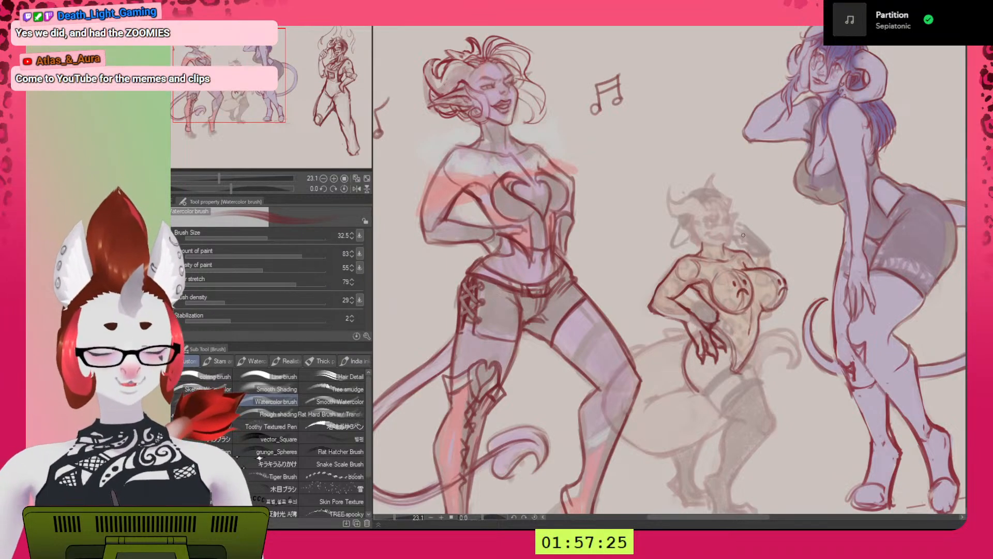
key(h)
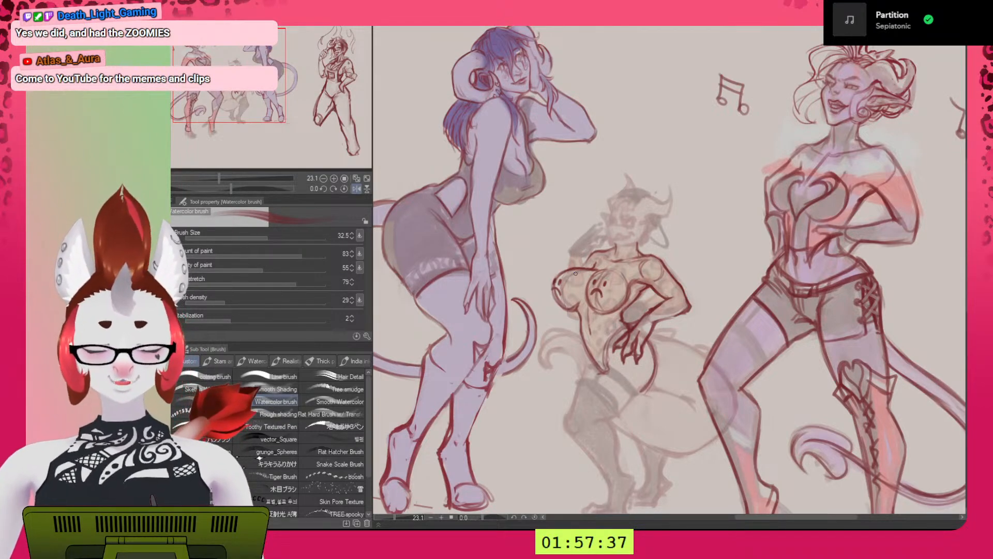
key(h)
scroll(624, 216, down, 1)
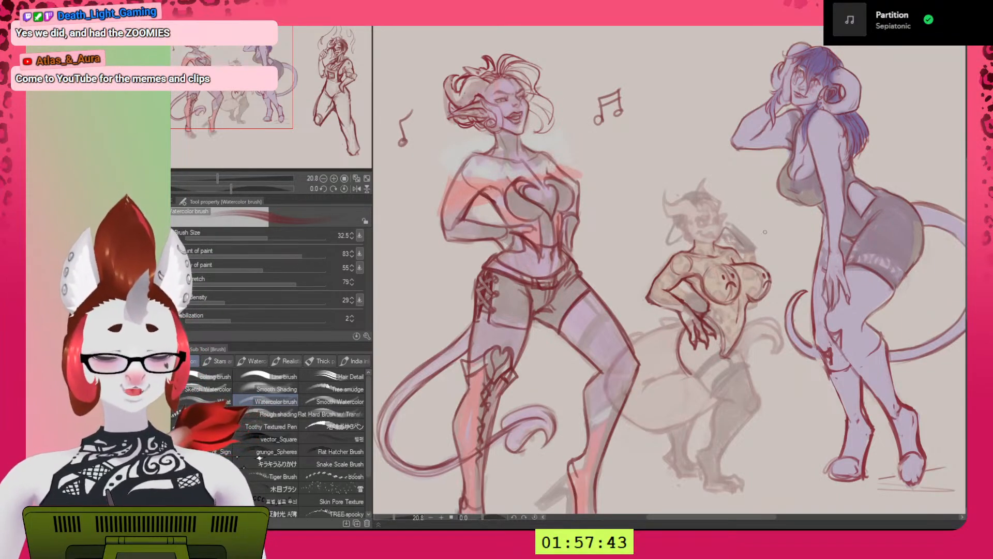
Try several starting strokes for the crouching figure's raised hand beside the face, undoing each attempt.
mouse_move(718, 239)
mouse_down()
mouse_move(744, 242)
mouse_move(745, 255)
mouse_up()
key(ctrl+z)
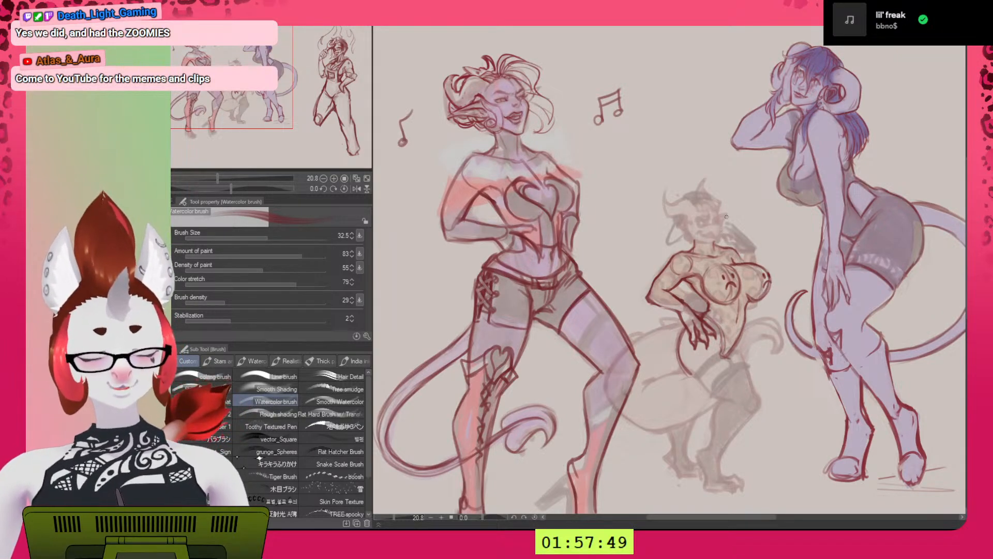
key(h)
scroll(726, 222, down, 1)
drag(597, 229, 614, 221)
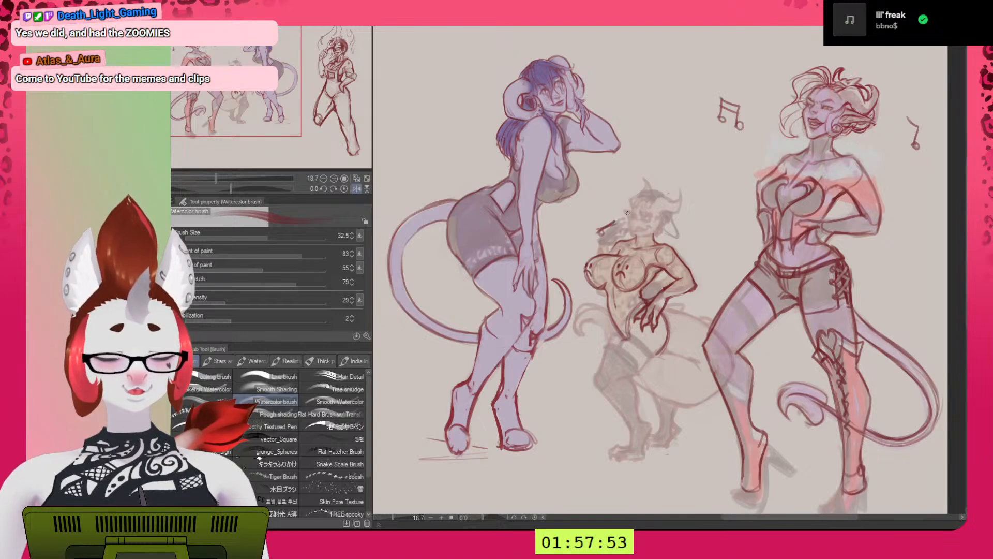
key(ctrl+z)
key(ctrl+z)
key(ctrl+z)
key(ctrl+z)
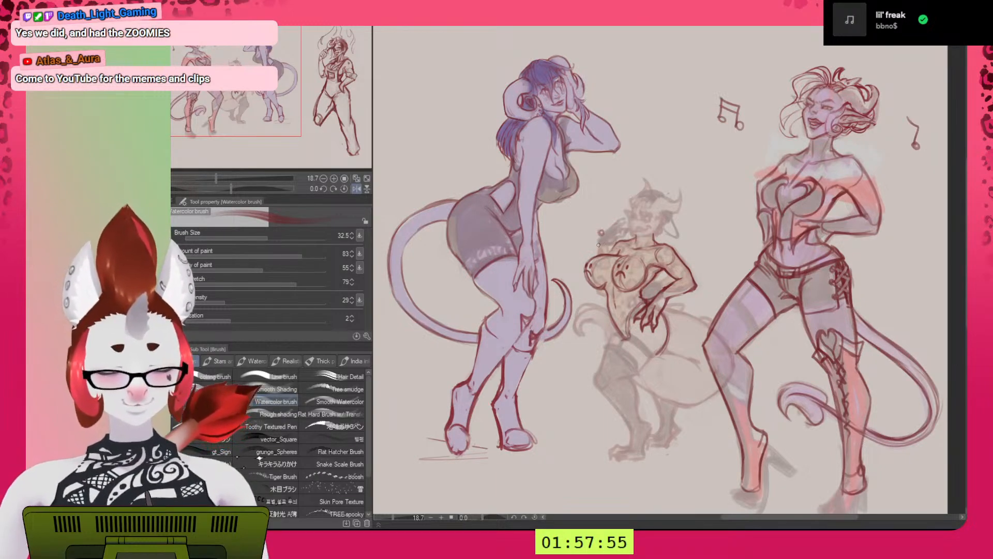
drag(597, 233, 603, 224)
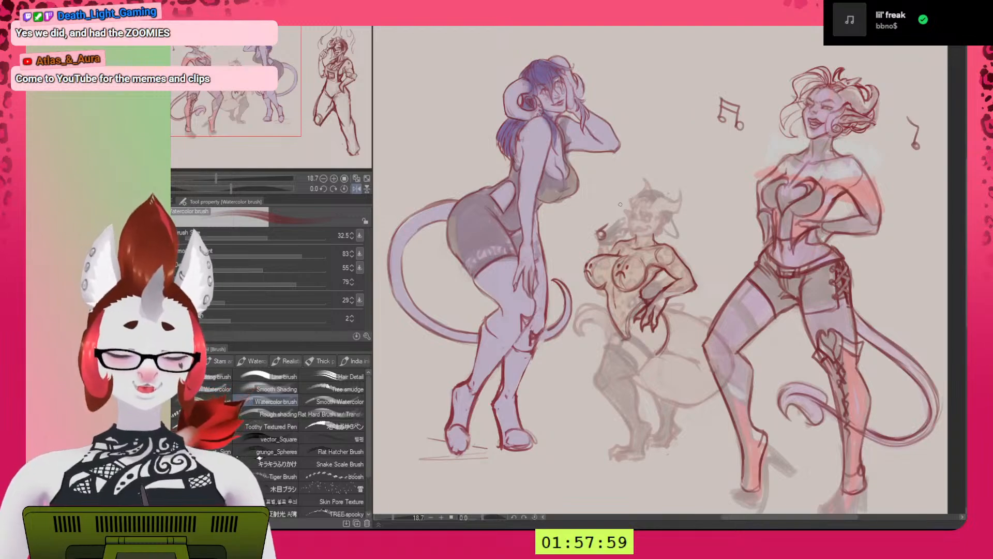
key(ctrl+z)
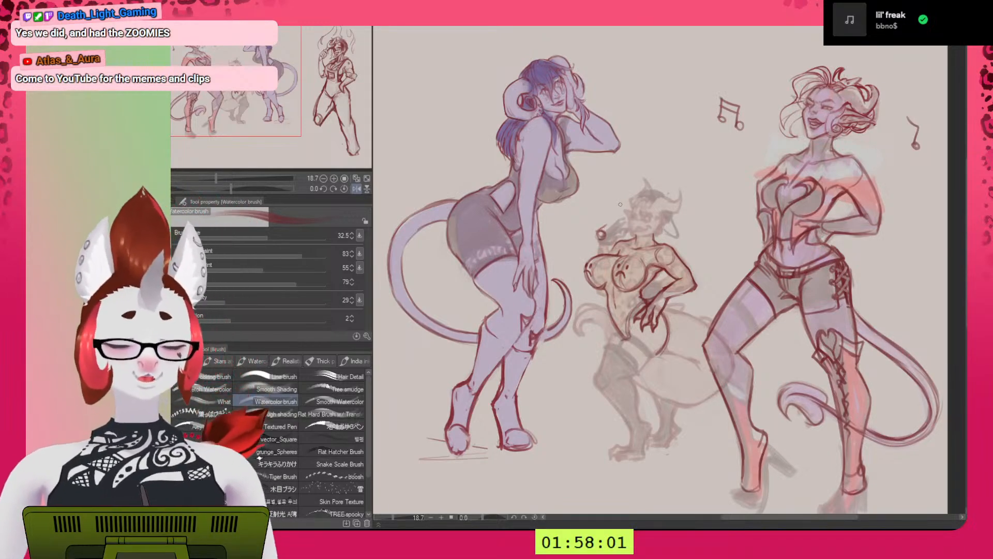
Sketch the crouching figure's raised hand with long pointed fingers beside the face, checking it in both canvas orientations.
drag(598, 233, 607, 225)
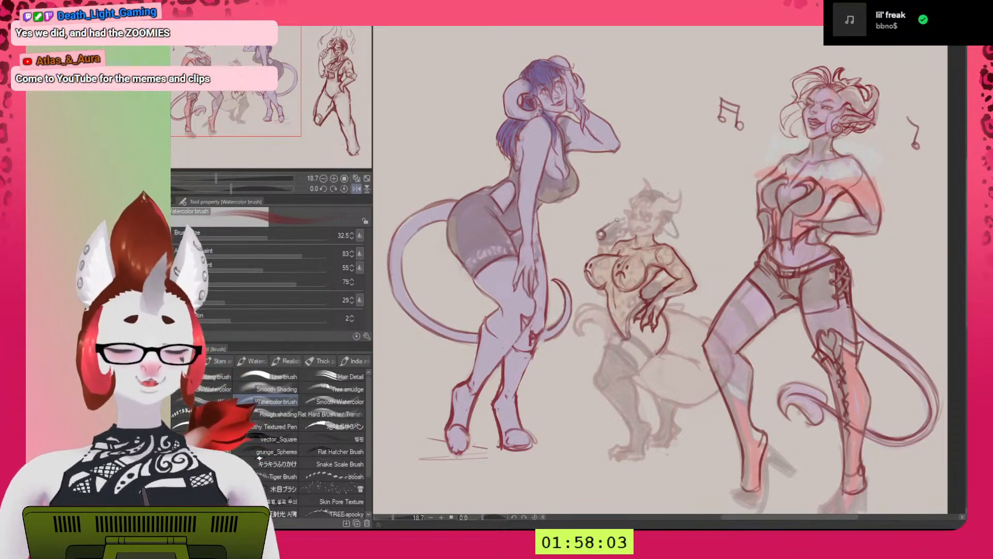
key(h)
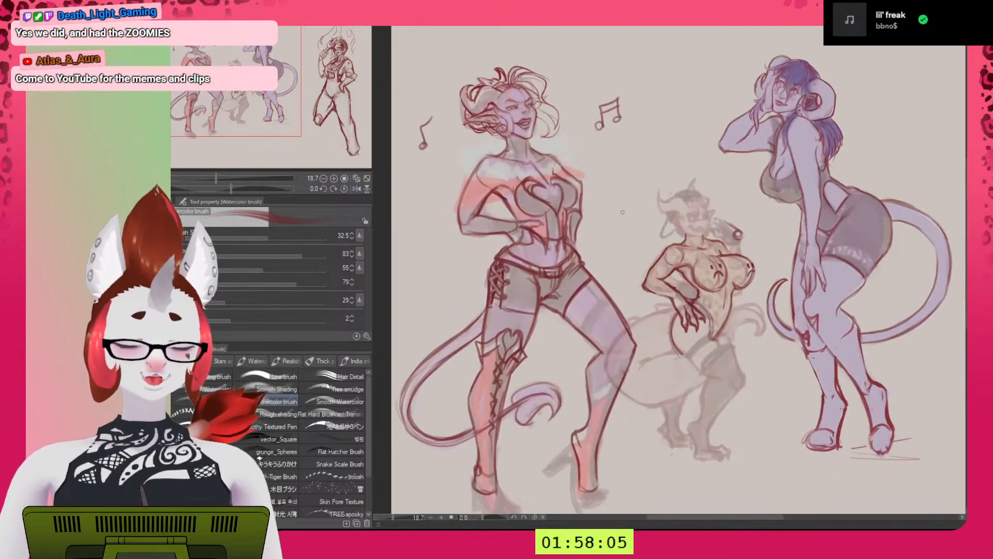
key(h)
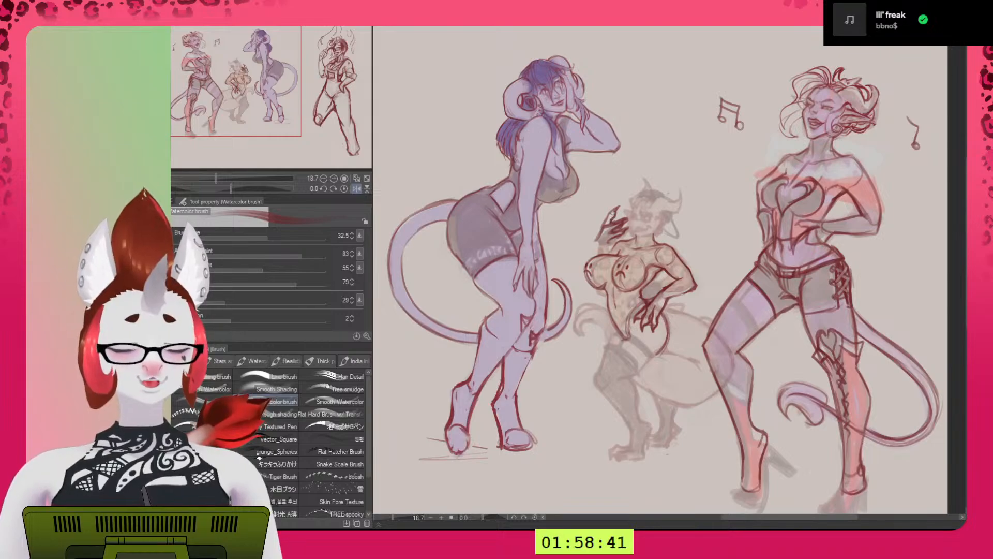
key(h)
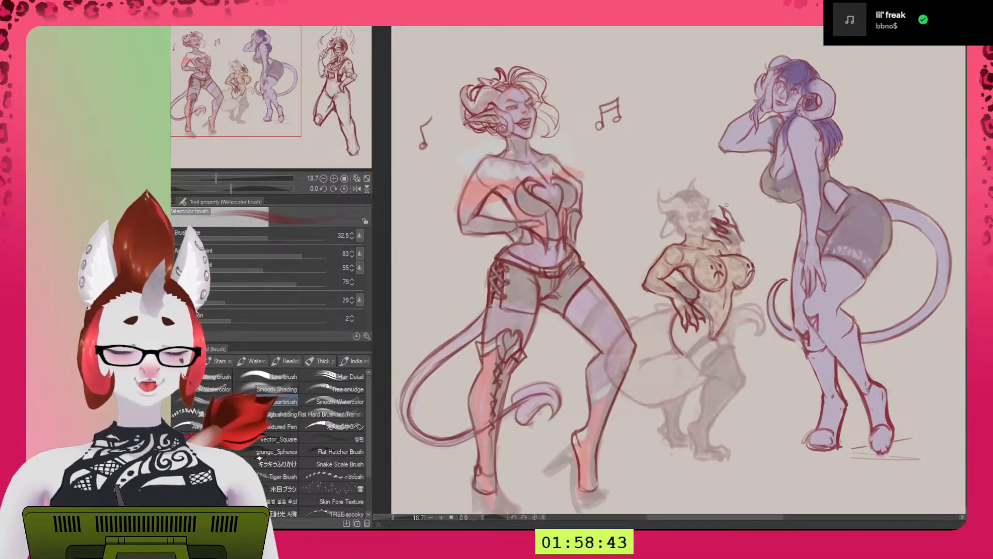
key(h)
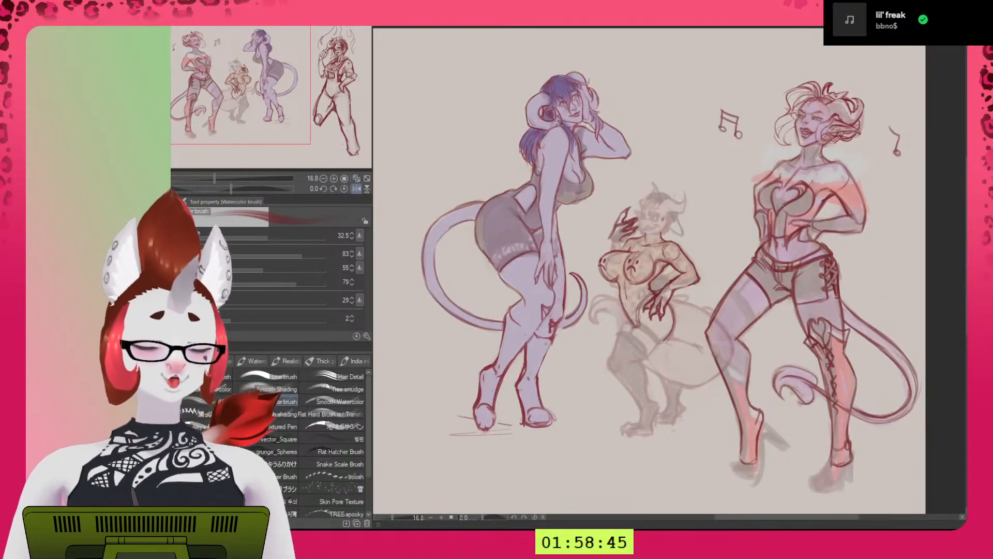
scroll(658, 220, up, 6)
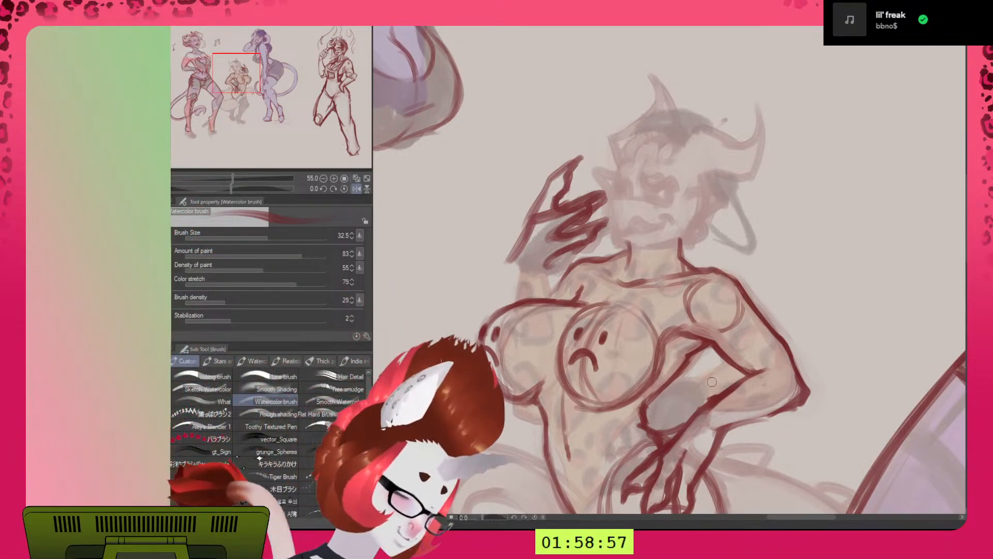
scroll(751, 376, up, 3)
scroll(752, 376, down, 4)
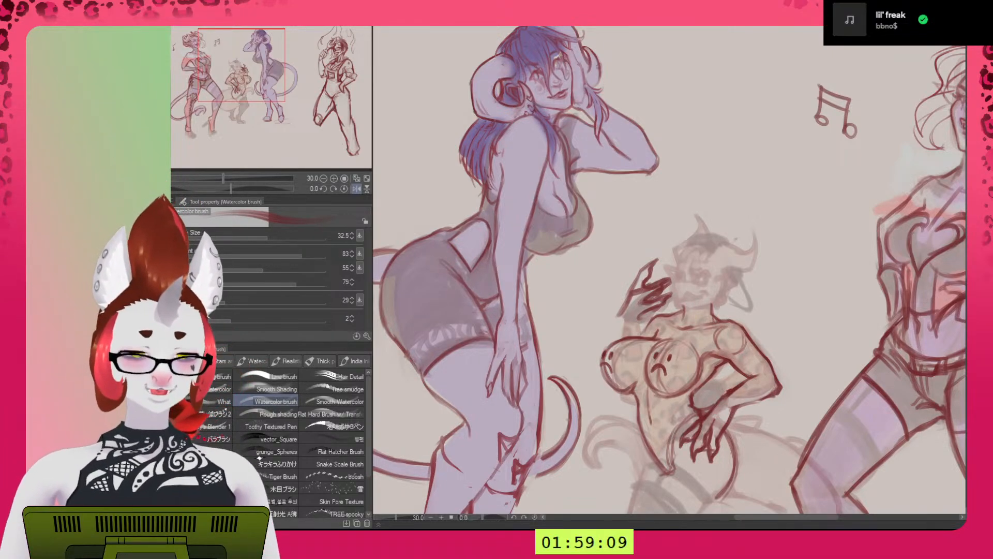
scroll(595, 269, down, 3)
scroll(657, 274, up, 1)
drag(801, 330, 781, 289)
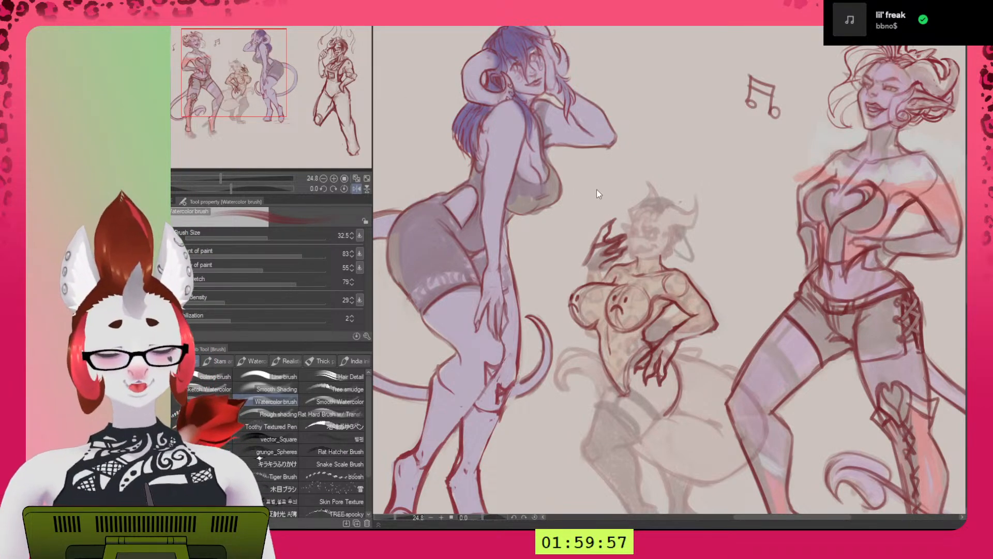
Open the avatar pose reference image and fill its transparent background with light green.
double_click(581, 185)
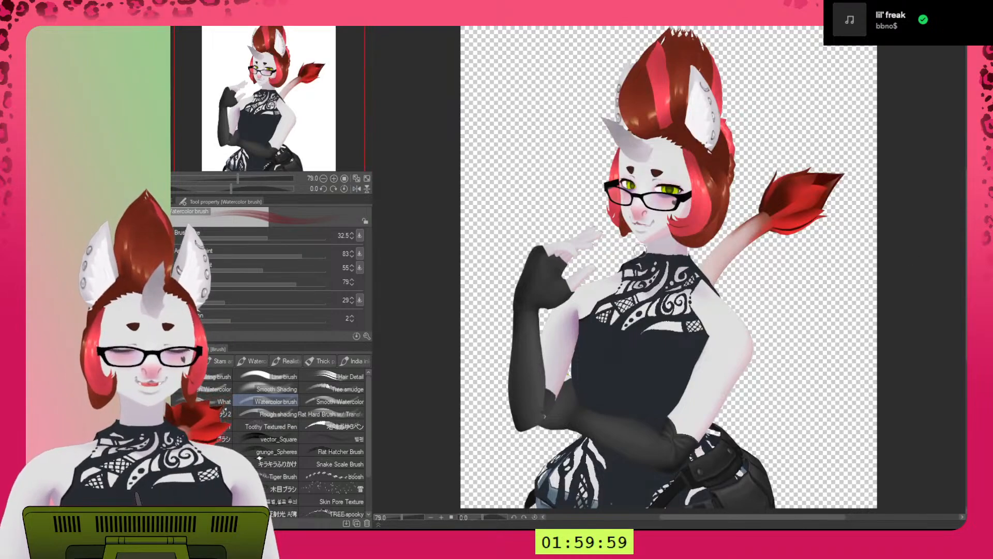
scroll(595, 256, up, 1)
scroll(787, 285, down, 1)
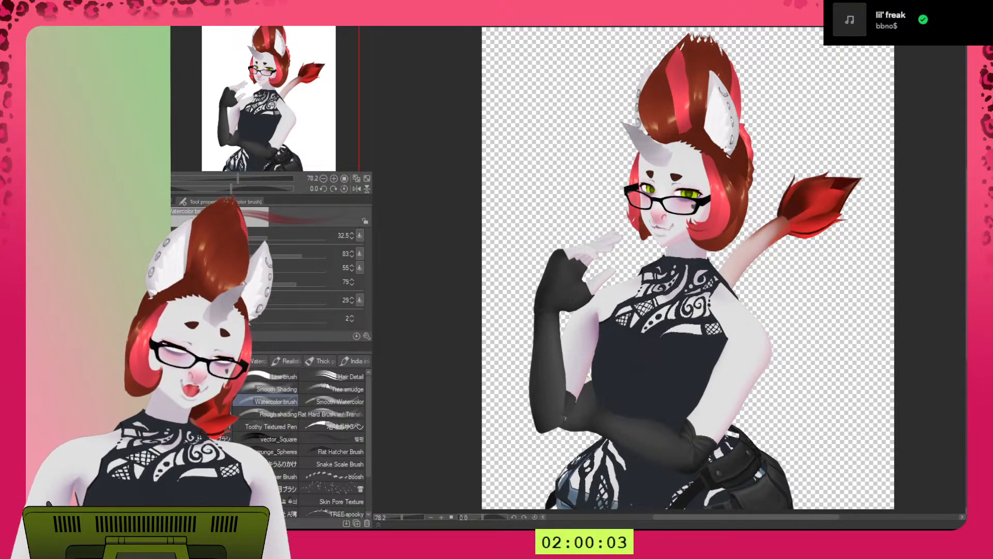
key(x)
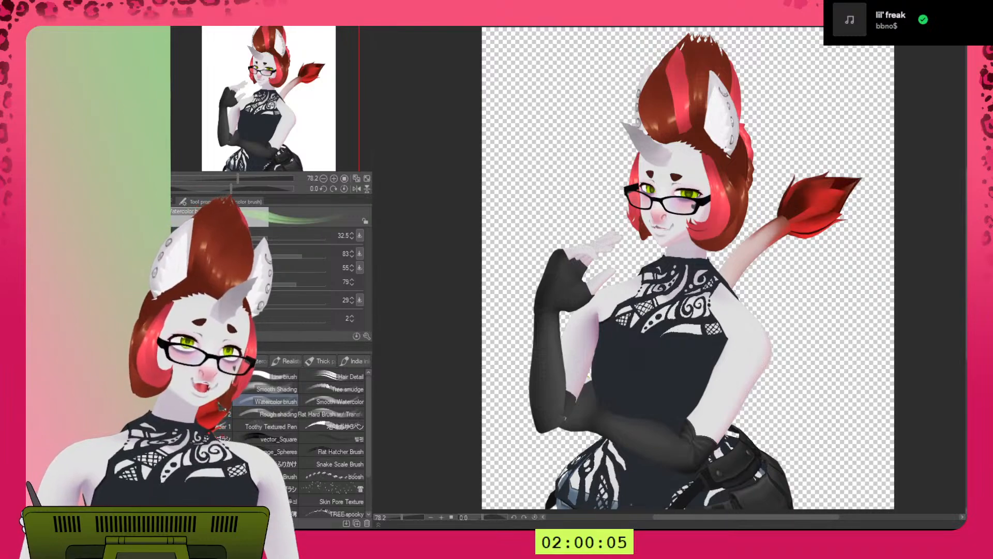
key(g)
click(871, 259)
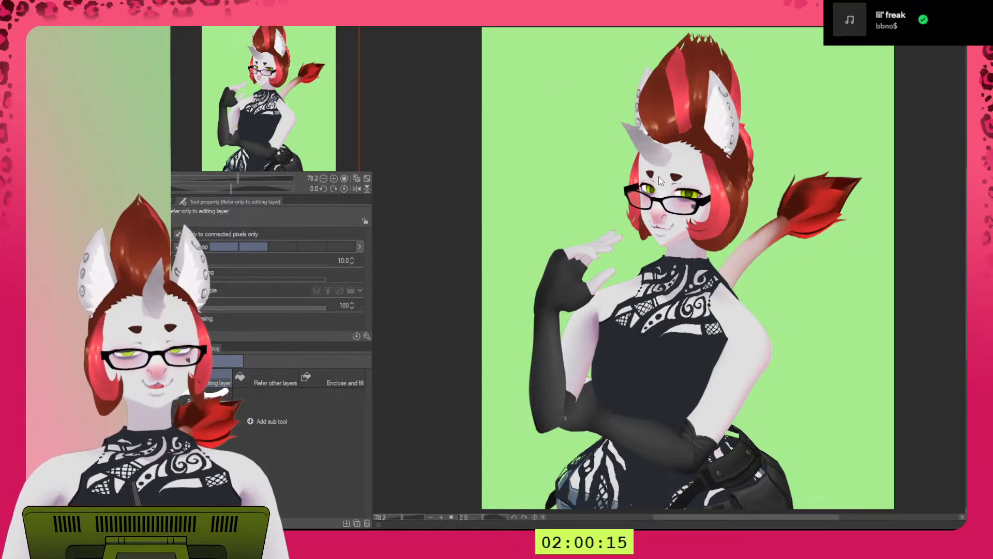
Return to the character lineup and examine the crouching figure up close and within the whole canvas.
key(ctrl+Tab)
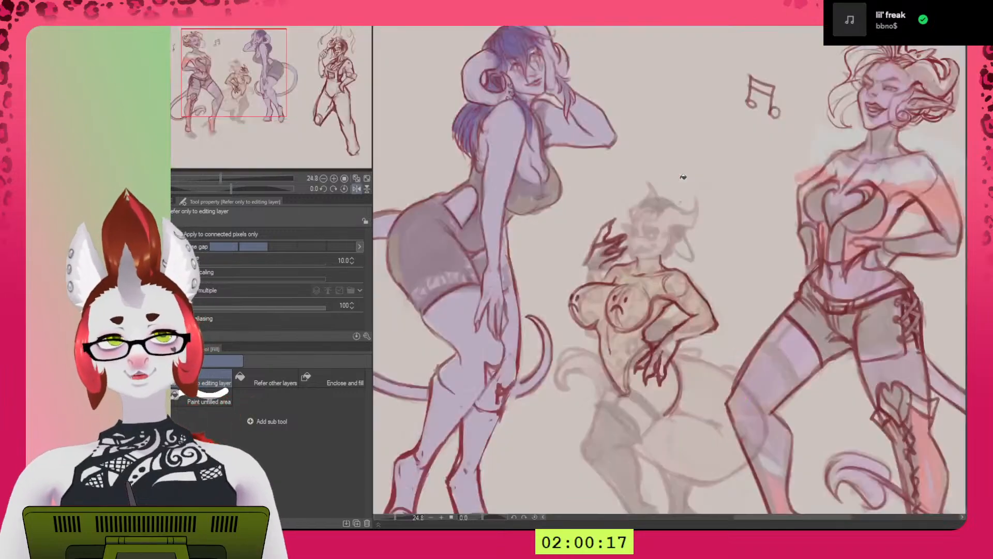
scroll(737, 170, down, 2)
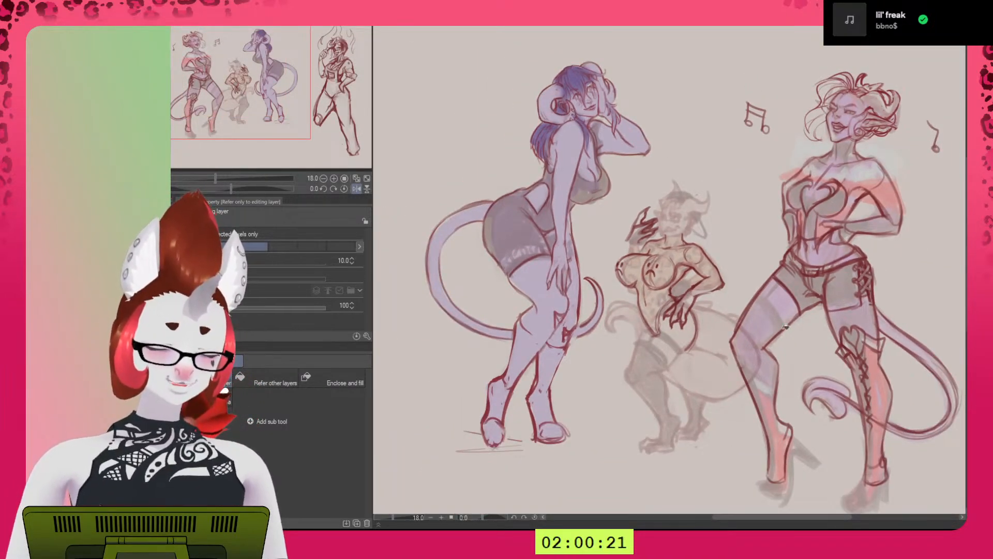
scroll(803, 328, up, 5)
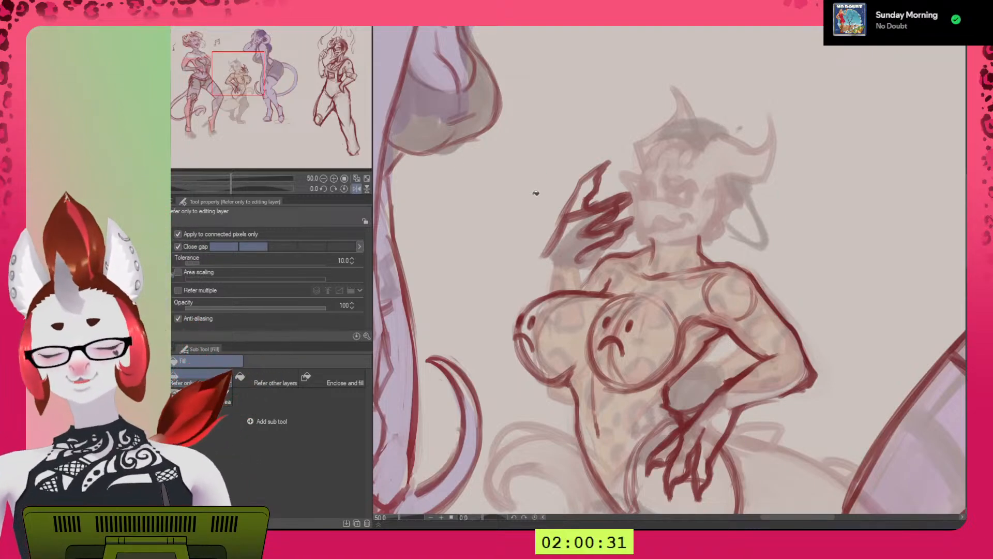
click(357, 178)
click(357, 188)
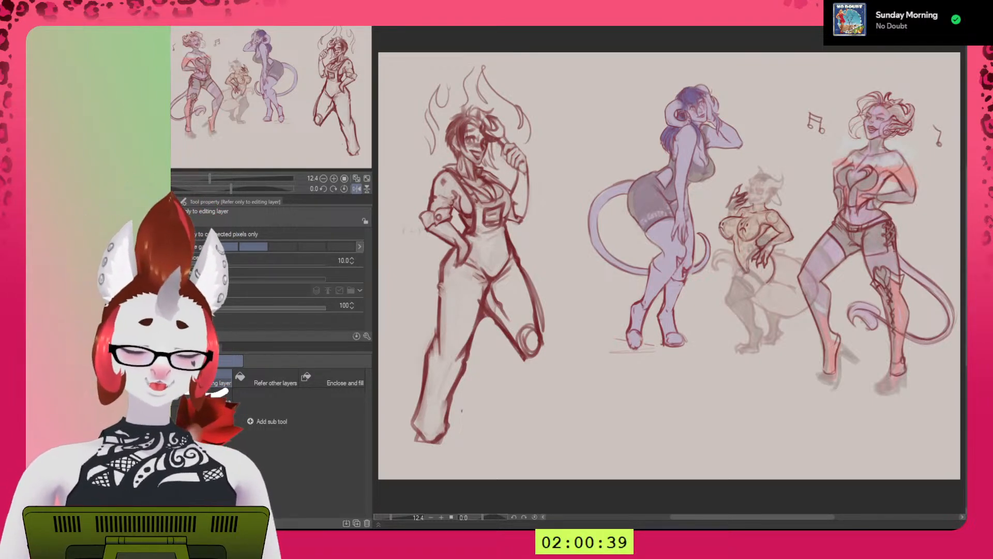
scroll(751, 197, up, 3)
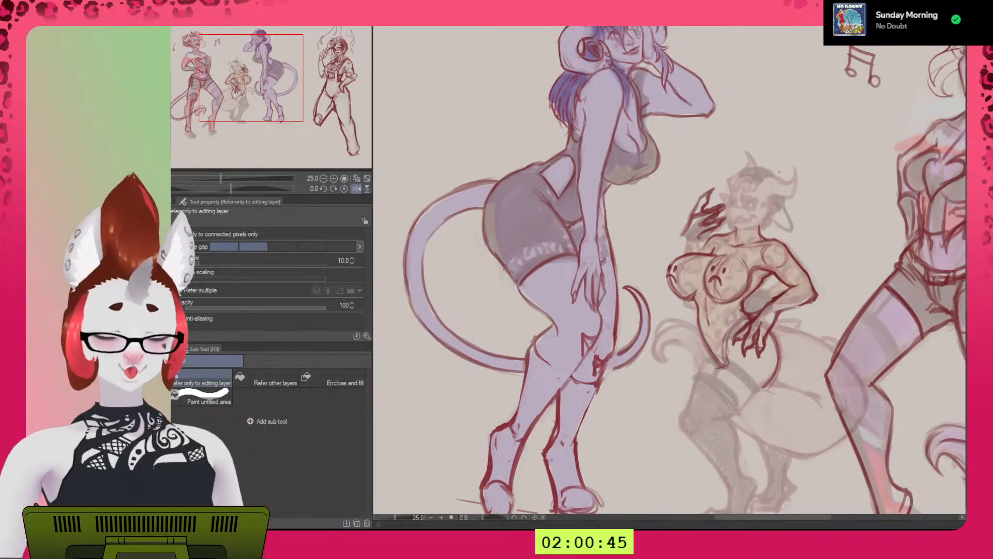
key(ctrl+z)
key(ctrl+y)
Outline the wrist beneath the crouching figure's raised hand with the Watercolor brush and check it in the mirrored view.
key(h)
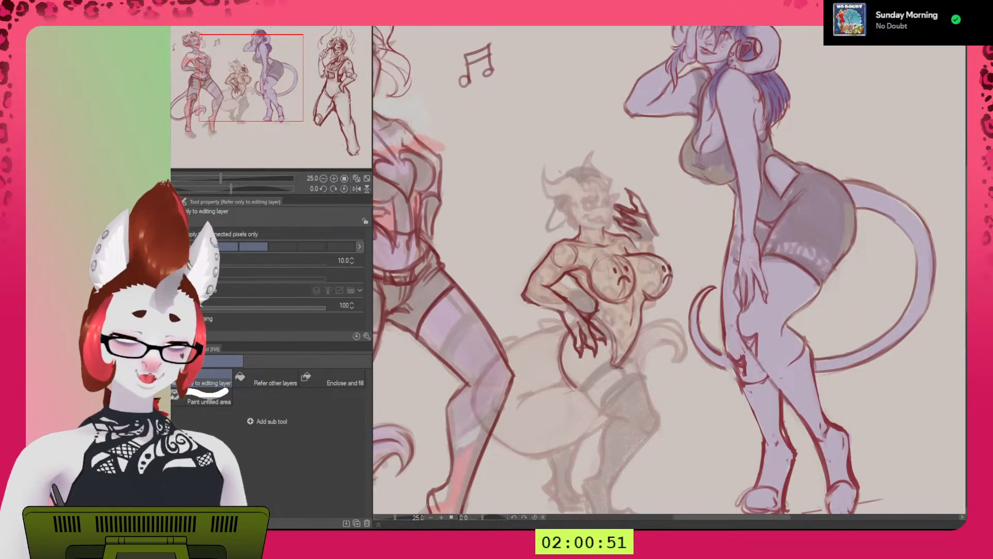
key(b)
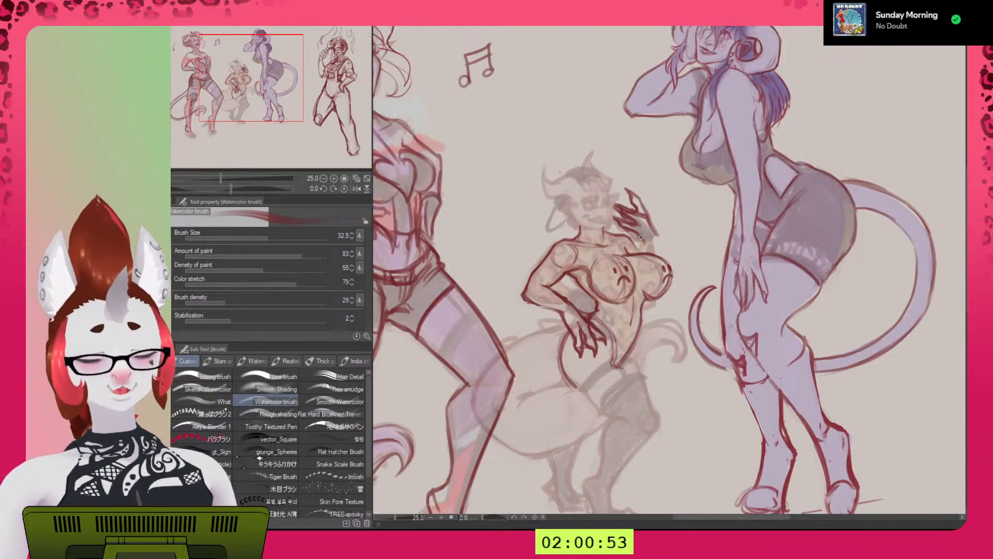
drag(648, 226, 655, 242)
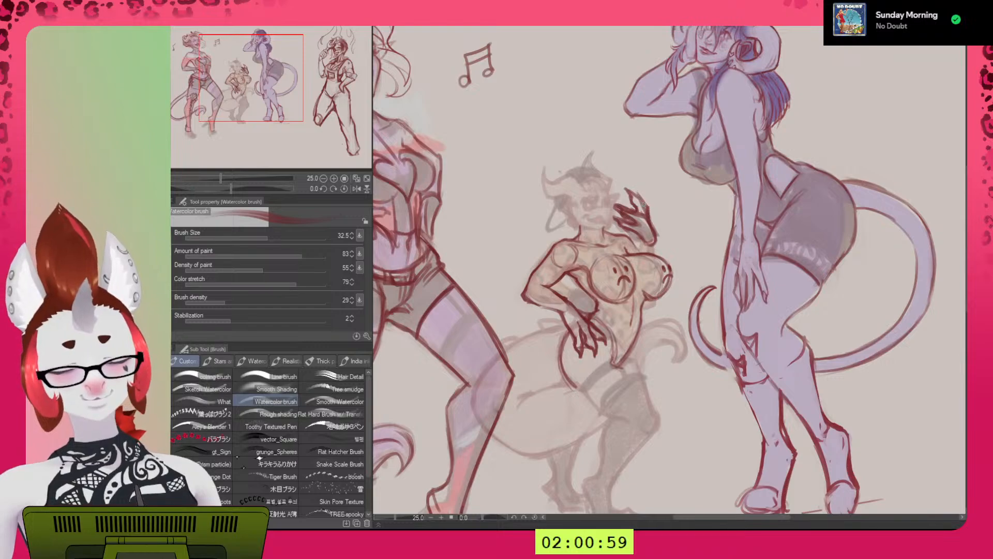
key(h)
scroll(632, 185, up, 1)
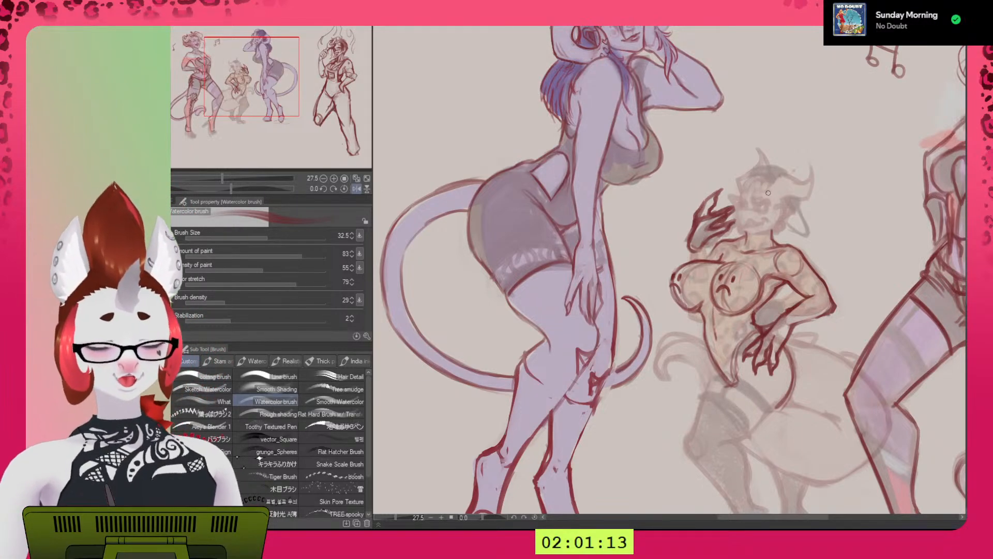
Examine the crouching figure's chest, face and raised hand up close and beside the neighbouring characters in both canvas orientations.
scroll(734, 199, up, 5)
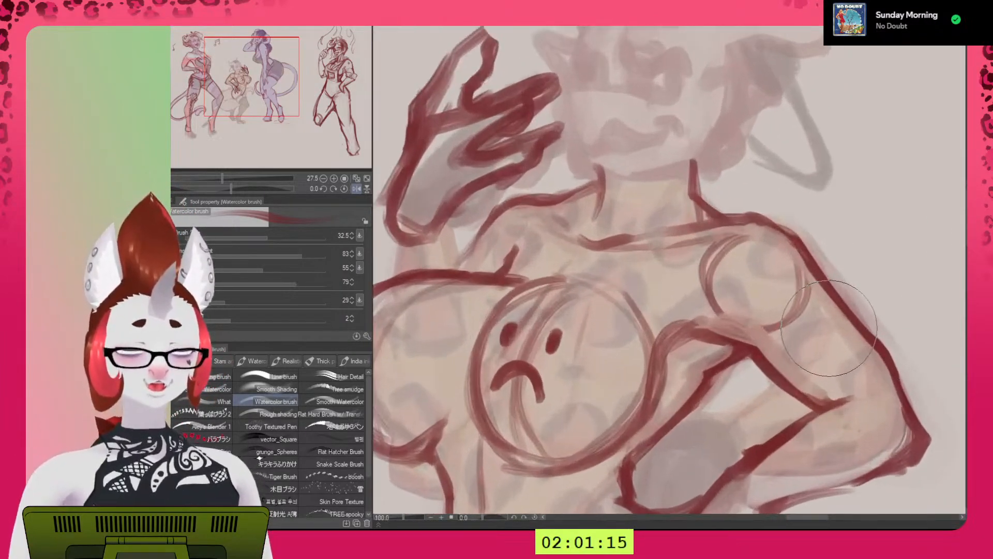
scroll(829, 328, up, 4)
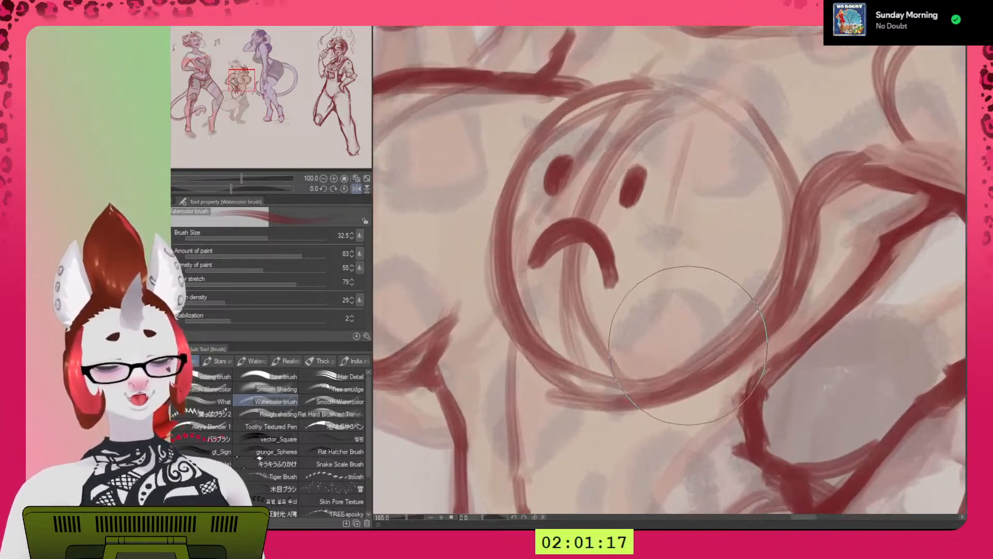
scroll(693, 352, up, 1)
mouse_move(724, 380)
mouse_down()
mouse_move(865, 436)
mouse_move(813, 425)
mouse_up()
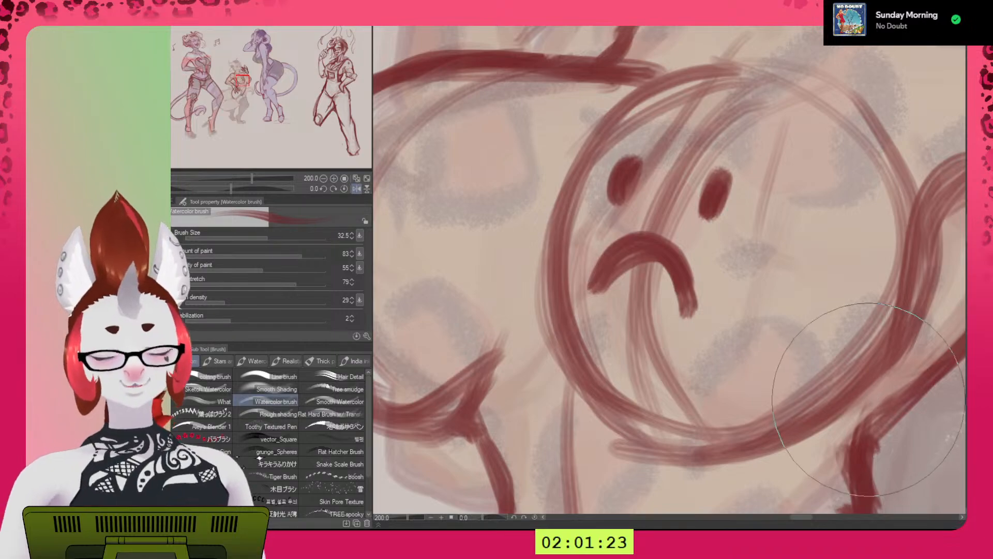
scroll(850, 455, down, 1)
scroll(850, 455, down, 4)
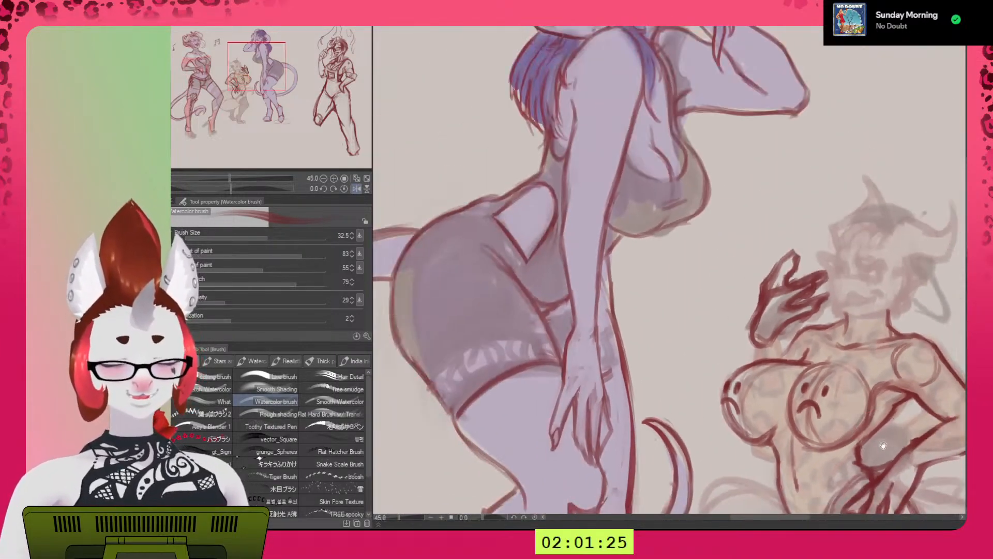
scroll(824, 323, down, 2)
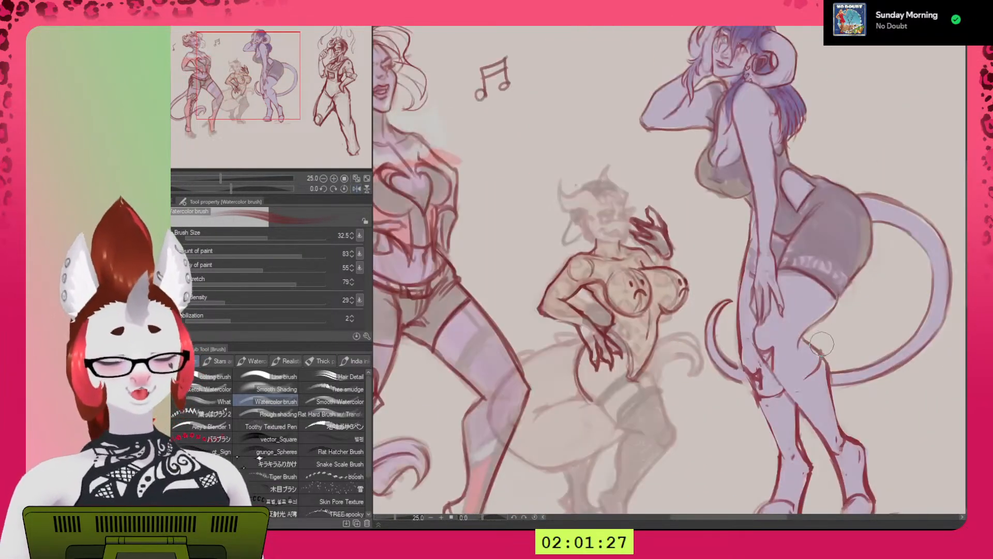
key(h)
scroll(779, 234, up, 4)
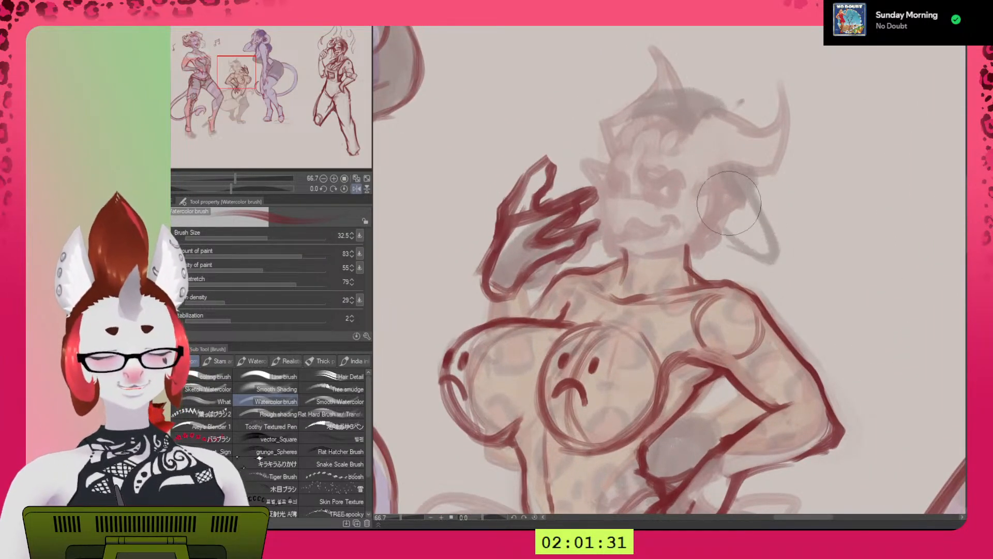
drag(673, 298, 754, 410)
scroll(714, 290, up, 3)
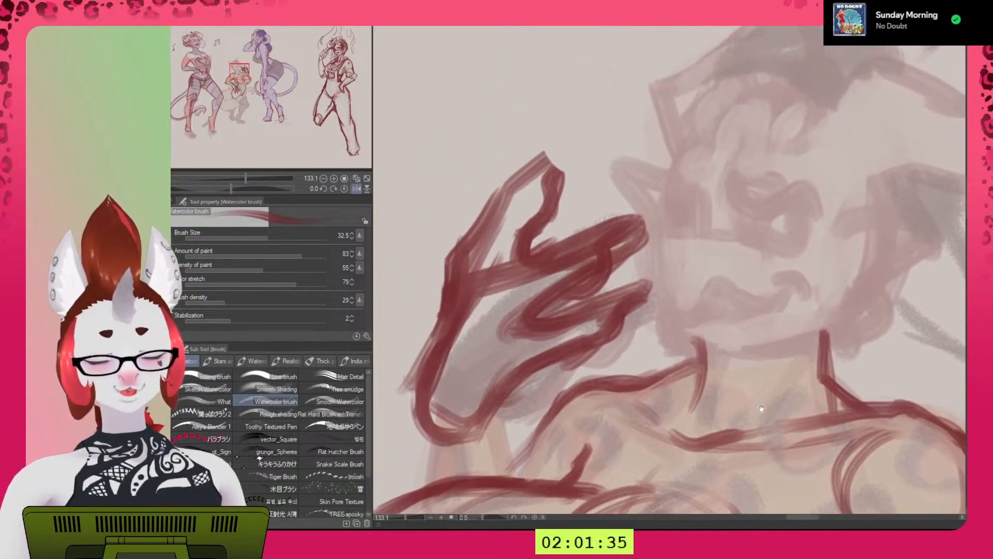
scroll(776, 344, down, 3)
scroll(801, 365, down, 5)
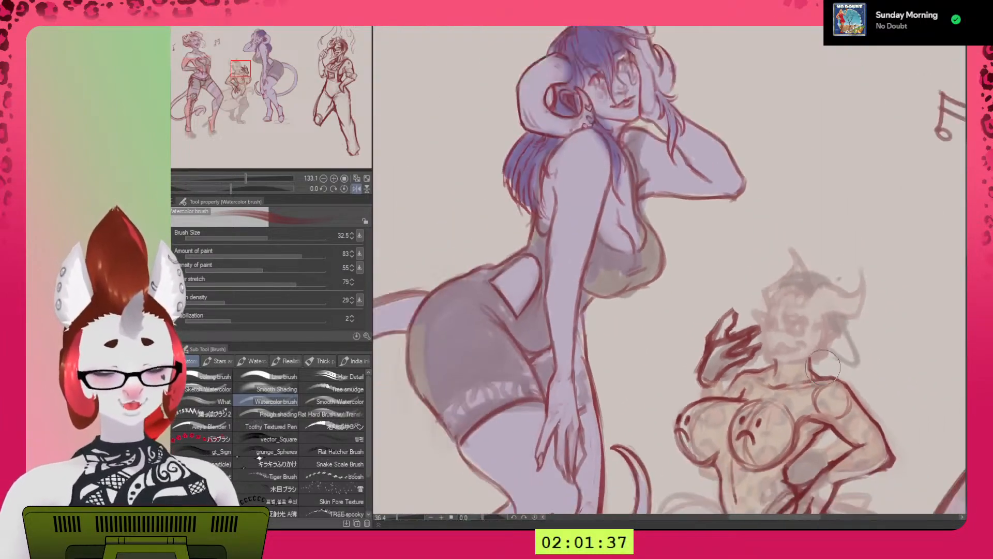
drag(859, 403, 709, 260)
key(h)
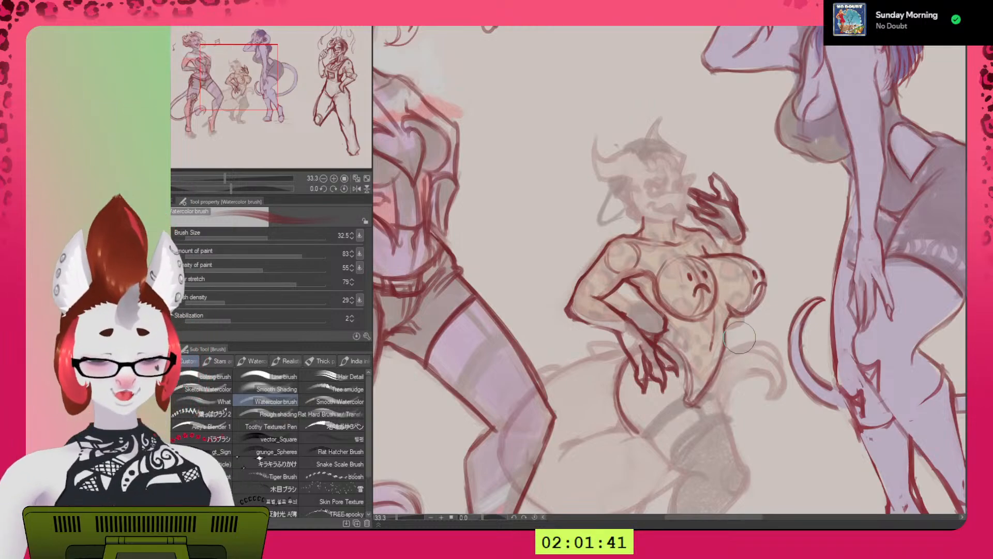
key(h)
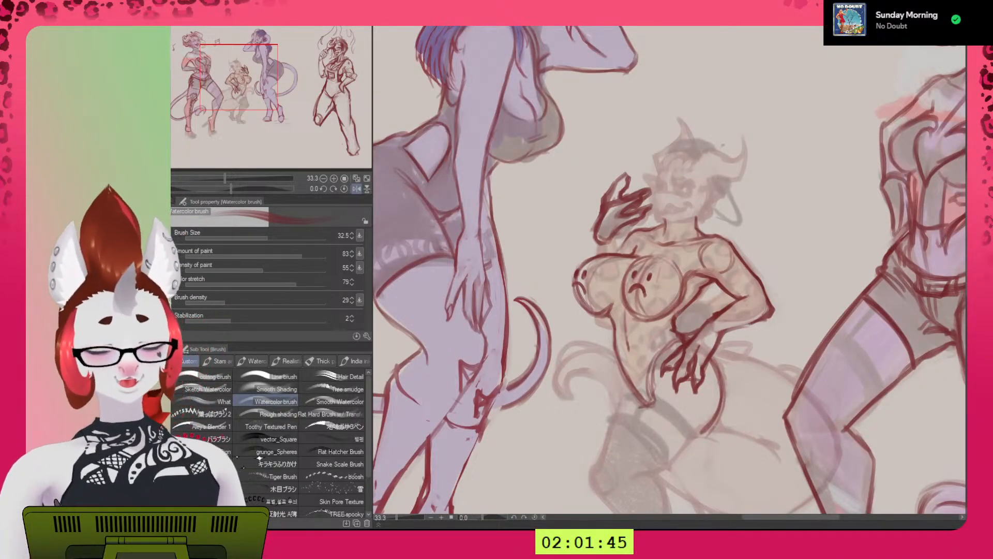
Redraw the crouching figure's raised hand as a wrist circle with rough guide lines toward the face, checking both canvas orientations.
mouse_move(608, 238)
mouse_down()
mouse_move(601, 217)
mouse_move(639, 164)
mouse_move(645, 199)
mouse_up()
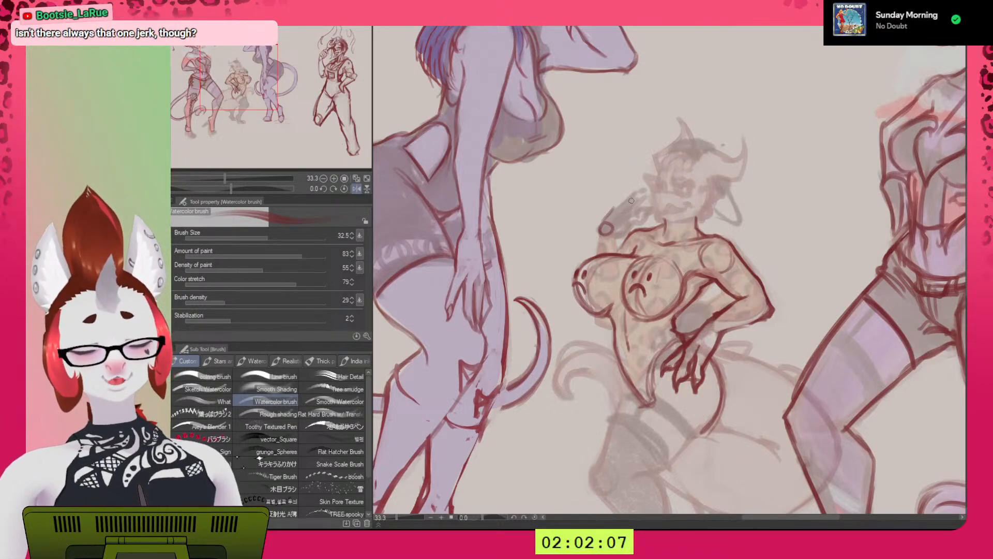
drag(637, 209, 612, 229)
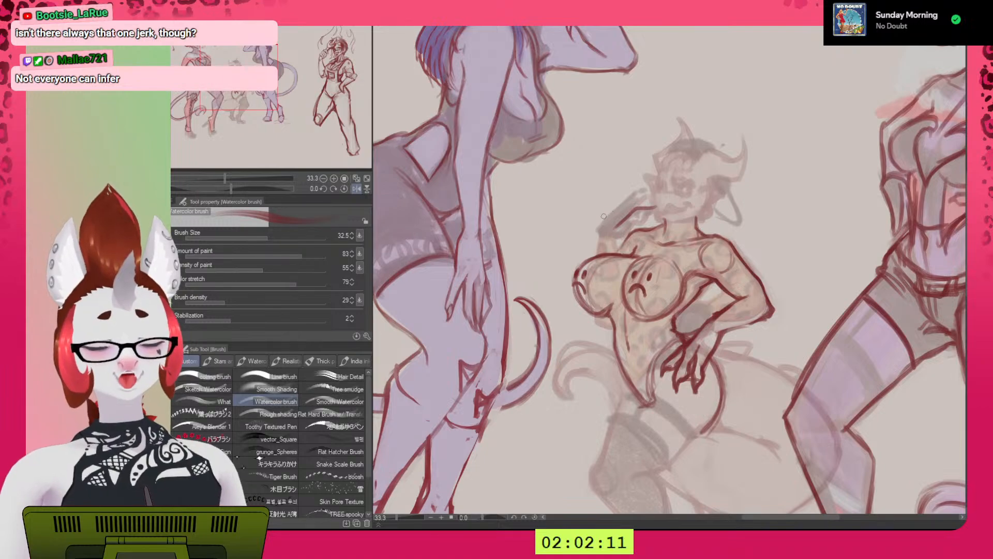
drag(611, 215, 616, 197)
key(h)
scroll(626, 202, up, 1)
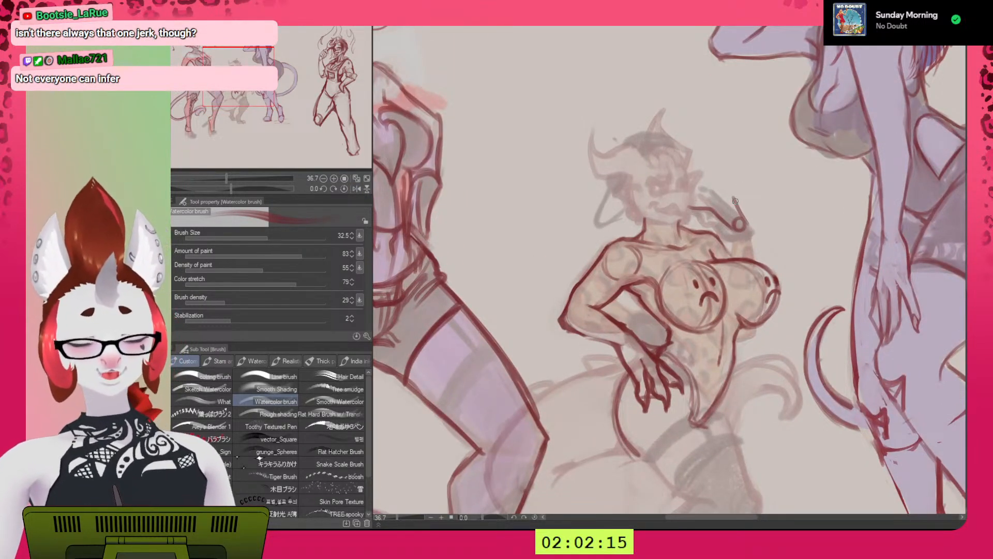
drag(734, 194, 691, 190)
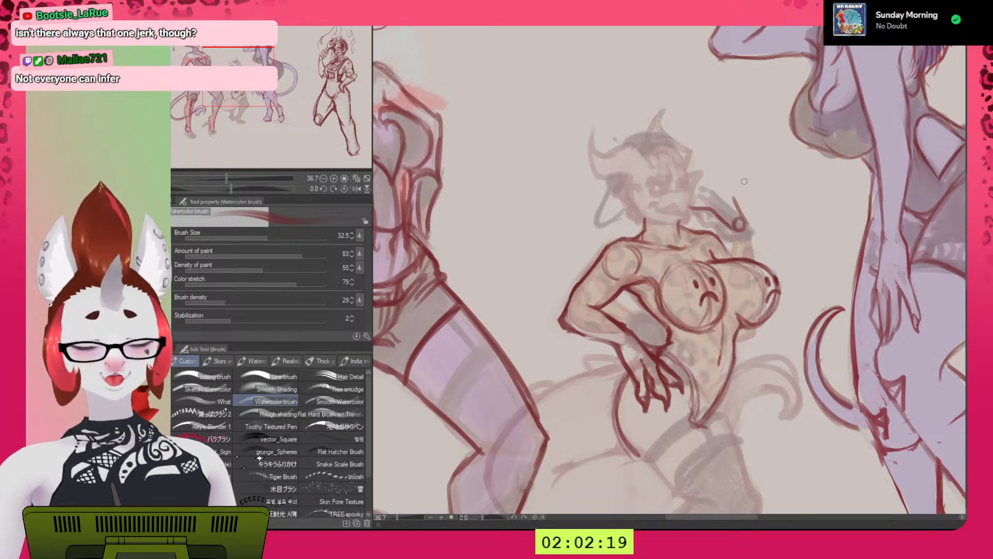
key(h)
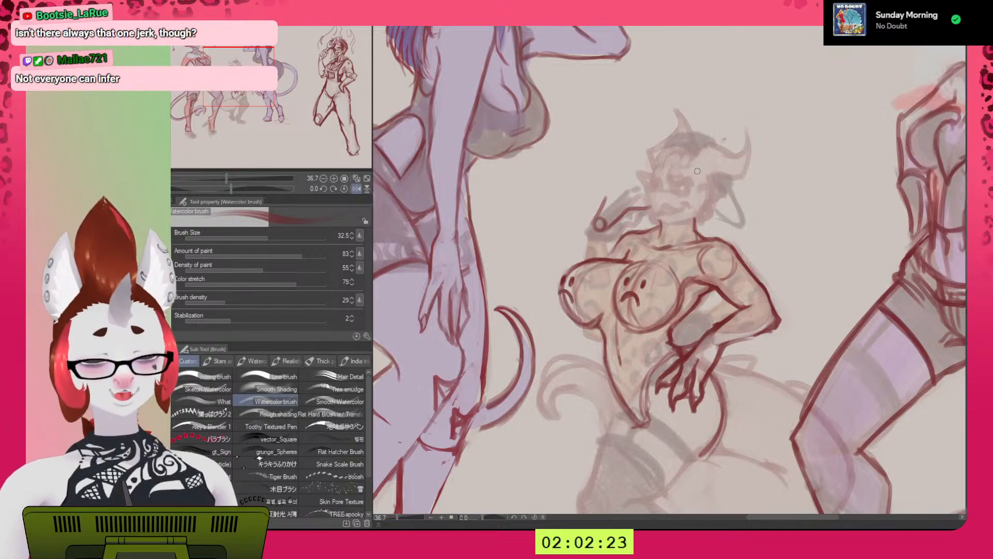
Extend the contour of the crouching figure's raised arm from the shoulder down to the chest and check it mirrored.
key(h)
scroll(693, 197, up, 1)
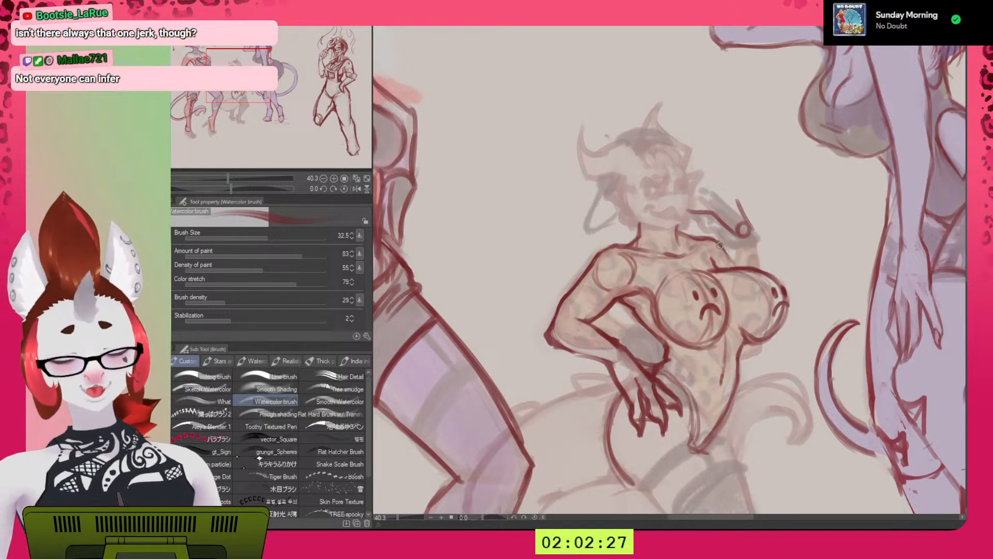
drag(727, 256, 729, 260)
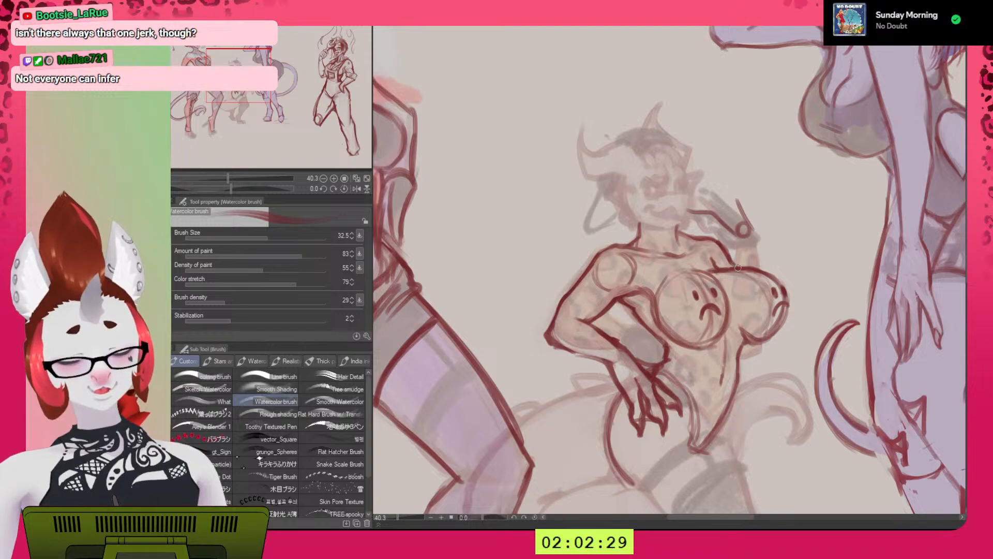
key(h)
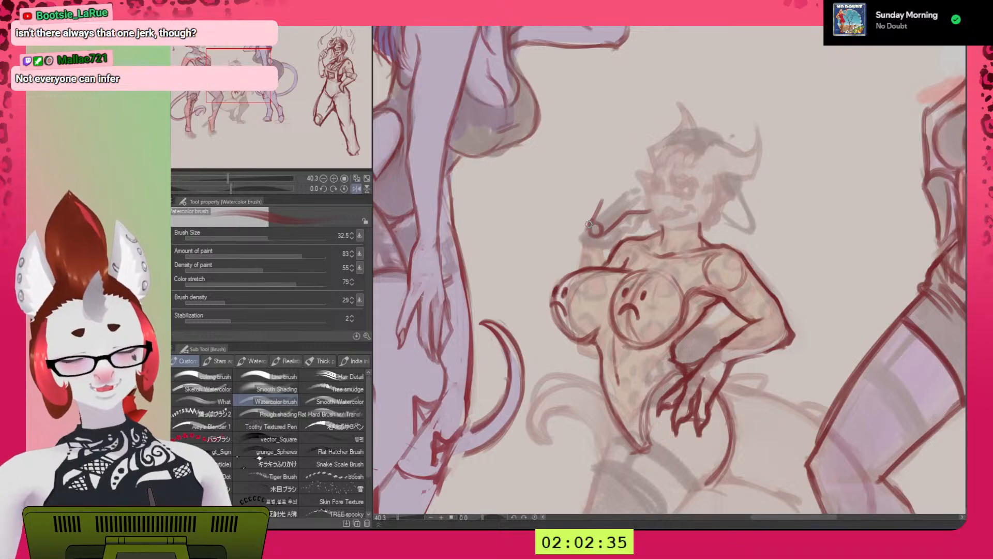
Outline both sides of the crouching figure's raised forearm between wrist and chest, undoing and redrawing the outer line.
drag(590, 223, 576, 259)
drag(590, 223, 570, 277)
key(ctrl+z)
key(ctrl+z)
key(h)
key(h)
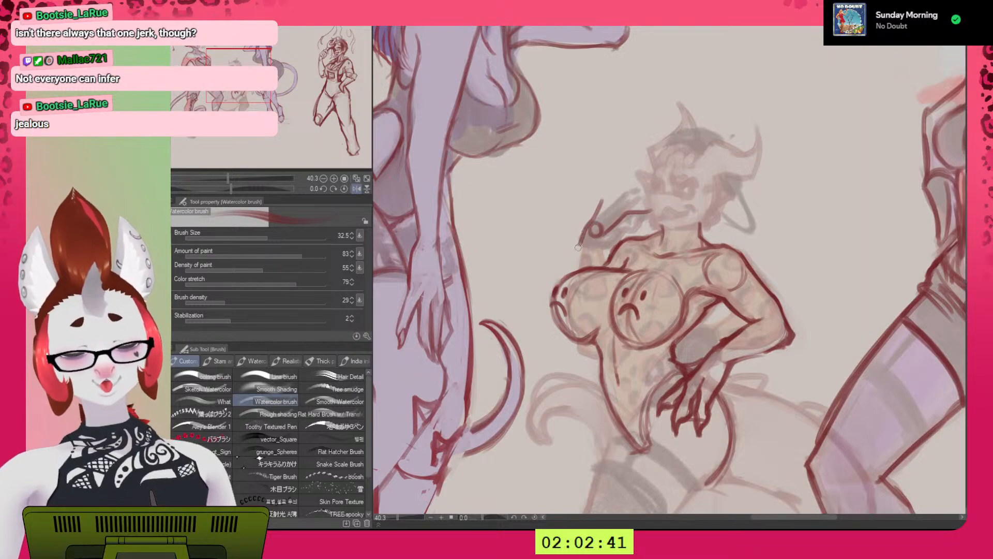
drag(583, 232, 569, 275)
key(ctrl+z)
mouse_move(597, 209)
mouse_down()
mouse_move(569, 276)
mouse_move(593, 213)
mouse_move(605, 231)
mouse_move(597, 258)
mouse_up()
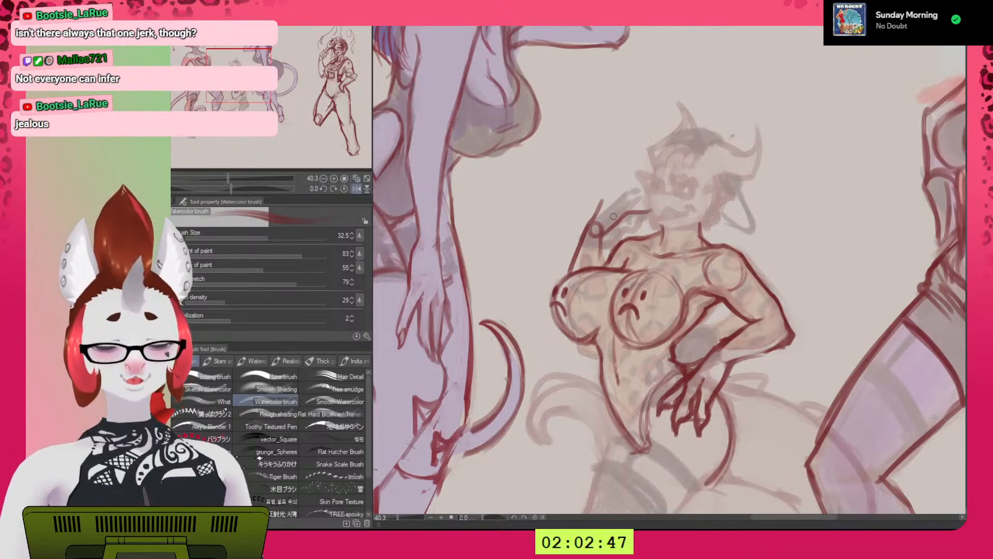
drag(607, 233, 596, 267)
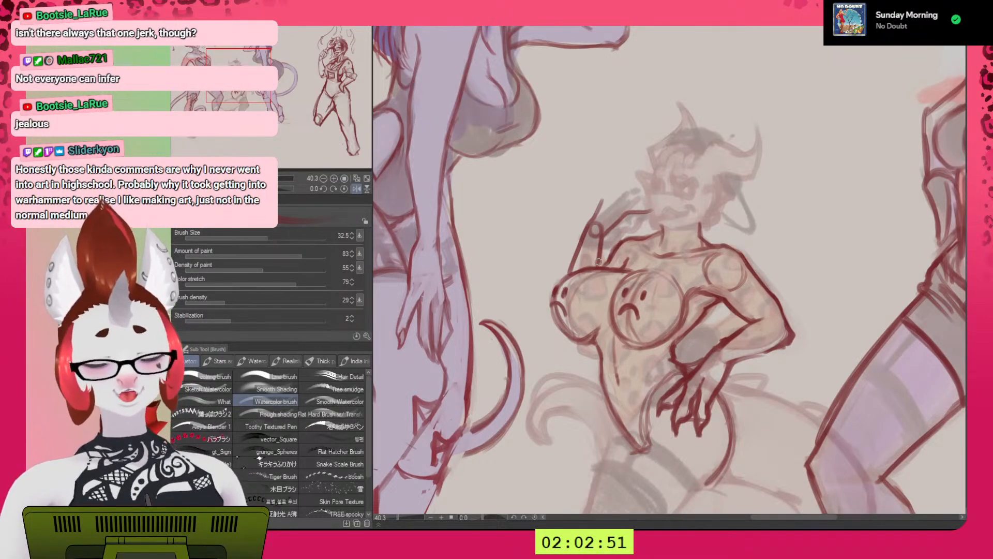
key(h)
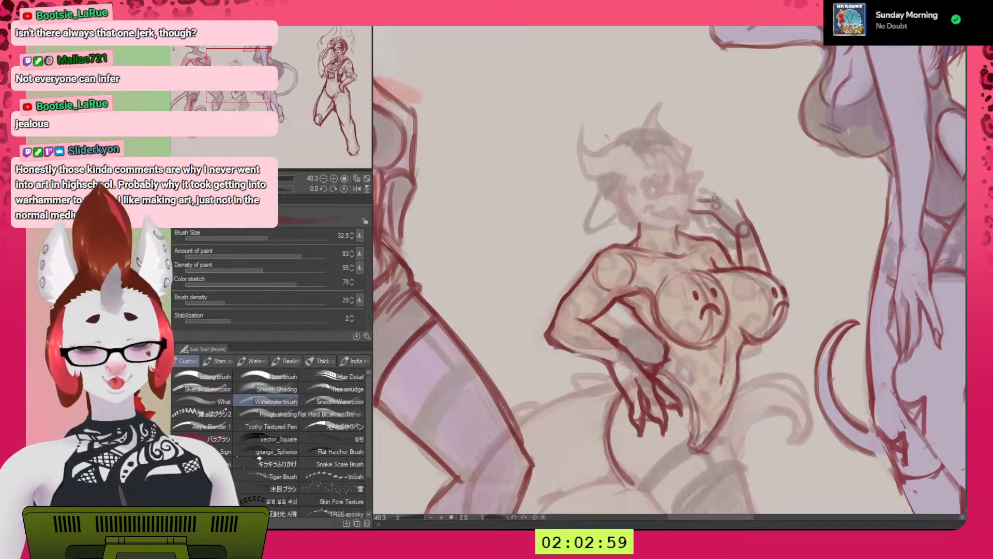
Try a pointed finger reaching the crouching figure's mouth, and remove the raised hand's rough lines.
drag(714, 200, 686, 203)
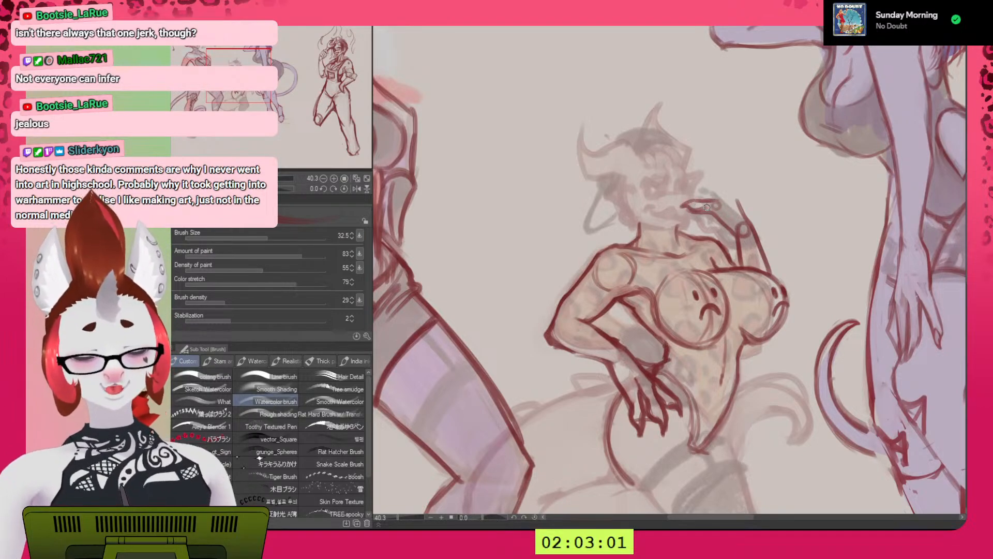
mouse_move(695, 196)
mouse_down()
mouse_move(740, 196)
mouse_move(699, 205)
mouse_move(737, 218)
mouse_move(773, 215)
mouse_up()
key(ctrl+z)
key(ctrl+z)
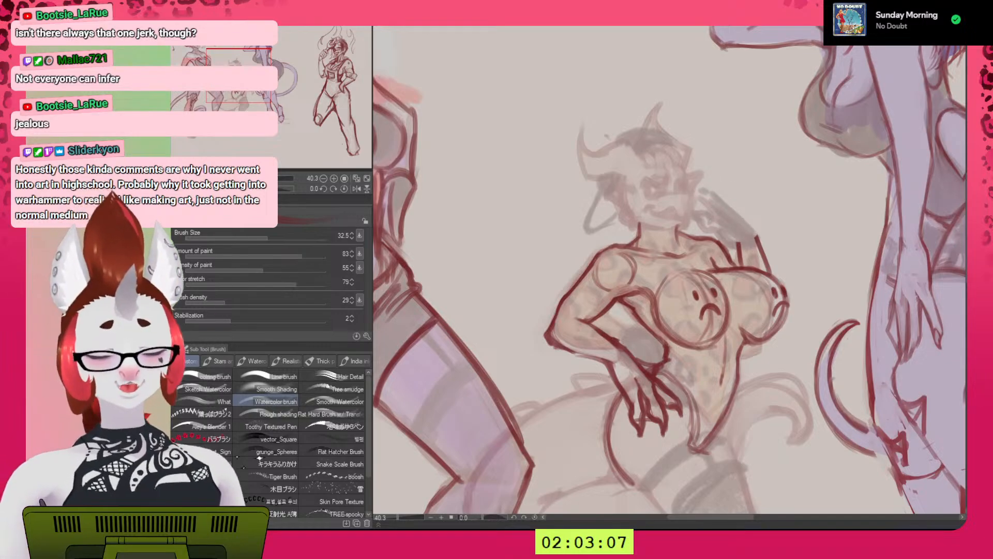
Examine the crouching figure in the mirrored view and in proportion to the whole character lineup.
key(h)
key(h)
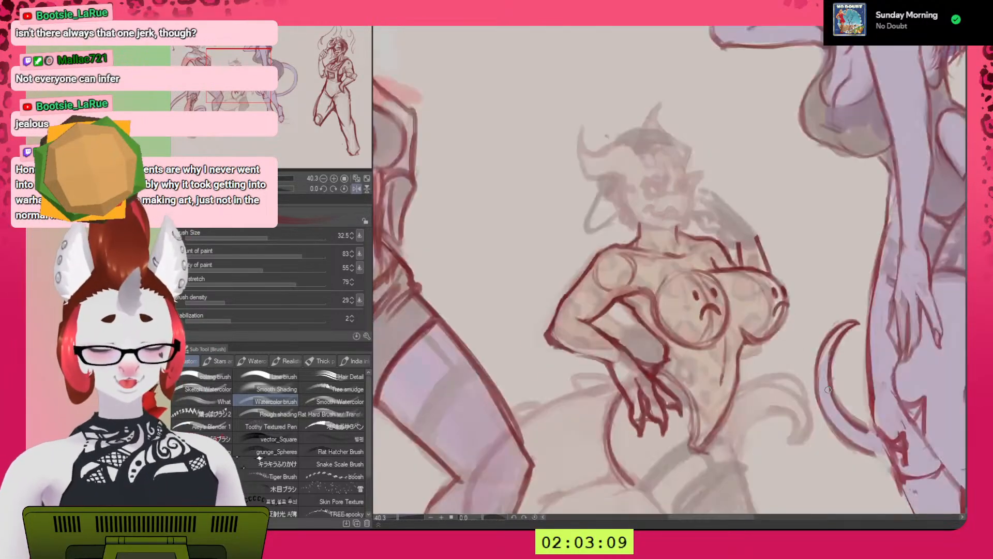
key(h)
key(h)
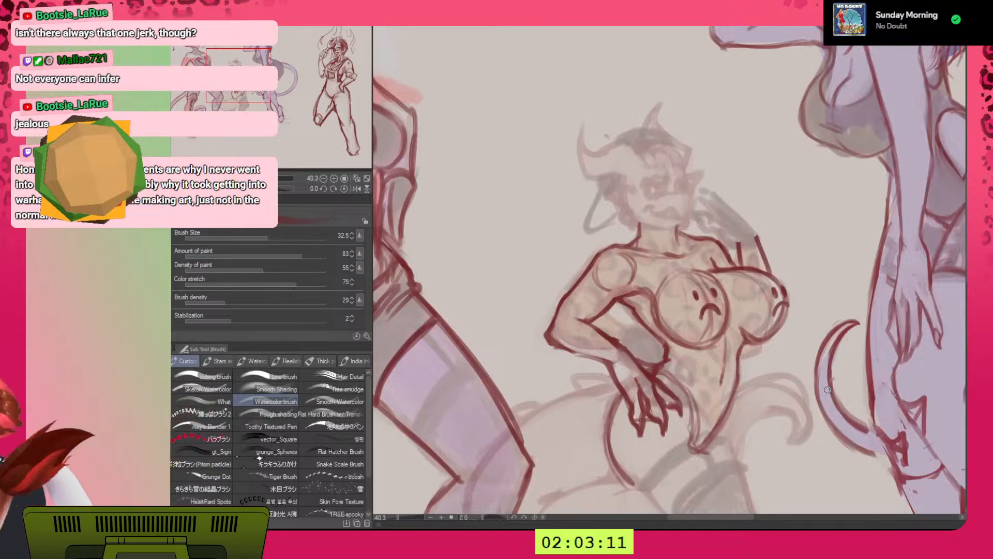
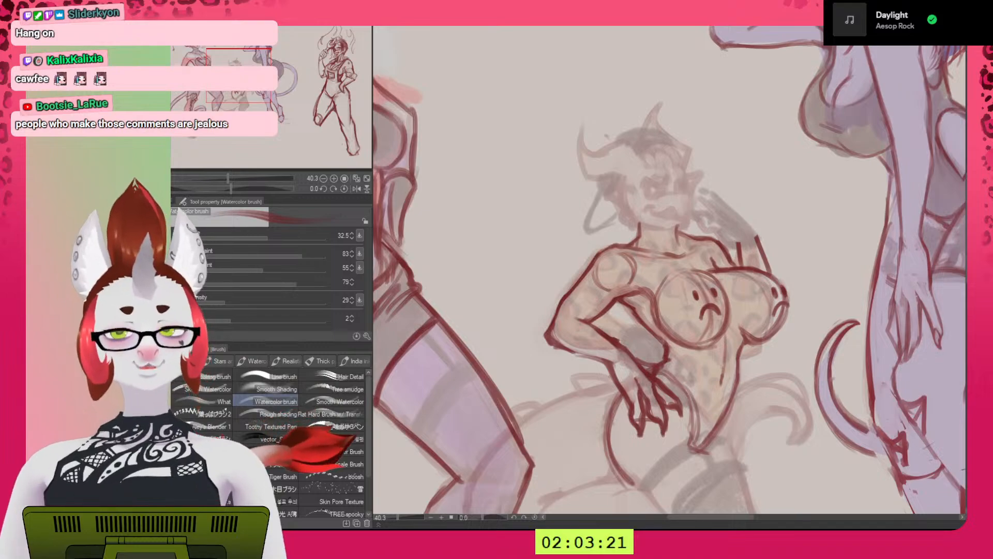
click(364, 179)
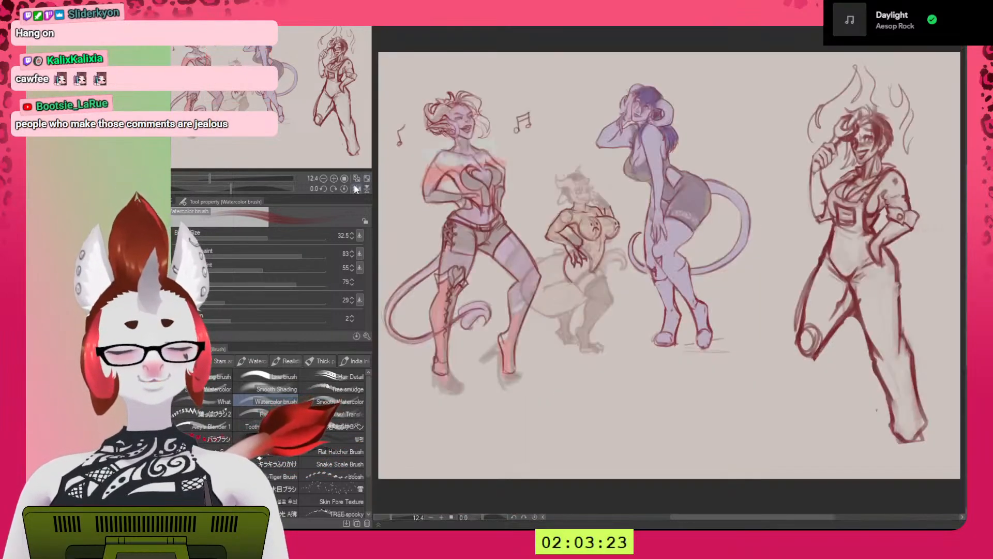
scroll(512, 137, up, 3)
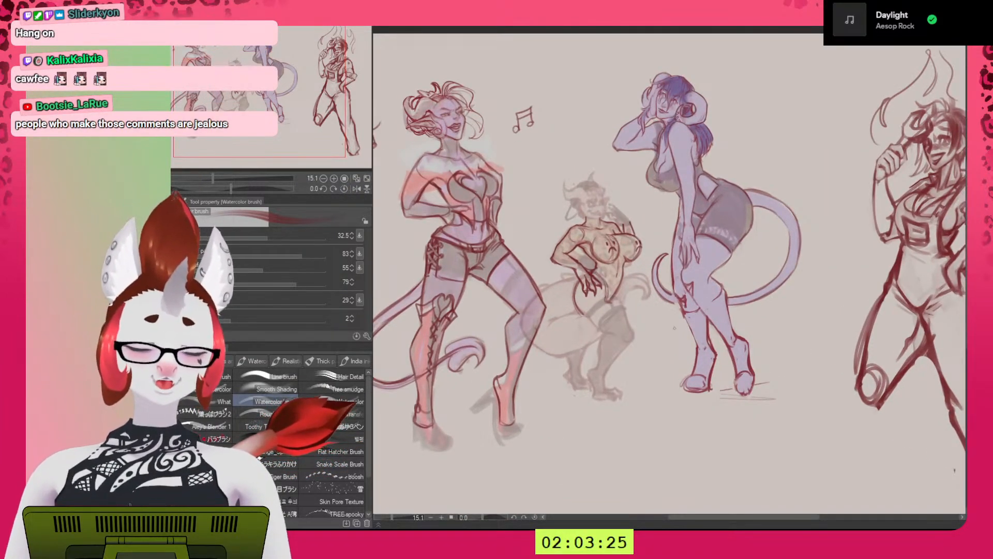
scroll(693, 290, up, 3)
scroll(558, 249, down, 1)
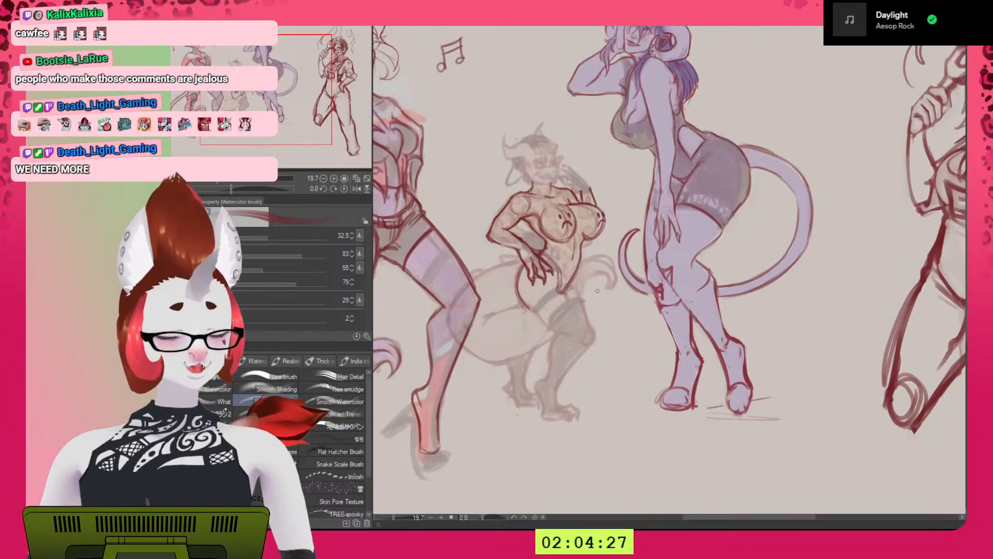
Sketch the crouching figure's eyes, mouth and face contour, checking them in both canvas orientations and within the whole lineup.
key(h)
scroll(600, 284, down, 1)
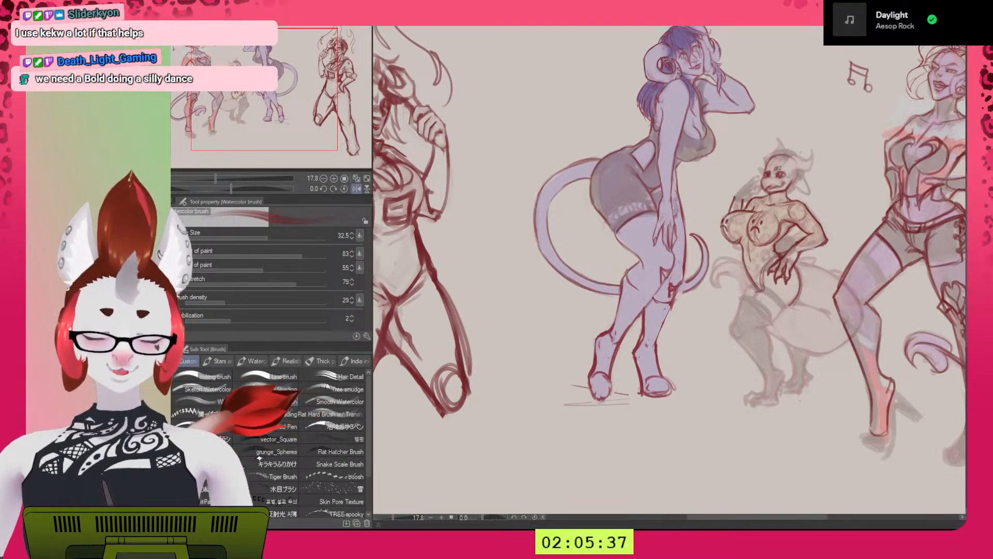
key(h)
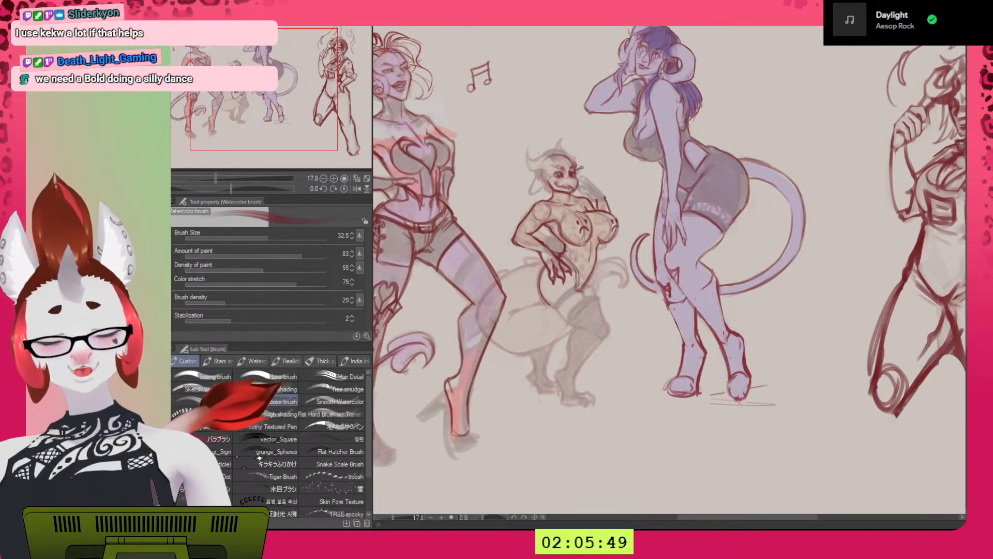
key(h)
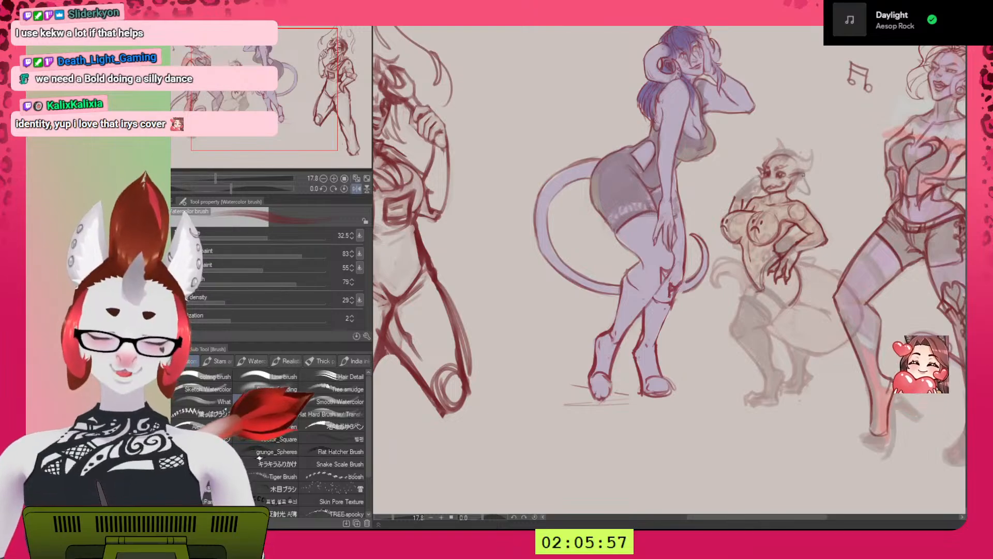
scroll(794, 354, down, 1)
scroll(794, 355, down, 1)
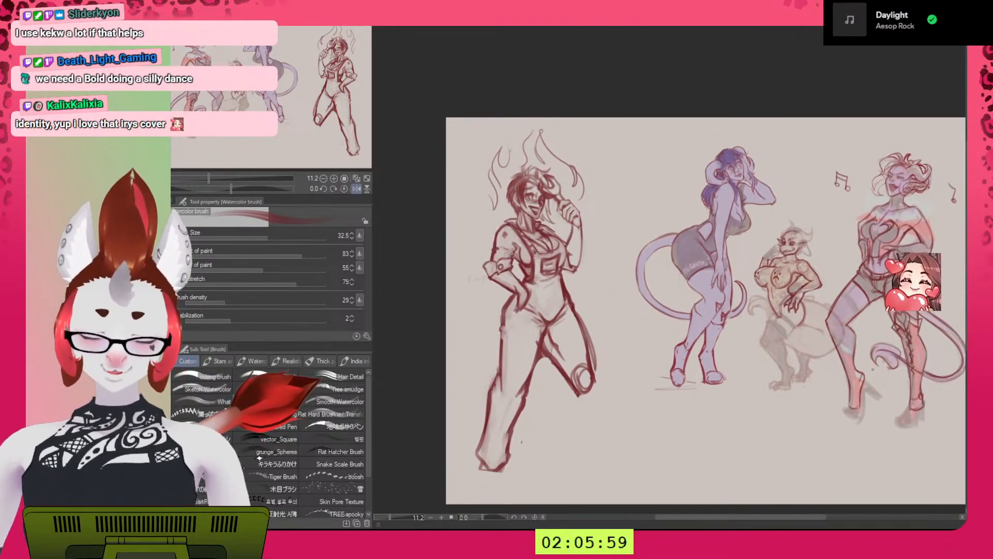
scroll(798, 381, down, 1)
drag(798, 381, 823, 381)
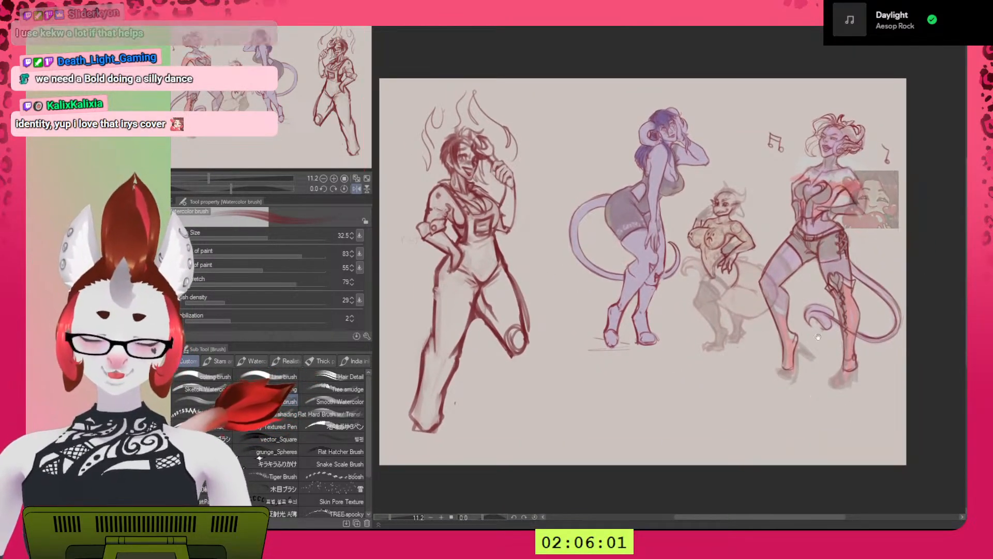
Sketch the curve of the crouching figure's horn and compare the head in the flipped view.
scroll(738, 204, up, 4)
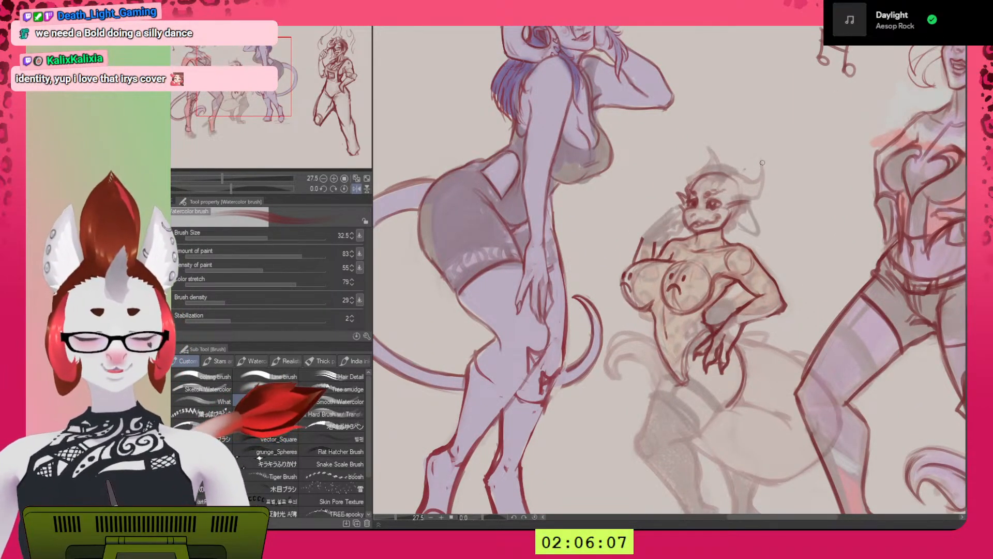
drag(761, 166, 745, 176)
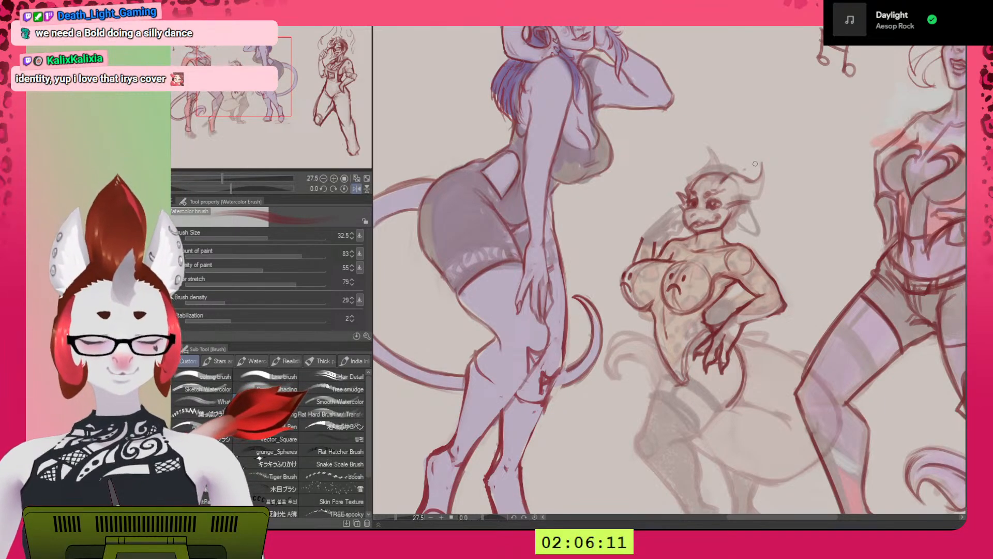
key(h)
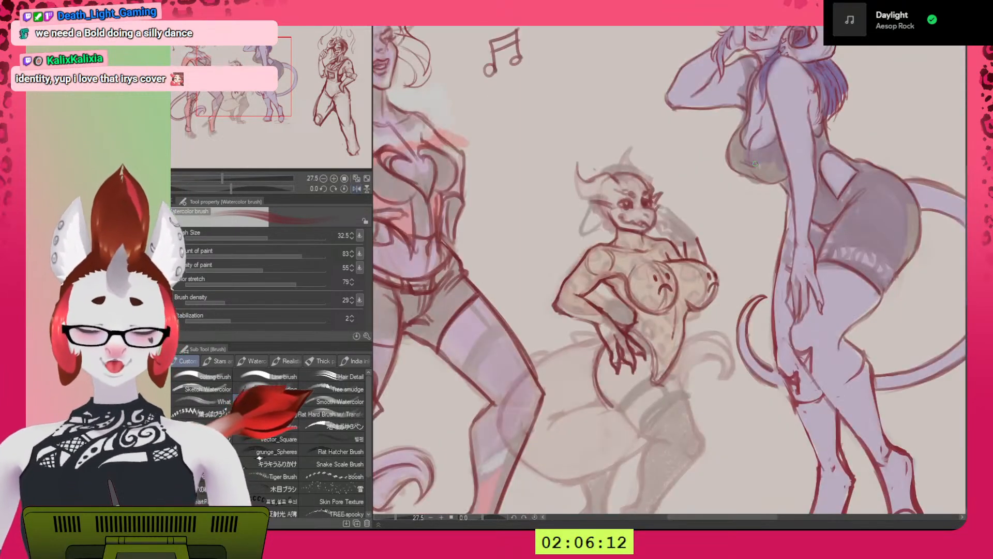
Examine the figure in overalls up close and against the rest of the dancing lineup.
click(365, 178)
drag(907, 149, 722, 200)
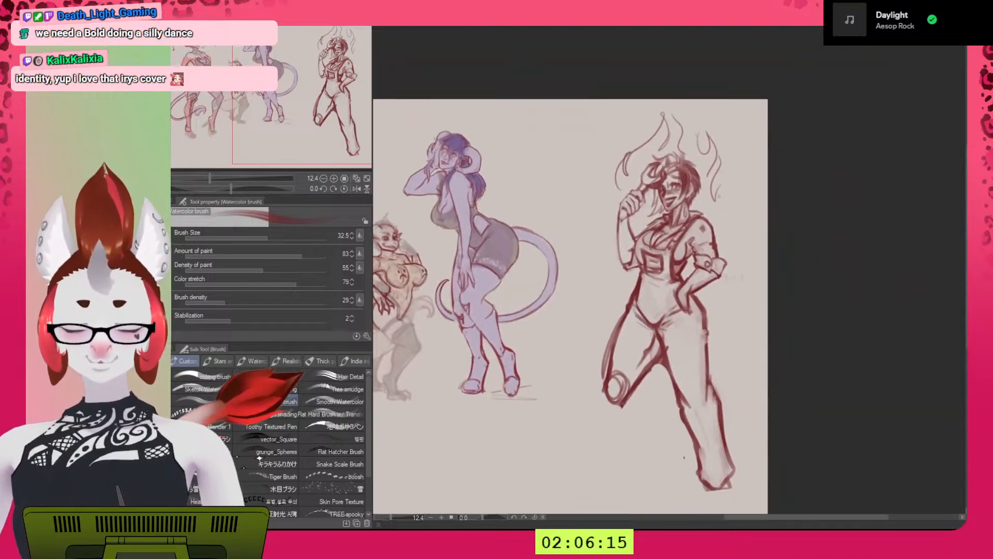
scroll(677, 202, down, 4)
scroll(677, 203, up, 9)
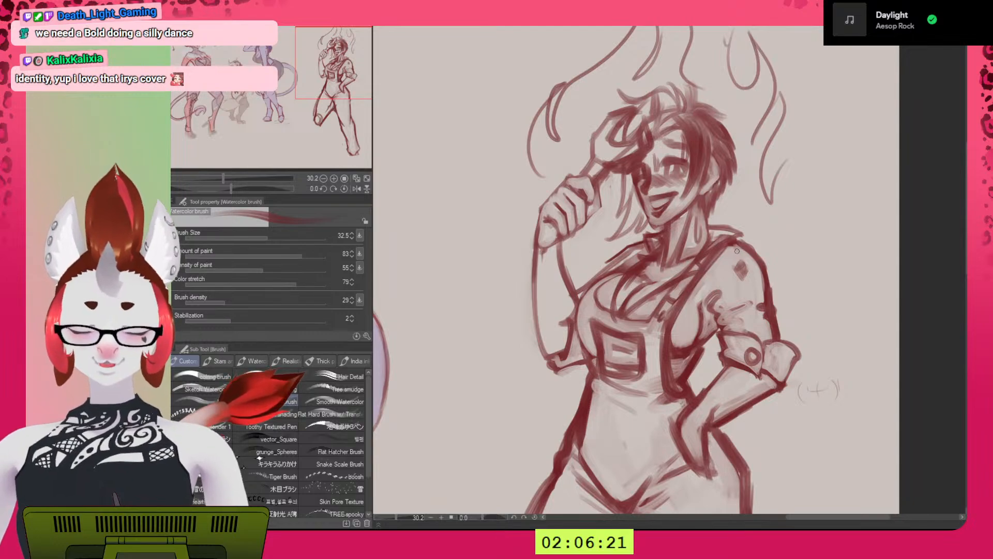
scroll(735, 252, down, 6)
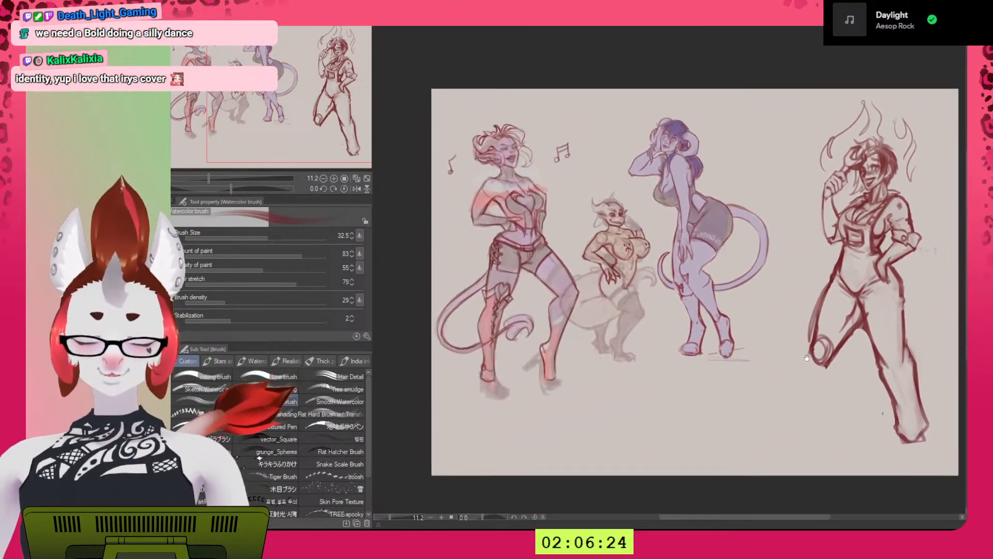
drag(806, 357, 708, 384)
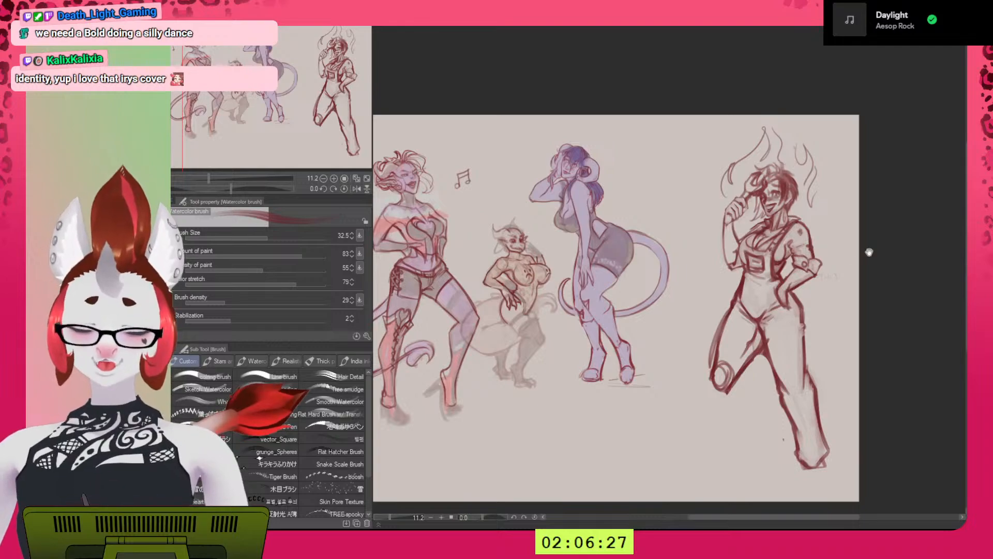
scroll(796, 191, up, 4)
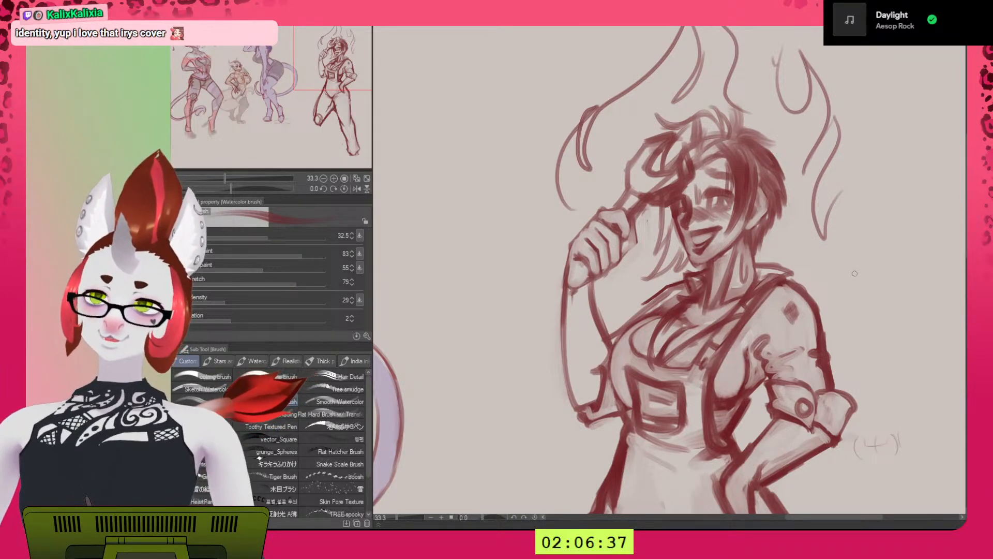
drag(836, 345, 654, 401)
drag(724, 409, 848, 308)
drag(716, 402, 887, 324)
drag(697, 295, 643, 349)
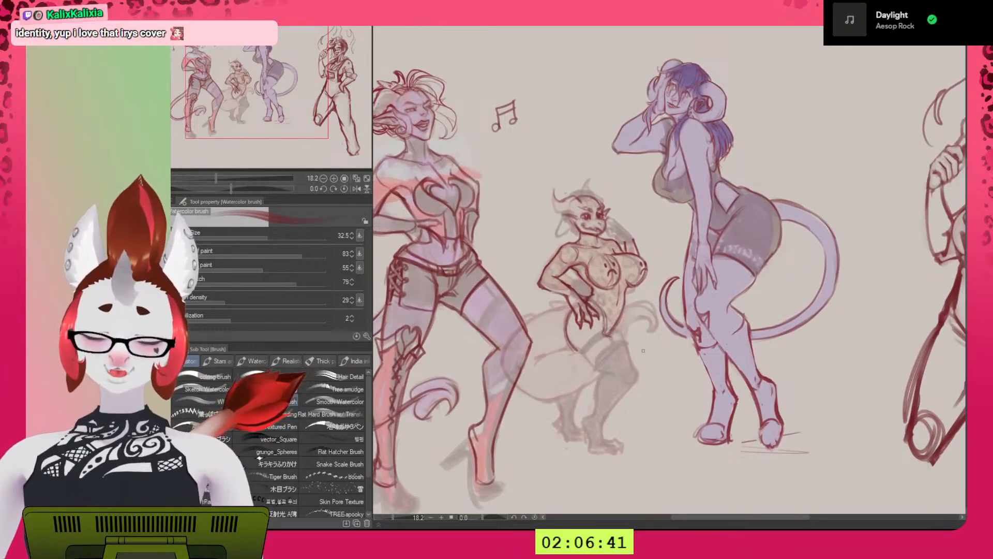
Try a long thigh contour on the crouching figure, running down from below the hand on the hip.
key(h)
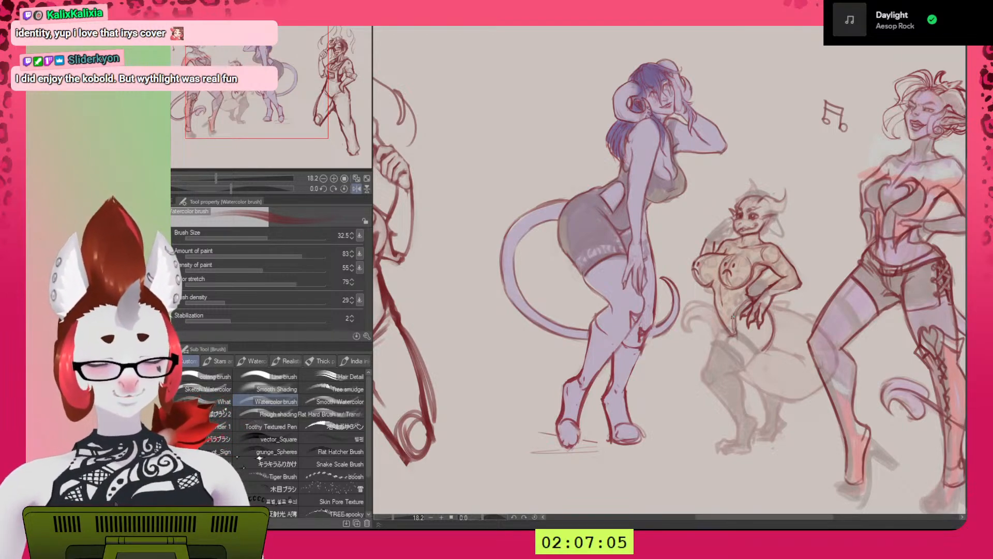
drag(765, 388, 773, 334)
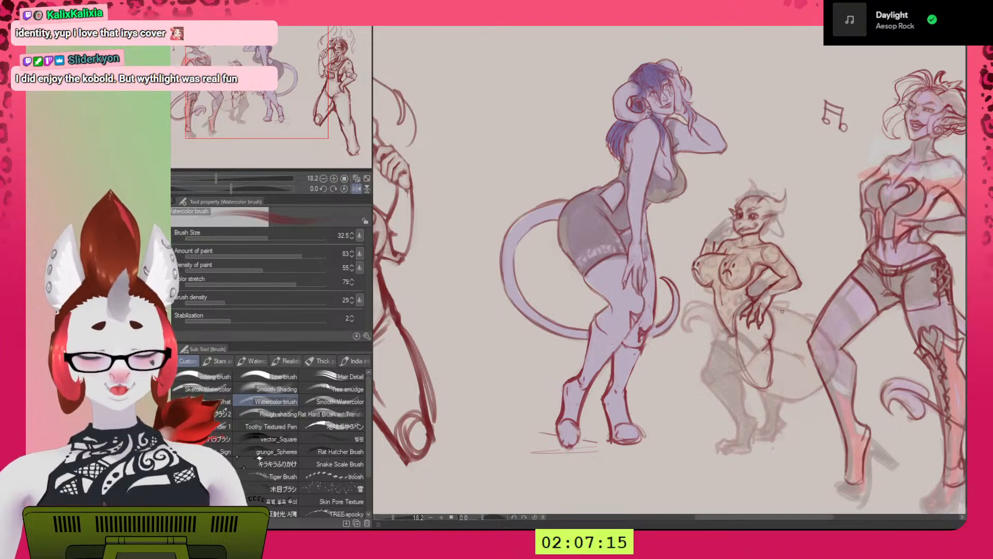
drag(768, 347, 771, 348)
drag(766, 338, 765, 370)
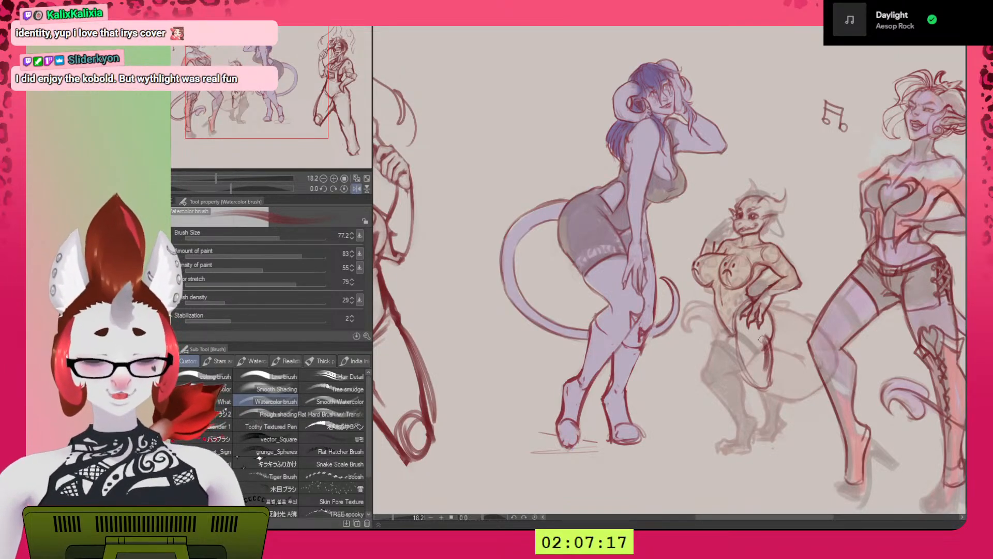
Erase the crouching figure's trial thigh lines with the Watercolor brush enlarged to 179.5.
key(c)
key(h)
scroll(763, 476, down, 1)
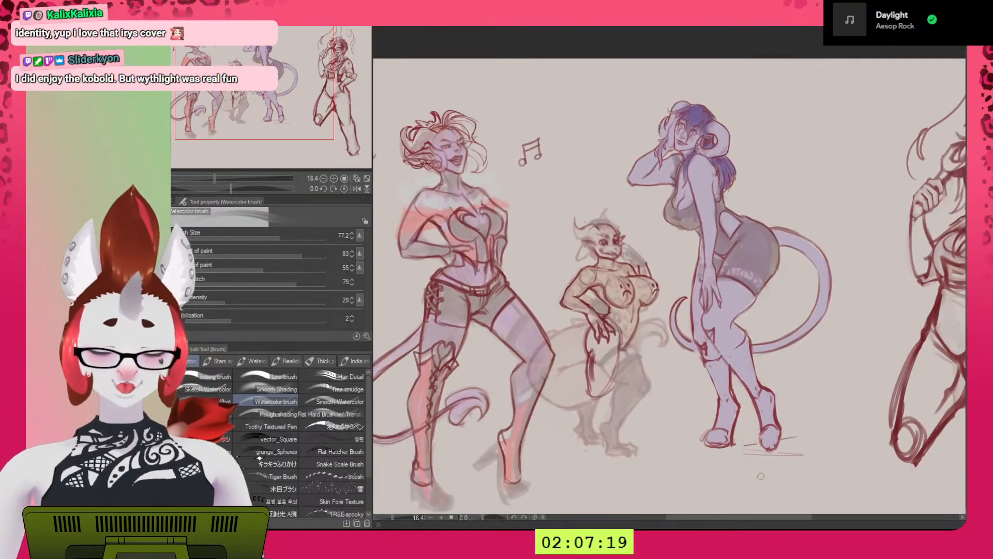
key(c)
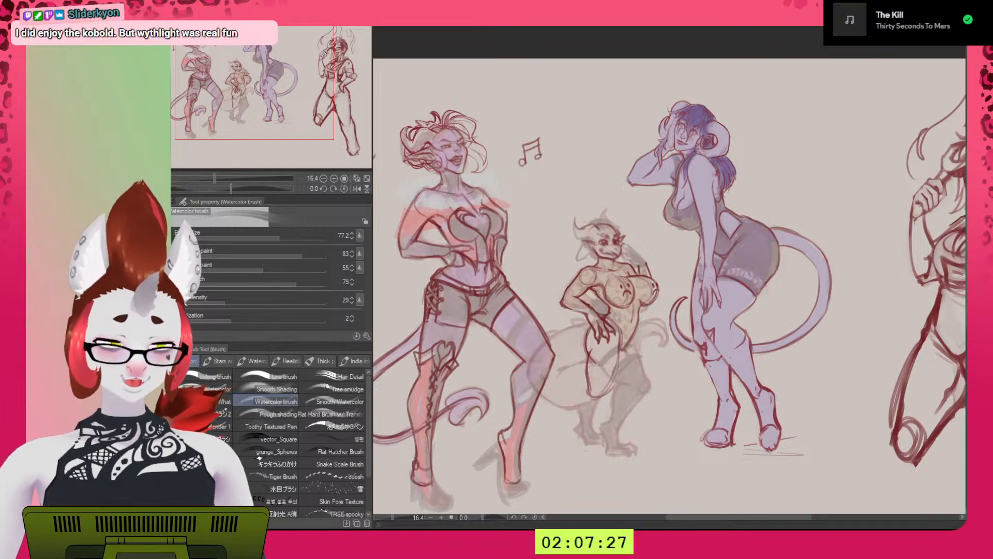
key(ctrl+z)
key(ctrl+y)
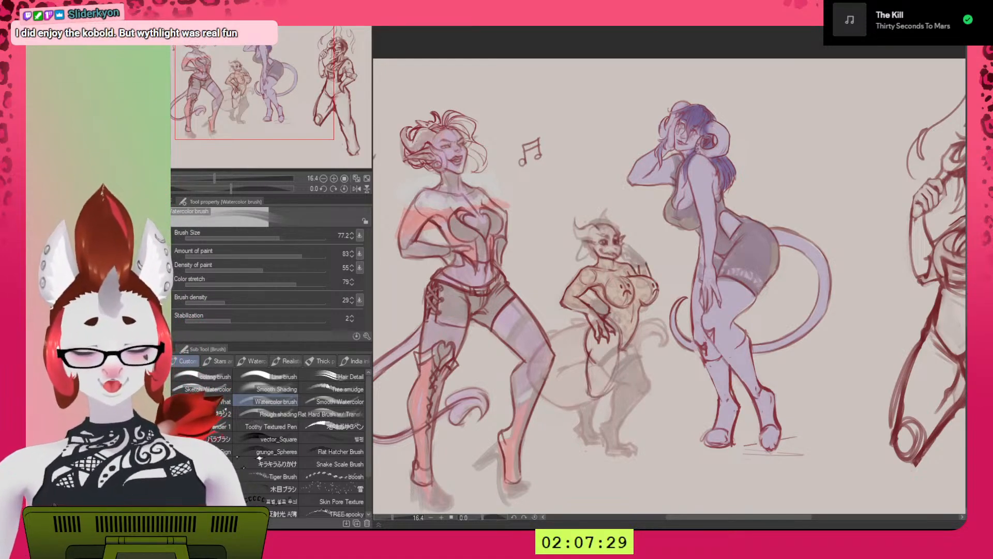
key(bracketright)
key(bracketright)
key(bracketright)
mouse_move(593, 379)
mouse_down()
mouse_move(590, 353)
mouse_move(614, 358)
mouse_move(601, 391)
mouse_move(614, 370)
mouse_move(594, 371)
mouse_move(605, 362)
mouse_move(624, 388)
mouse_up()
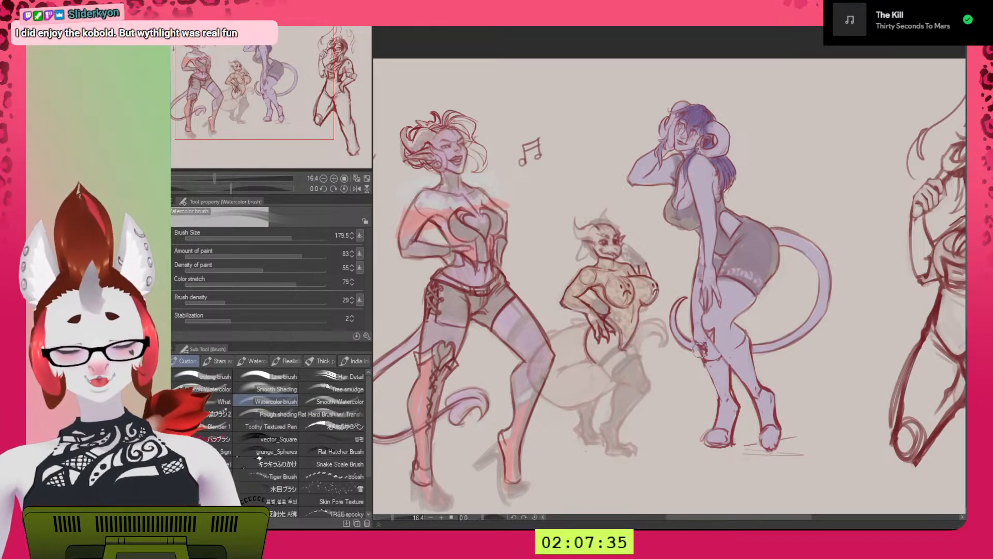
Return to the dark red sketch colour, mirror the canvas, and reduce the Watercolor brush size to 24.5.
key(x)
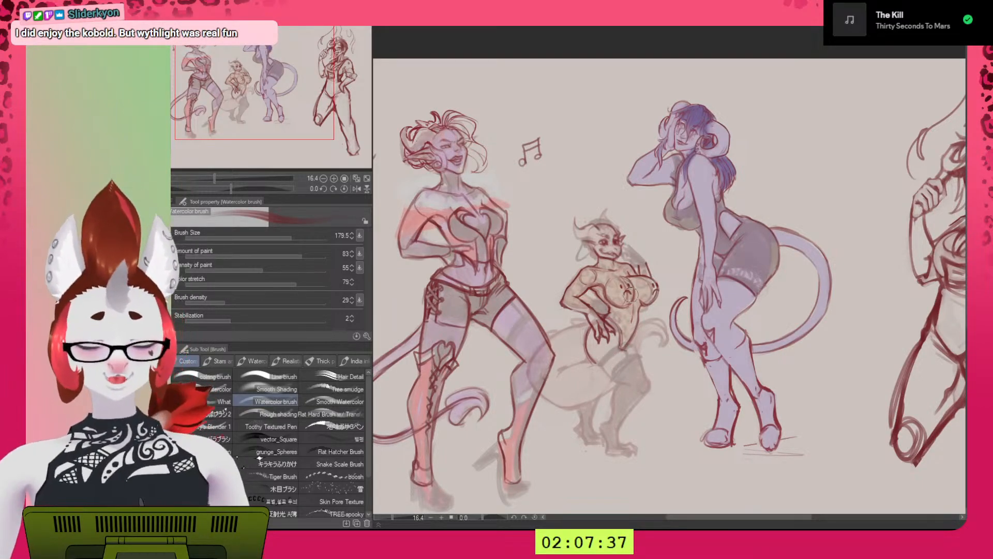
key(h)
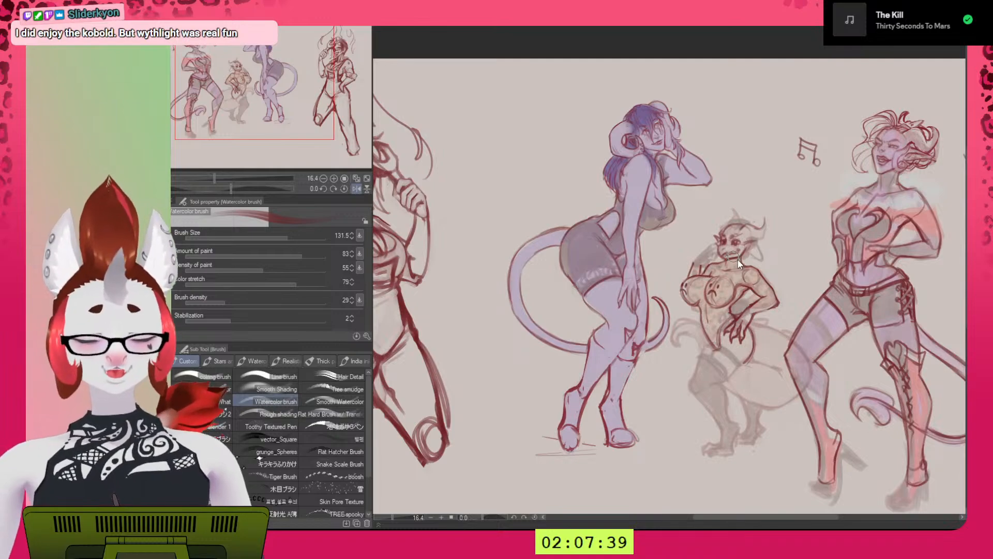
key(bracketleft)
key(bracketleft)
key(bracketleft)
key(bracketleft)
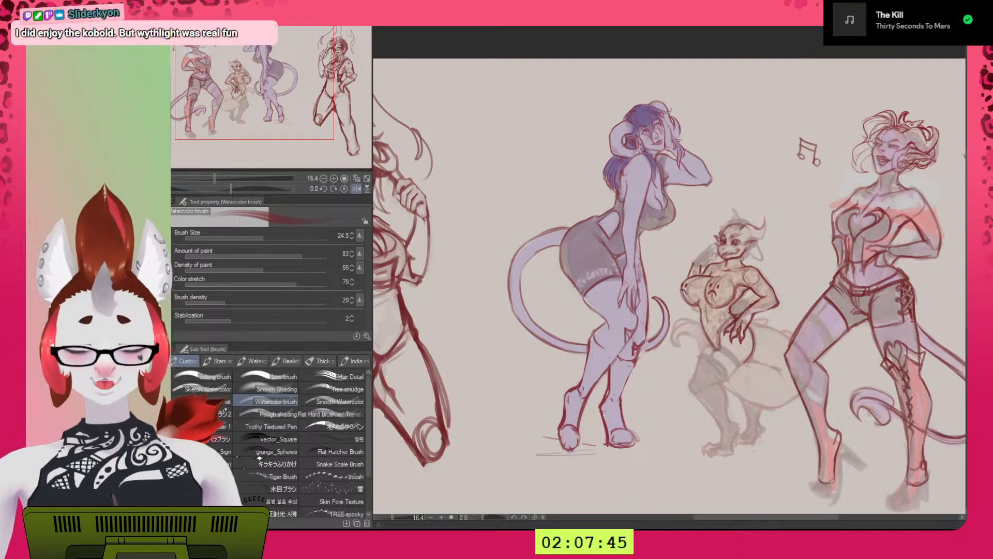
Lasso the crouching figure's head, tilt and shift it slightly upward with Scale/Rotate, and clear the selection.
key(m)
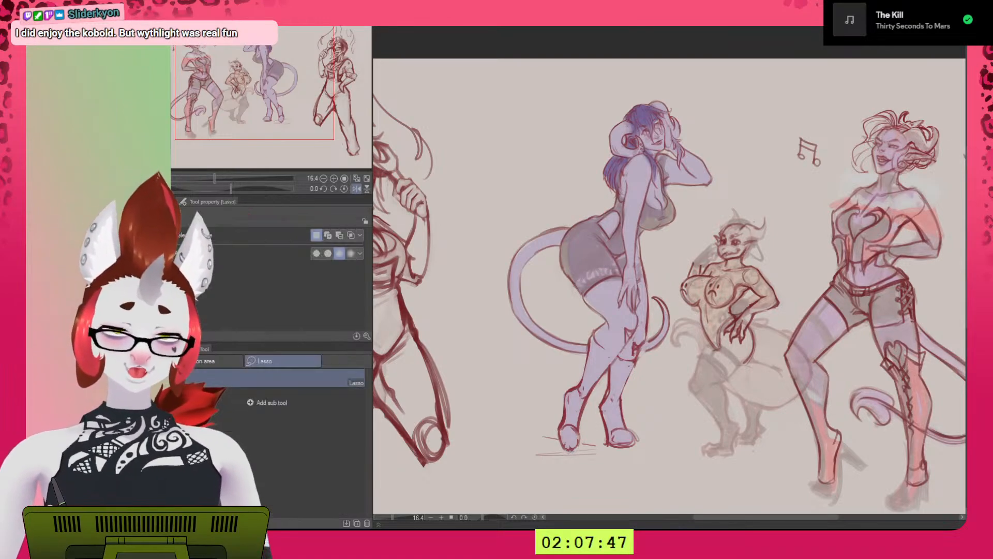
mouse_move(770, 212)
mouse_down()
mouse_move(732, 214)
mouse_move(714, 242)
mouse_move(737, 258)
mouse_move(772, 242)
mouse_move(761, 235)
mouse_up()
click(783, 277)
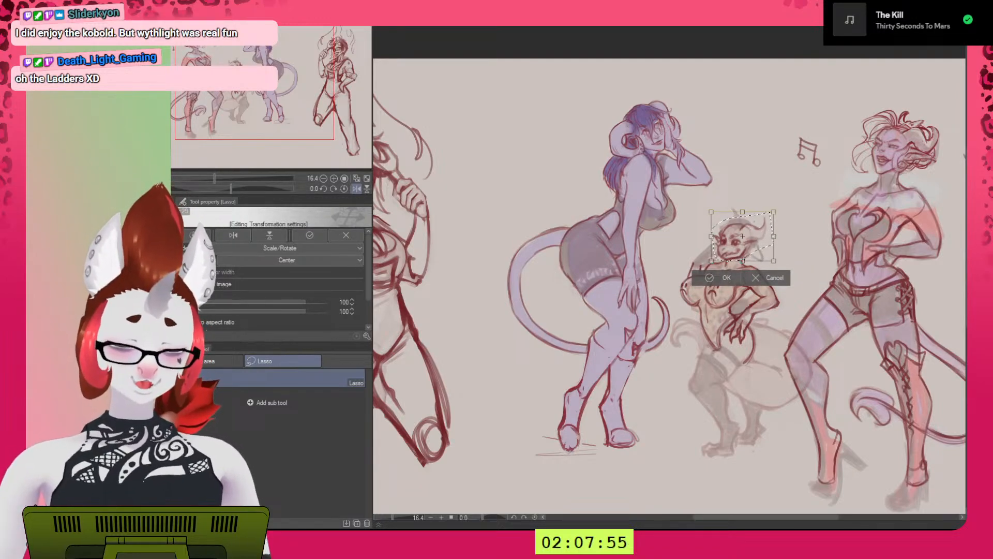
key(Return)
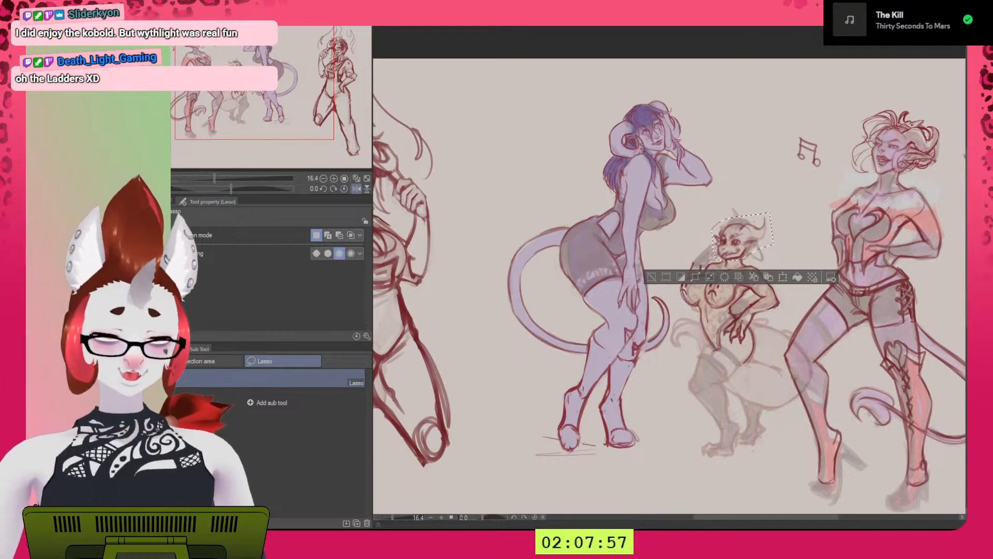
key(ctrl+t)
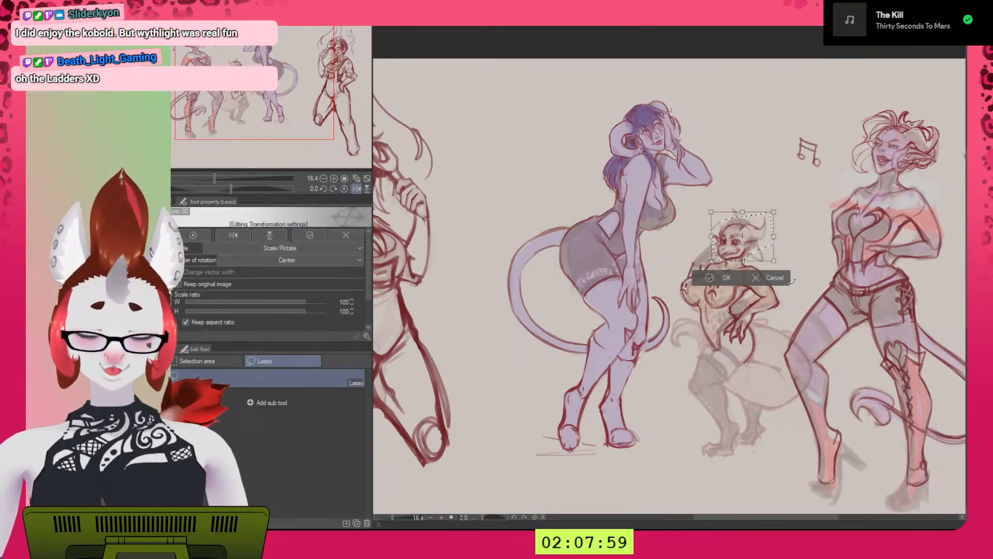
drag(790, 280, 766, 245)
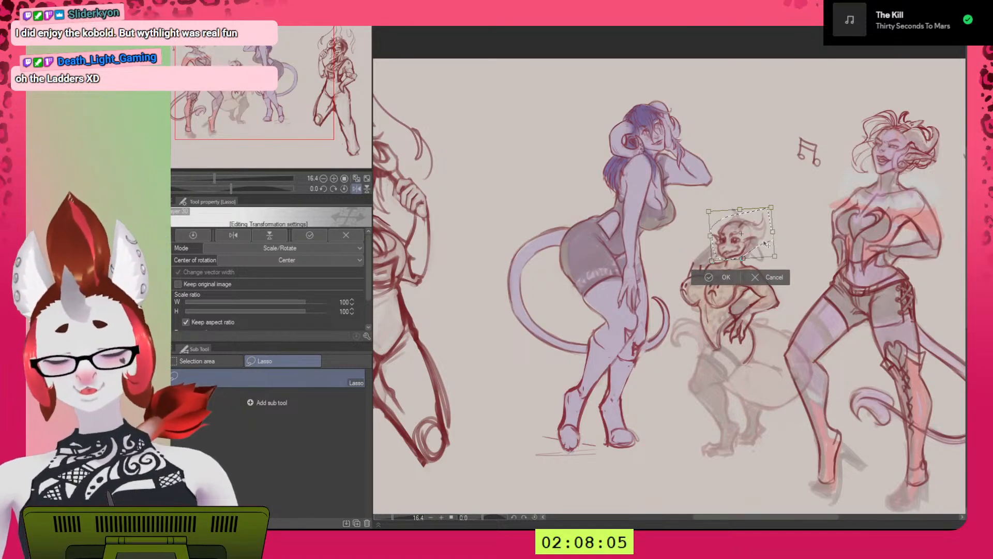
click(713, 274)
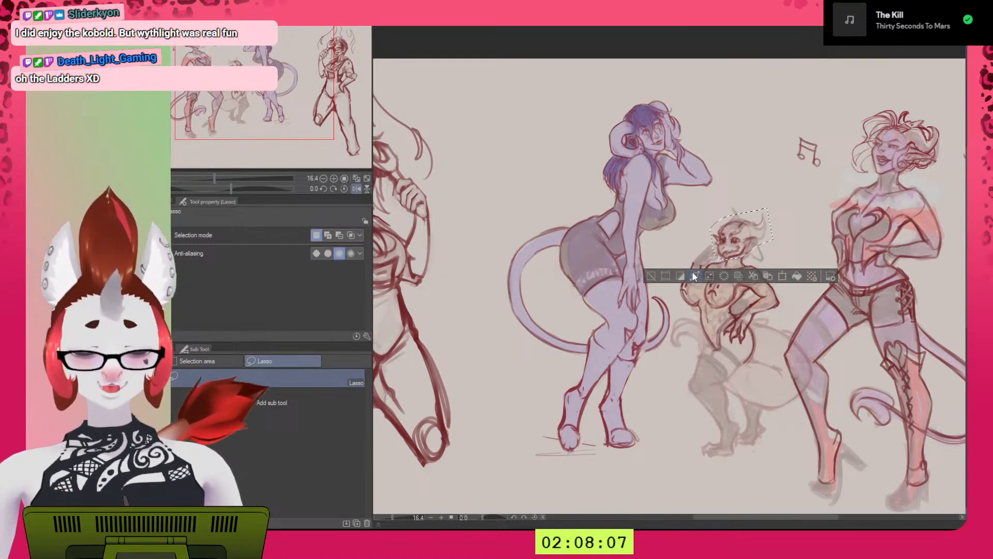
click(653, 278)
Darken and refine the crouching figure's near horn and head outline, varying the Watercolor brush between 41.6 and 68.4.
key(b)
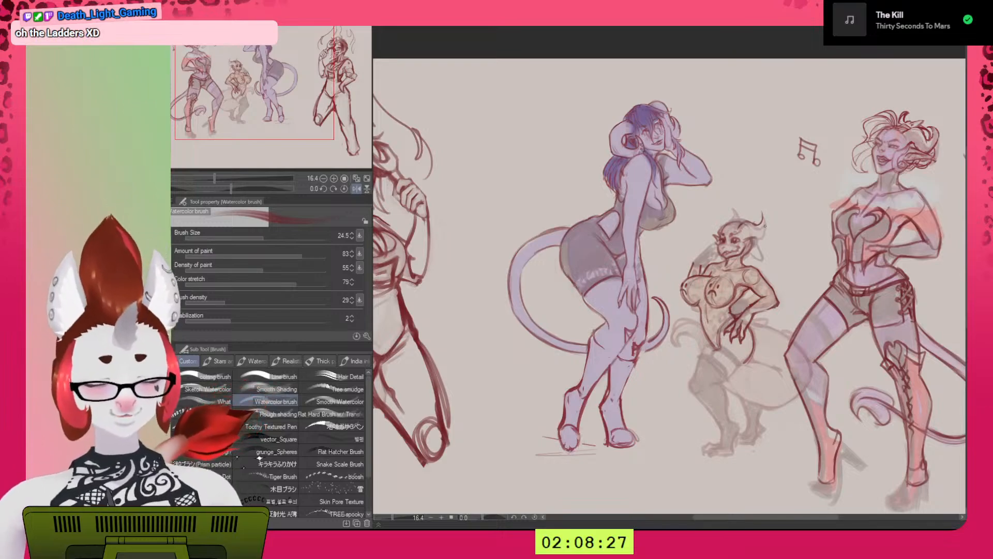
key(bracketright)
key(bracketright)
key(bracketright)
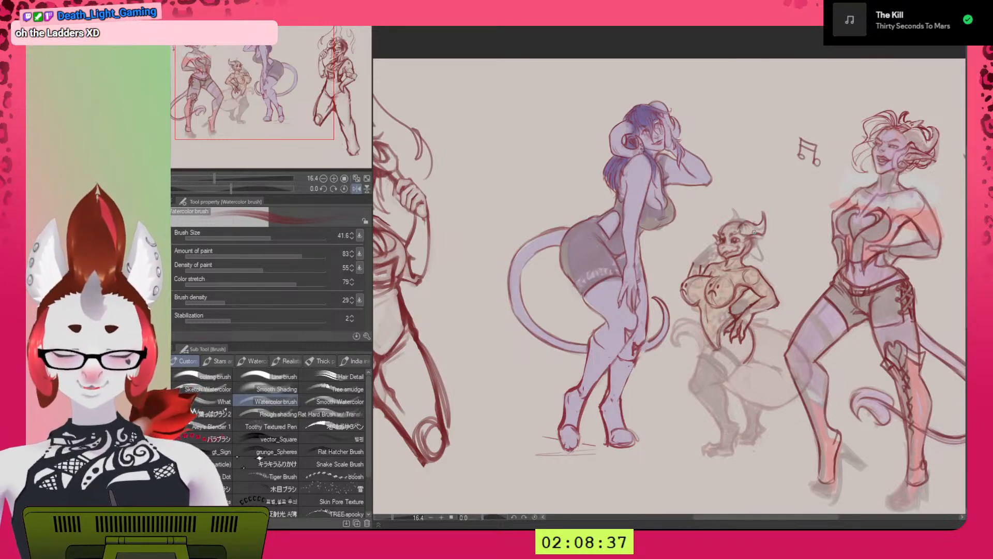
key(])
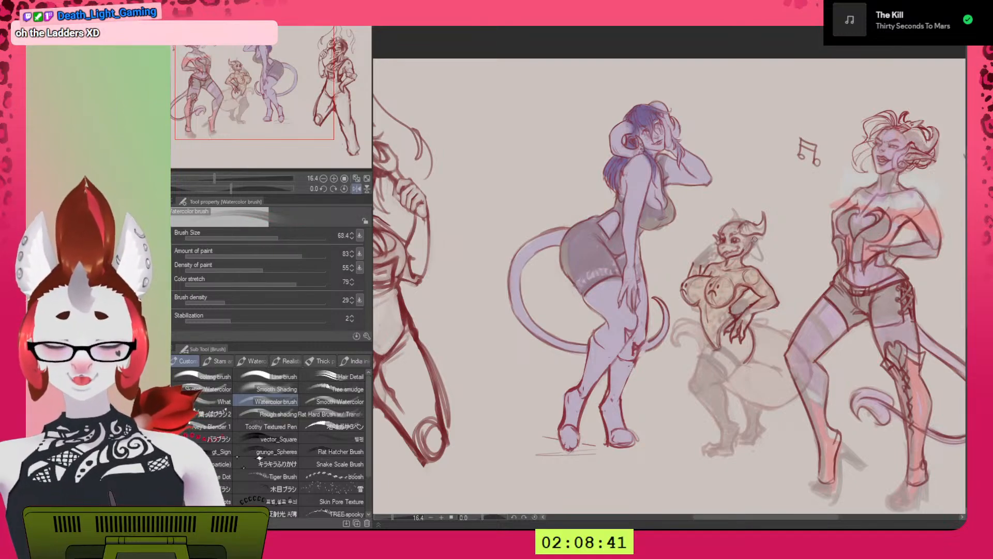
key(x)
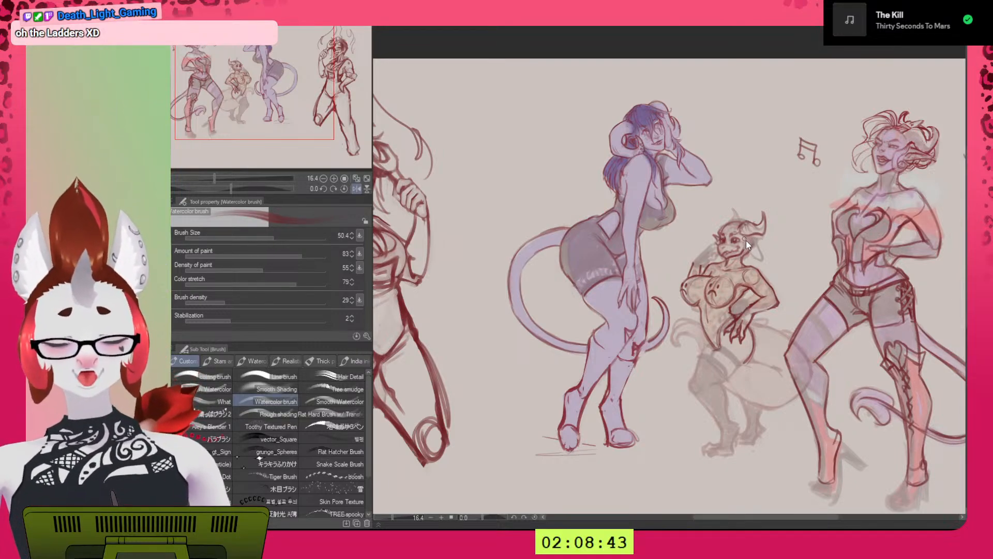
key([)
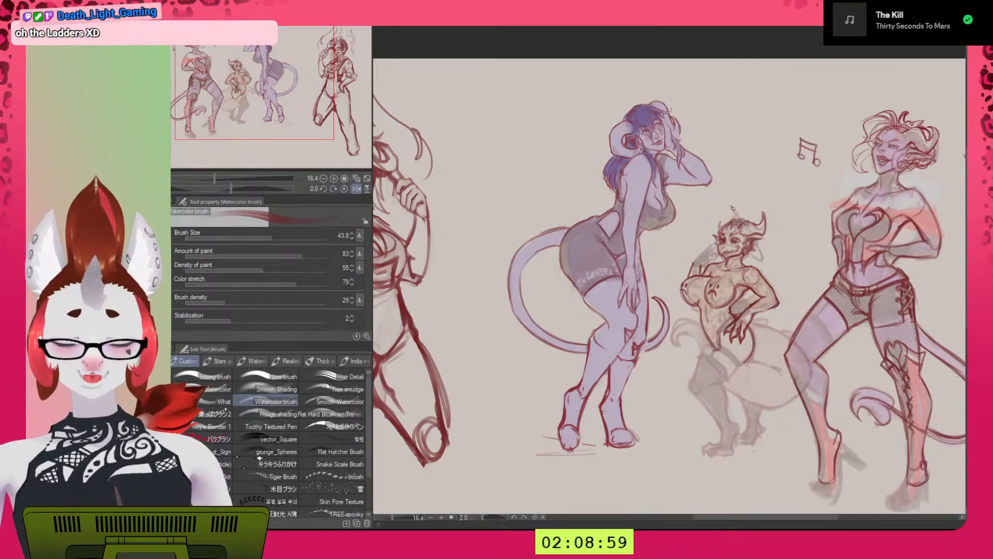
Sketch the crouching figure's far horn, reduce the brush size to 27.7, and check the head in both canvas orientations.
scroll(748, 248, up, 5)
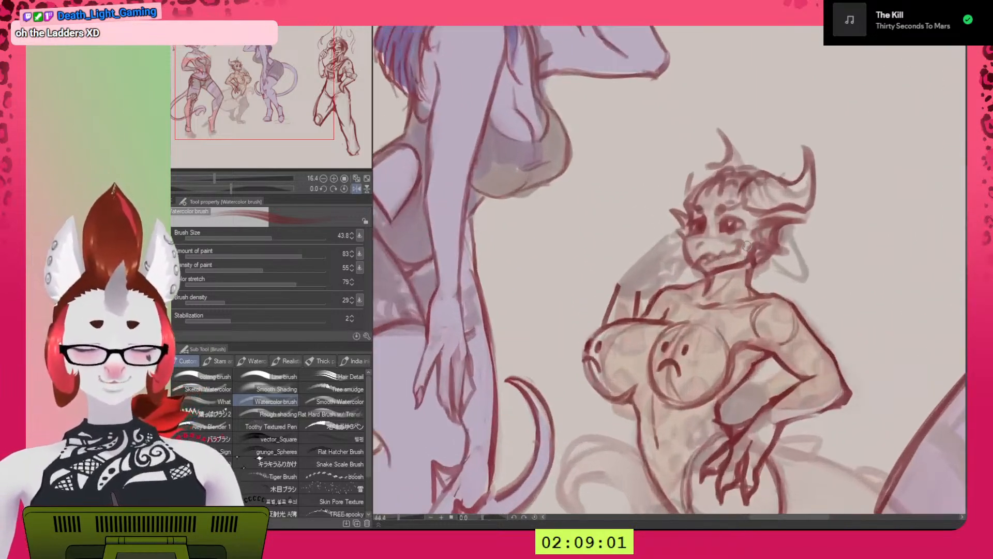
drag(719, 131, 734, 160)
drag(728, 223, 733, 221)
key([)
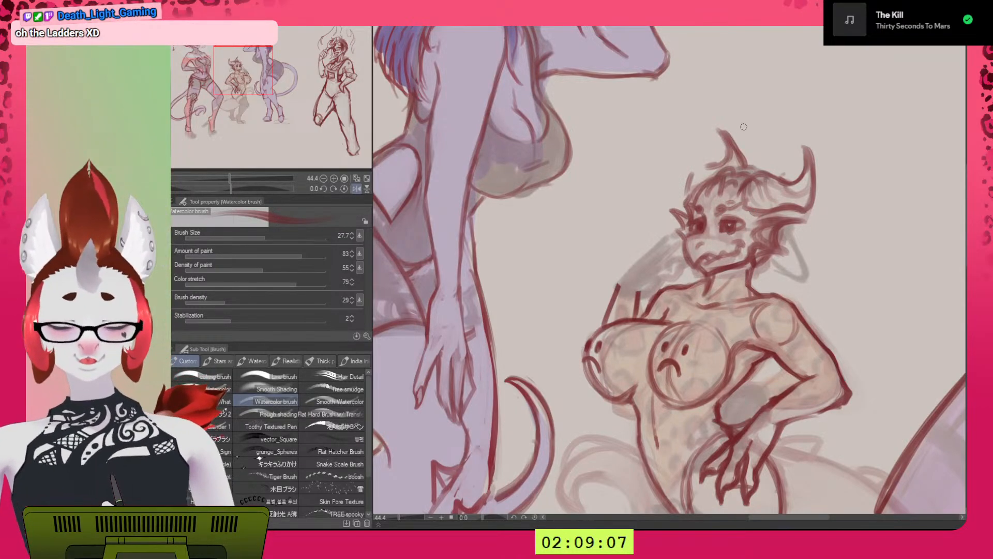
key(h)
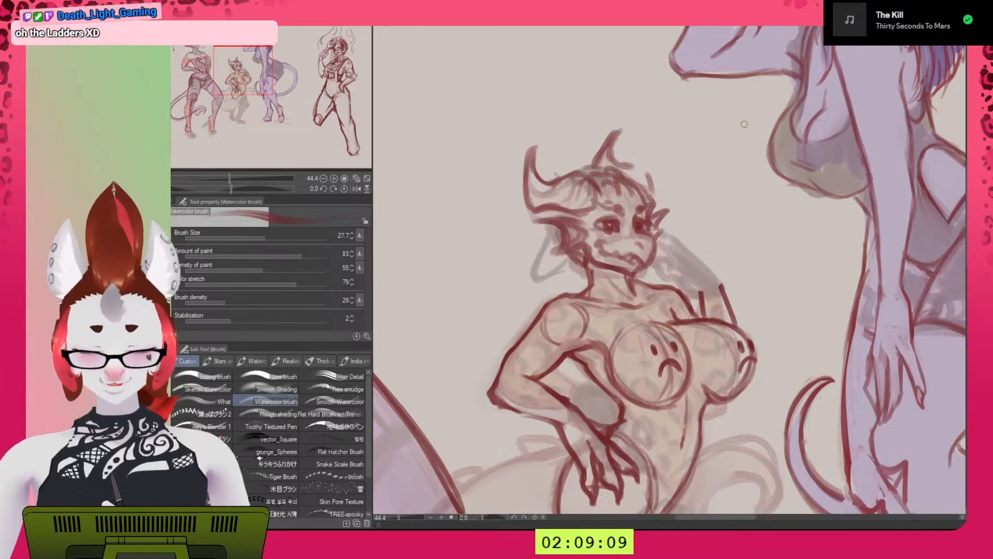
key(h)
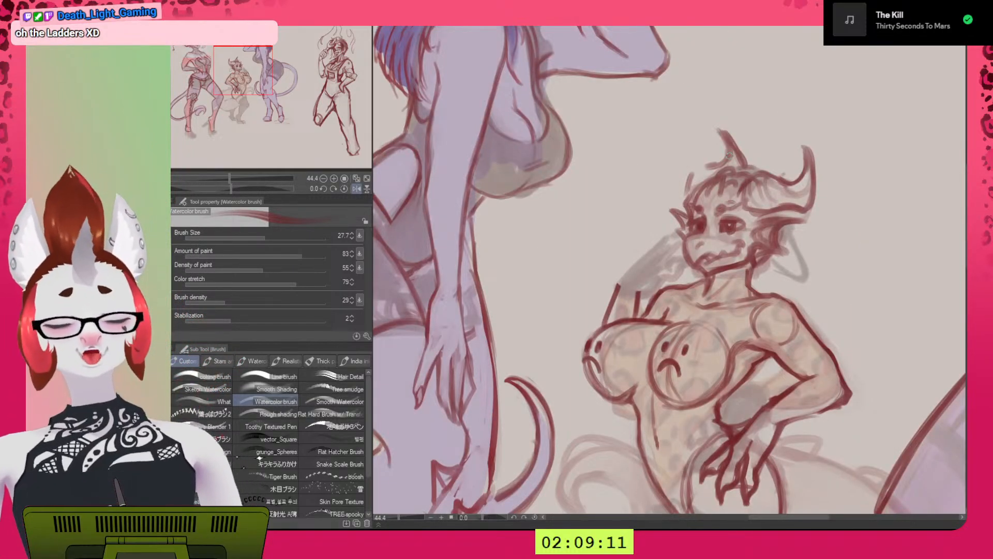
key(h)
scroll(730, 75, up, 1)
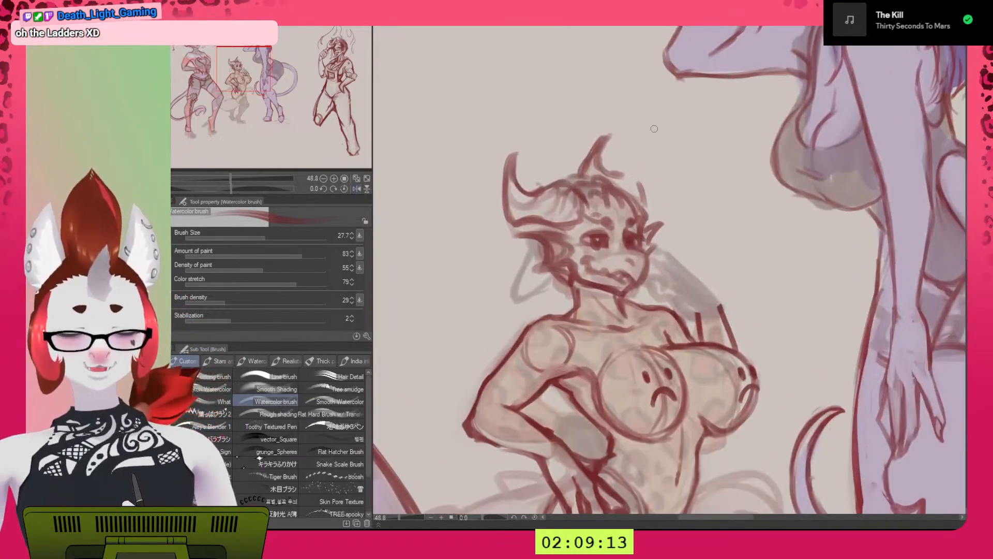
Complete the crouching figure's far horn and adjoining head outline, cleaning up the surrounding strokes.
mouse_move(582, 172)
mouse_down()
mouse_move(606, 138)
mouse_move(598, 154)
mouse_move(644, 188)
mouse_move(645, 203)
mouse_move(640, 178)
mouse_up()
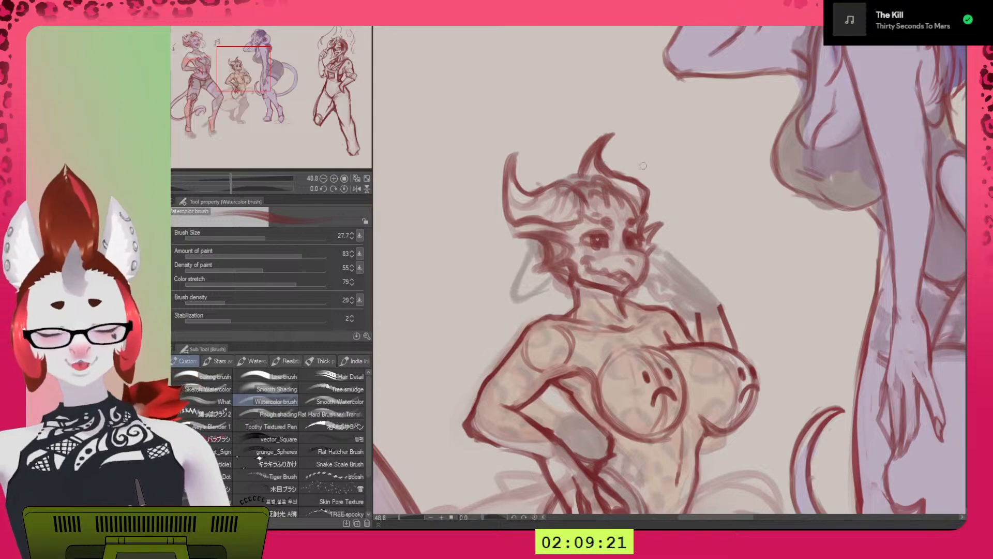
key(c)
mouse_move(588, 171)
mouse_down()
mouse_move(606, 140)
mouse_move(584, 172)
mouse_move(596, 146)
mouse_move(602, 173)
mouse_move(625, 131)
mouse_move(618, 177)
mouse_move(594, 156)
mouse_move(644, 190)
mouse_up()
Examine the figure in overalls up close and compare it with the rest of the lineup around the crouching figure.
scroll(811, 374, down, 2)
drag(848, 388, 527, 313)
drag(776, 331, 570, 361)
scroll(660, 263, up, 4)
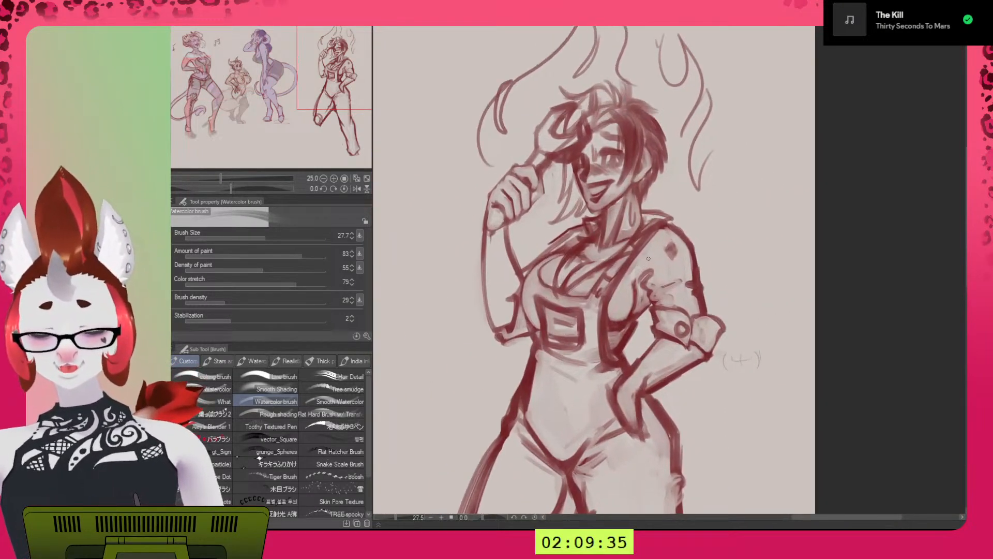
drag(682, 269, 830, 410)
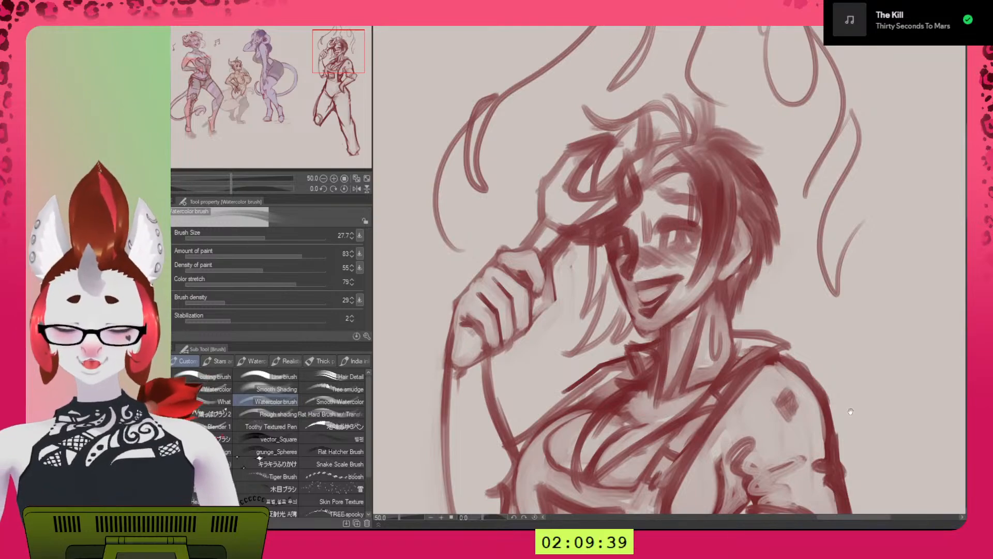
drag(768, 416, 684, 451)
drag(403, 510, 799, 360)
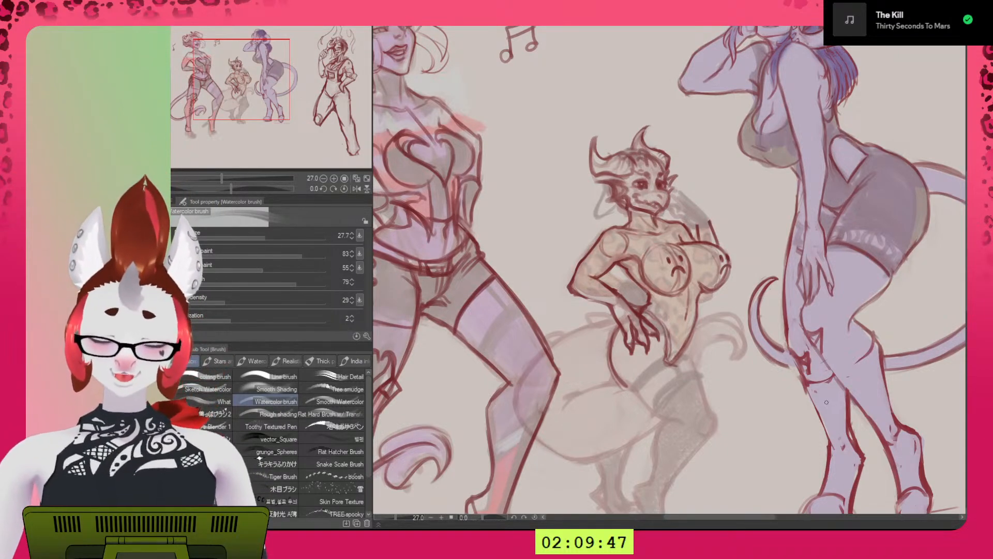
Sketch both bent thighs of the crouching figure over its faded rough on the mirrored canvas.
key(h)
key(c)
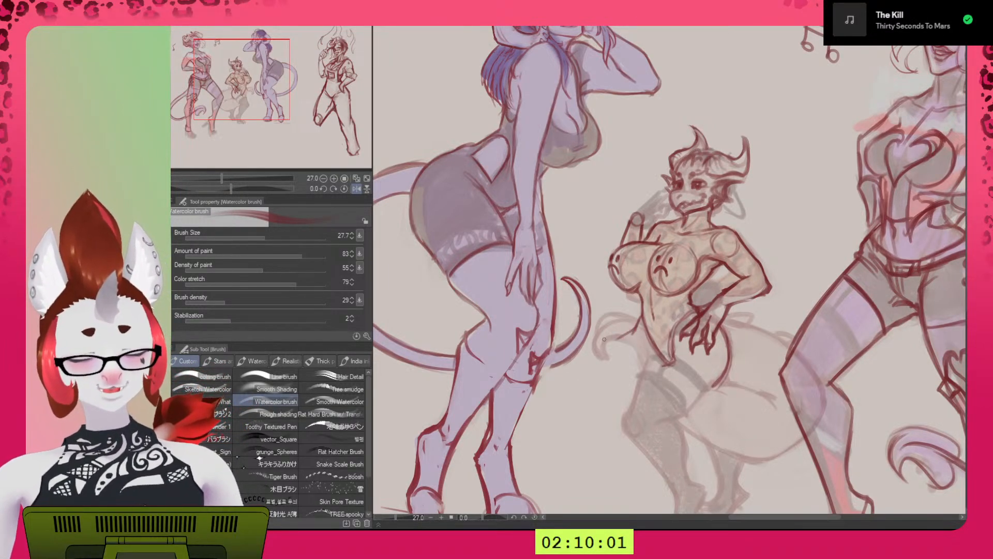
mouse_move(626, 335)
mouse_down()
mouse_move(564, 391)
mouse_move(599, 402)
mouse_move(616, 398)
mouse_move(575, 395)
mouse_move(629, 400)
mouse_move(681, 385)
mouse_up()
mouse_move(727, 336)
mouse_down()
mouse_move(696, 381)
mouse_move(662, 383)
mouse_up()
mouse_move(722, 358)
mouse_down()
mouse_move(627, 395)
mouse_move(662, 380)
mouse_move(692, 428)
mouse_move(735, 446)
mouse_move(730, 373)
mouse_move(713, 368)
mouse_move(725, 372)
mouse_move(733, 352)
mouse_move(728, 371)
mouse_up()
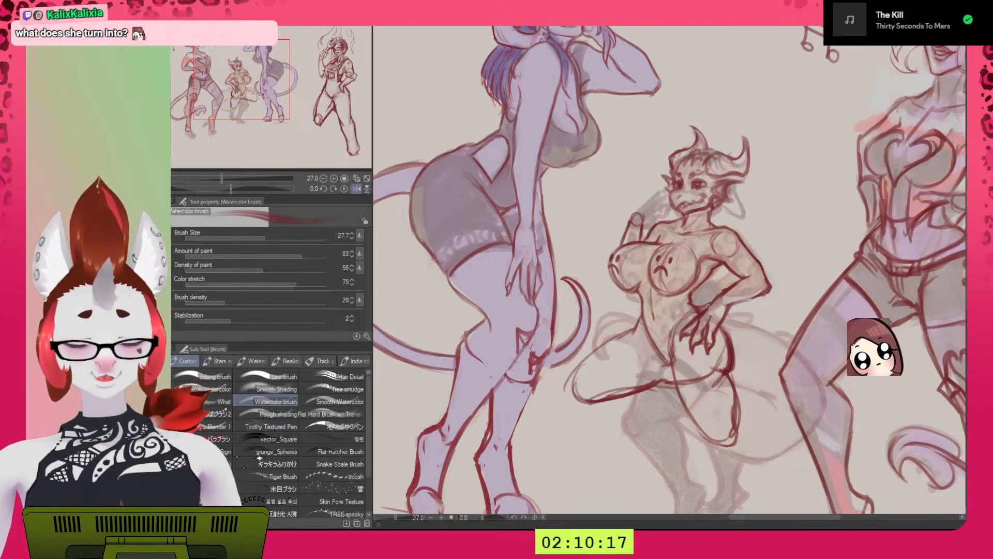
mouse_move(696, 317)
mouse_down()
mouse_move(672, 352)
mouse_move(676, 379)
mouse_up()
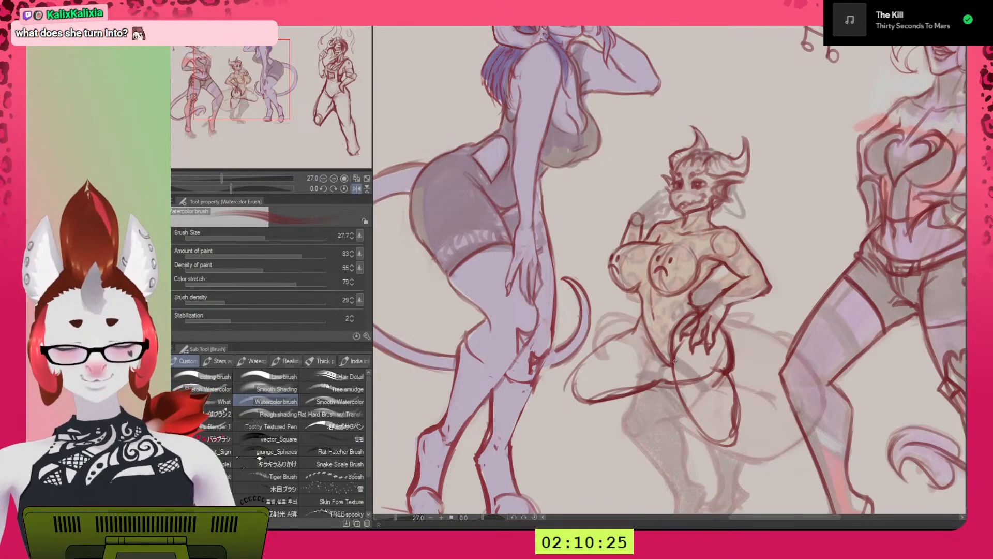
Lighten the heavy outlines of the crouching figure's near thigh using the Watercolor brush with transparent colour at size 94.2.
drag(824, 456, 743, 373)
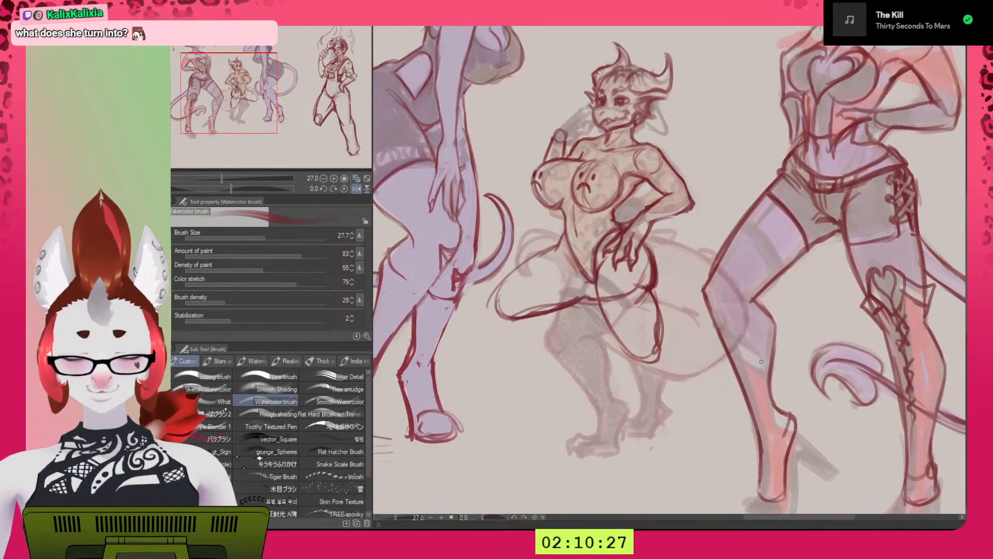
key(h)
scroll(761, 361, down, 1)
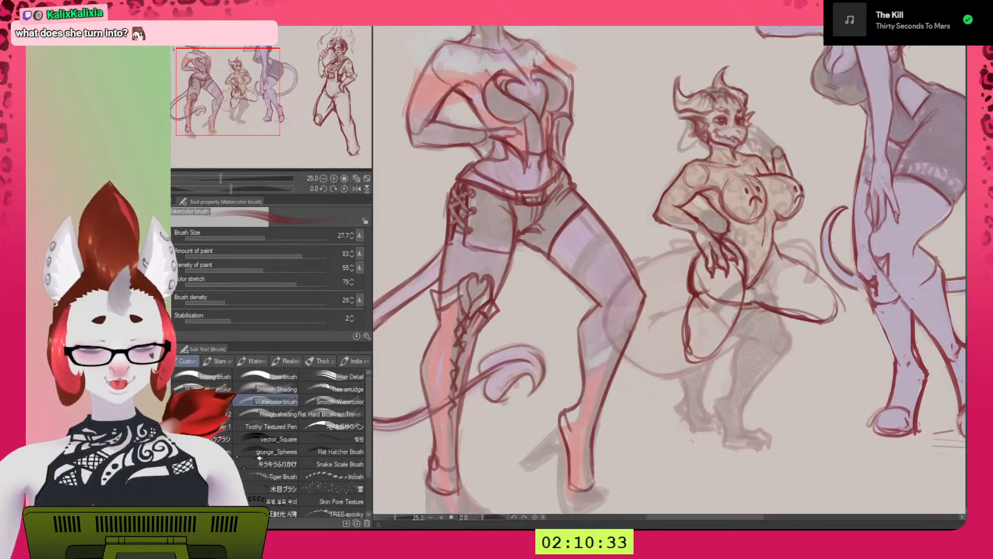
key(c)
key(bracketright)
key(bracketright)
key(bracketright)
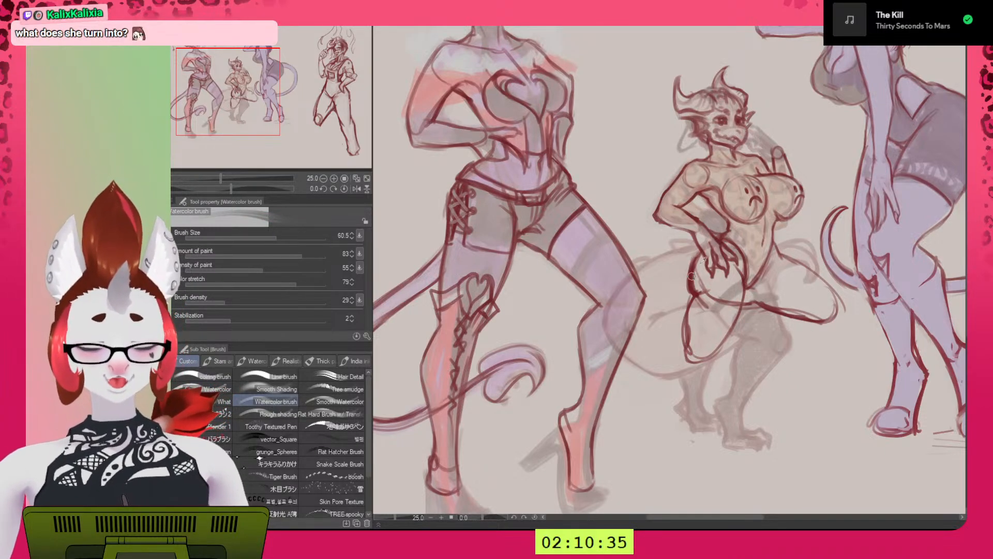
key(bracketright)
key(bracketright)
mouse_move(698, 260)
mouse_down()
mouse_move(703, 285)
mouse_move(694, 280)
mouse_move(706, 284)
mouse_move(694, 286)
mouse_move(702, 289)
mouse_move(701, 257)
mouse_move(690, 257)
mouse_move(680, 285)
mouse_move(691, 257)
mouse_move(698, 352)
mouse_up()
drag(718, 297, 712, 291)
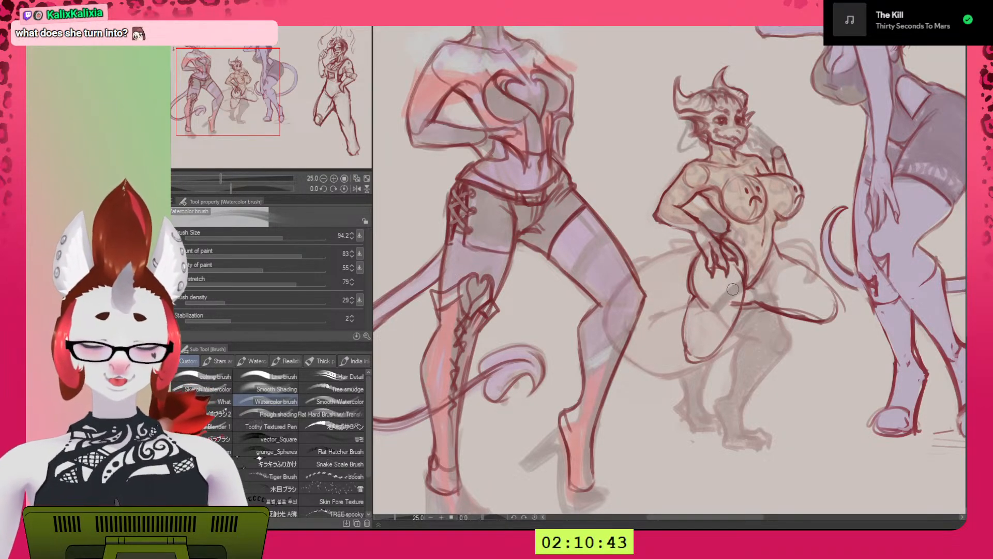
Touch up the crouching figure's hip and inner thigh lines, drawing at brush size 26.6 and erasing at 53.5.
key(h)
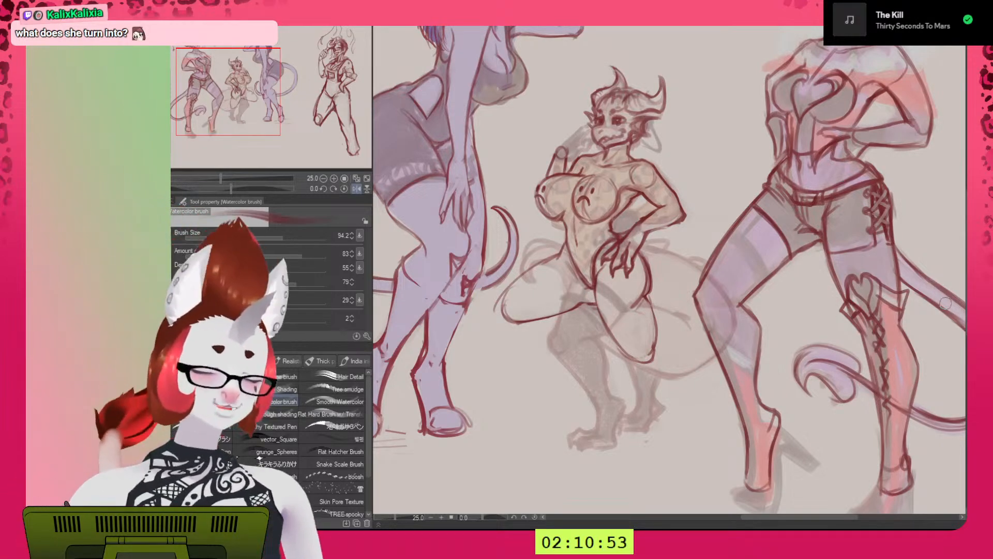
key(bracketleft)
key(bracketleft)
key(bracketleft)
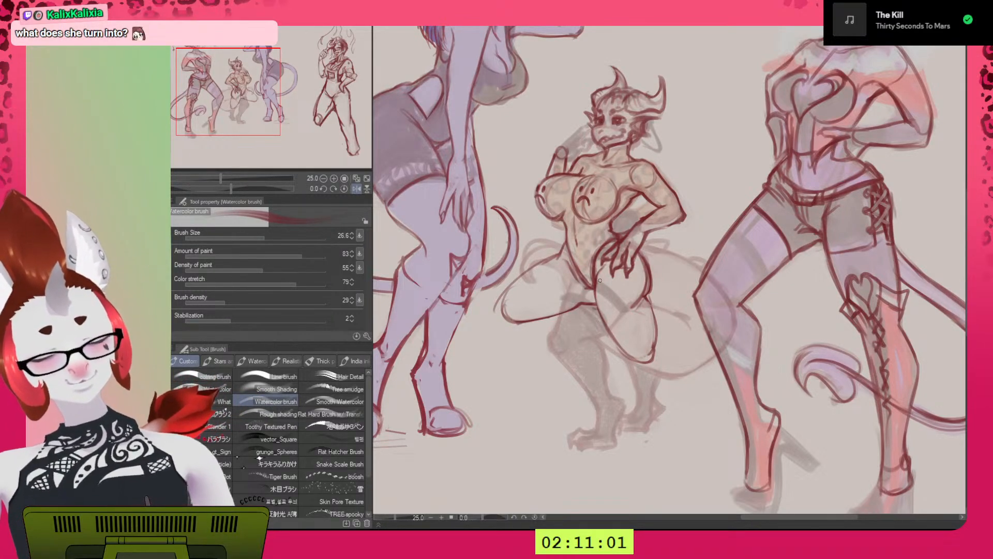
key(c)
key(])
key(])
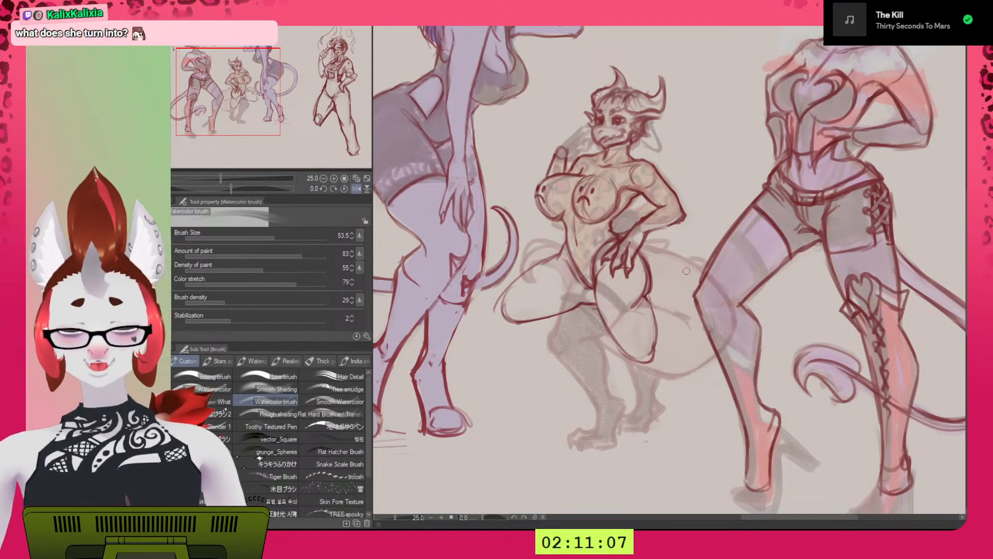
Mark both knees of the crouching figure with dark red circles at the ends of the thighs.
key(h)
scroll(696, 278, down, 4)
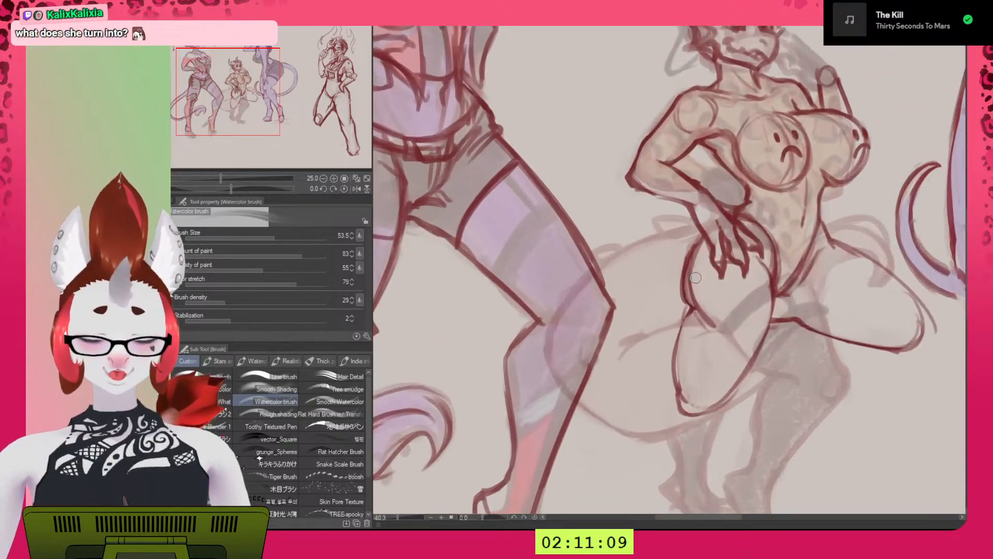
key(h)
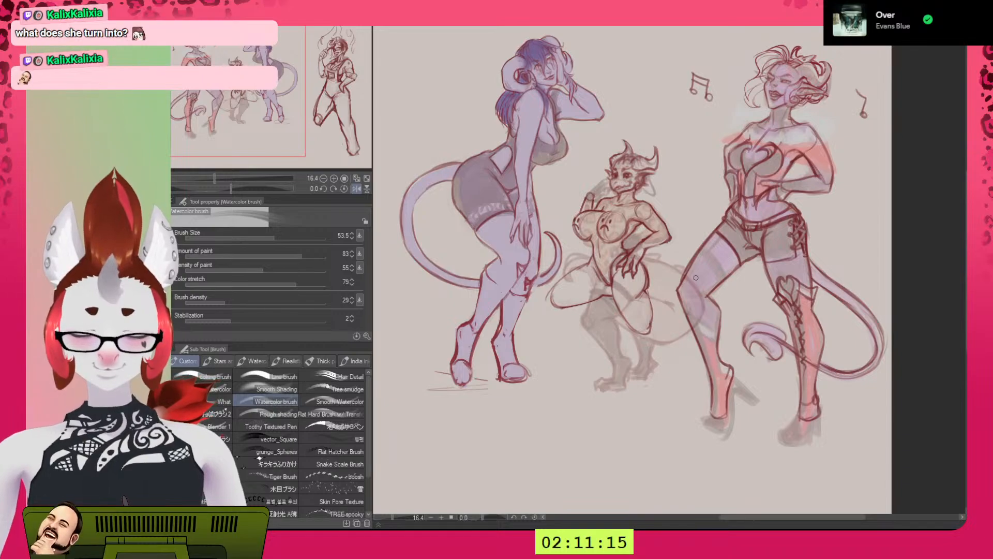
key(x)
mouse_move(555, 295)
mouse_down()
mouse_move(569, 300)
mouse_move(564, 290)
mouse_move(559, 305)
mouse_move(577, 284)
mouse_up()
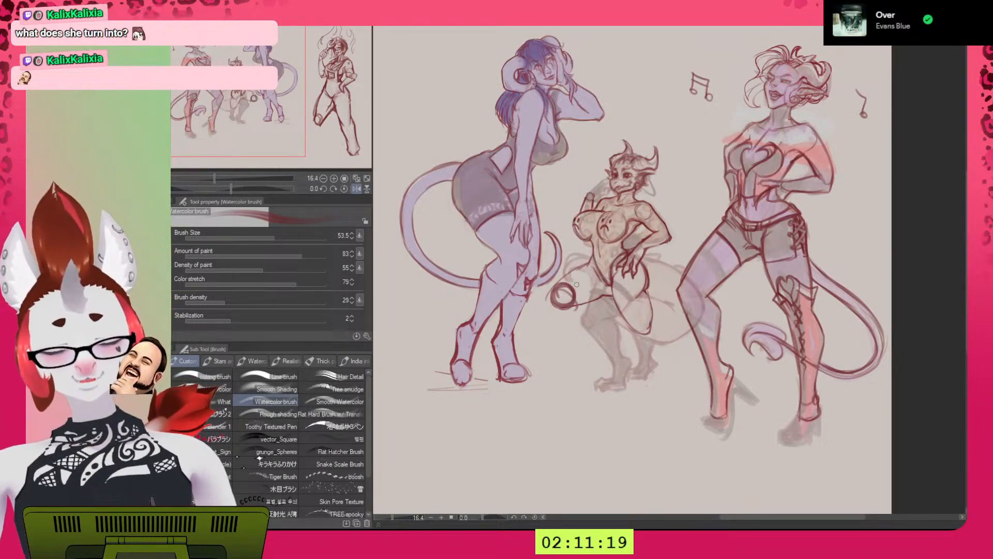
mouse_move(648, 318)
mouse_down()
mouse_move(637, 331)
mouse_move(650, 315)
mouse_move(643, 324)
mouse_up()
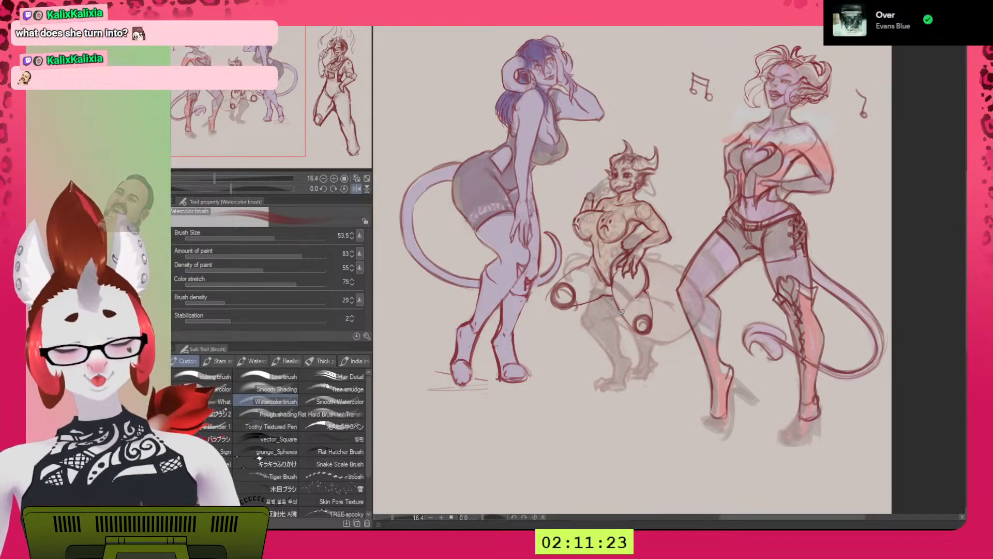
Sketch the crouching figure's near lower leg and foot, undo the stray strokes, and check the pose in both canvas orientations.
drag(628, 325, 656, 365)
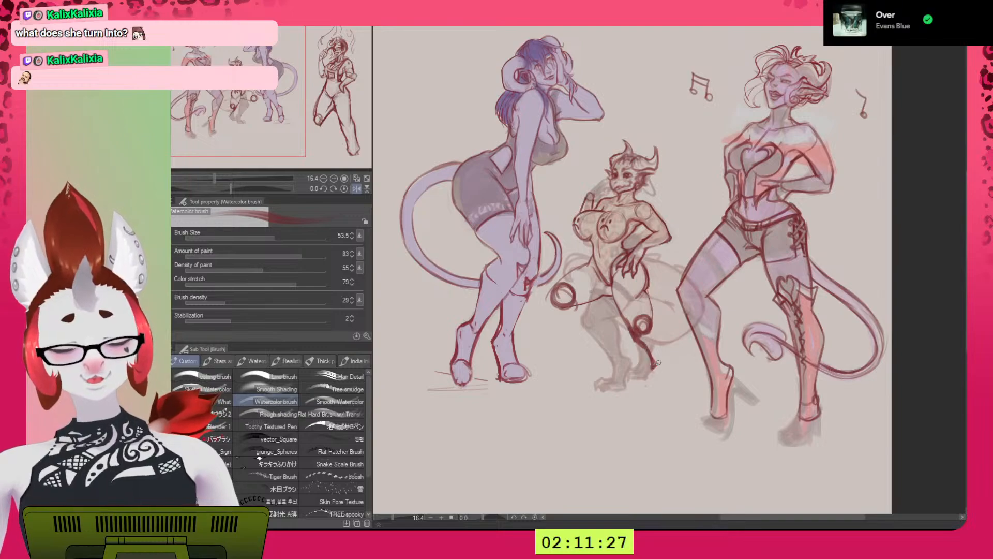
mouse_move(646, 288)
mouse_down()
mouse_move(648, 332)
mouse_move(648, 319)
mouse_move(664, 364)
mouse_up()
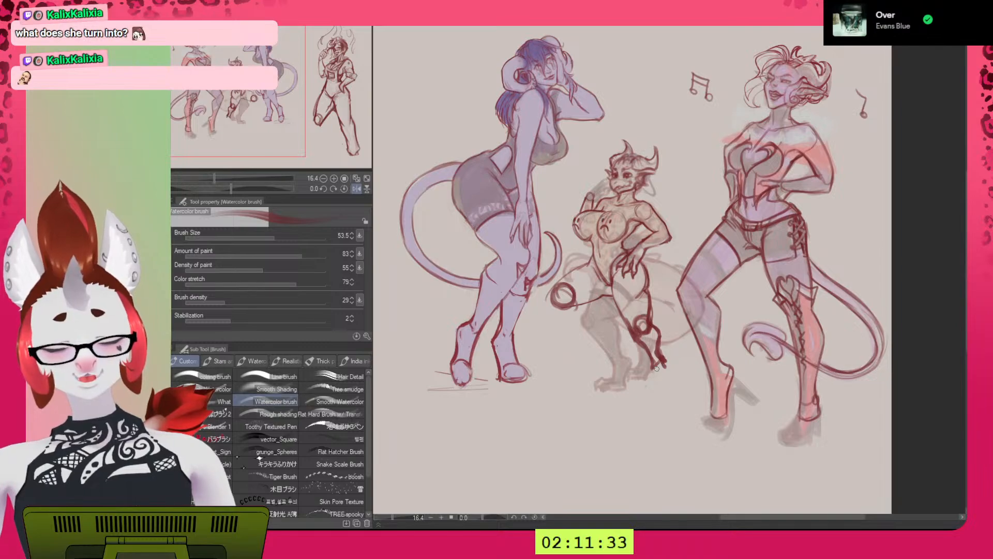
mouse_move(645, 373)
mouse_down()
mouse_move(662, 379)
mouse_move(665, 366)
mouse_move(634, 383)
mouse_move(656, 384)
mouse_move(645, 387)
mouse_up()
drag(559, 378, 577, 376)
key(ctrl+z)
key(ctrl+z)
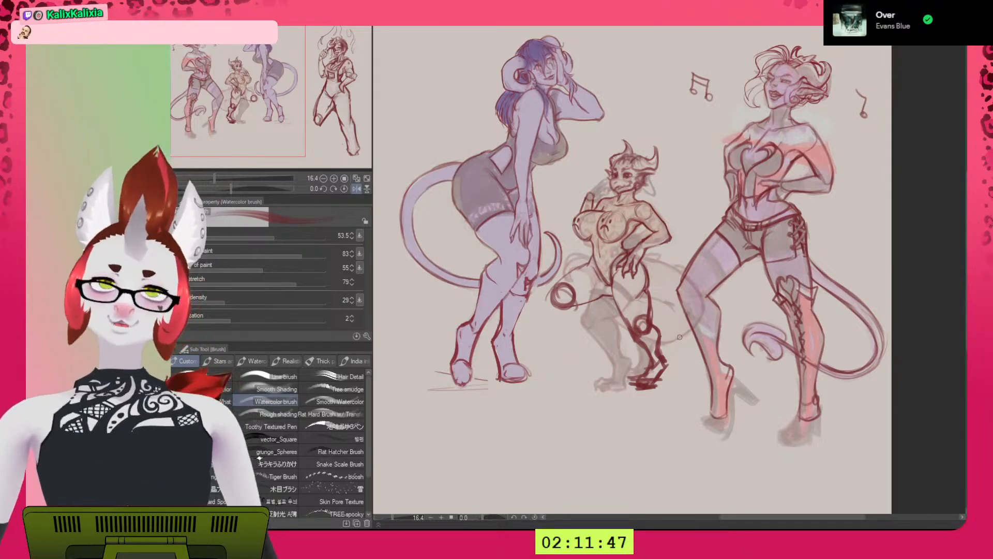
key(h)
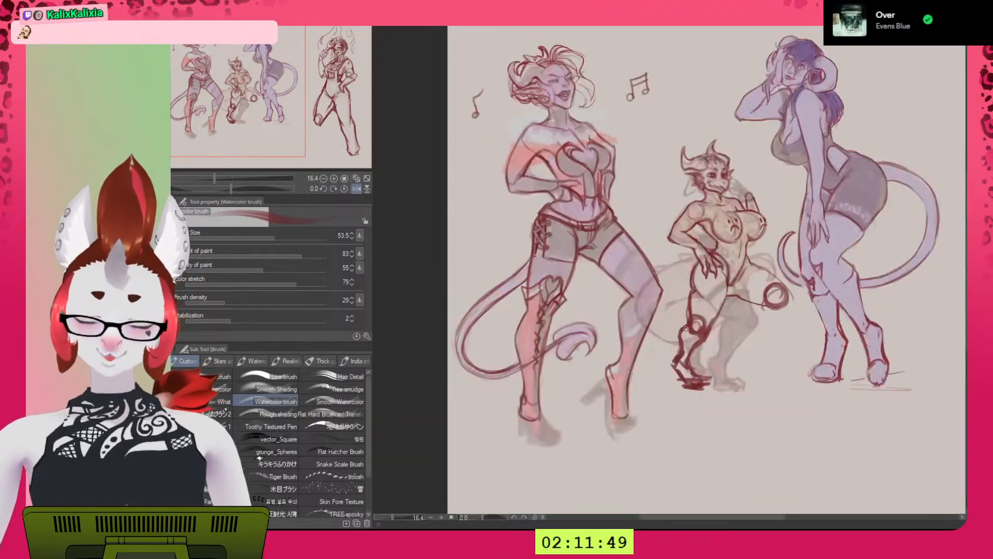
key(h)
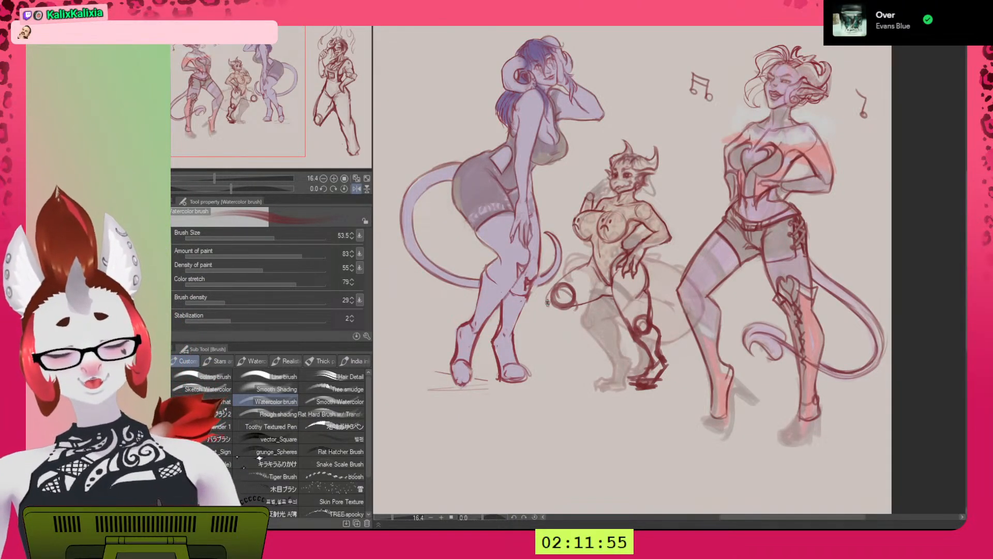
Outline the crouching figure's far thigh and knee at brush size 27, and fade part of the knee circle at size 63.
key([)
key([)
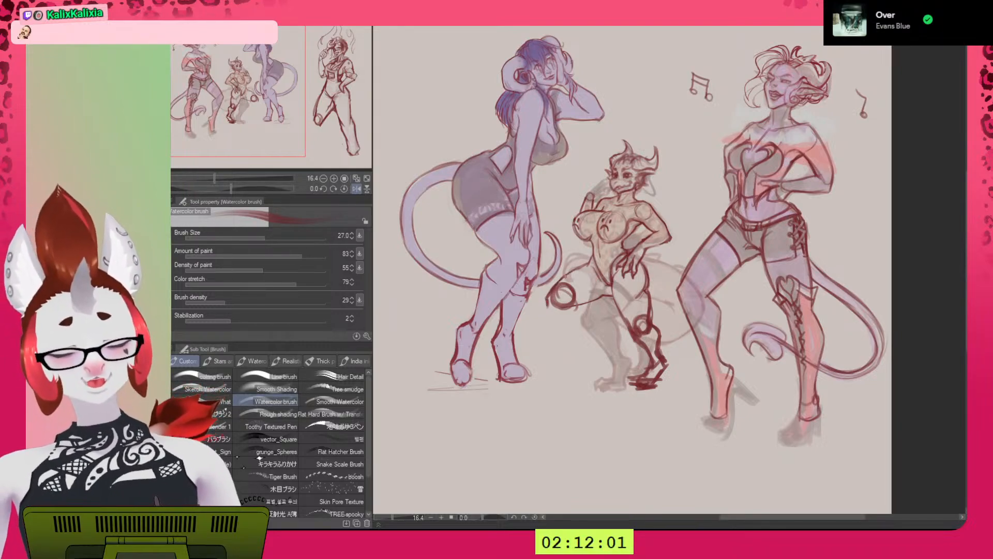
alt+click(588, 264)
key(])
key(])
key(])
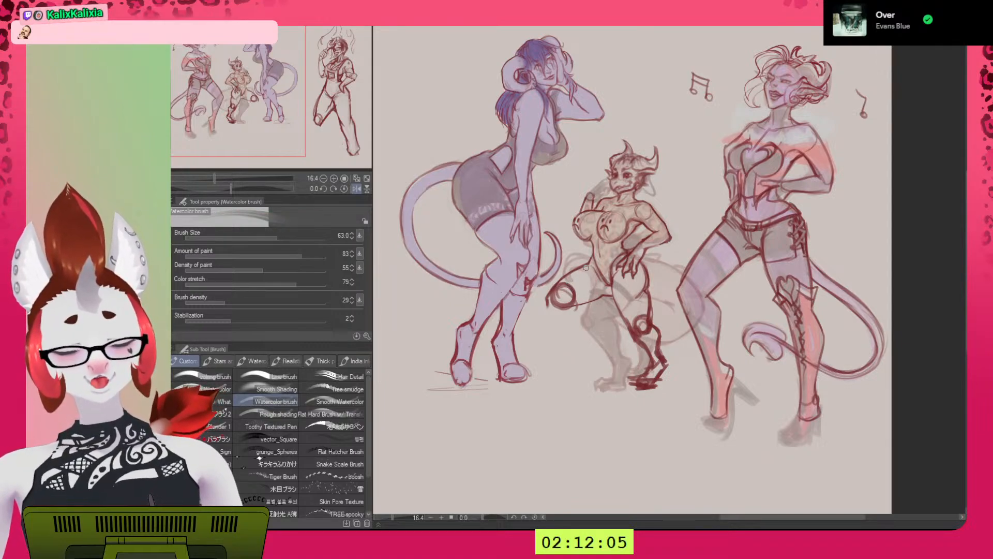
drag(556, 295, 580, 280)
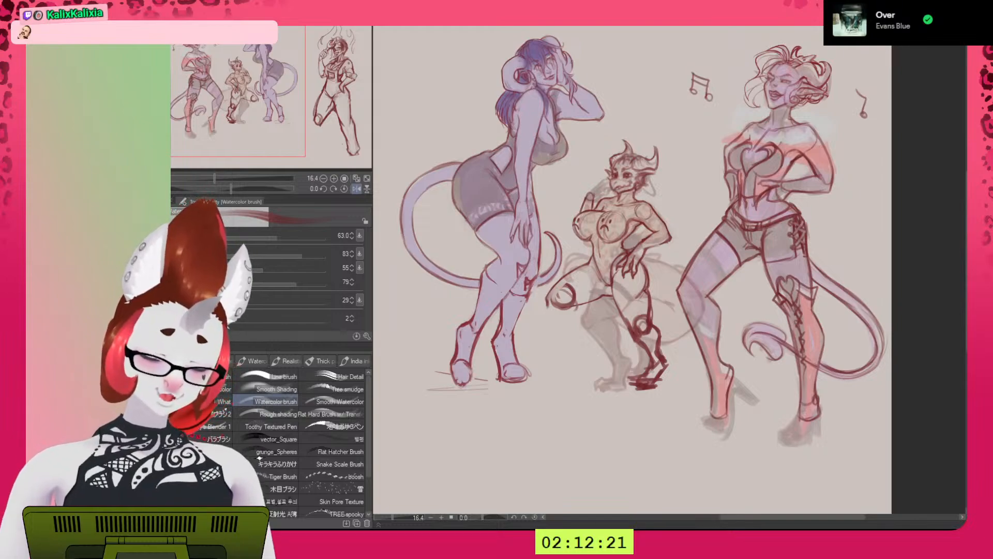
key(Delete)
key(ctrl+z)
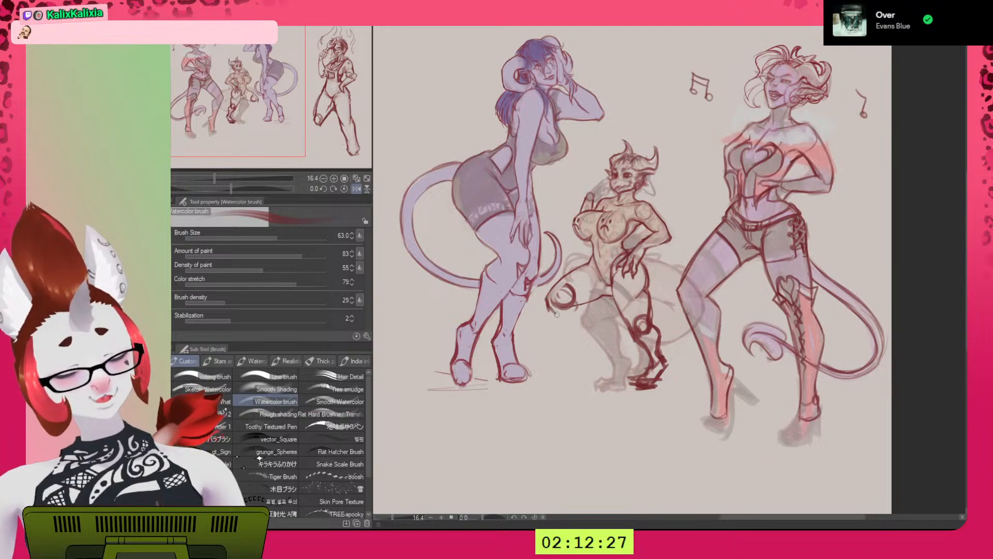
Sketch the crouching figure's far shin below the knee and erase the leftover knee circle with a larger transparent brush.
drag(565, 292, 582, 341)
mouse_move(556, 309)
mouse_down()
mouse_move(587, 335)
mouse_move(555, 306)
mouse_move(590, 348)
mouse_move(583, 305)
mouse_move(565, 297)
mouse_move(587, 323)
mouse_up()
key(c)
key(bracketright)
key(bracketright)
mouse_move(575, 281)
mouse_down()
mouse_move(539, 298)
mouse_move(543, 313)
mouse_move(552, 316)
mouse_move(560, 290)
mouse_move(584, 335)
mouse_move(577, 311)
mouse_move(582, 326)
mouse_move(561, 311)
mouse_move(587, 343)
mouse_move(555, 322)
mouse_move(577, 341)
mouse_move(565, 336)
mouse_move(584, 310)
mouse_move(590, 342)
mouse_move(589, 312)
mouse_up()
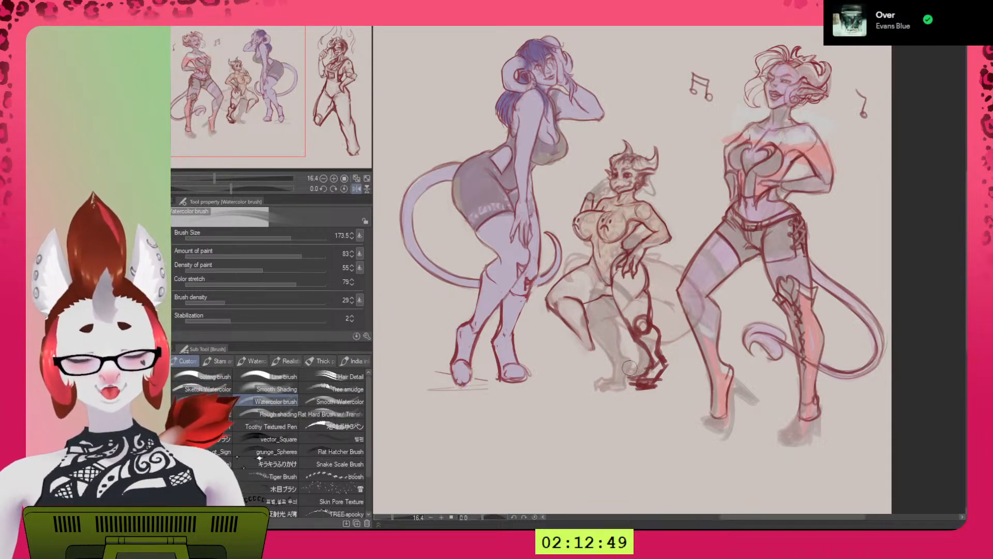
Erase the near knee circle and thin the near shin and foot lines with the transparent brush at size 96.7.
key(])
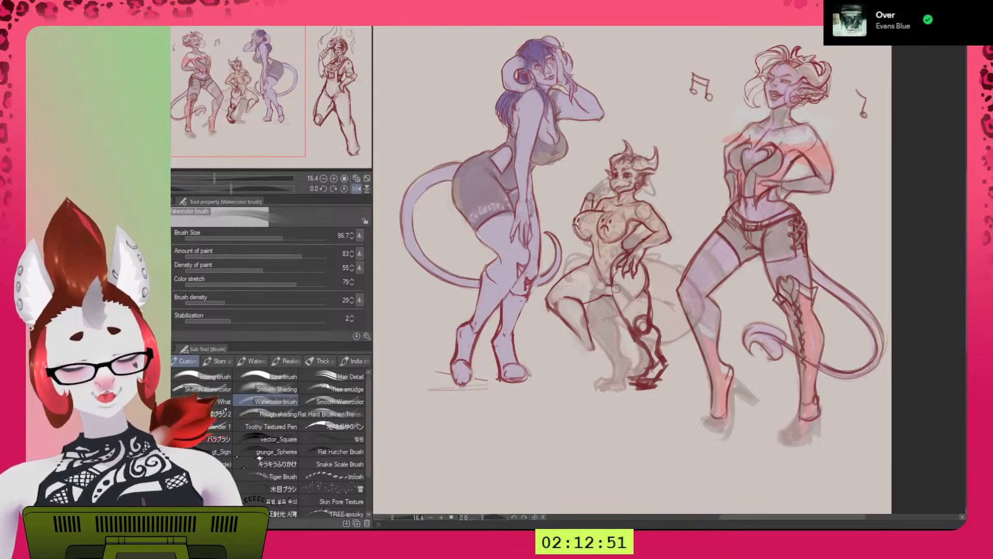
mouse_move(622, 303)
mouse_down()
mouse_move(639, 327)
mouse_move(646, 305)
mouse_move(639, 328)
mouse_move(644, 293)
mouse_move(643, 321)
mouse_up()
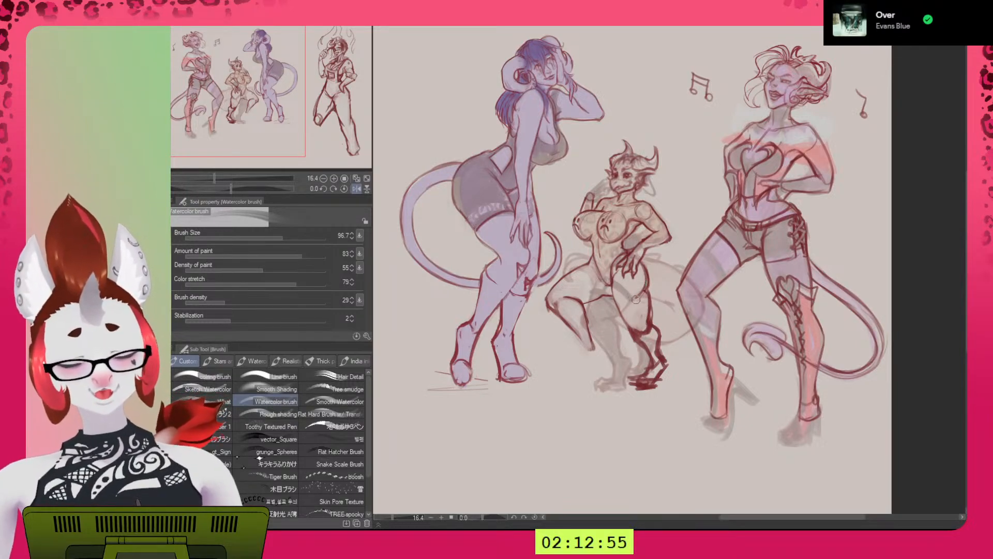
drag(643, 300, 642, 336)
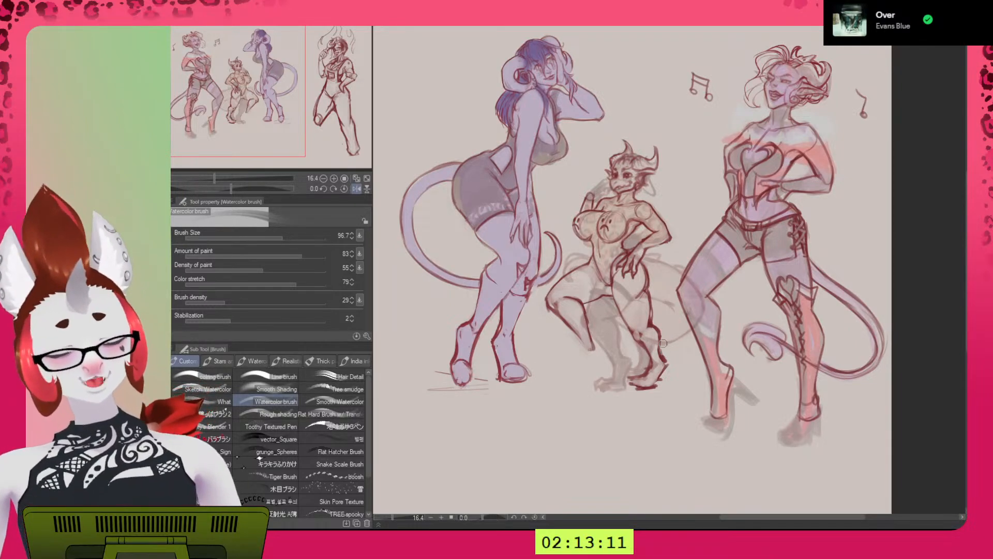
key(h)
drag(674, 366, 707, 385)
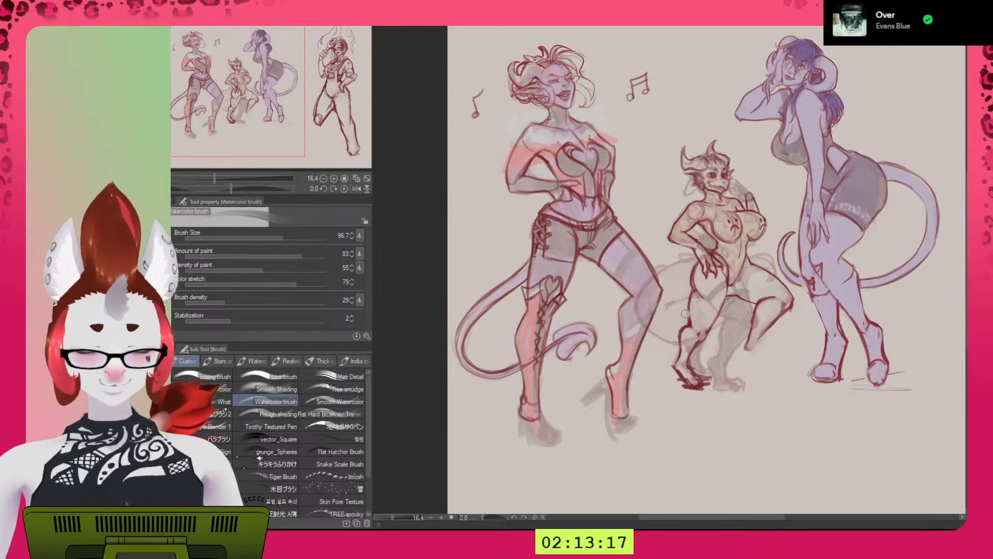
Pick up the dark red line colour, sketch the far lower leg and foot at brush size 65.7, and mirror the canvas.
alt+click(692, 286)
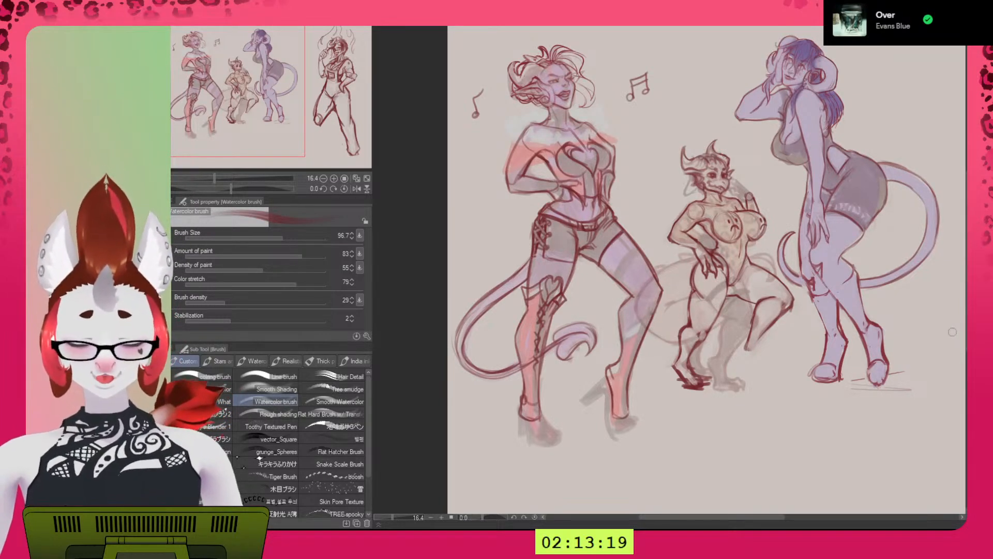
key(bracketleft)
mouse_move(787, 309)
mouse_down()
mouse_move(756, 362)
mouse_move(748, 348)
mouse_move(745, 367)
mouse_move(750, 379)
mouse_move(759, 373)
mouse_up()
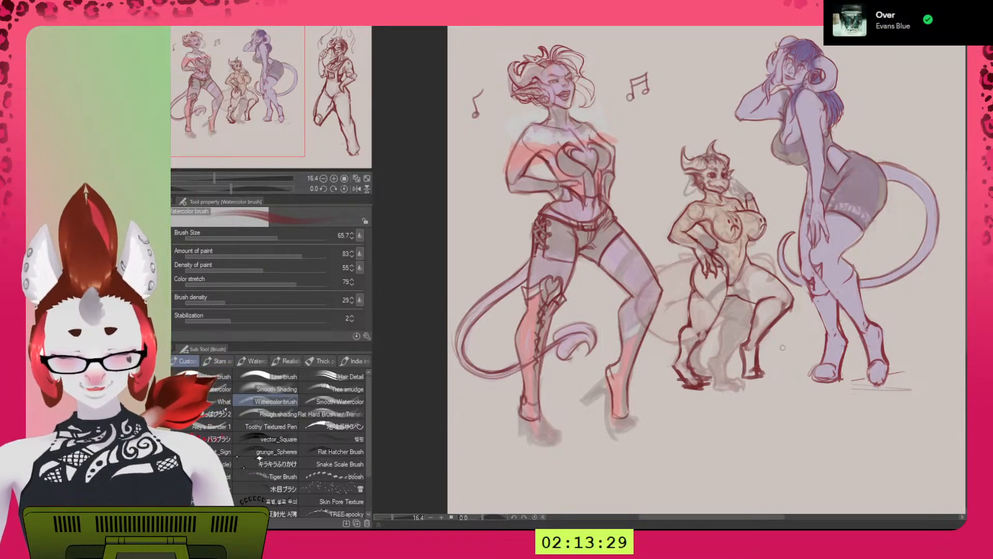
key(h)
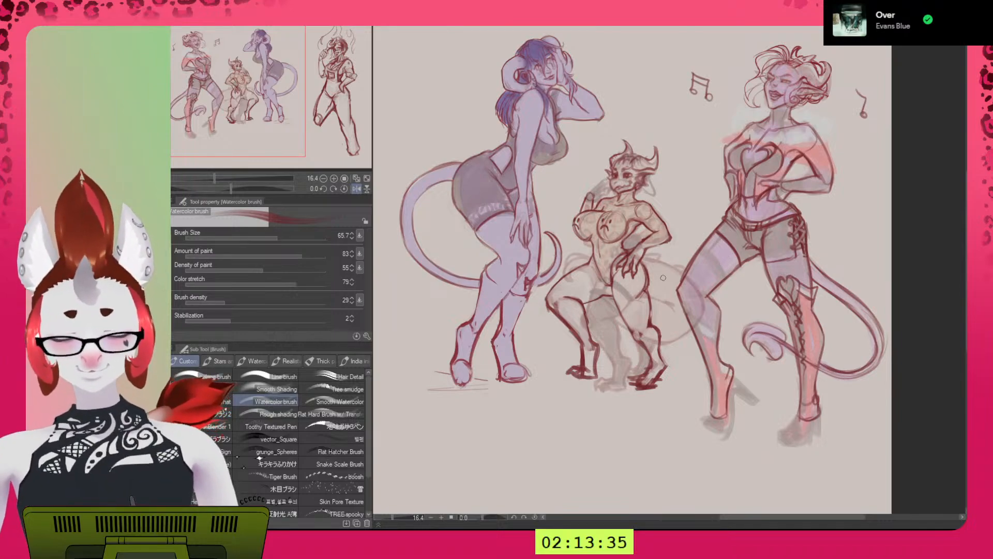
Reinforce the crouching figure's raised hand and forearm beside the head, checking the drawing in both canvas orientations.
key(h)
mouse_move(754, 199)
mouse_down()
mouse_move(729, 175)
mouse_move(747, 194)
mouse_up()
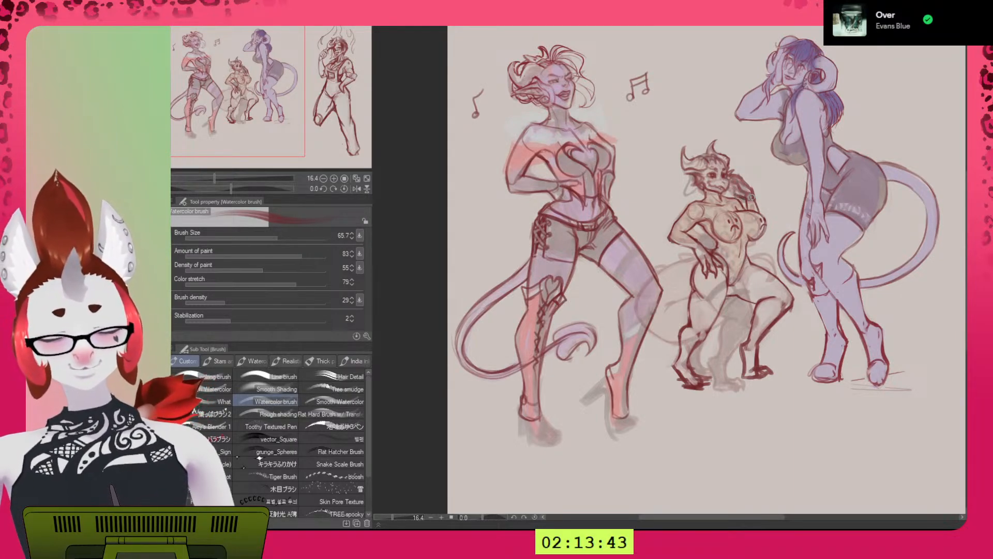
key(h)
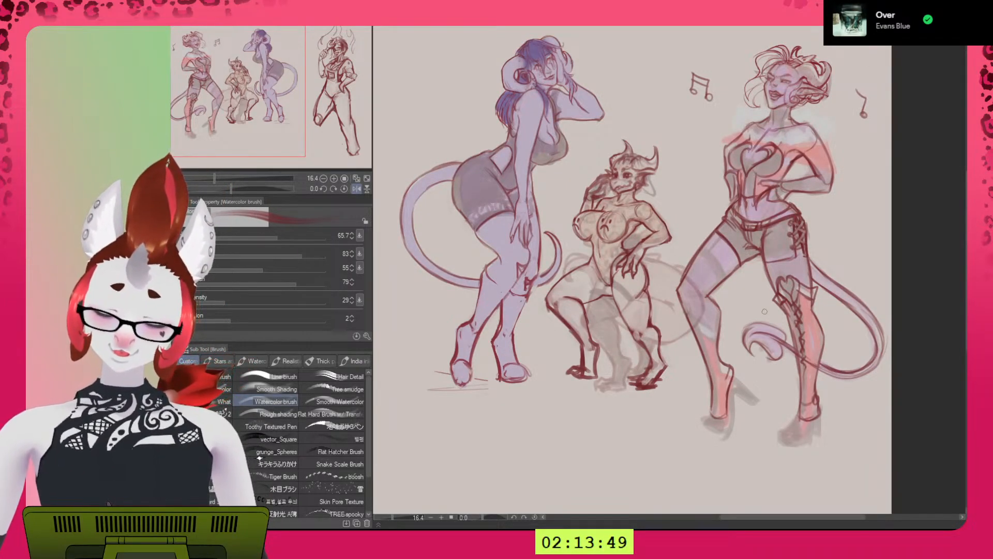
key(h)
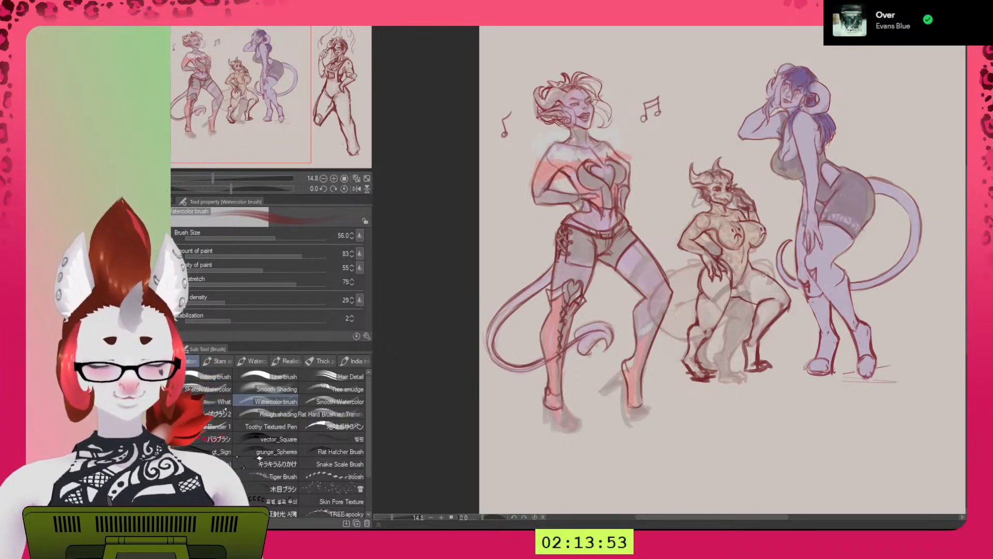
Sketch over the crouching figure's thighs at brush size 56, and erase its red leg lines with the transparent brush at size 153.3.
mouse_move(760, 274)
mouse_down()
mouse_move(749, 301)
mouse_move(779, 262)
mouse_move(708, 308)
mouse_move(731, 302)
mouse_move(707, 301)
mouse_up()
key(c)
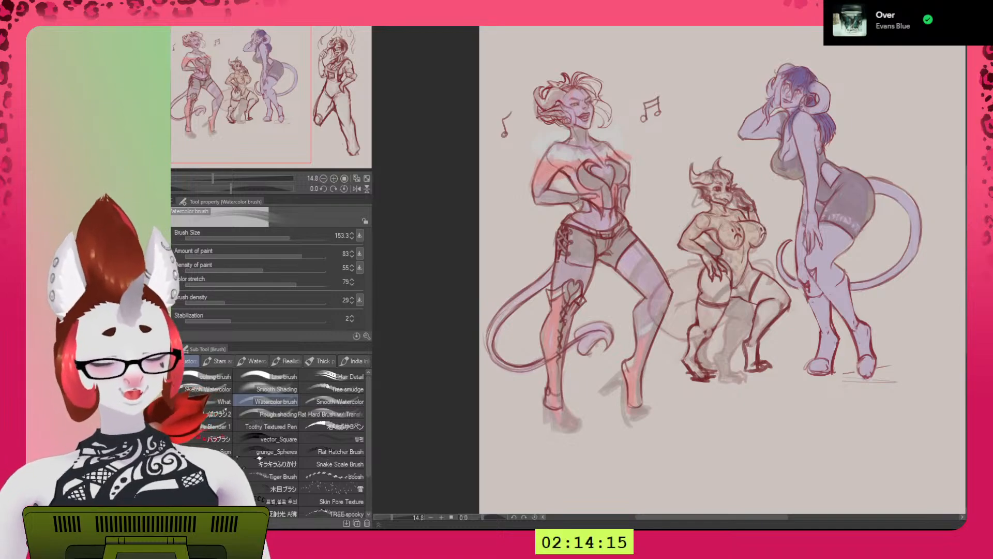
mouse_move(765, 287)
mouse_down()
mouse_move(745, 305)
mouse_move(755, 280)
mouse_move(781, 326)
mouse_move(756, 362)
mouse_move(719, 381)
mouse_move(693, 310)
mouse_move(701, 281)
mouse_move(732, 310)
mouse_move(735, 295)
mouse_move(758, 279)
mouse_move(778, 284)
mouse_move(754, 303)
mouse_move(772, 327)
mouse_move(759, 372)
mouse_move(716, 292)
mouse_move(695, 369)
mouse_move(709, 395)
mouse_up()
key(ctrl+z)
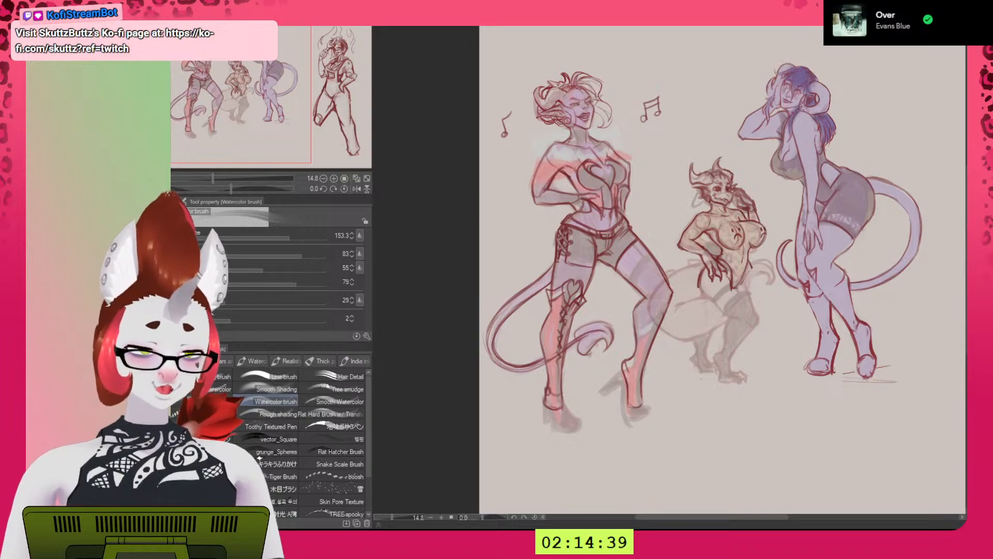
key(ctrl+z)
key(ctrl+y)
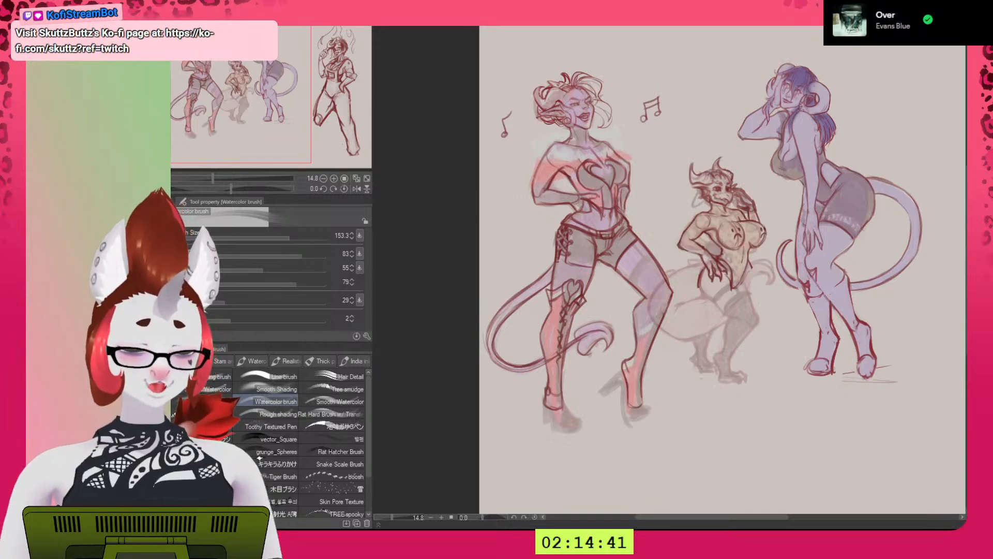
Sketch rounded hip curves below the crouching figure's torso in dark red at brush size 26.2, and mirror the canvas.
key(x)
key(bracketleft)
key(bracketleft)
key(bracketleft)
key(bracketleft)
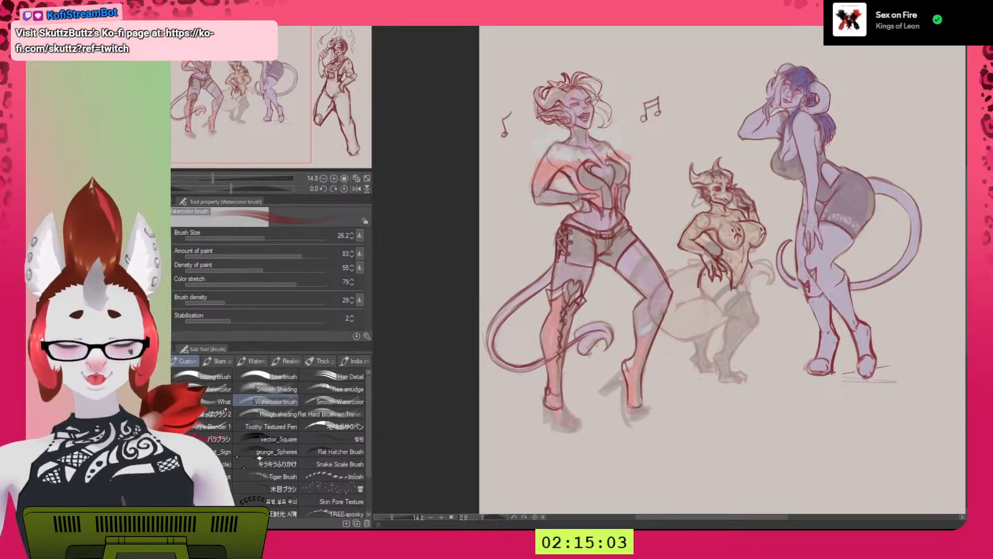
mouse_move(722, 299)
mouse_down()
mouse_move(701, 287)
mouse_move(721, 301)
mouse_move(730, 271)
mouse_move(720, 301)
mouse_up()
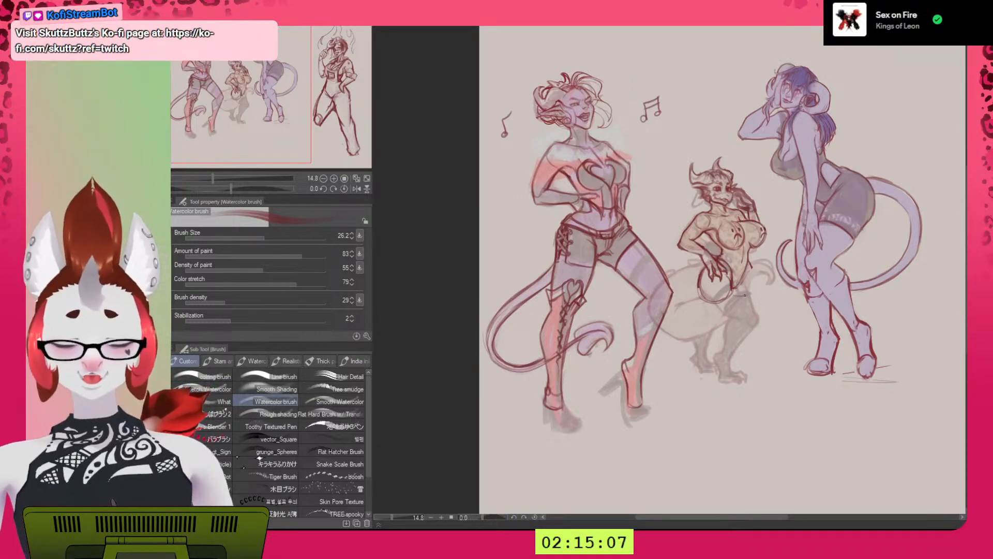
mouse_move(750, 266)
mouse_down()
mouse_move(744, 297)
mouse_move(751, 265)
mouse_up()
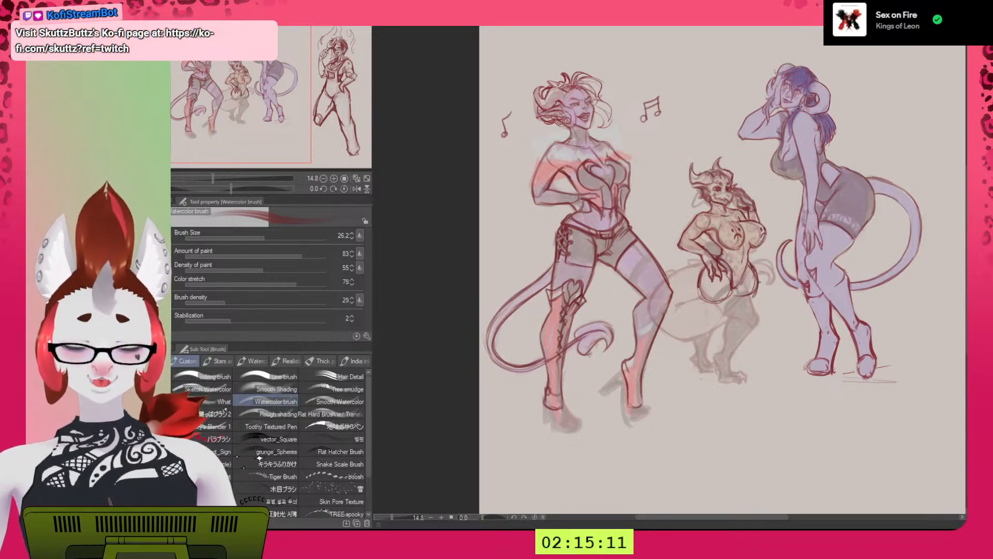
key(h)
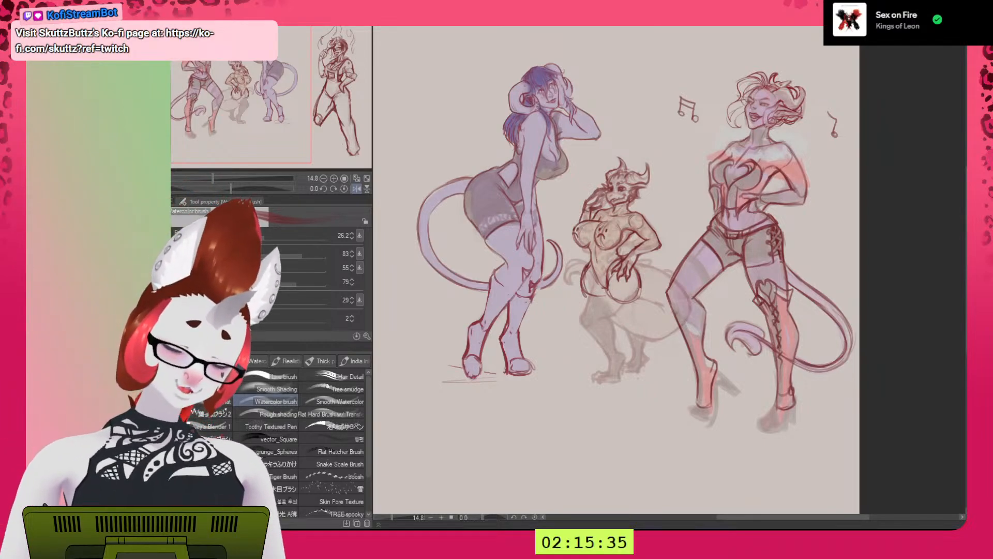
Remove the faded rough lines of the crouching figure's legs and tail, checking the pose in both canvas orientations.
key(ctrl+z)
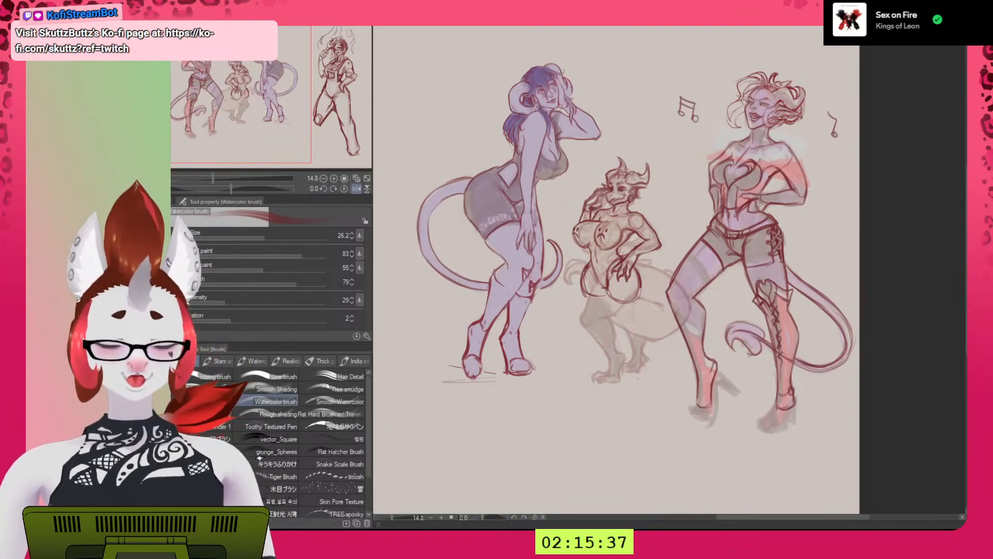
key(ctrl+z)
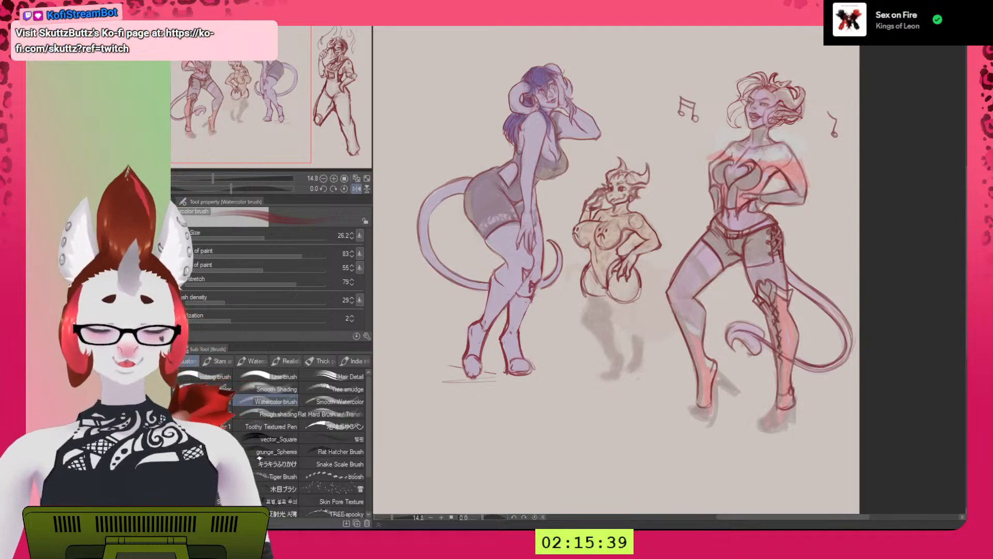
key(h)
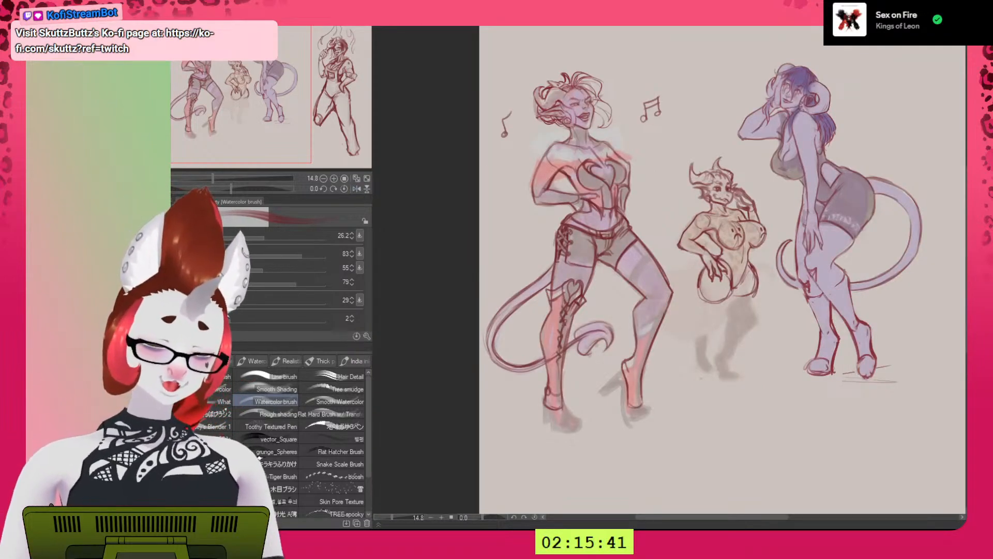
key(ctrl+z)
key(h)
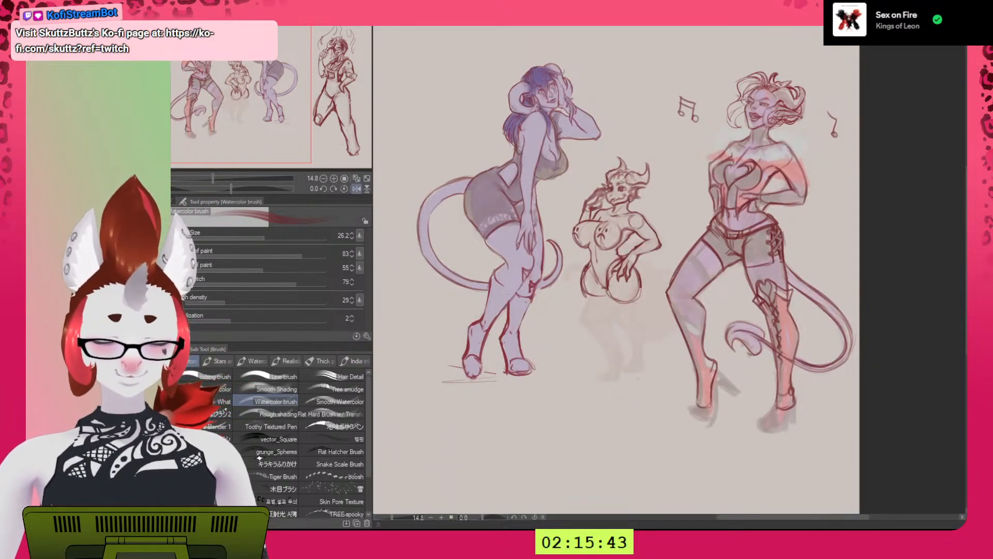
key(h)
drag(869, 424, 702, 411)
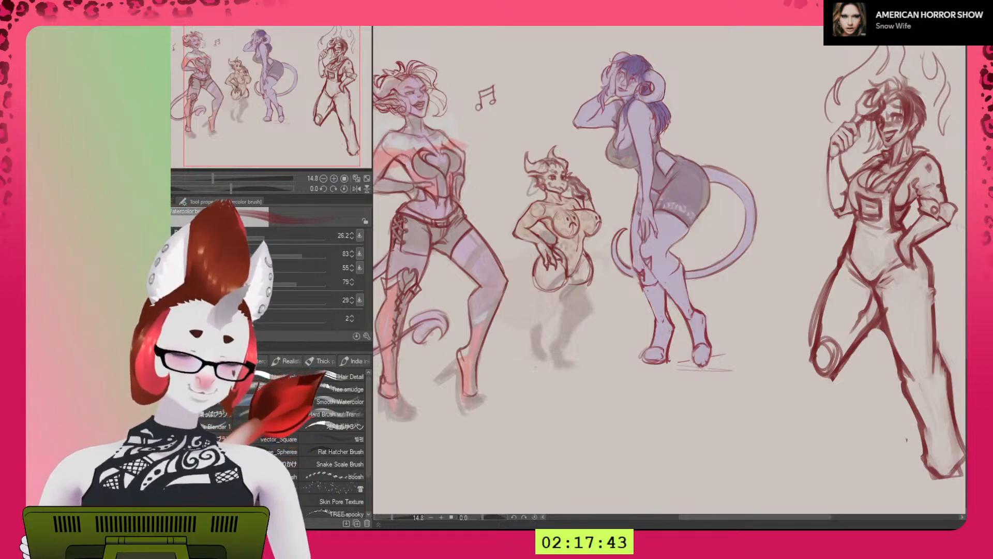
Undo and redo the recent changes to compare the crouching figure with and without its line sketch, fill and rough.
key(ctrl+z)
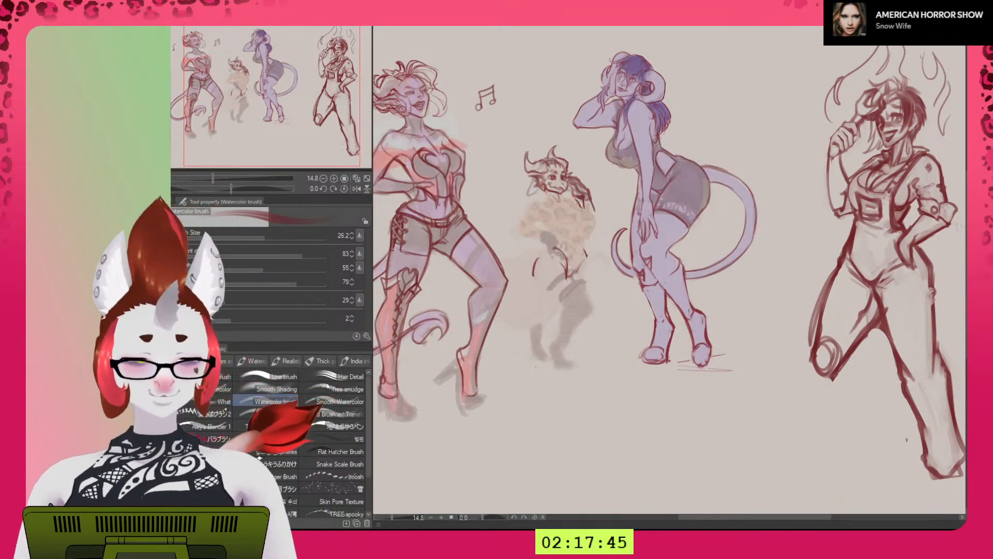
key(ctrl+y)
key(ctrl+z)
key(ctrl+y)
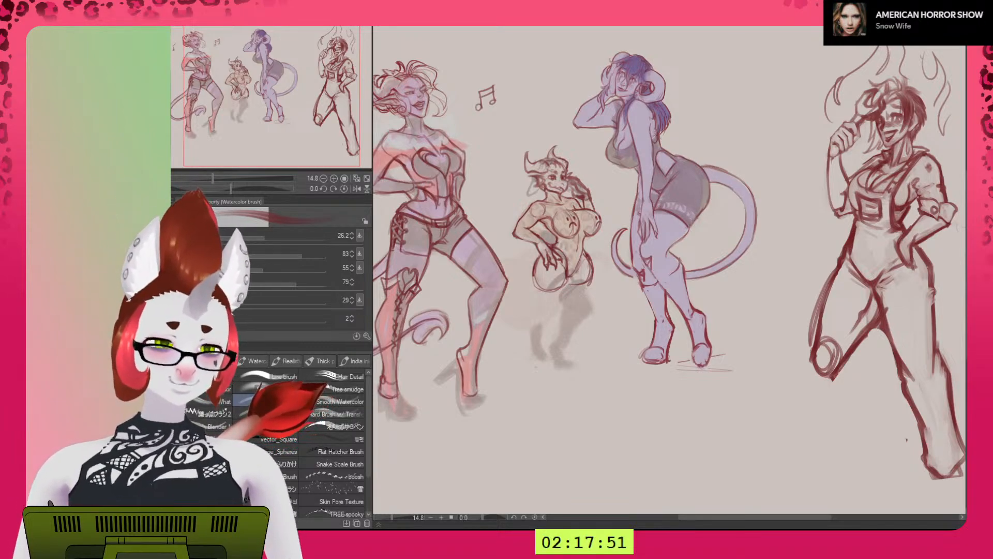
key(ctrl+z)
key(ctrl+y)
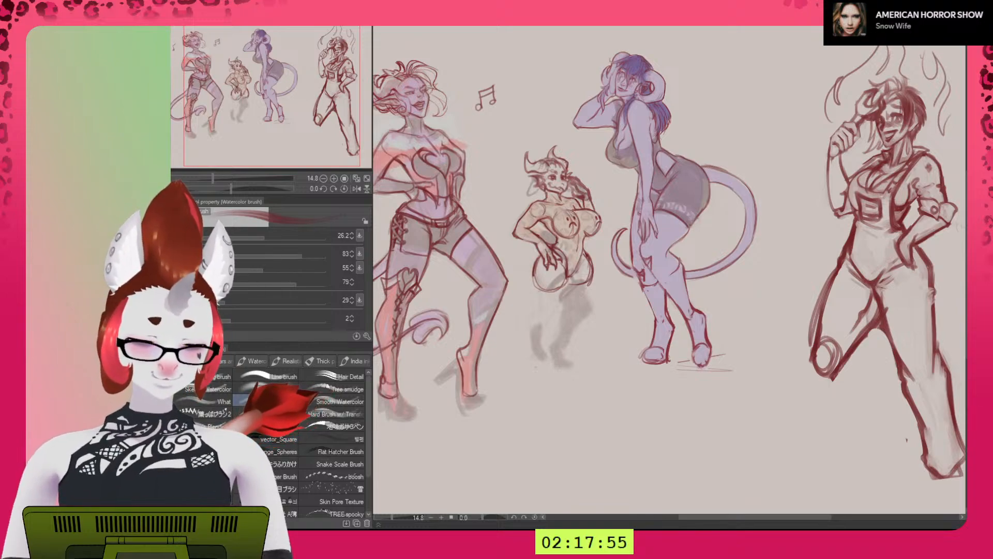
key(ctrl+z)
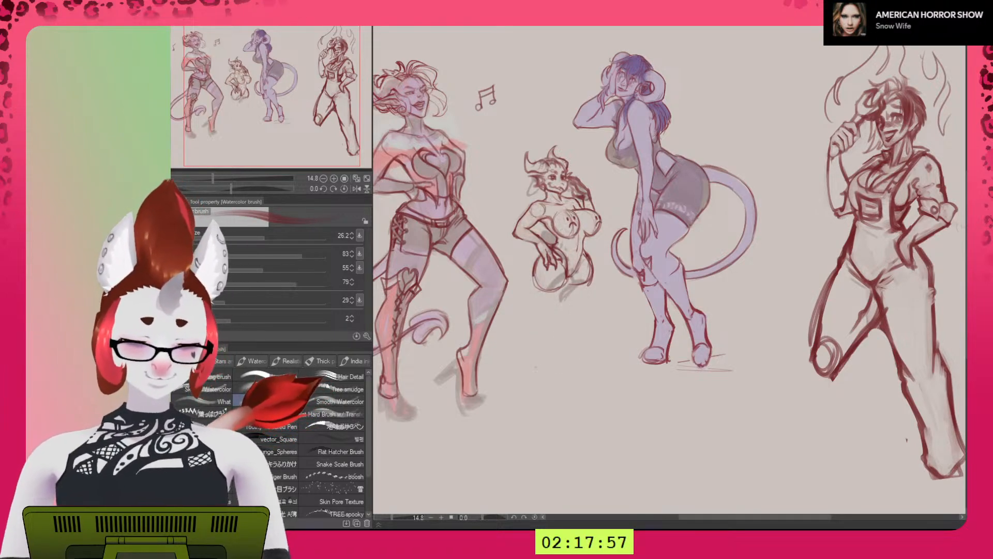
key(ctrl+z)
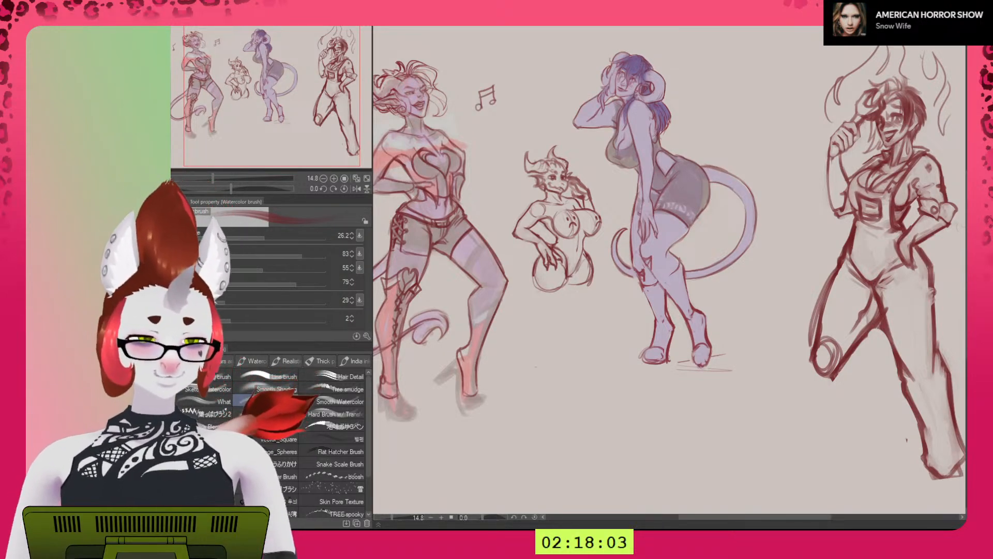
key(ctrl+z)
key(ctrl+z)
key(ctrl+z)
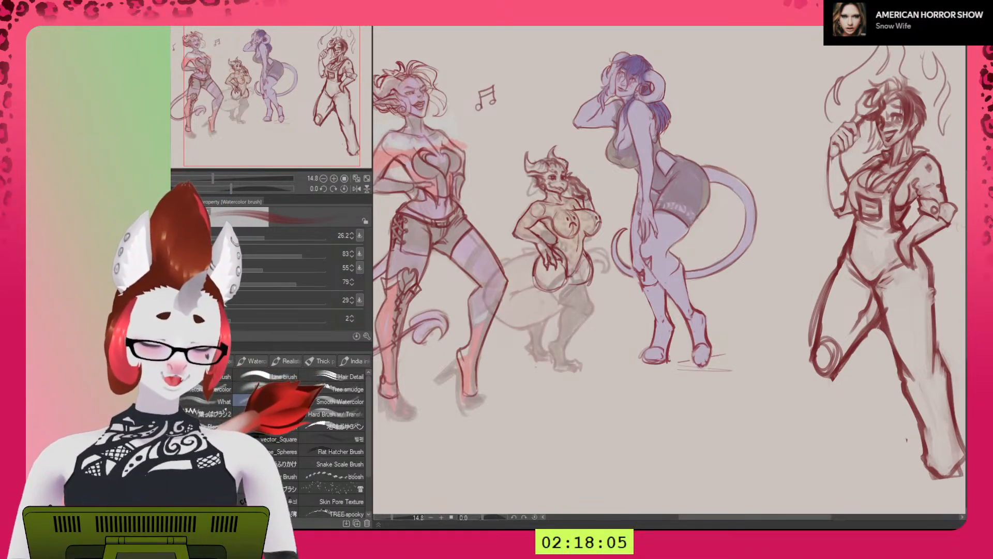
Delete the crouching figure's rough legs, tail and colour fill, keeping only its red line sketch, and mirror the canvas.
key(Delete)
key(h)
key(h)
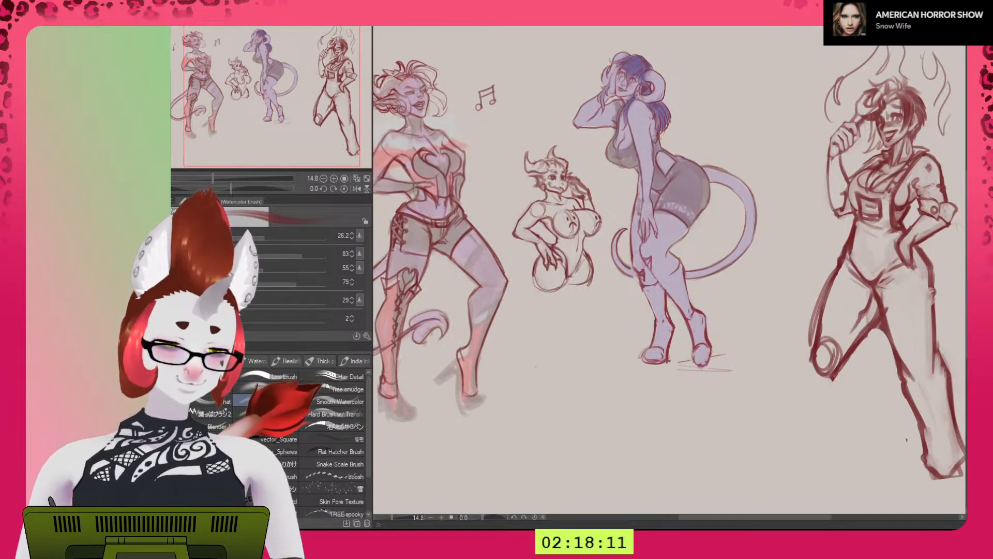
key(ctrl+z)
key(ctrl+y)
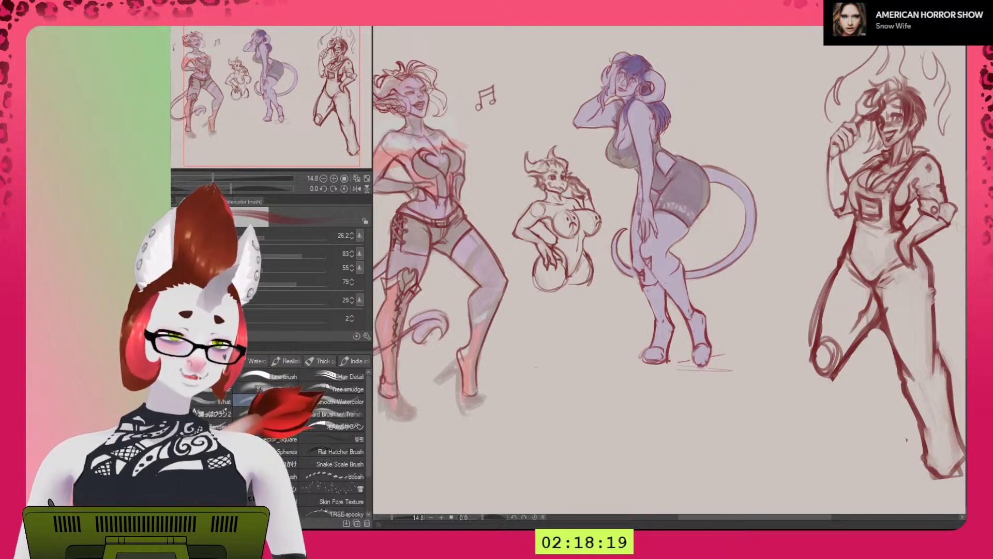
key(h)
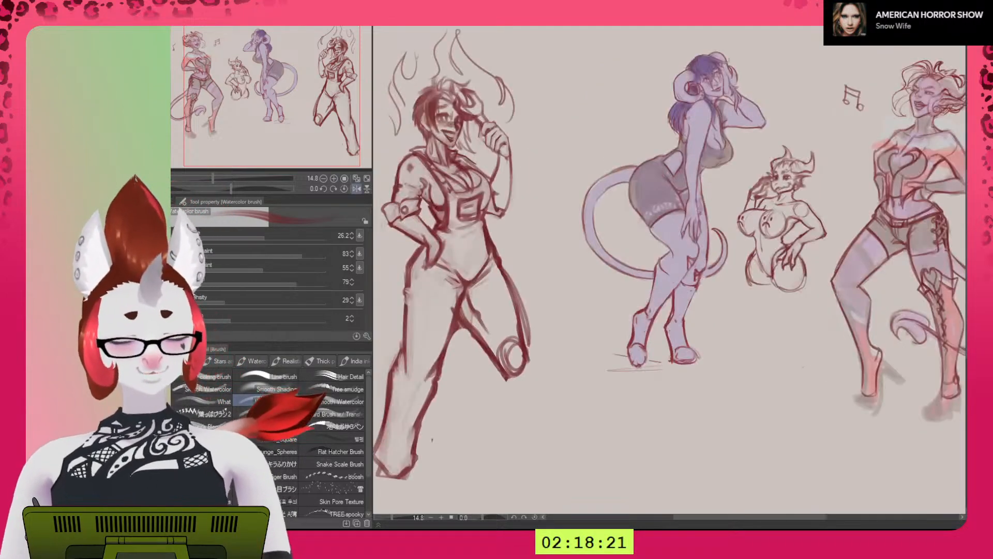
drag(724, 259, 613, 284)
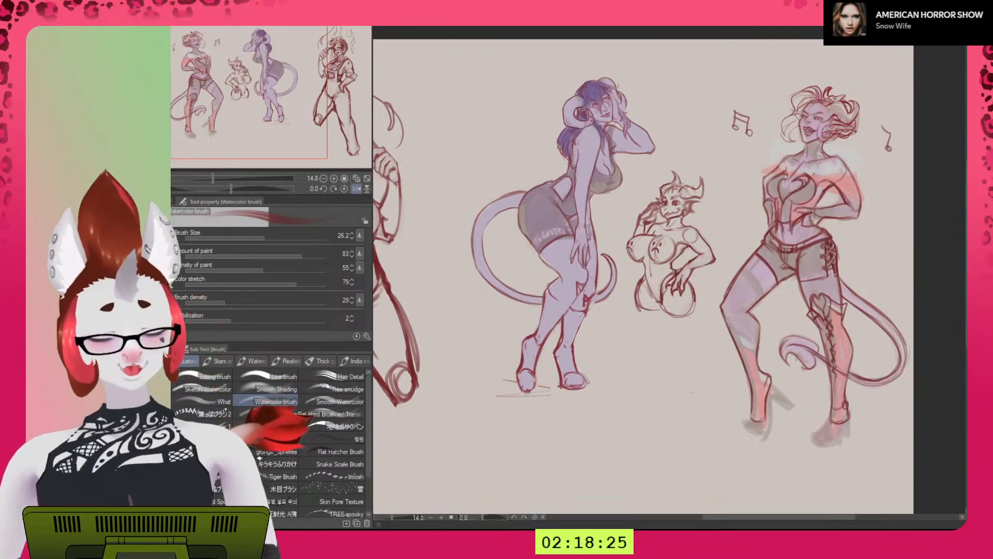
Try to sketch a long tail sweeping out and up from the crouching figure's hip at brush size 79.3.
drag(685, 353, 688, 352)
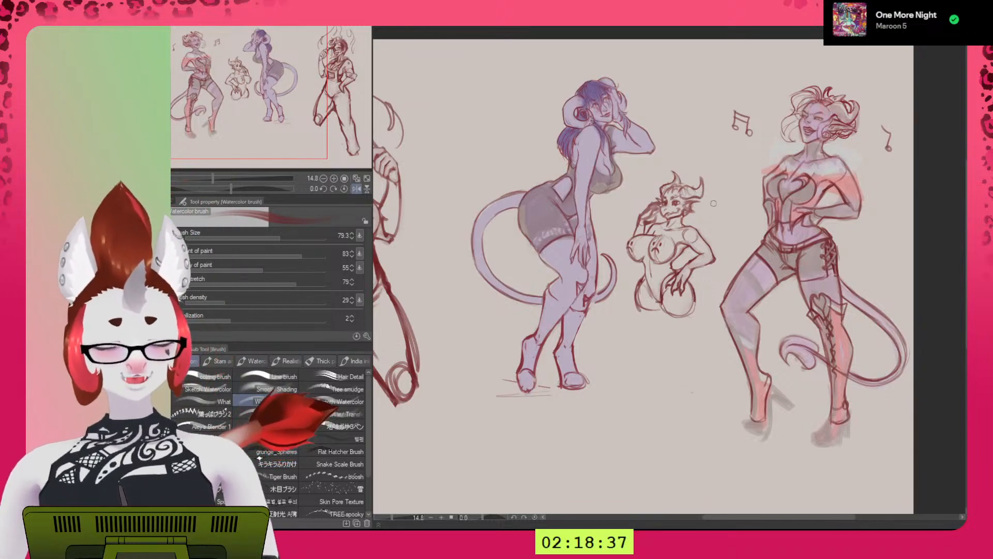
key(h)
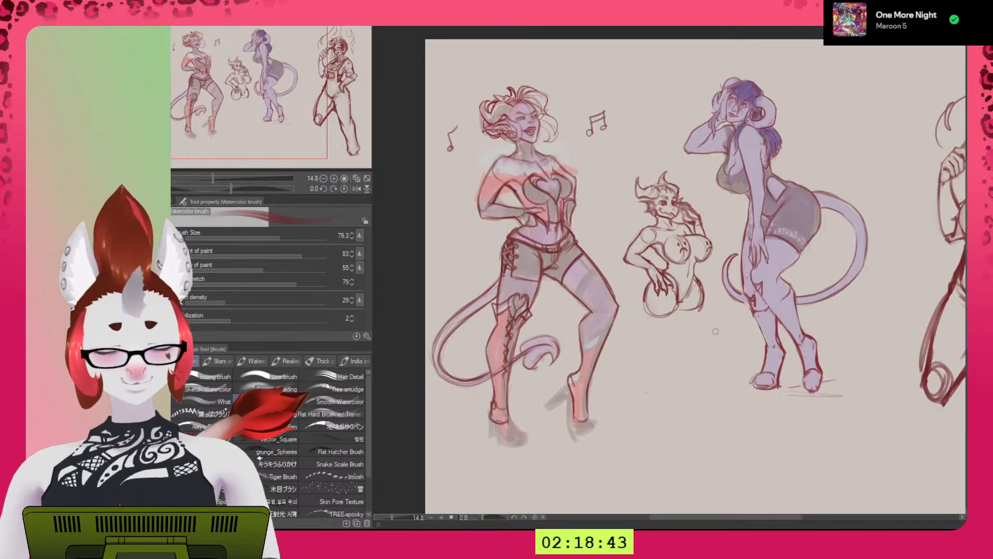
mouse_move(665, 222)
mouse_down()
mouse_move(657, 319)
mouse_move(581, 294)
mouse_up()
mouse_move(656, 310)
mouse_down()
mouse_move(586, 305)
mouse_move(627, 202)
mouse_move(593, 248)
mouse_move(611, 189)
mouse_move(597, 207)
mouse_up()
mouse_move(597, 198)
mouse_down()
mouse_move(622, 184)
mouse_move(619, 226)
mouse_up()
key(ctrl+z)
key(ctrl+z)
key(ctrl+z)
key(ctrl+z)
key(ctrl+z)
key(ctrl+z)
key(ctrl+z)
key(ctrl+z)
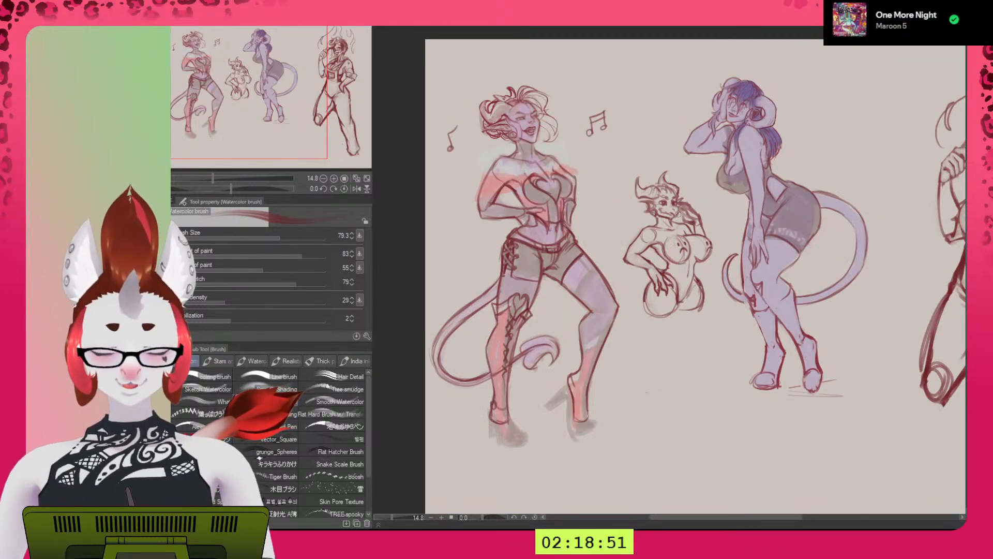
Try alternative tail curves rising behind the crouching figure's back and past its horns.
mouse_move(651, 292)
mouse_down()
mouse_move(579, 393)
mouse_move(707, 350)
mouse_move(702, 342)
mouse_move(660, 395)
mouse_move(590, 319)
mouse_up()
key(ctrl+z)
key(ctrl+z)
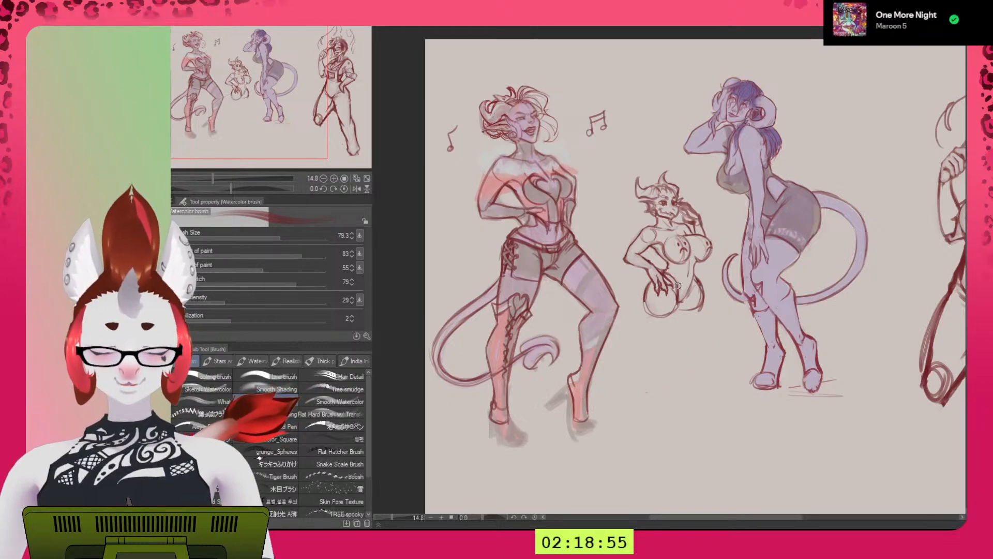
mouse_move(675, 274)
mouse_down()
mouse_move(595, 222)
mouse_move(589, 161)
mouse_up()
key(ctrl+z)
mouse_move(684, 244)
mouse_down()
mouse_move(604, 267)
mouse_move(639, 126)
mouse_up()
key(ctrl+z)
mouse_move(679, 242)
mouse_down()
mouse_move(625, 241)
mouse_move(641, 165)
mouse_up()
key(ctrl+z)
Sketch a curled tail rising from the crouching figure's hip into the gap beside the corseted dancer, and check it mirrored.
mouse_move(669, 303)
mouse_down()
mouse_move(591, 260)
mouse_move(636, 177)
mouse_move(600, 194)
mouse_up()
key(ctrl+z)
mouse_move(675, 290)
mouse_down()
mouse_move(621, 309)
mouse_move(615, 191)
mouse_move(635, 159)
mouse_move(667, 261)
mouse_move(729, 284)
mouse_move(742, 195)
mouse_move(735, 213)
mouse_up()
key(ctrl+z)
key(h)
key(h)
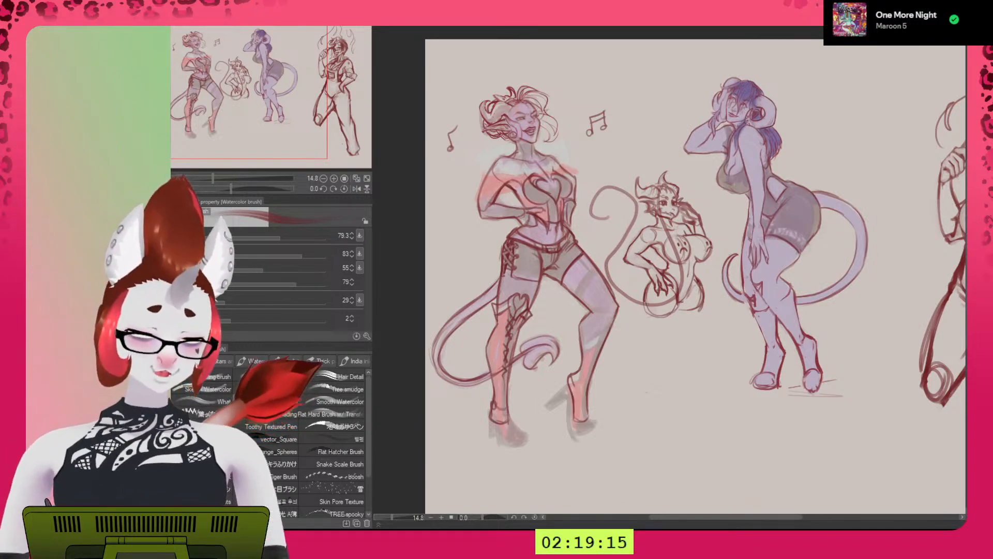
Move the crouching figure and its tail slightly closer to the blue-haired dancer, and mirror the canvas.
key(k)
mouse_move(850, 339)
mouse_down()
mouse_move(864, 343)
mouse_move(861, 356)
mouse_move(880, 342)
mouse_up()
key(b)
key(h)
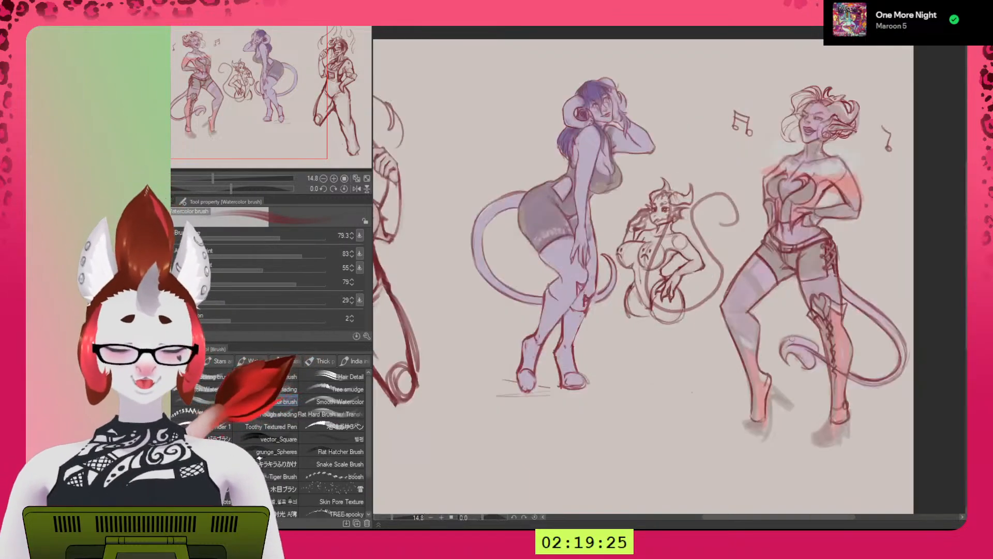
Remove the stray line crossing the crouching figure's face and torso, and check the lineup in both canvas orientations.
key(Delete)
key(ctrl+z)
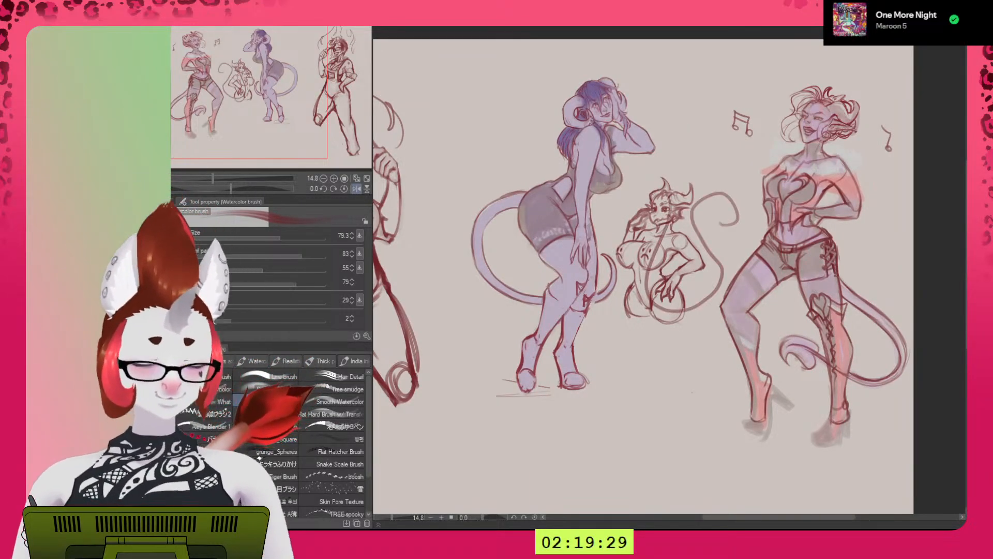
drag(668, 199, 645, 292)
key(h)
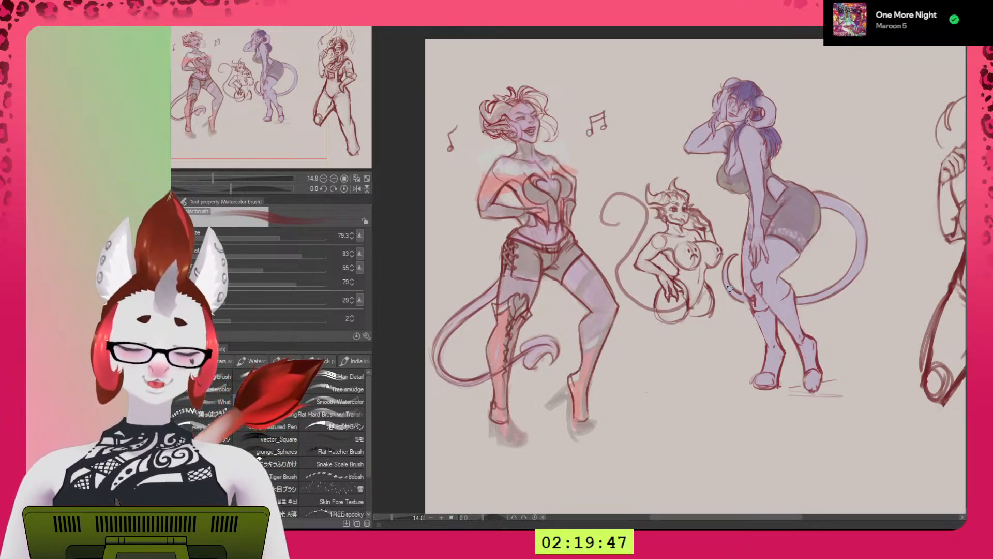
key(h)
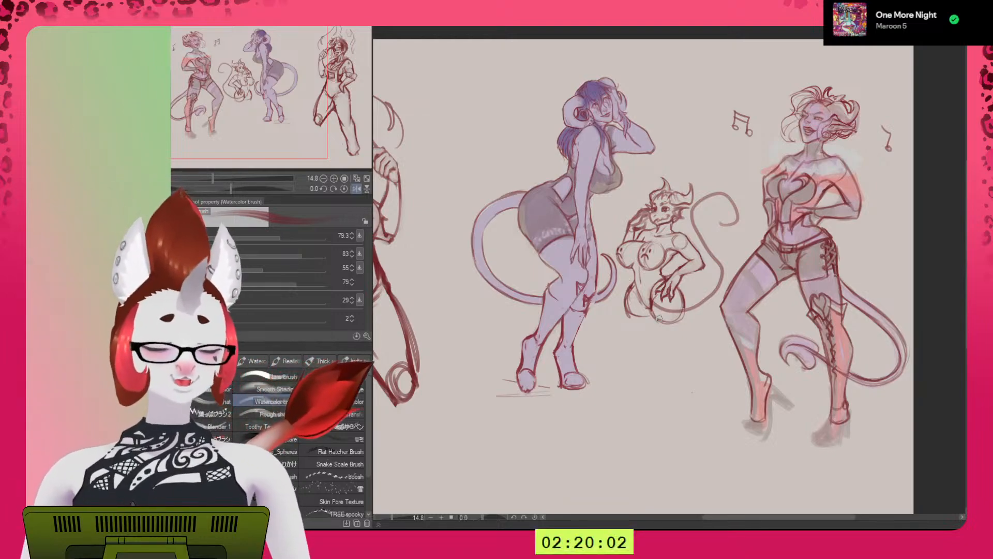
key(h)
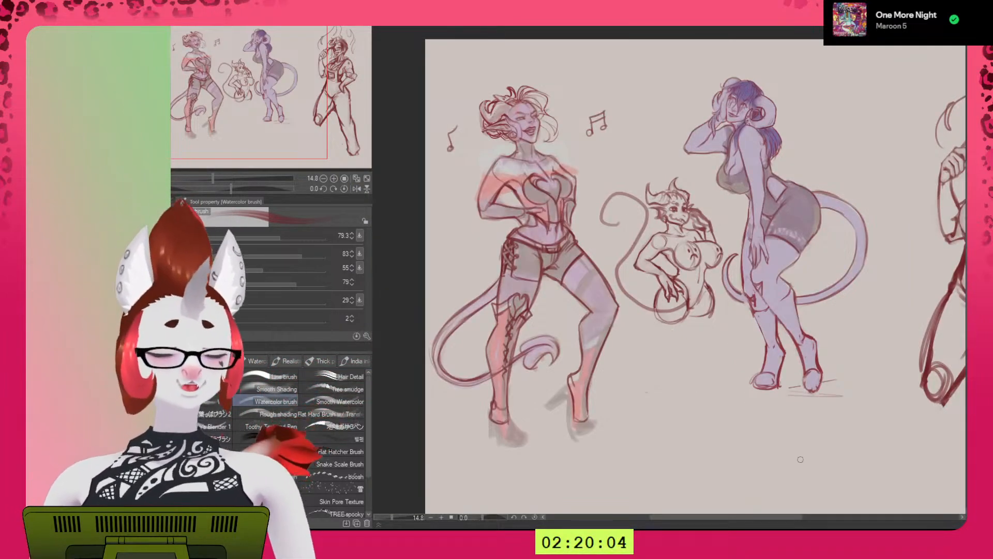
Mirror the canvas and try a lowered thigh extending from the crouching figure's hip beneath the resting hand.
key(h)
scroll(786, 412, down, 1)
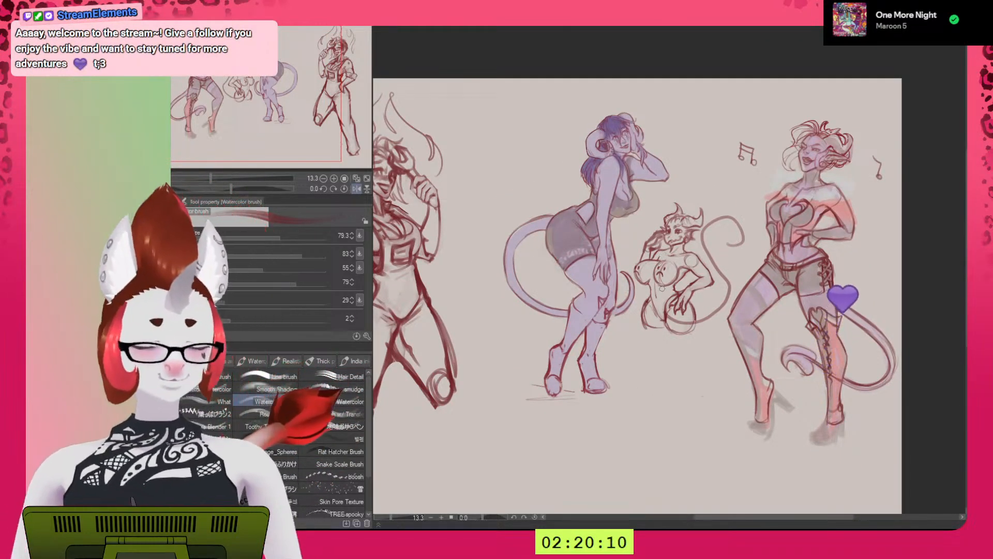
mouse_move(669, 313)
mouse_down()
mouse_move(686, 356)
mouse_move(708, 361)
mouse_up()
mouse_move(681, 353)
mouse_down()
mouse_move(707, 365)
mouse_move(706, 354)
mouse_move(690, 360)
mouse_move(702, 336)
mouse_move(697, 352)
mouse_move(690, 313)
mouse_up()
key(x)
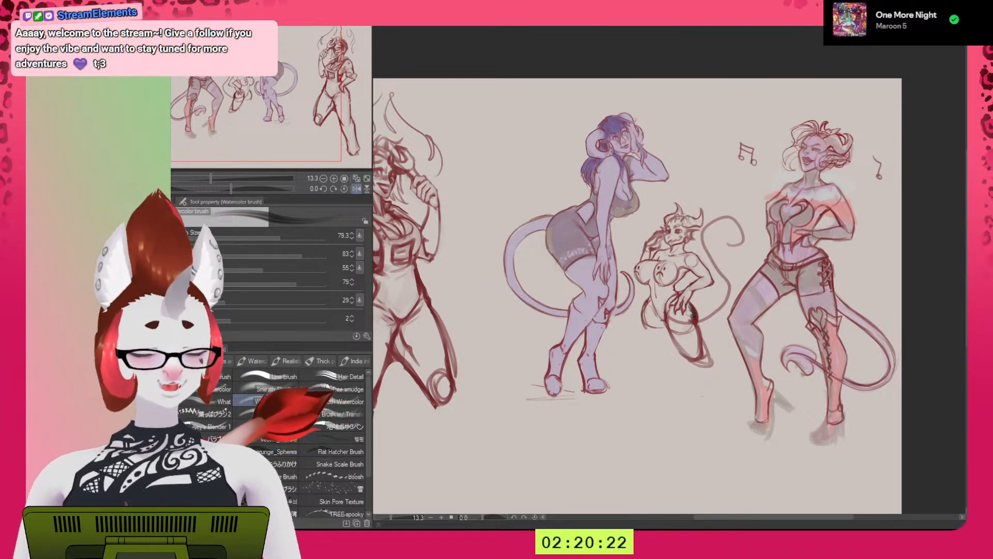
key(ctrl+z)
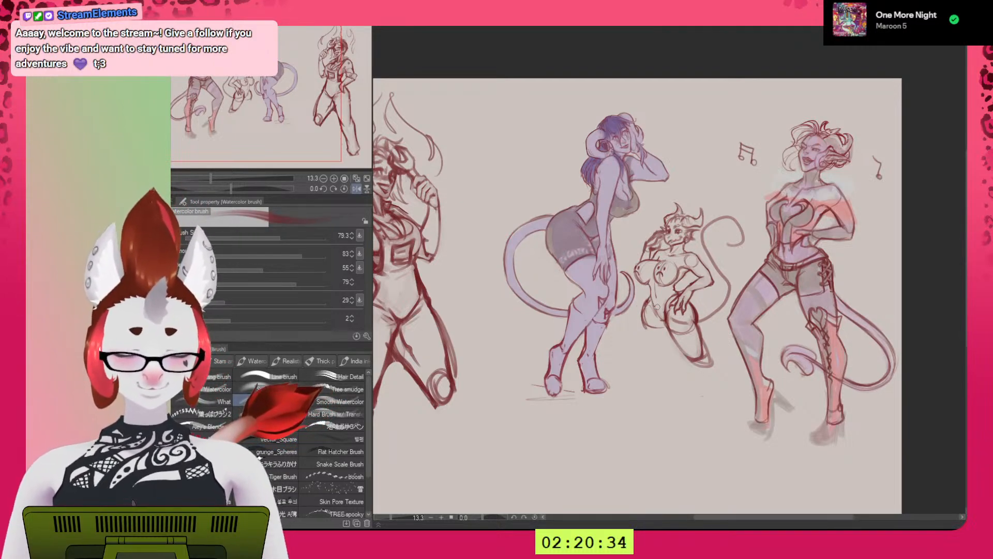
Try a raised, sharply bent leg toward the blue-haired dancer and a long trailing lower leg on the other side, checking the pose mirrored.
mouse_move(650, 300)
mouse_down()
mouse_move(608, 302)
mouse_move(649, 323)
mouse_move(616, 317)
mouse_move(647, 304)
mouse_move(620, 301)
mouse_move(621, 318)
mouse_move(652, 327)
mouse_up()
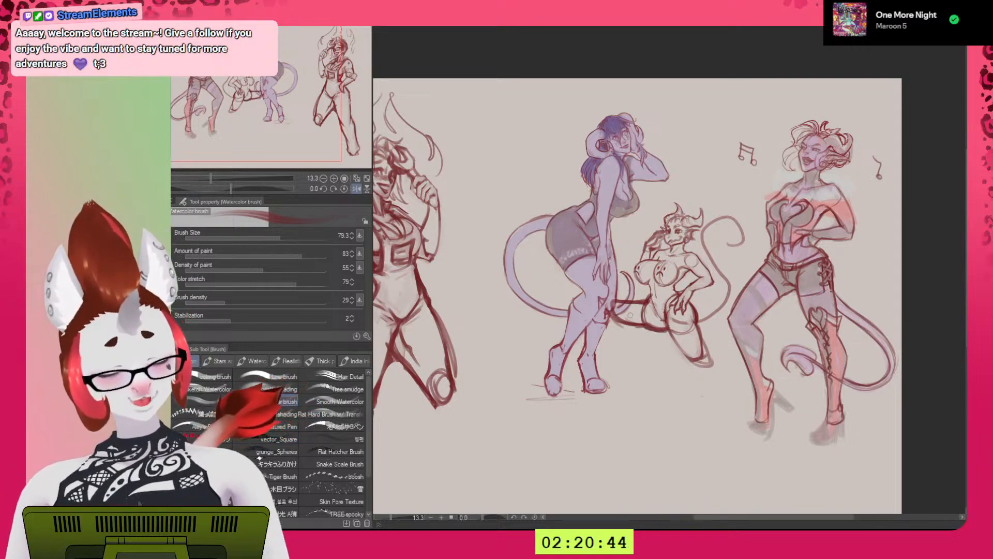
mouse_move(613, 301)
mouse_down()
mouse_move(628, 320)
mouse_move(626, 327)
mouse_move(607, 312)
mouse_move(624, 346)
mouse_up()
mouse_move(611, 319)
mouse_down()
mouse_move(632, 358)
mouse_move(628, 318)
mouse_move(632, 360)
mouse_up()
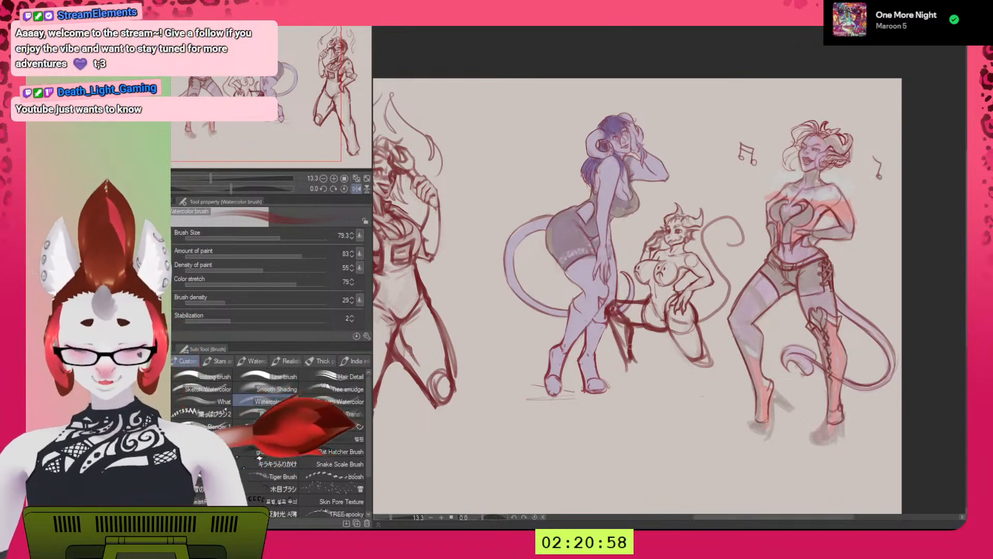
mouse_move(626, 361)
mouse_down()
mouse_move(614, 386)
mouse_move(630, 380)
mouse_move(619, 392)
mouse_move(634, 387)
mouse_move(638, 370)
mouse_move(634, 386)
mouse_move(629, 346)
mouse_up()
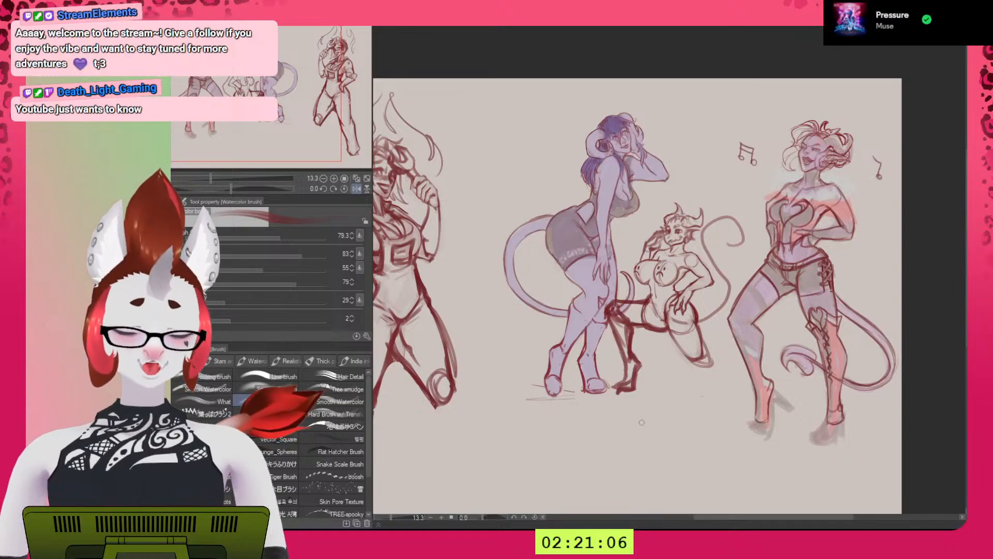
drag(687, 345, 741, 405)
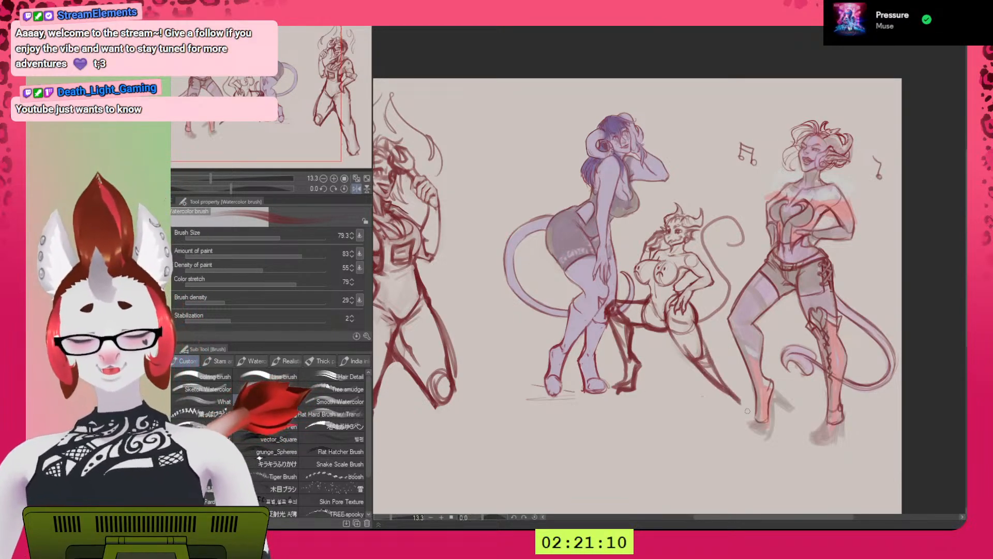
key(h)
scroll(747, 410, down, 2)
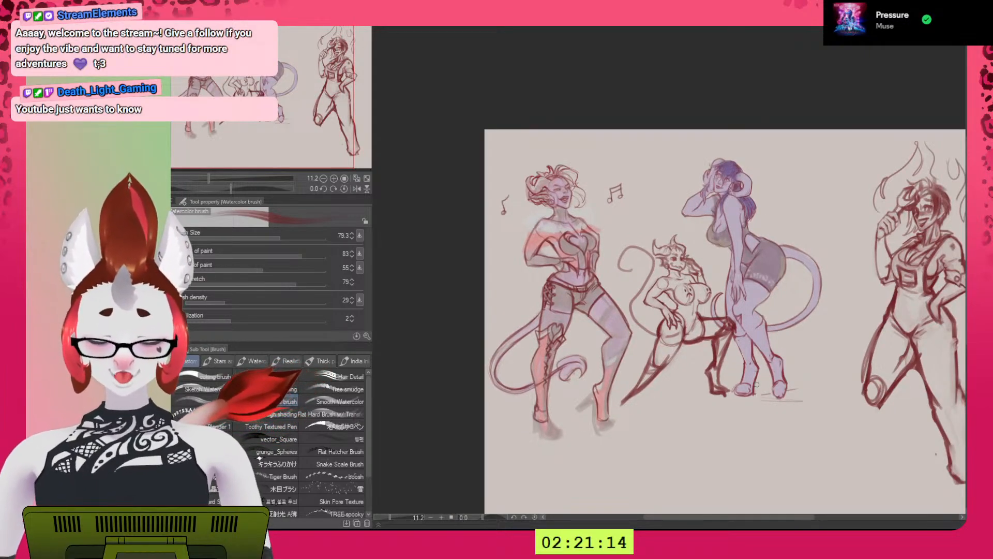
Undo the crouching figure's new leg sketches, including the leftover foot marks, restoring its hips and tail.
key(ctrl+z)
key(ctrl+z)
key(ctrl+z)
key(ctrl+z)
key(ctrl+z)
key(ctrl+z)
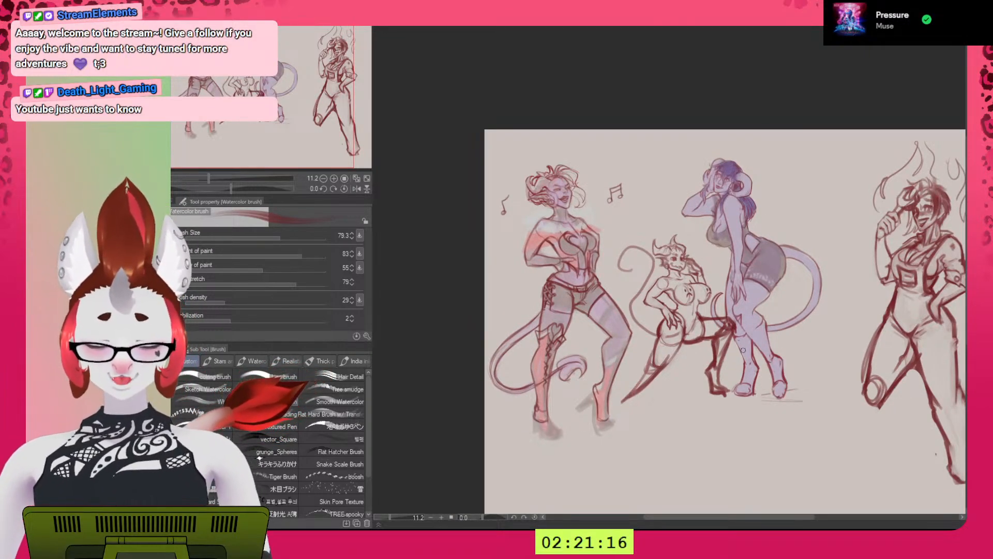
key(ctrl+z)
key(ctrl+z)
key(ctrl+z)
key(ctrl+z)
key(ctrl+z)
key(ctrl+z)
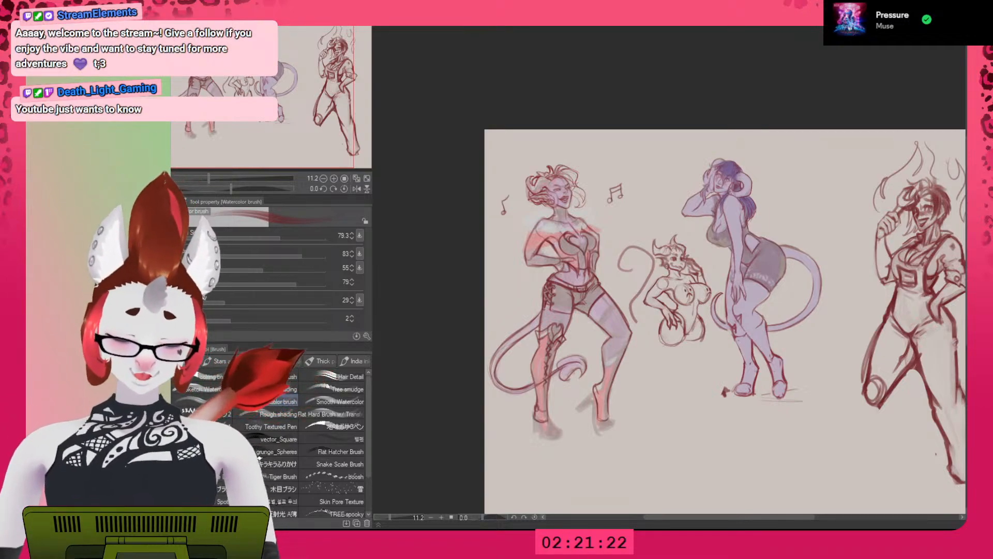
scroll(724, 321, up, 3)
scroll(724, 321, down, 6)
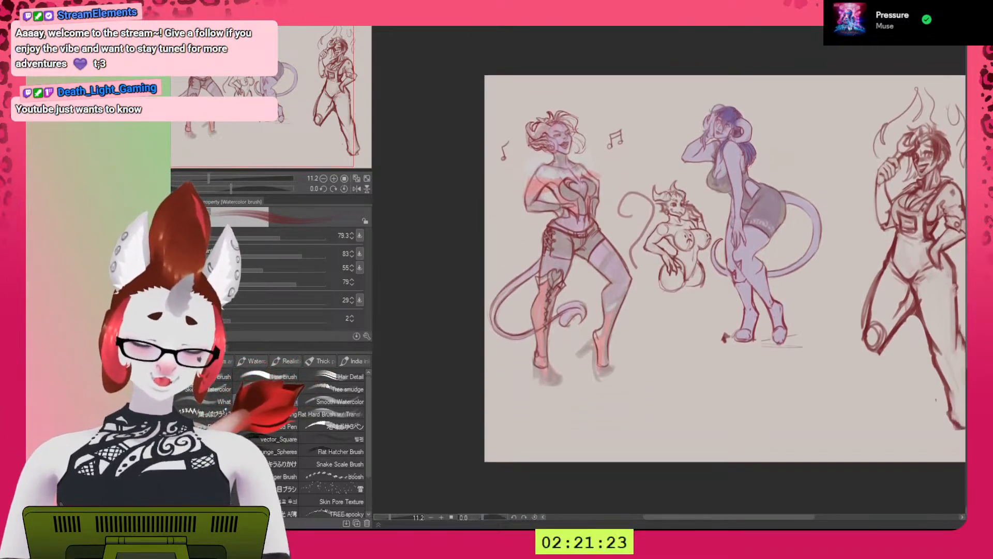
scroll(724, 321, up, 1)
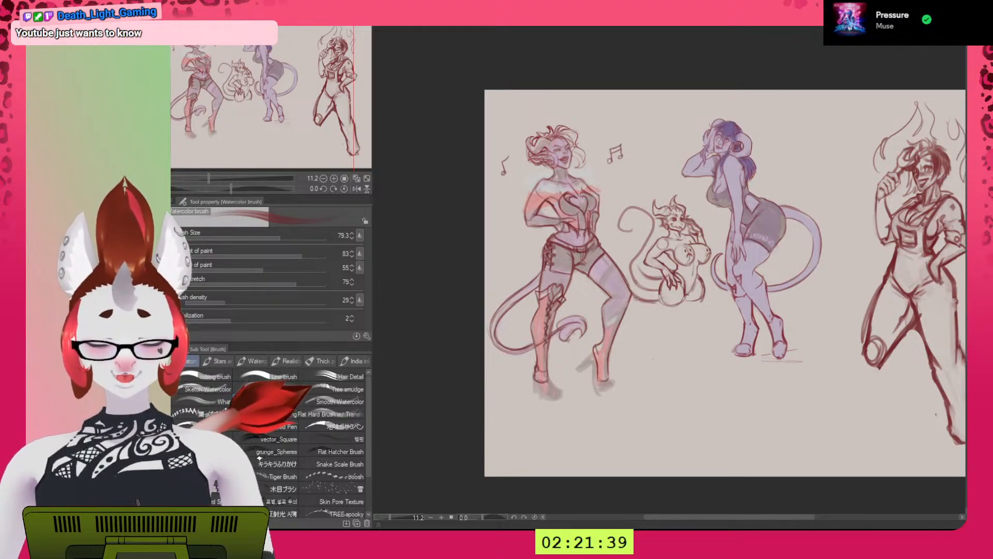
Thicken the crouching figure's tail with a second contour from the hip up to the curled tip.
mouse_move(632, 298)
mouse_down()
mouse_move(655, 298)
mouse_move(628, 302)
mouse_move(664, 299)
mouse_move(678, 263)
mouse_move(648, 302)
mouse_up()
key(c)
key(c)
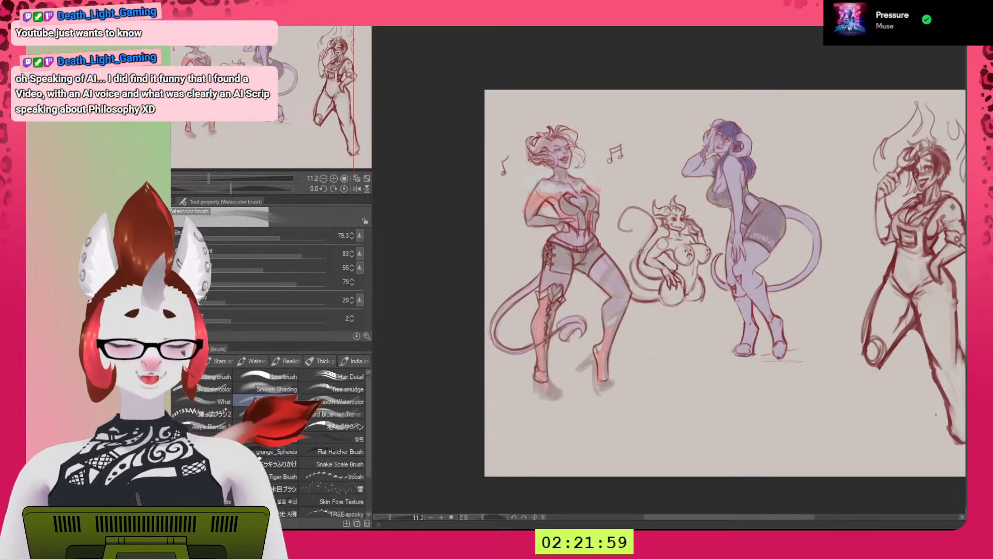
mouse_move(657, 227)
mouse_down()
mouse_move(638, 263)
mouse_move(644, 251)
mouse_move(651, 278)
mouse_up()
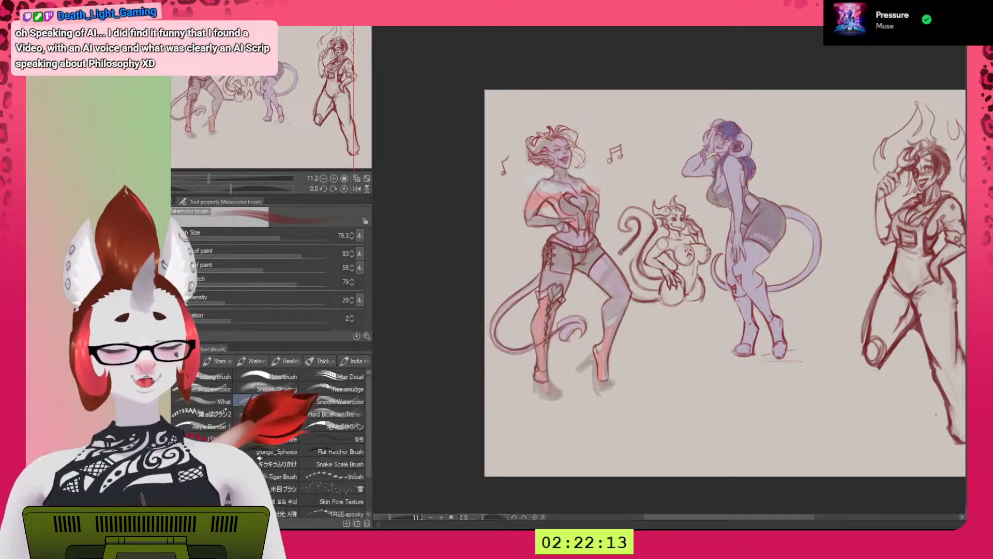
drag(623, 249, 618, 269)
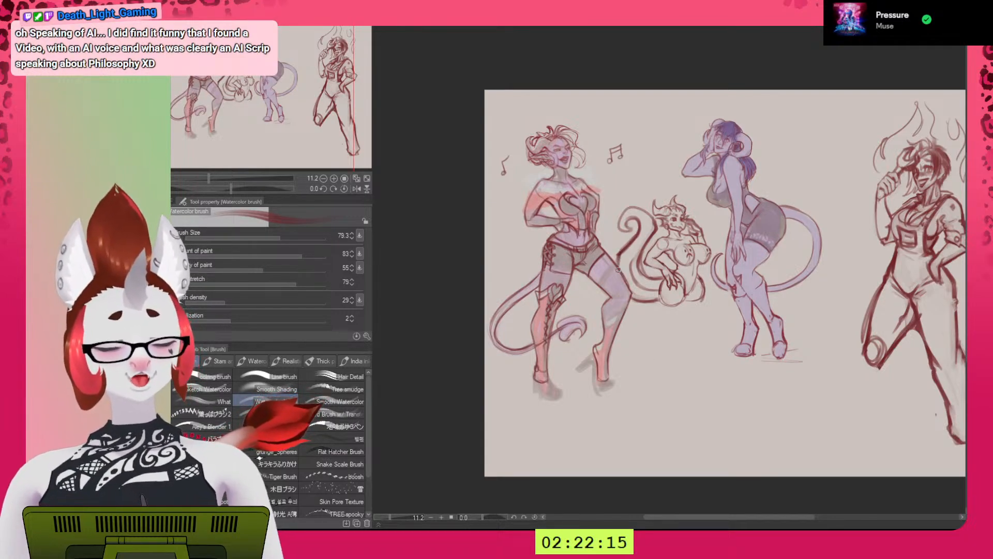
alt+click(662, 187)
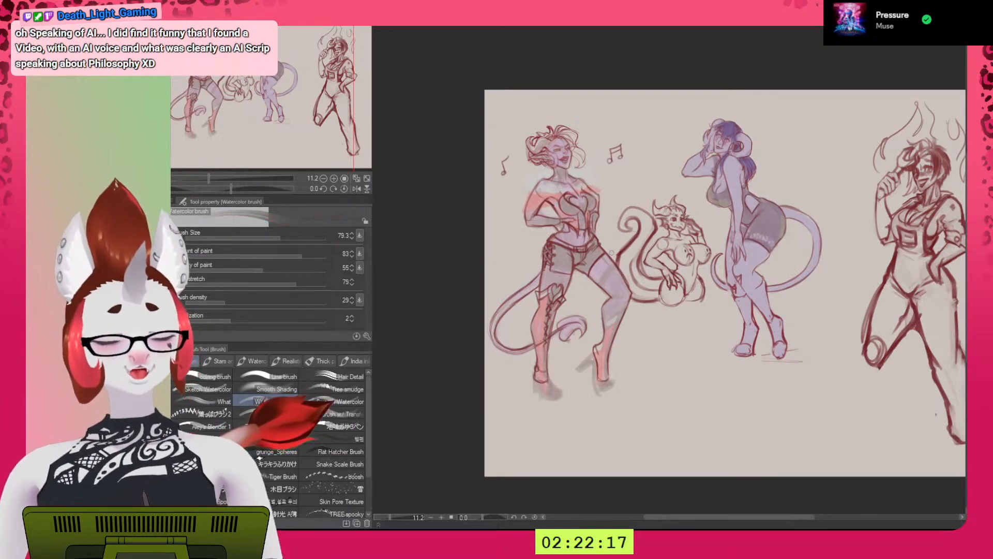
drag(640, 230, 619, 264)
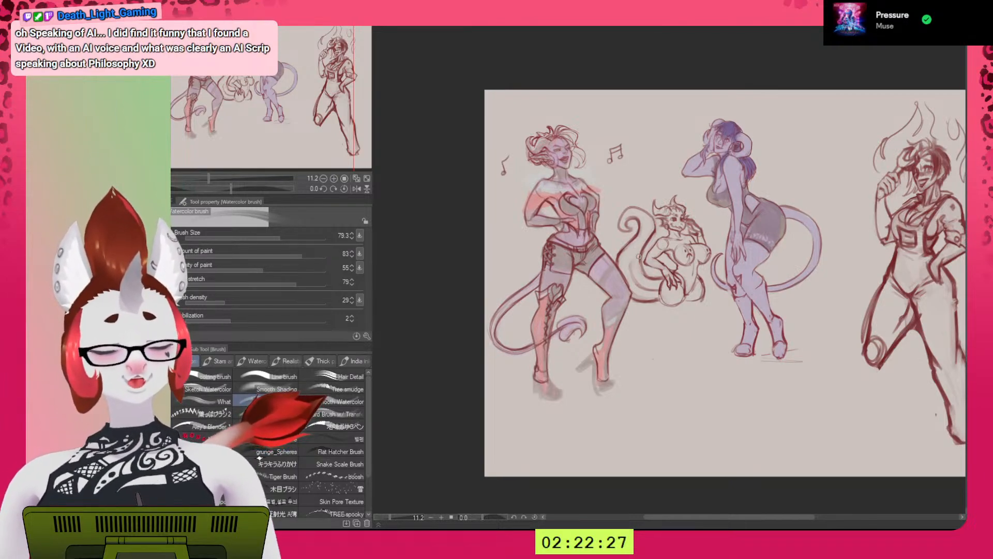
Set the brush size to 60.2, touch up the tail's outline, and check it in both canvas orientations.
key(])
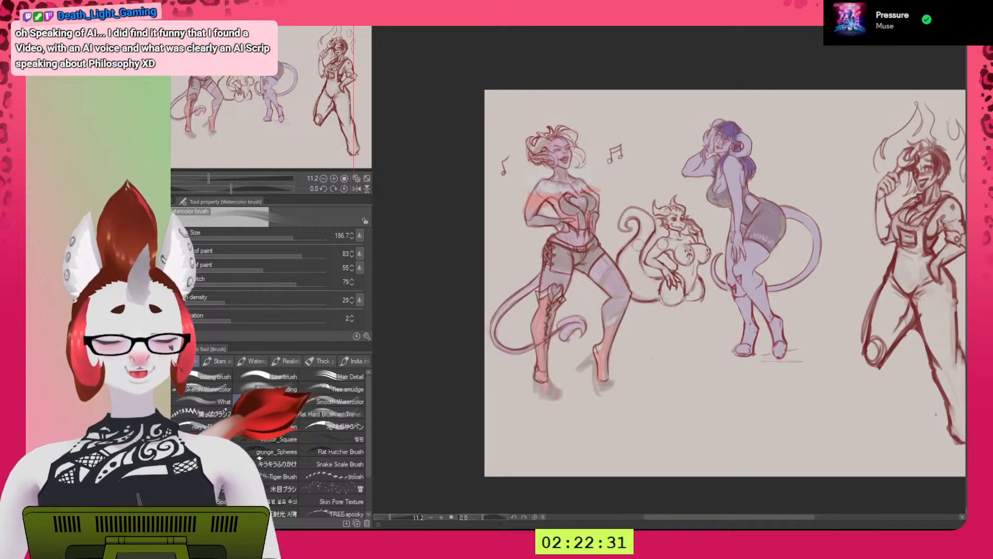
key([)
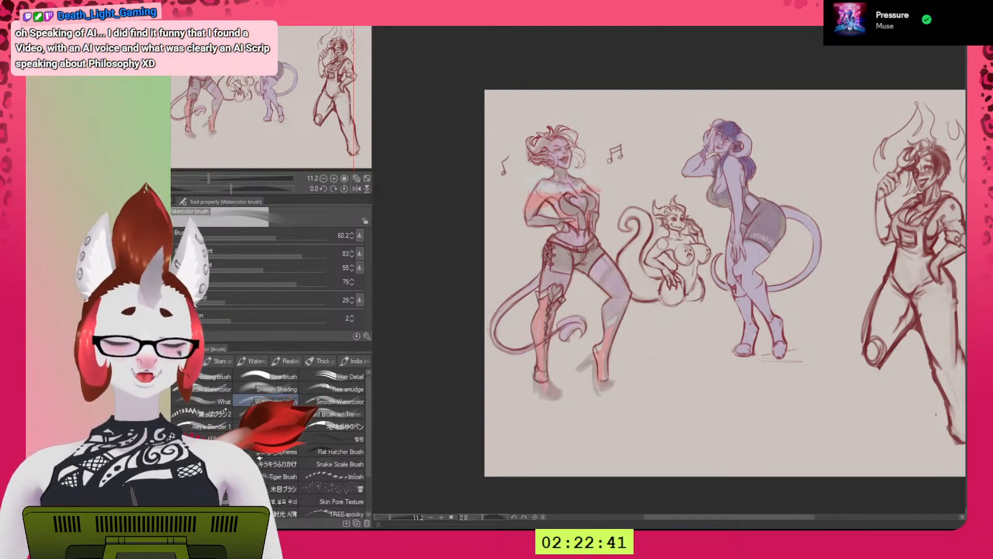
key(x)
key(h)
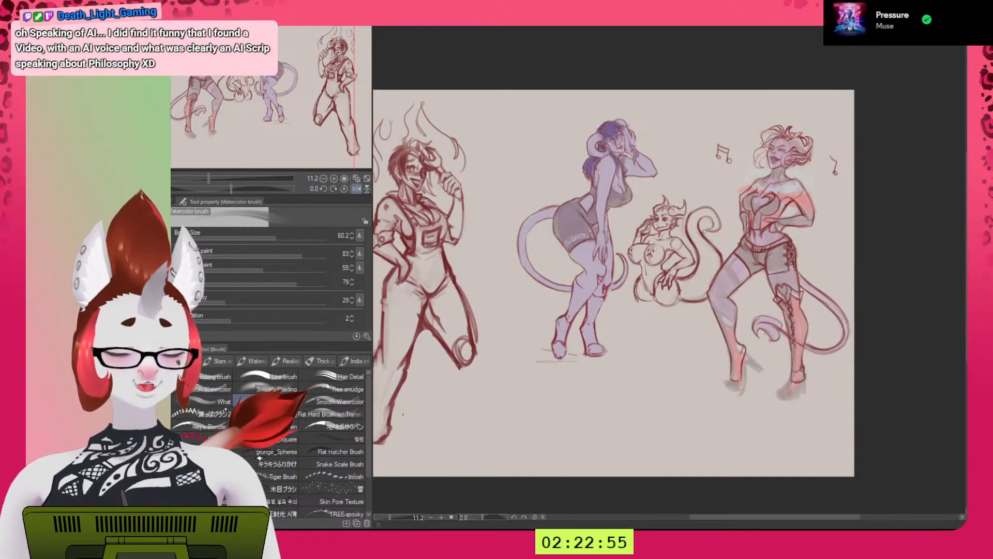
alt+click(687, 223)
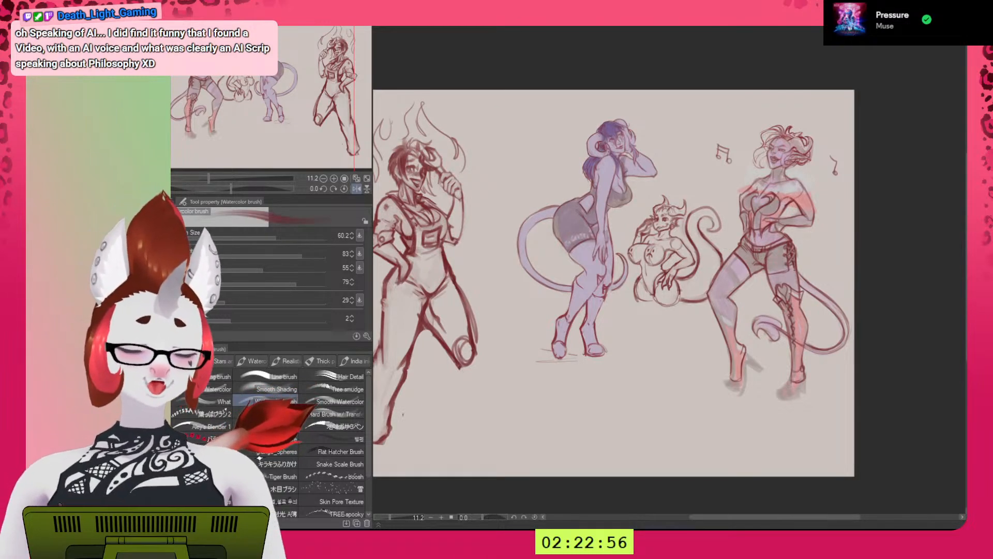
alt+click(681, 222)
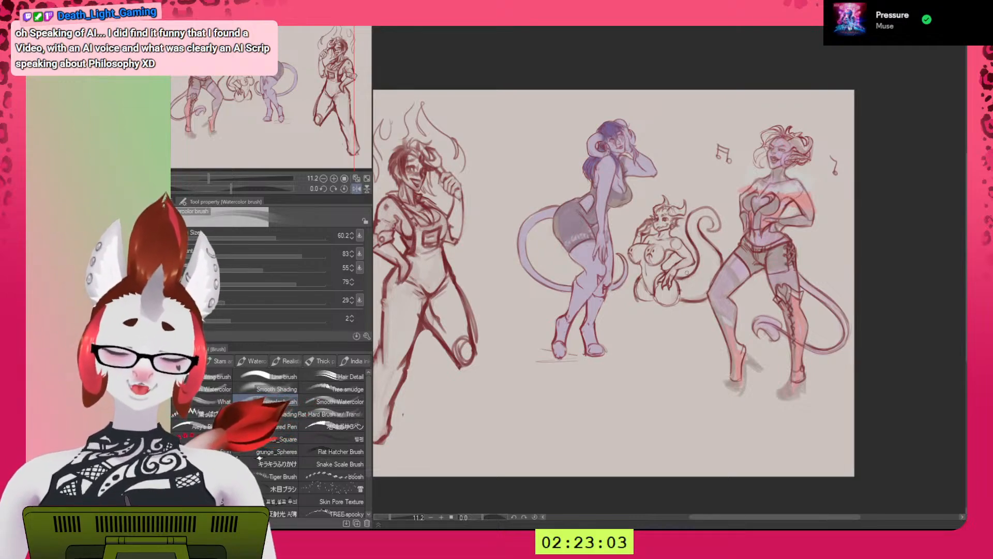
key(h)
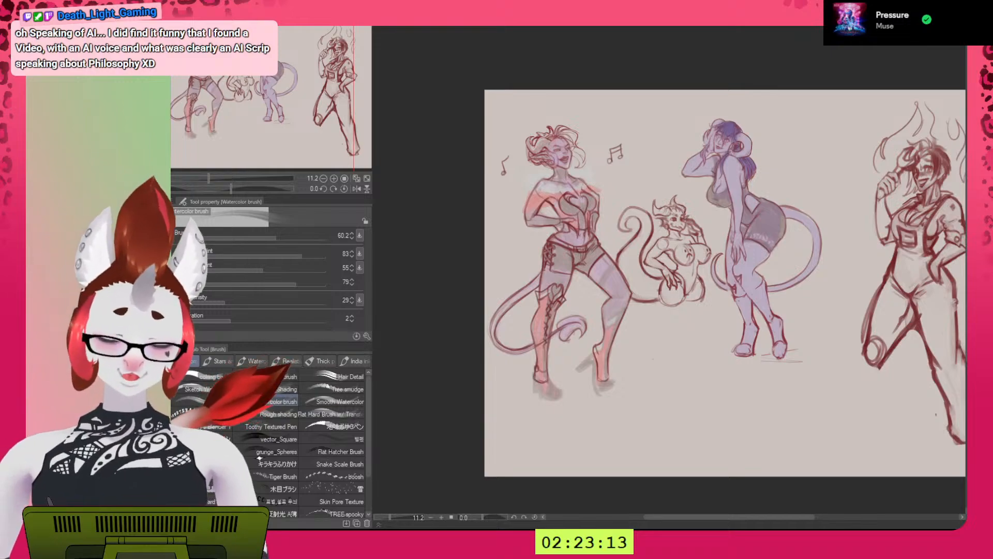
Compare the lineup with the rough gesture poses by toggling them on and off over the drawing.
key(ctrl+z)
key(ctrl+z)
key(ctrl+y)
key(ctrl+y)
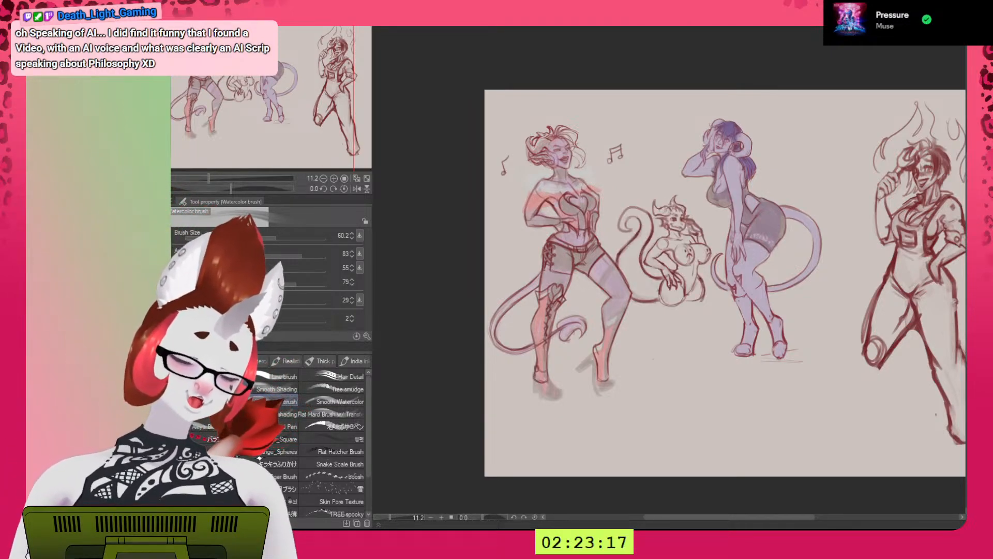
key(ctrl+y)
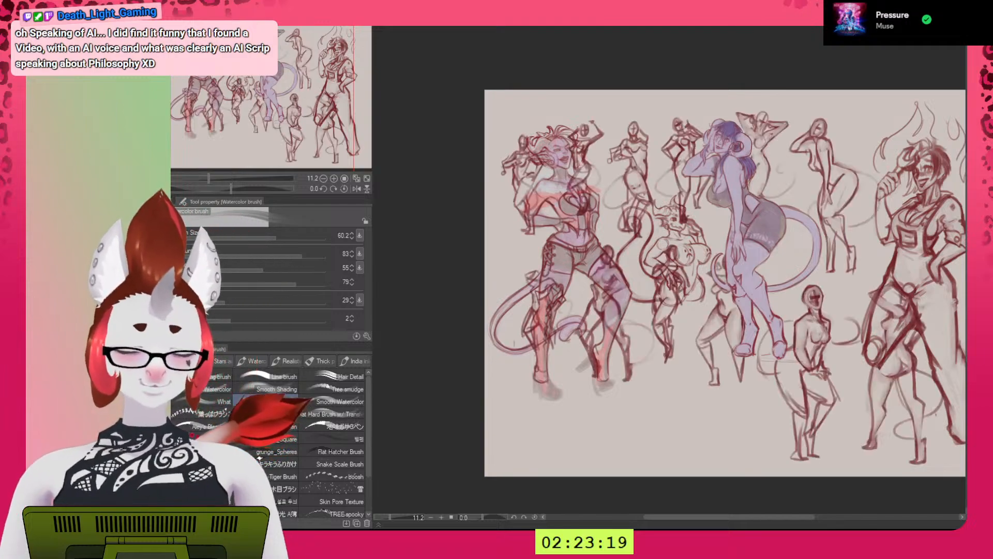
key(ctrl+z)
key(ctrl+y)
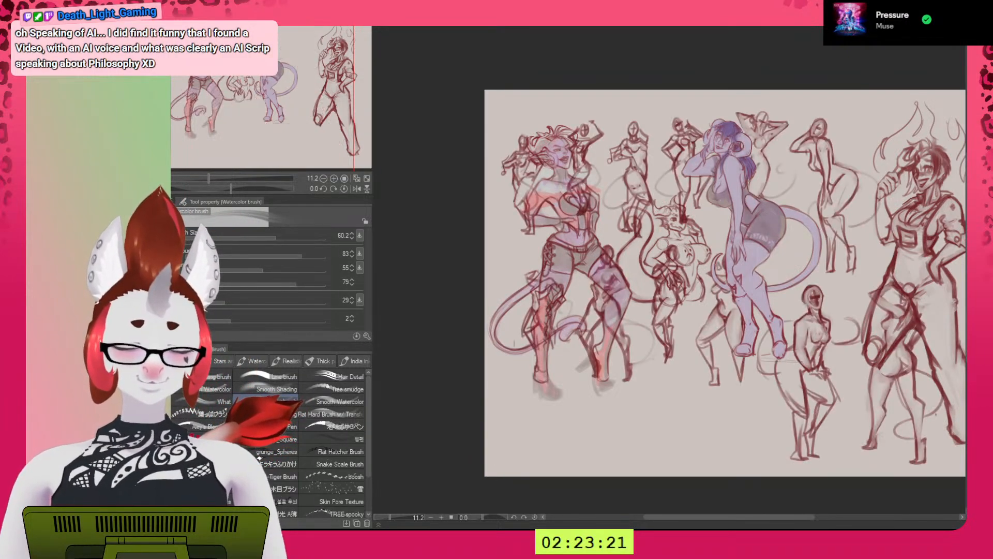
key(ctrl+z)
key(ctrl+y)
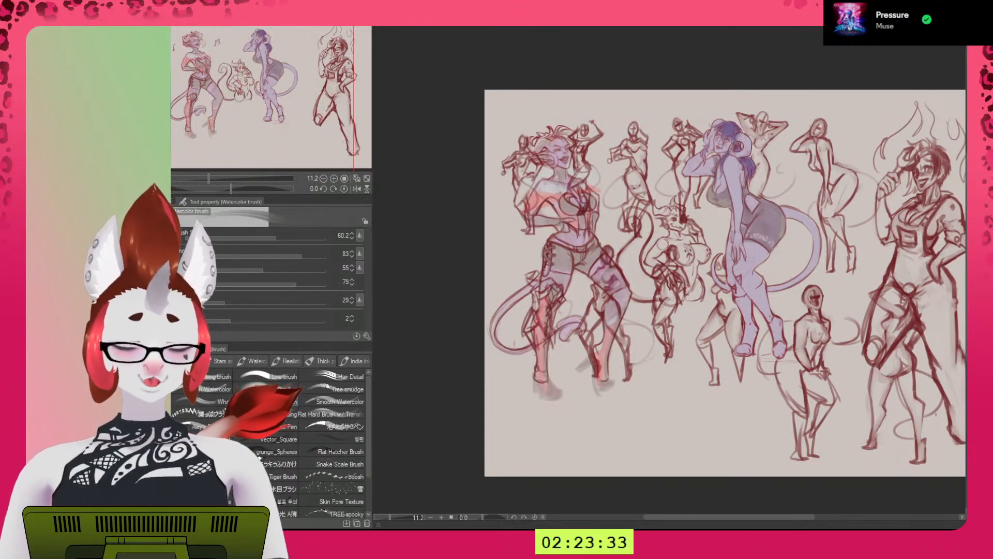
key(ctrl+z)
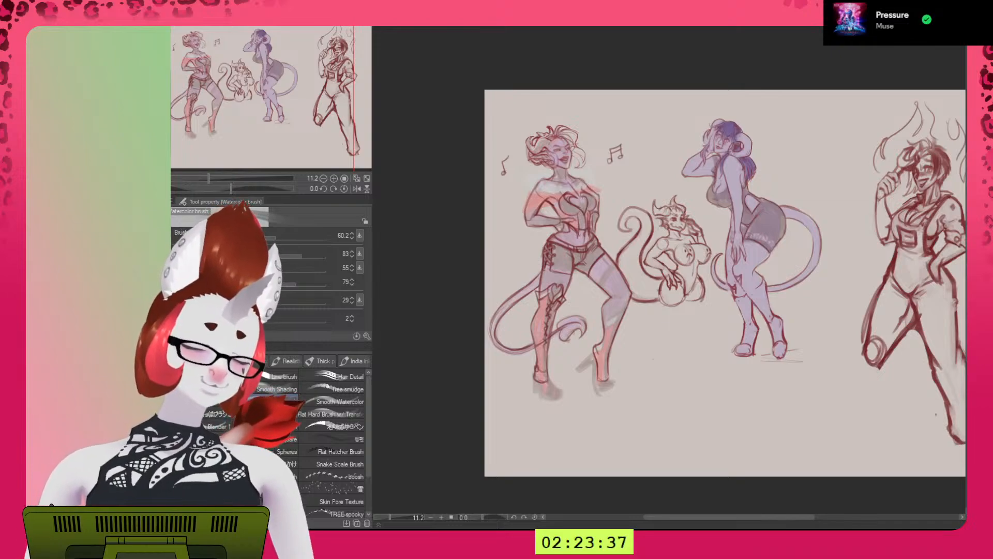
key(ctrl+z)
key(ctrl+y)
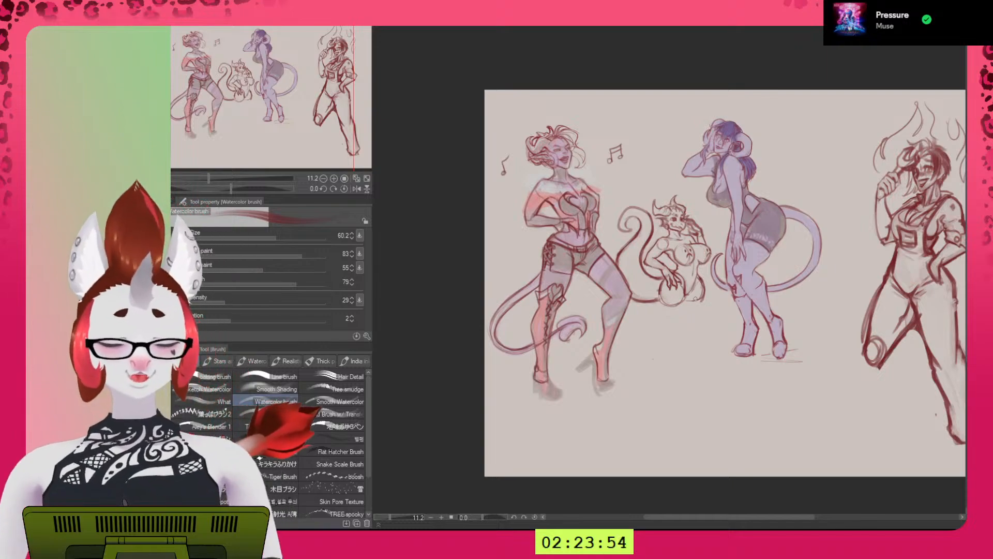
Redraw the crouching figure's outer hip curve on the side facing the blue-haired dancer, checking the canvas mirrored.
key(h)
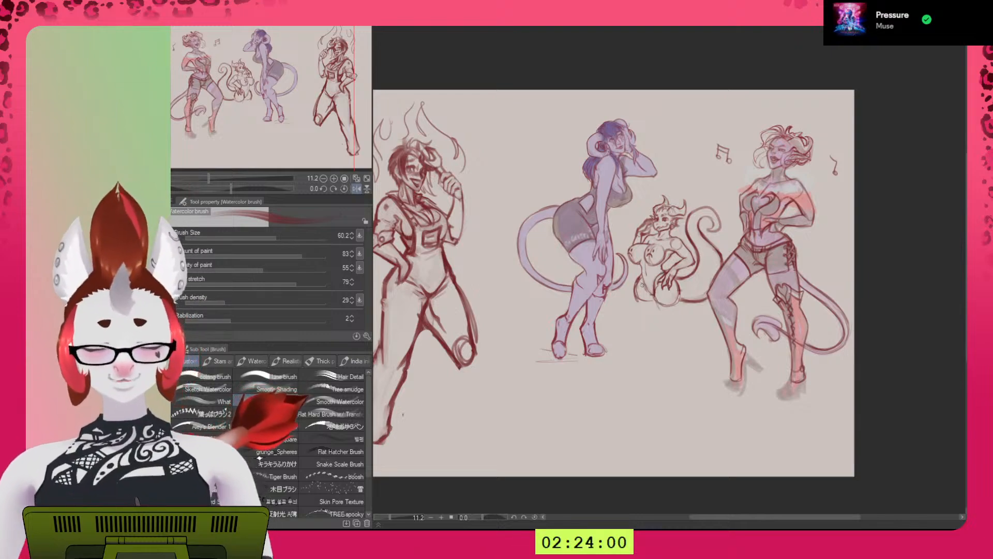
key(h)
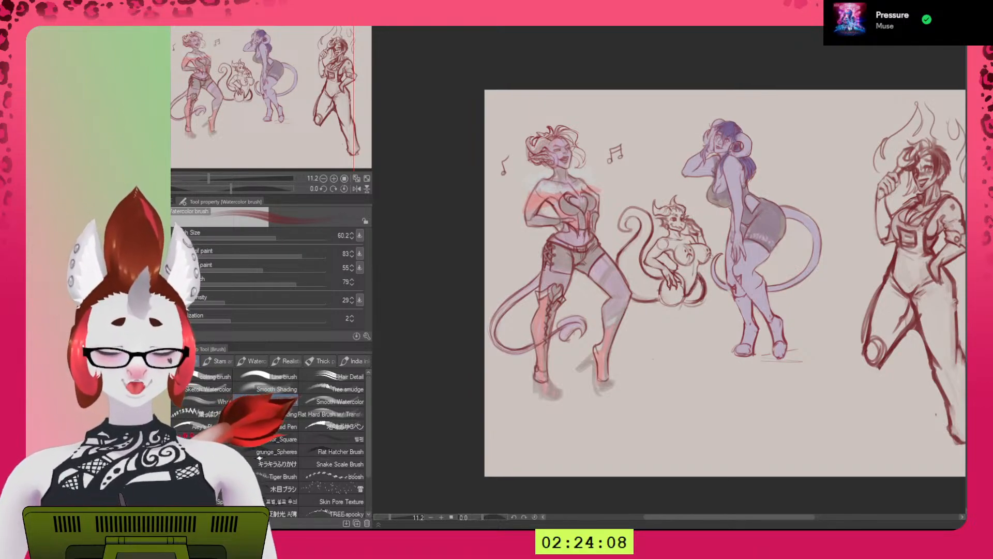
key(c)
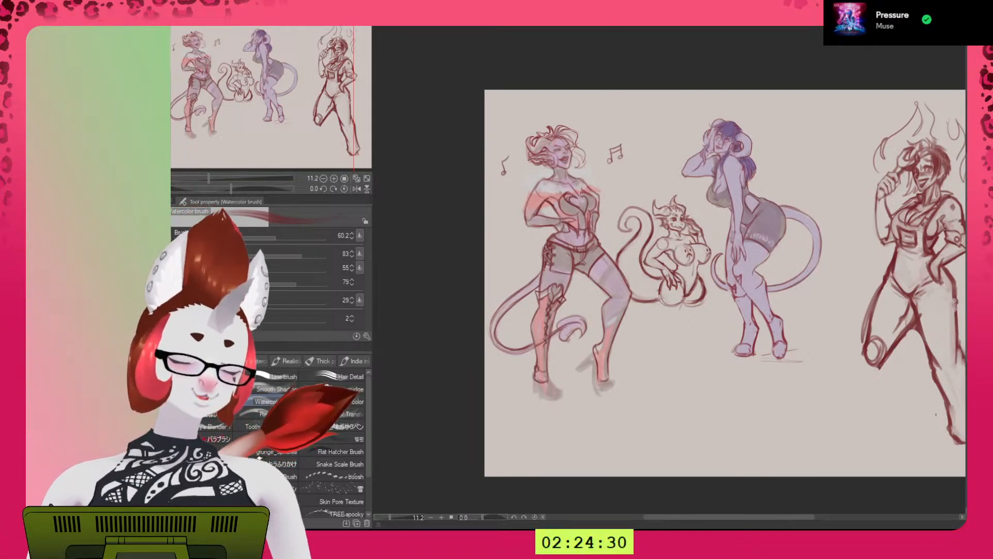
Sketch a bent thigh crossing in front of the crouching figure and a supporting leg running down to a foot, on the mirrored canvas.
key(h)
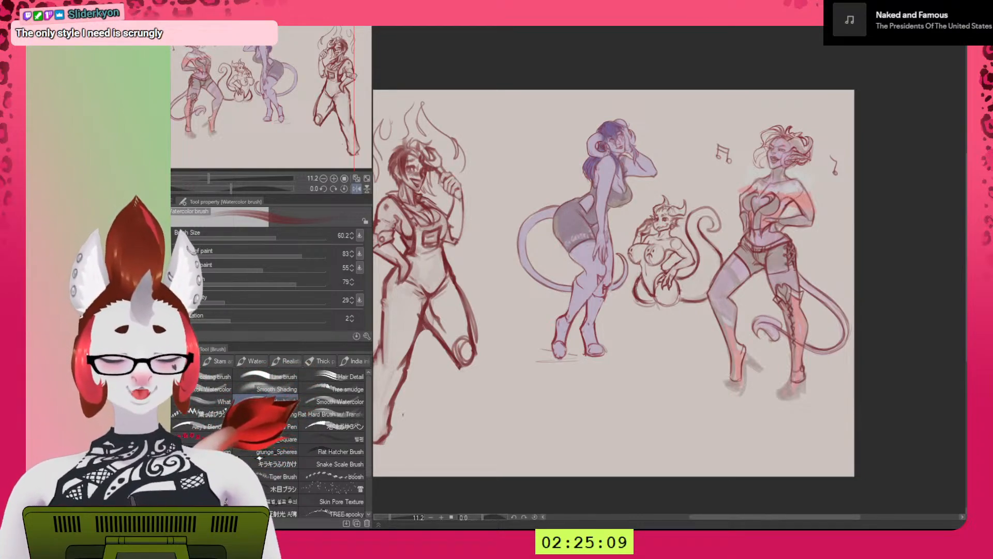
drag(655, 288, 632, 336)
mouse_move(652, 323)
mouse_down()
mouse_move(640, 336)
mouse_move(651, 329)
mouse_up()
mouse_move(648, 331)
mouse_down()
mouse_move(672, 311)
mouse_move(681, 290)
mouse_up()
drag(674, 308, 636, 334)
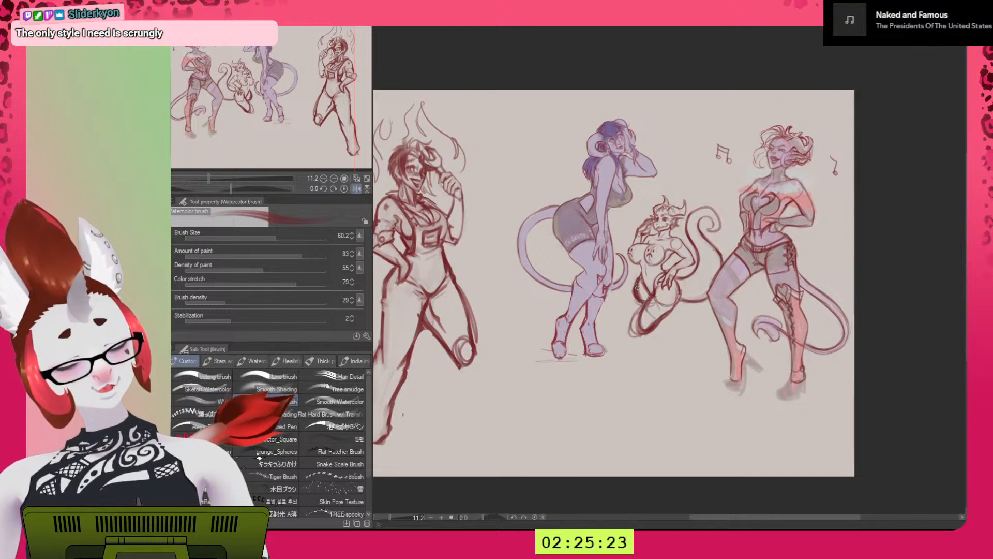
drag(672, 331, 680, 363)
mouse_move(672, 312)
mouse_down()
mouse_move(690, 367)
mouse_move(672, 367)
mouse_move(689, 368)
mouse_move(672, 367)
mouse_up()
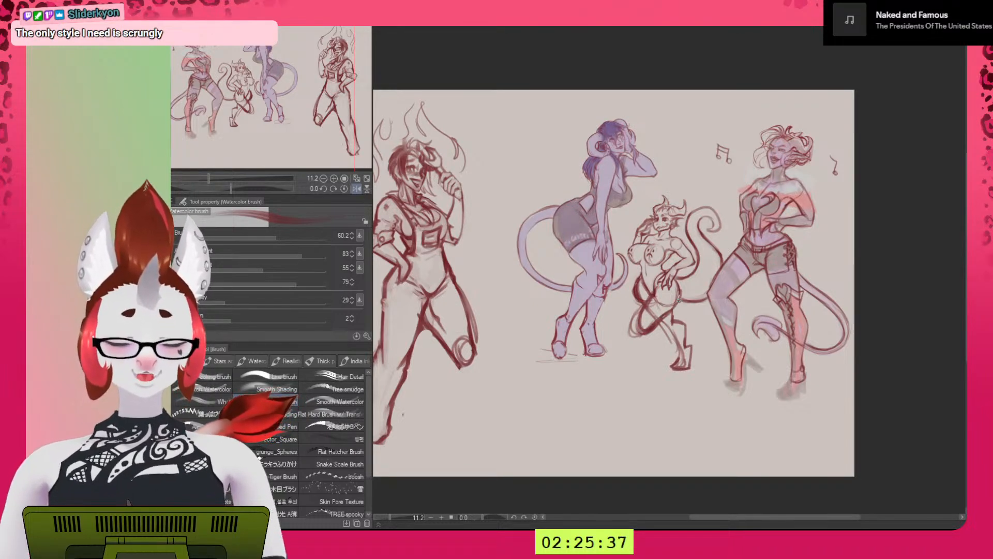
Try a lower-leg line running down from the crouching figure's crossed thigh, check it in both canvas orientations, and undo it.
key(h)
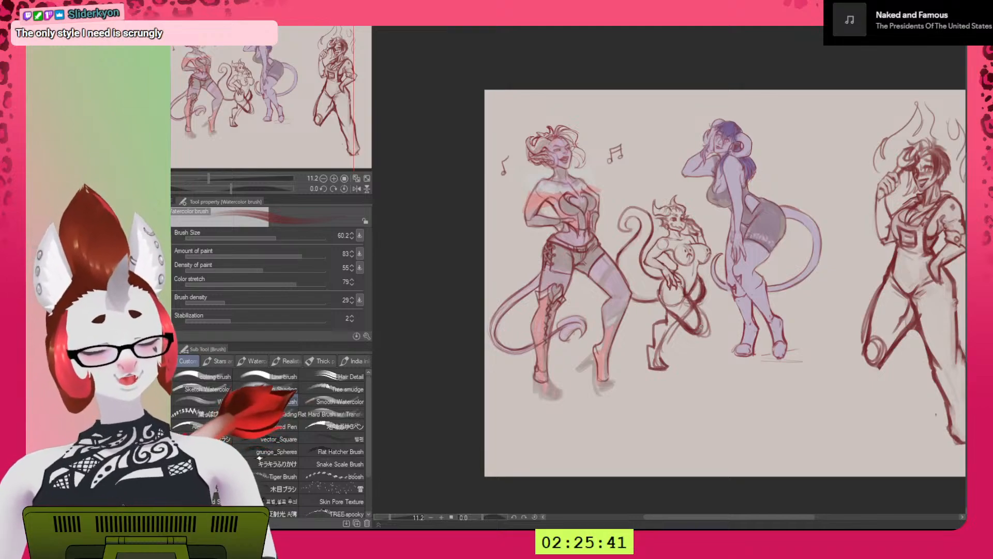
drag(707, 326, 670, 342)
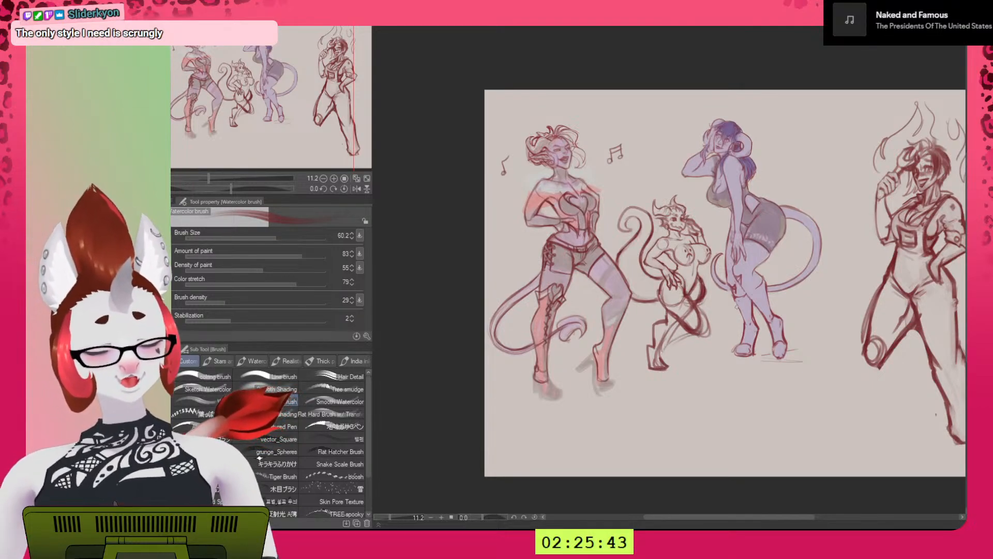
key(ctrl+z)
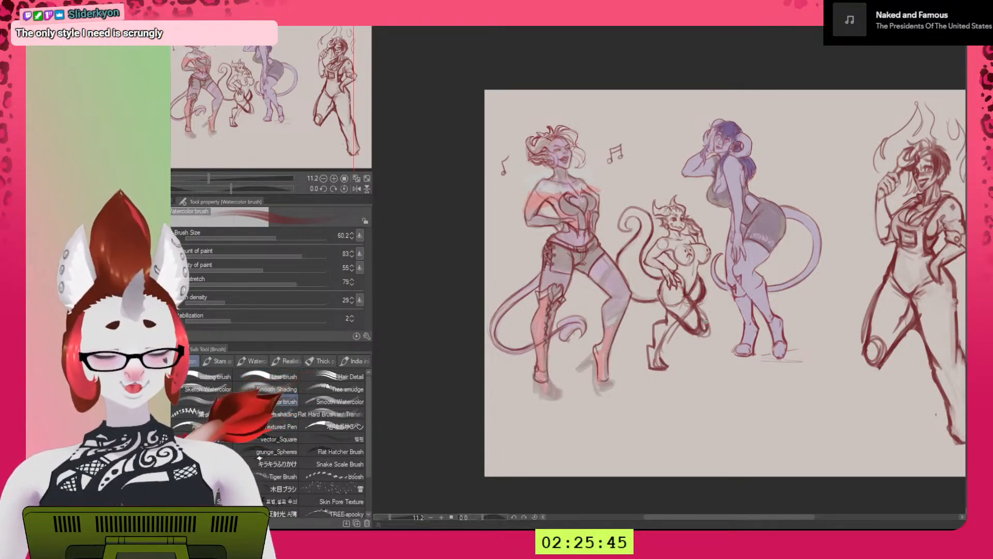
drag(706, 323, 730, 384)
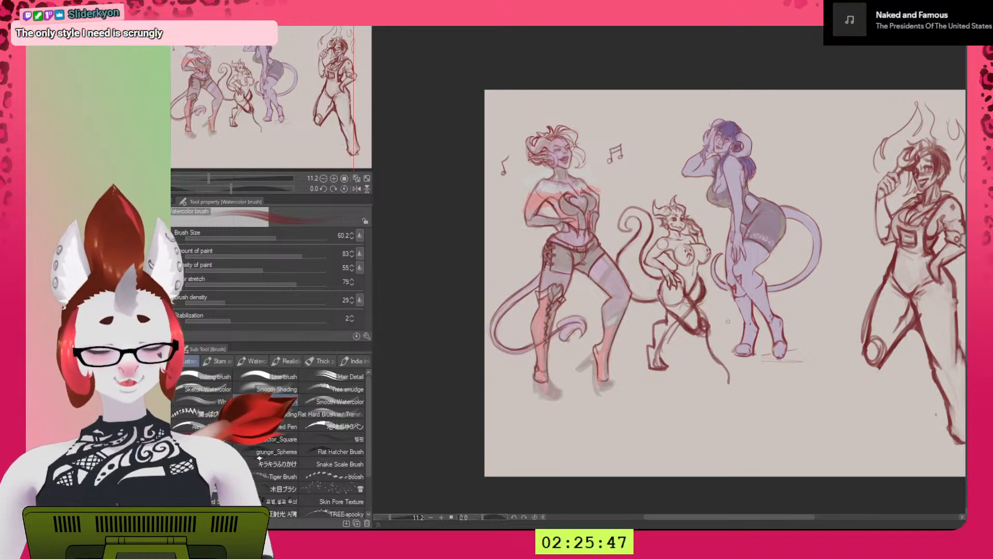
key(h)
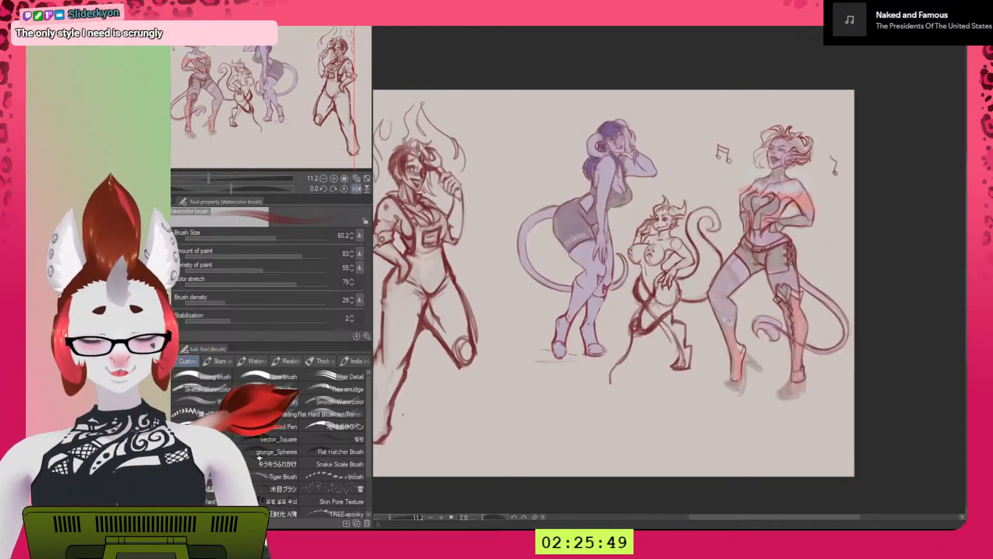
key(ctrl+z)
key(ctrl+z)
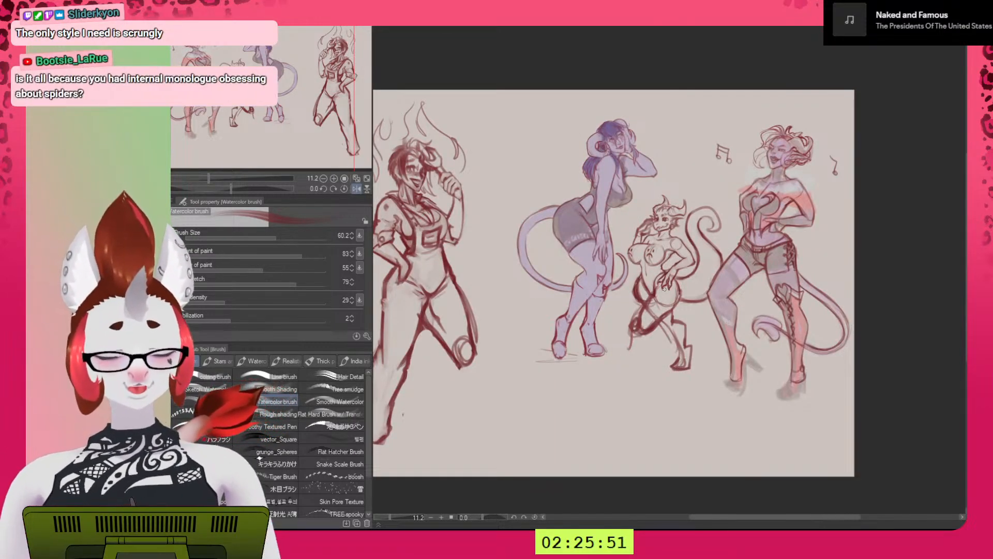
Set the brush size to 152.5 and fade out the crouching figure's crossed thigh lines, checking the canvas unmirrored.
key(])
key(])
mouse_move(660, 291)
mouse_down()
mouse_move(649, 322)
mouse_move(651, 305)
mouse_move(628, 334)
mouse_move(642, 315)
mouse_up()
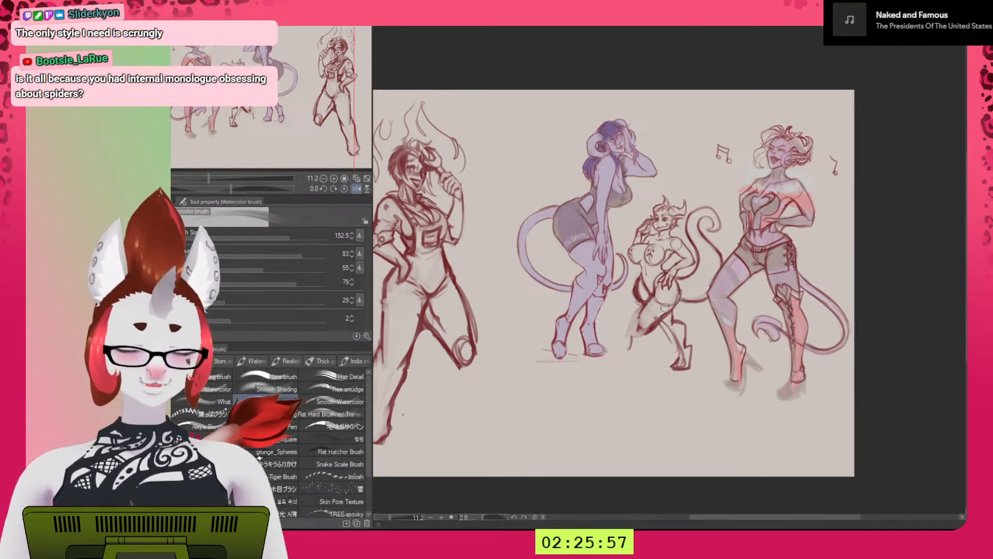
mouse_move(667, 305)
mouse_down()
mouse_move(635, 327)
mouse_move(637, 315)
mouse_move(657, 327)
mouse_move(634, 331)
mouse_move(634, 310)
mouse_move(641, 339)
mouse_up()
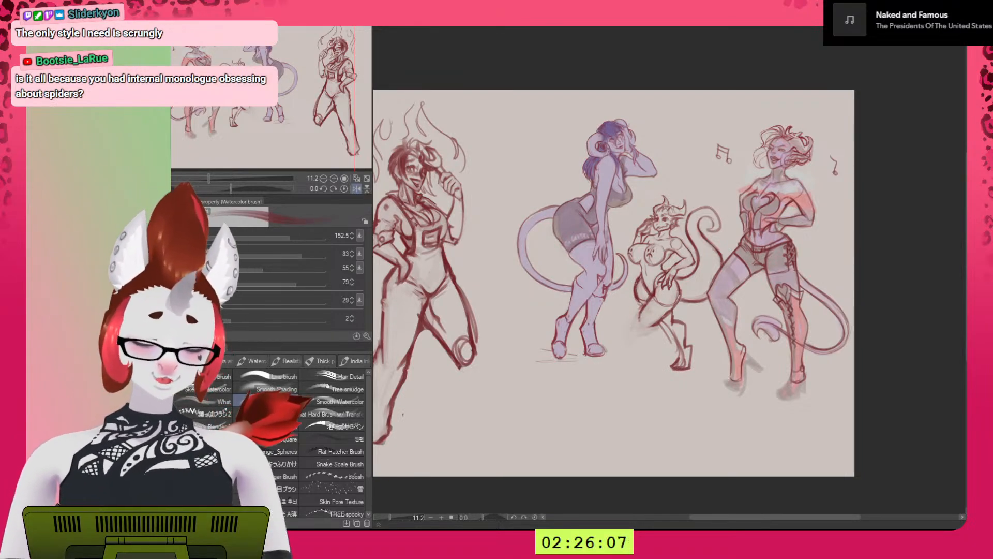
key(h)
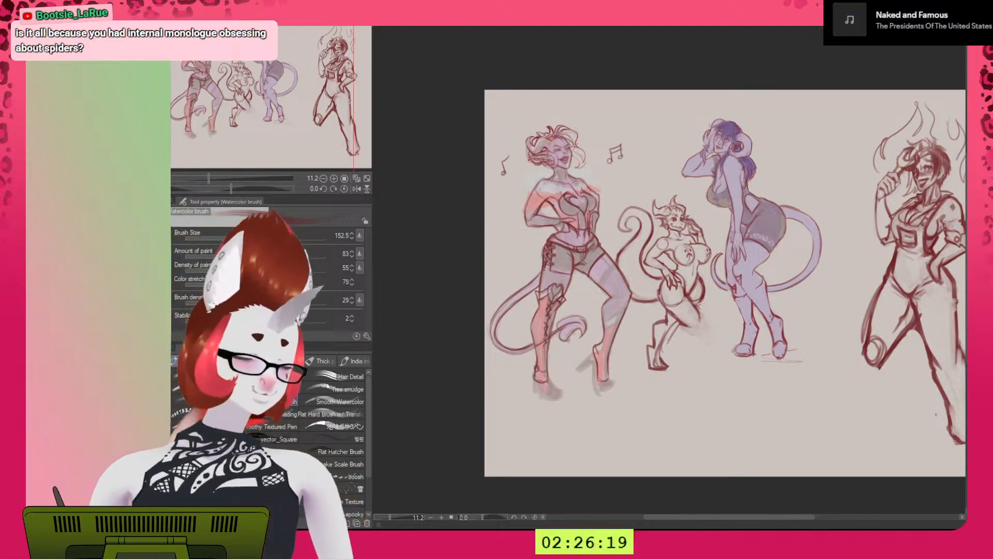
With the brush size at 68.4, add a clawed foot to the crouching figure's supporting leg and redraw the forward thigh down to the knee.
key(h)
key(bracketleft)
key(bracketleft)
key(bracketleft)
key(bracketleft)
key(bracketleft)
key(bracketleft)
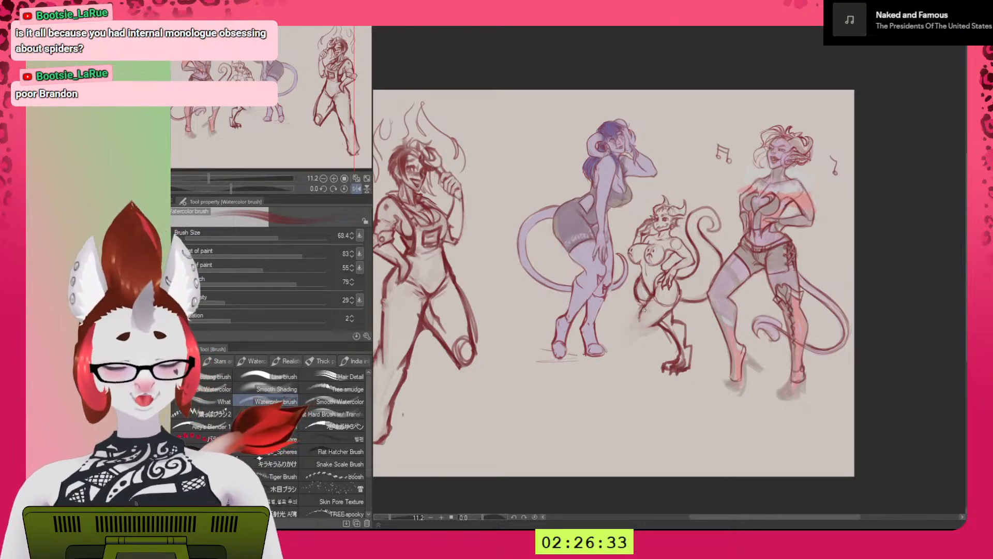
mouse_move(642, 307)
mouse_down()
mouse_move(660, 318)
mouse_move(645, 317)
mouse_move(644, 304)
mouse_move(638, 330)
mouse_up()
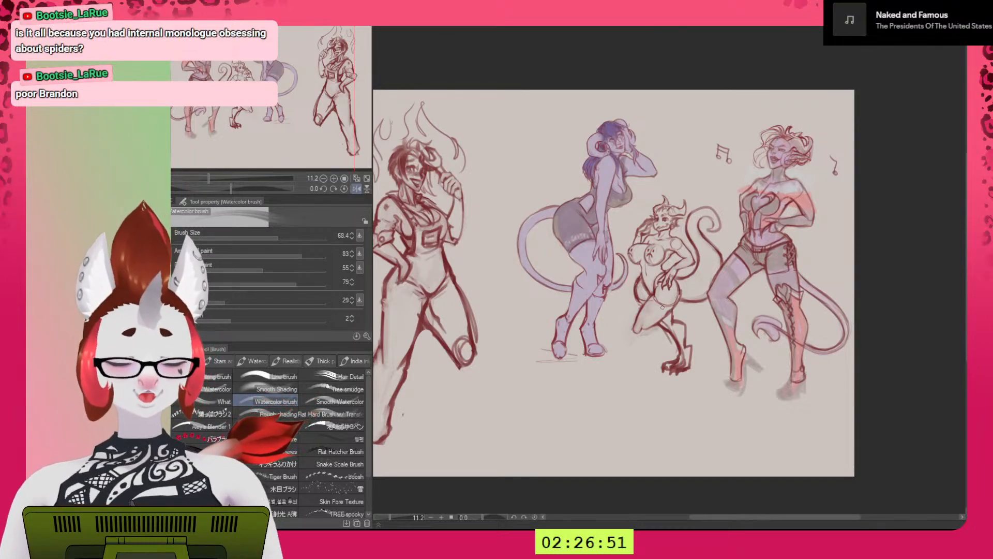
Try a rounded knee outline at the end of the crouching figure's forward thigh, check it mirrored, and undo it.
key(x)
key(h)
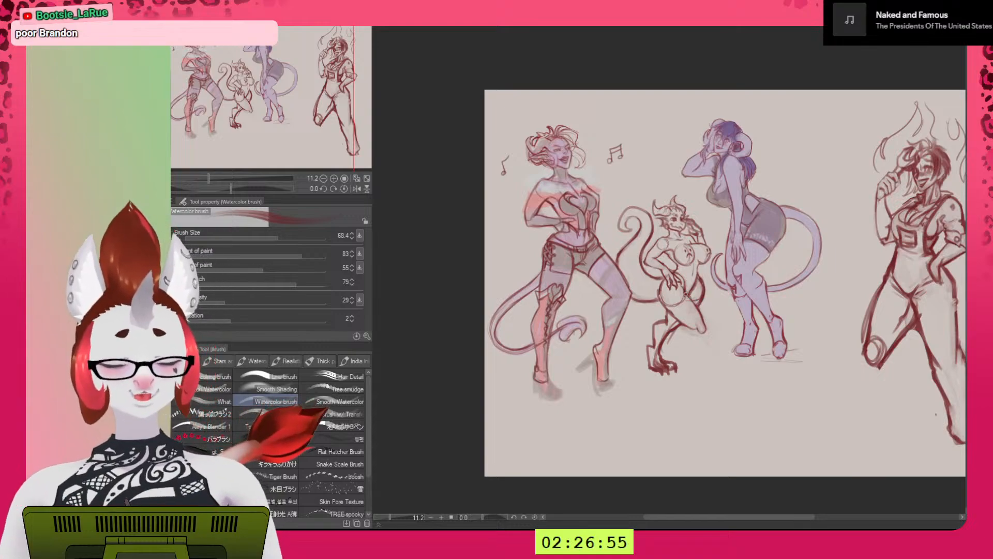
key(c)
key(c)
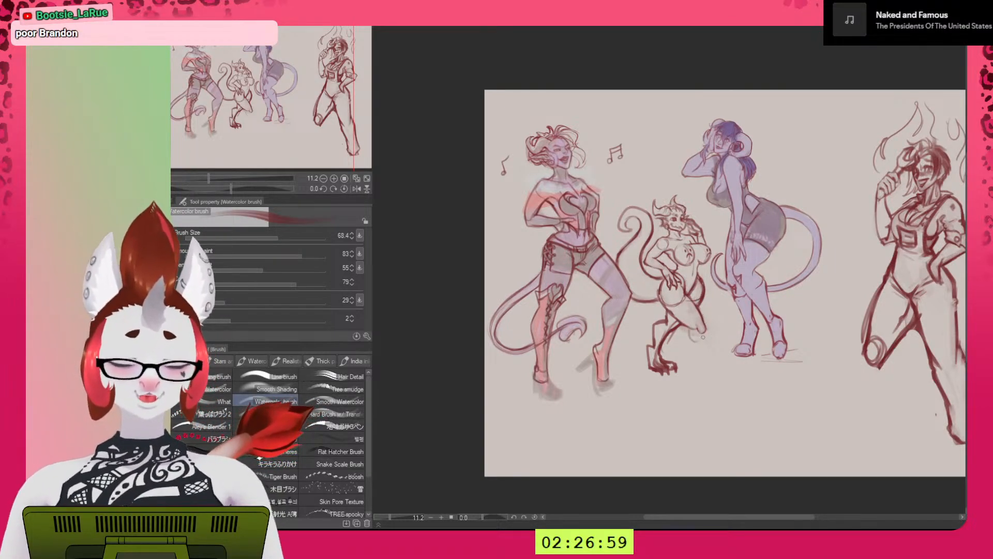
drag(702, 337, 704, 328)
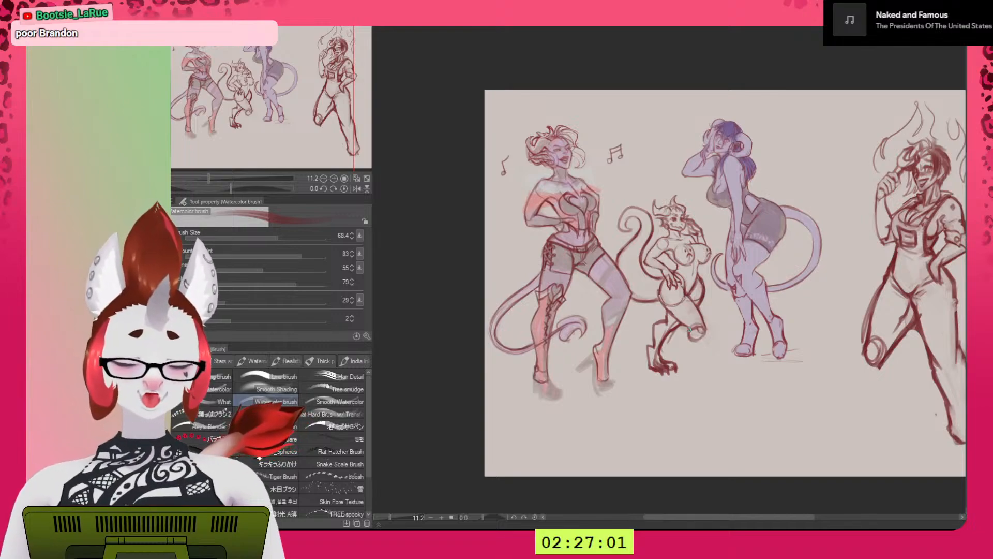
key(h)
key(ctrl+z)
key(ctrl+z)
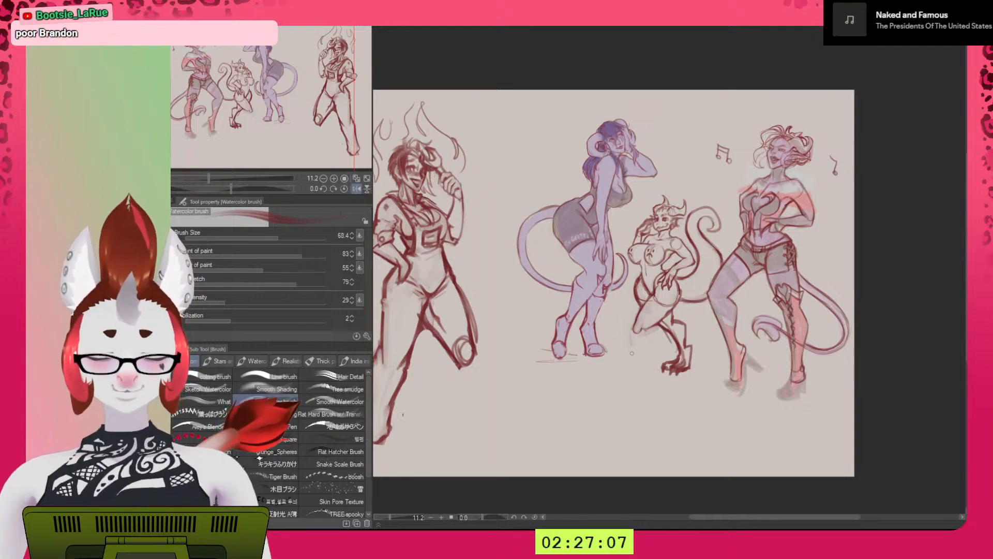
Sketch the knee and upper shin of the crouching figure's forward leg, angled down and outward, checking both canvas orientations.
drag(630, 355, 642, 342)
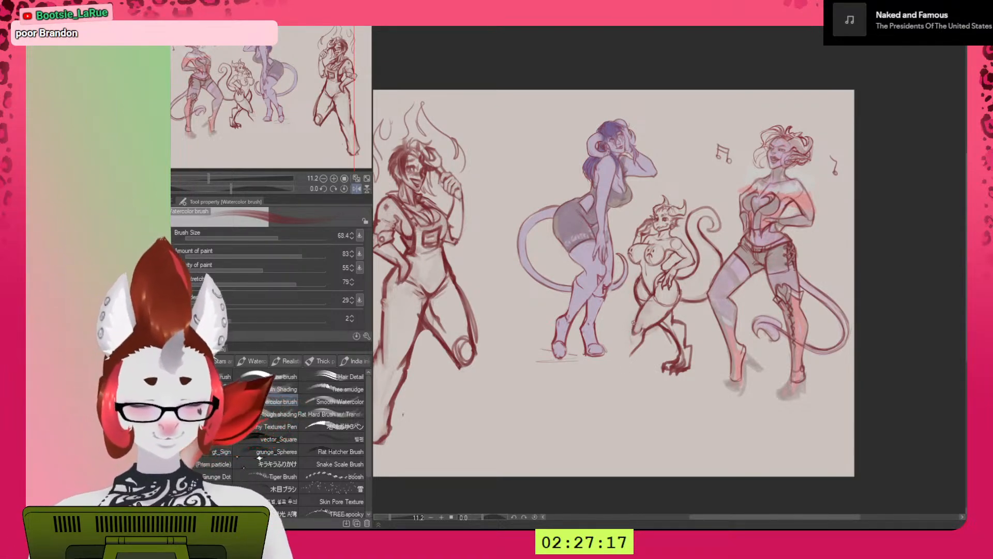
drag(633, 329, 623, 355)
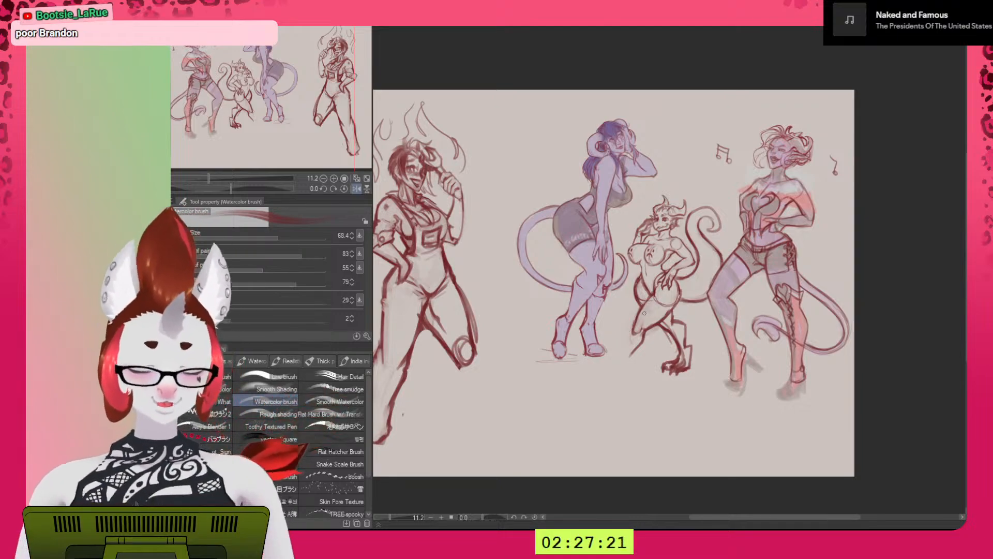
key(h)
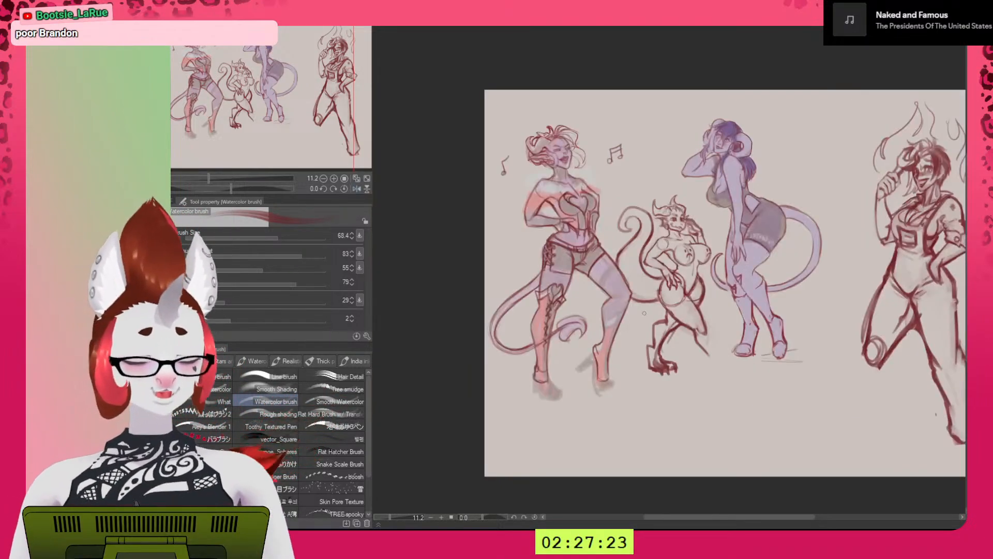
key(h)
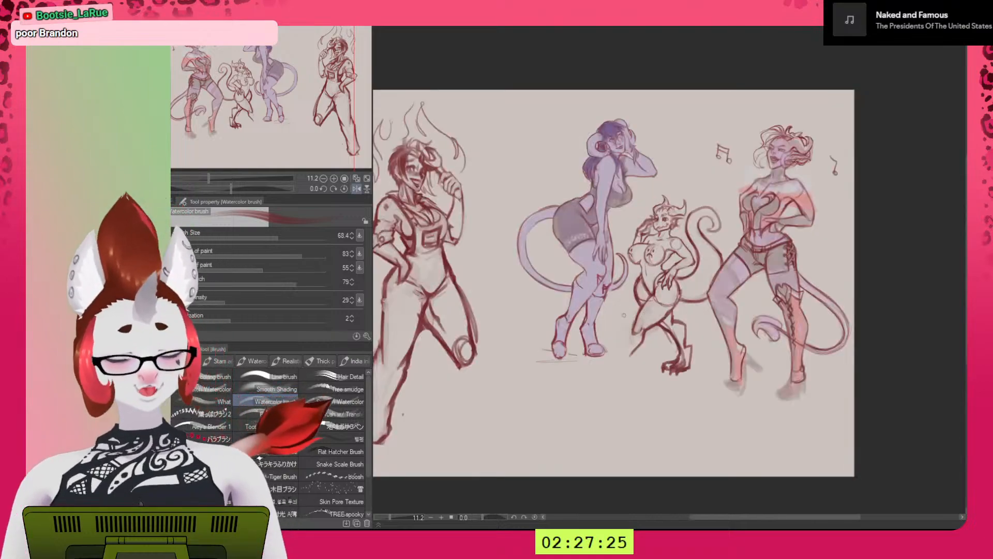
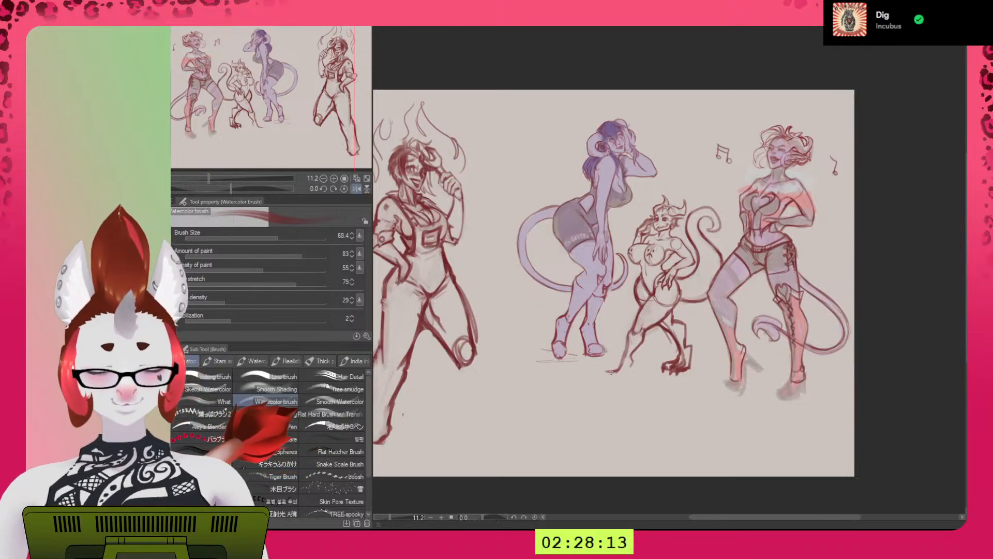
Sketch over the small horned figure's extended front foot, then erase that foot back to the ankle.
mouse_move(609, 376)
mouse_down()
mouse_move(635, 358)
mouse_move(608, 379)
mouse_up()
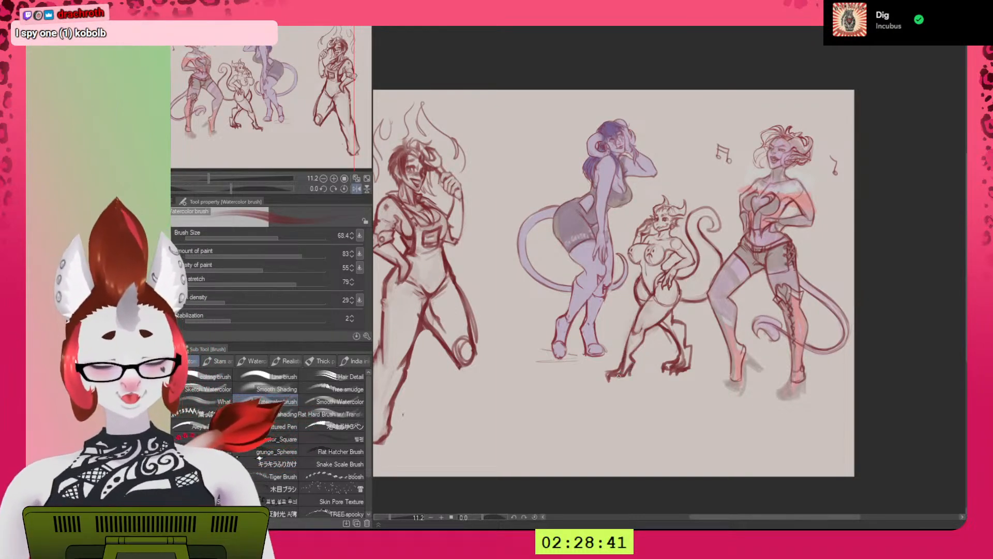
key(c)
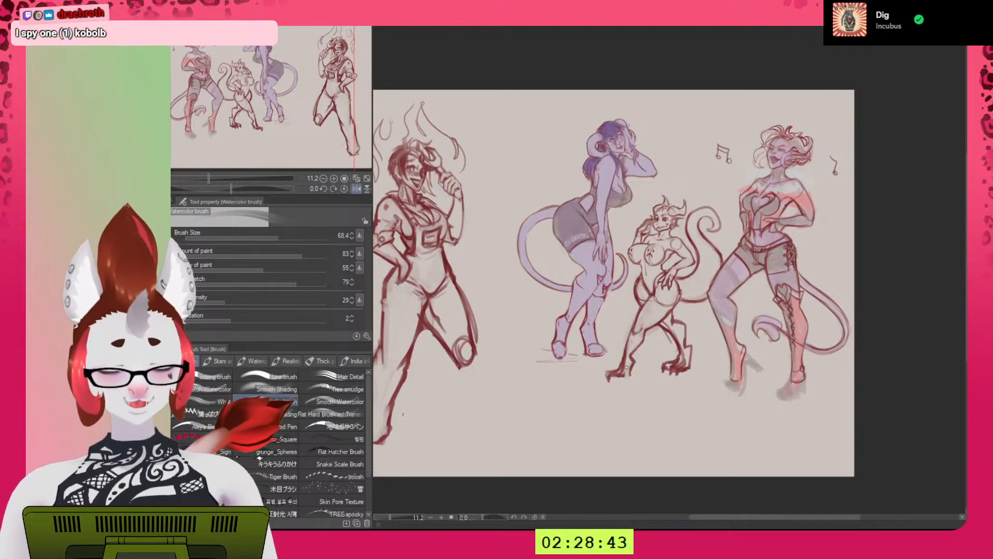
drag(615, 382, 607, 384)
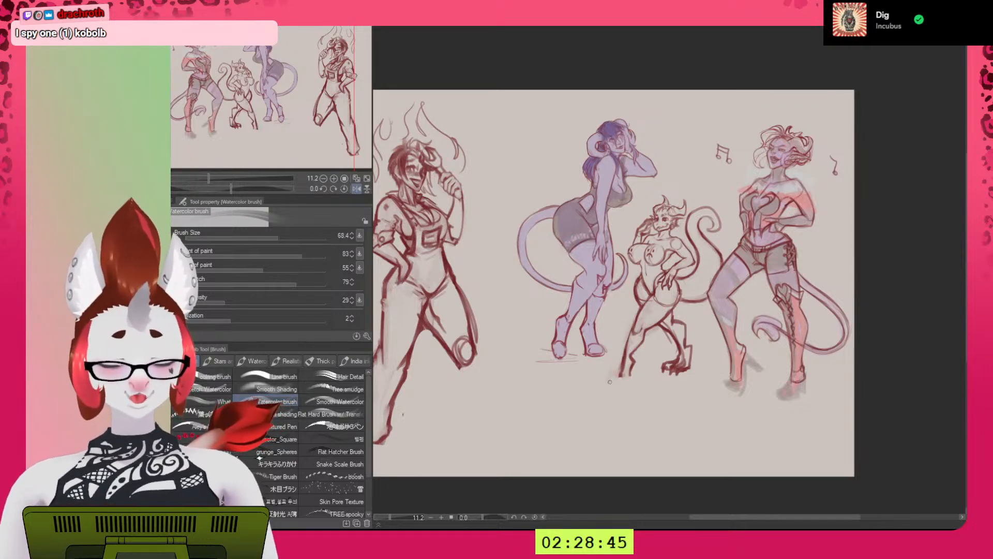
key(h)
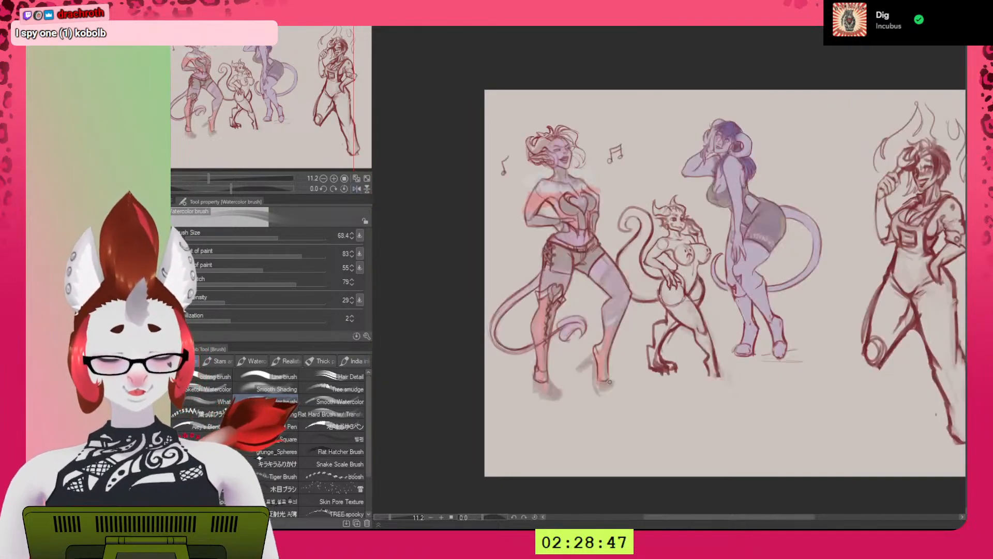
Redraw both feet of the small horned figure with separate clawed toes, reducing the brush size to 44.9 for the details.
key(c)
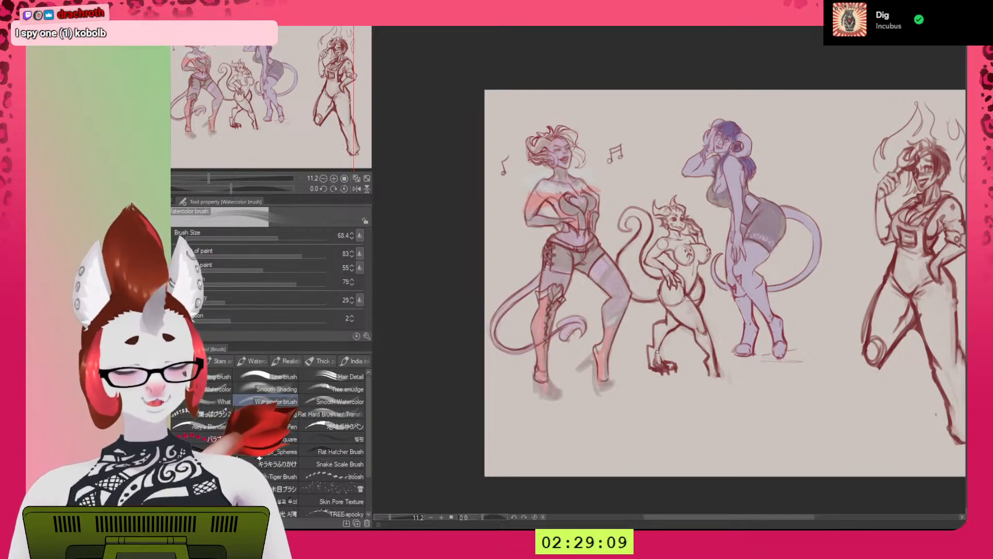
key(h)
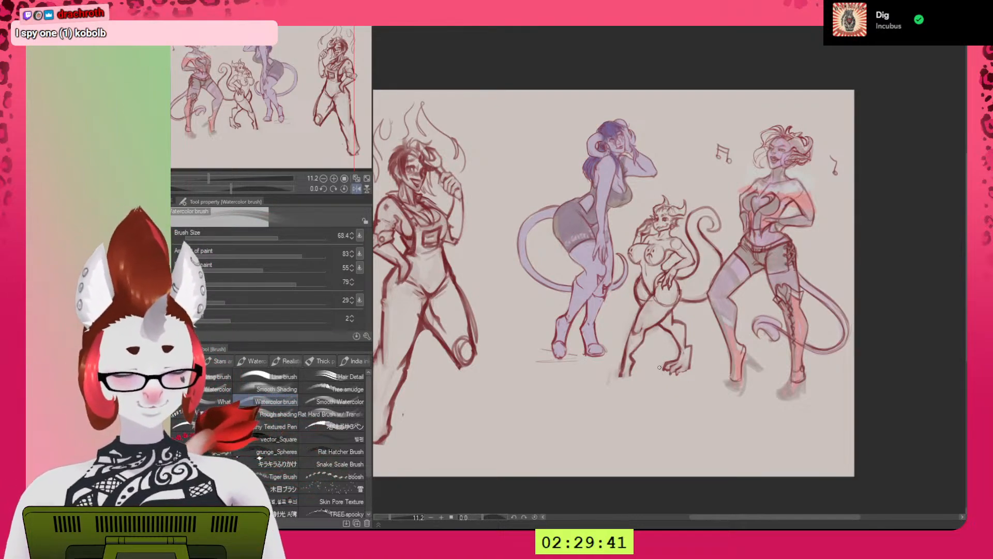
key(c)
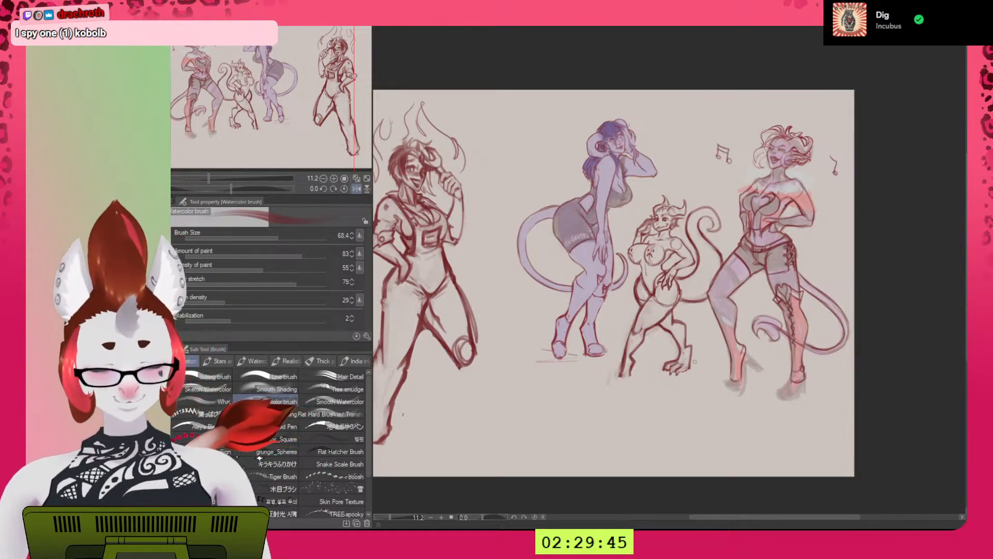
key(c)
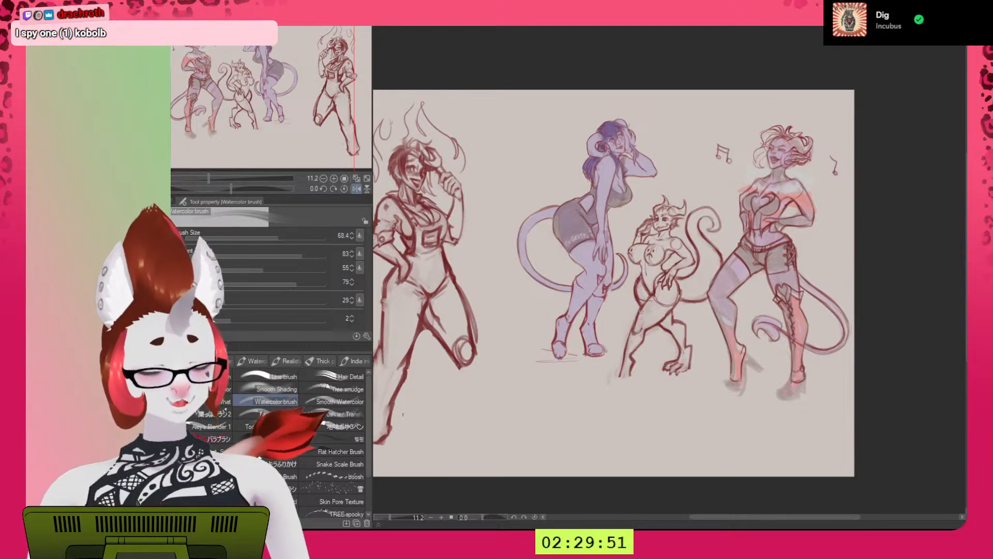
key(c)
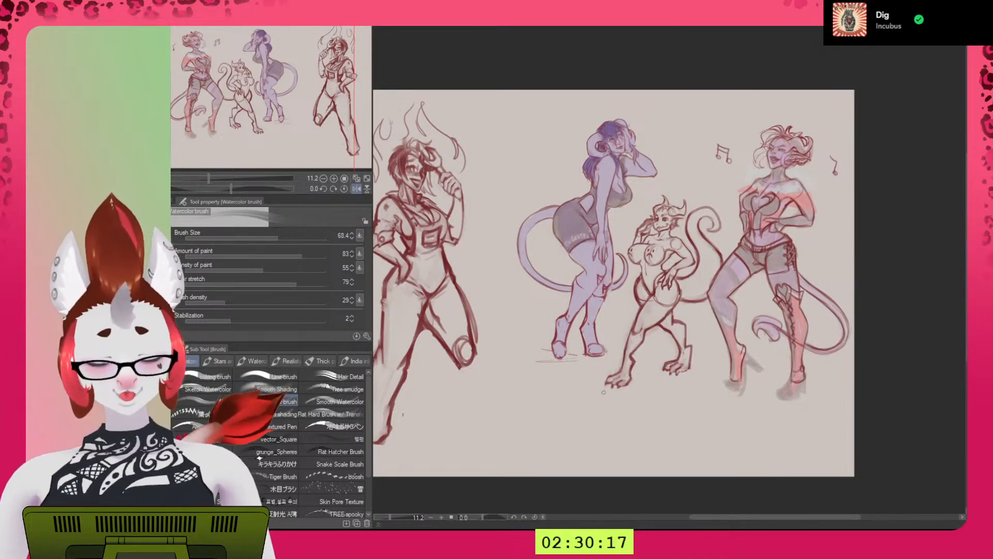
key(c)
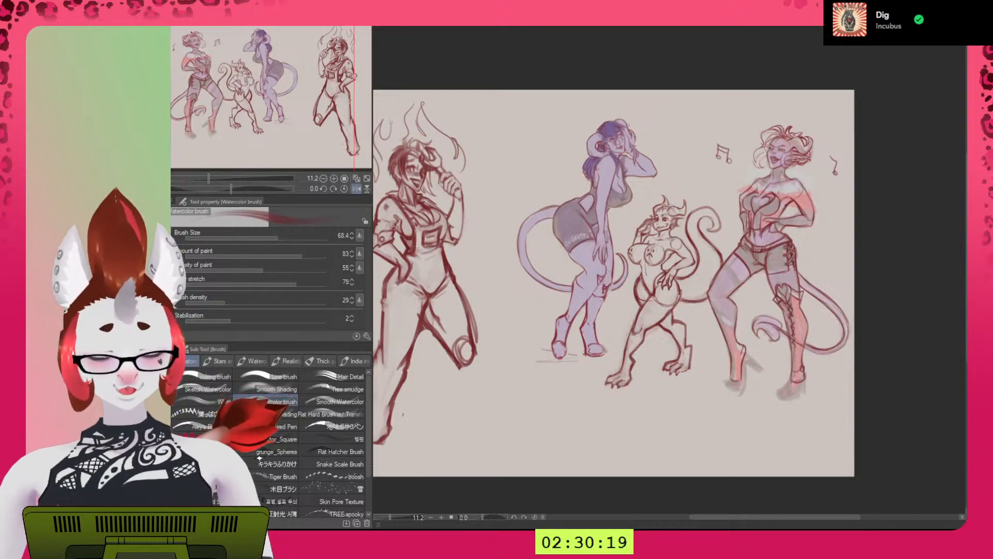
key(bracketleft)
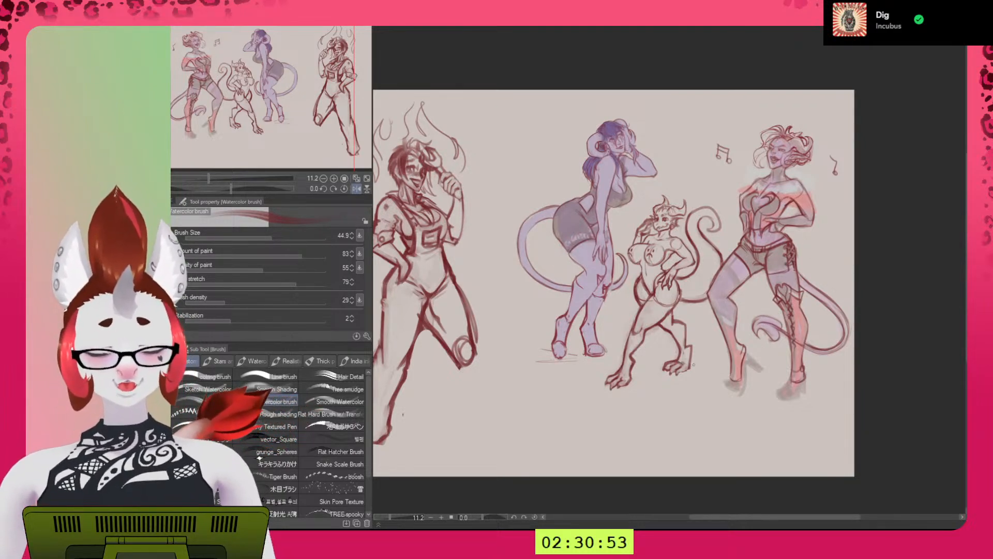
Compare the group's poses and composition in mirrored and unmirrored view.
key(h)
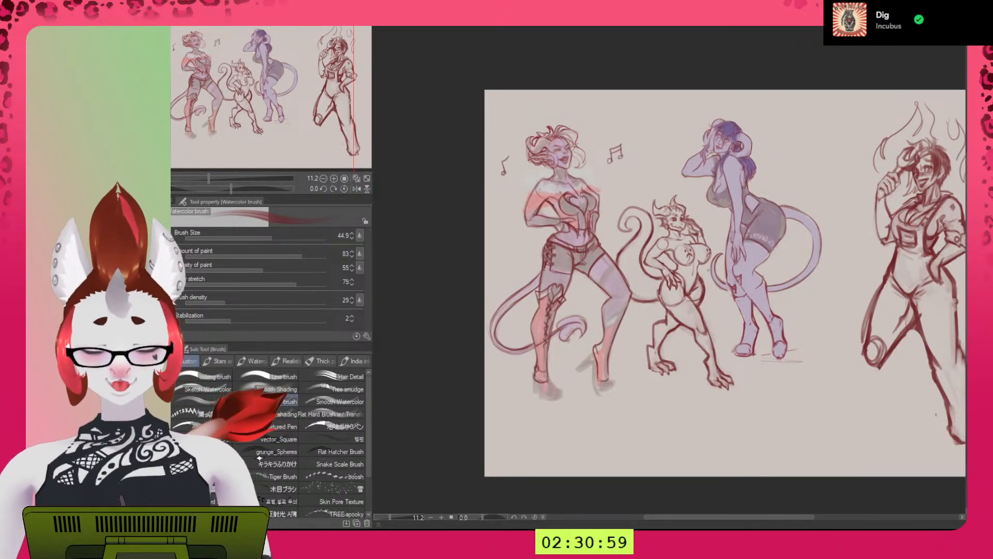
key(h)
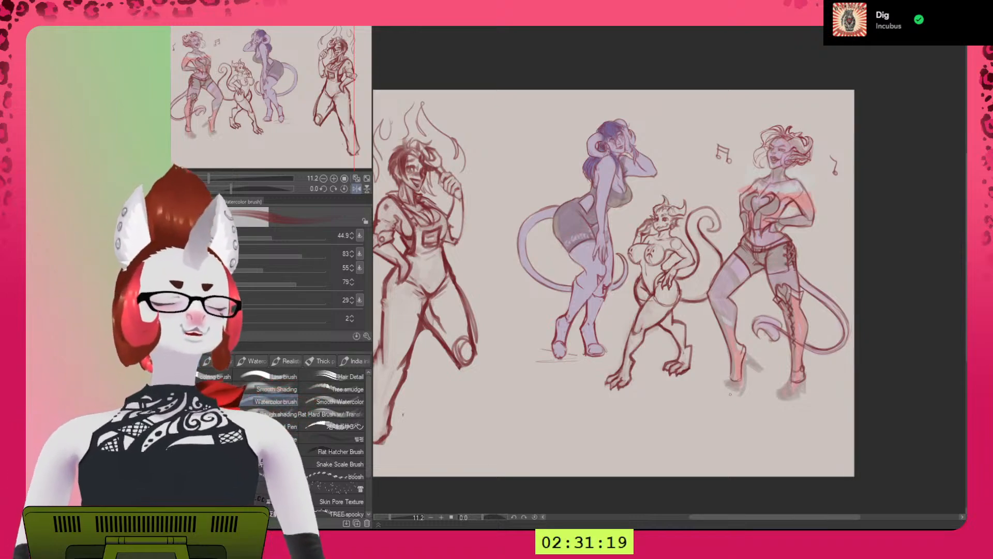
key(h)
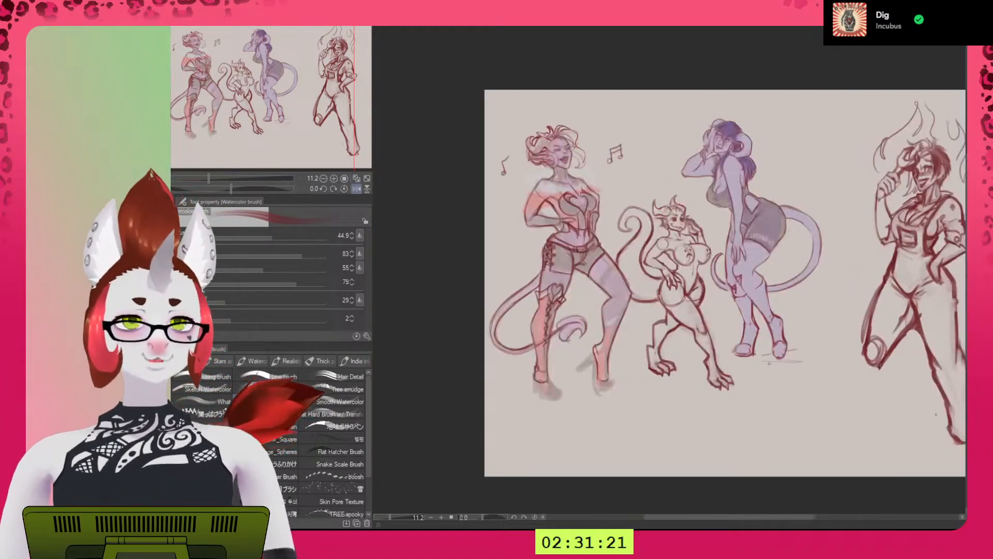
drag(818, 408, 715, 416)
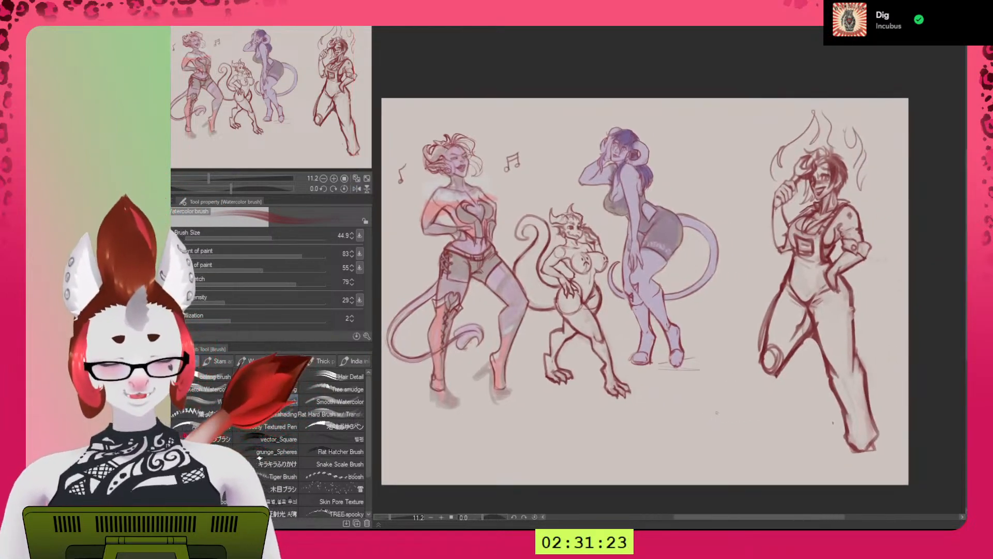
key(h)
drag(757, 422, 724, 425)
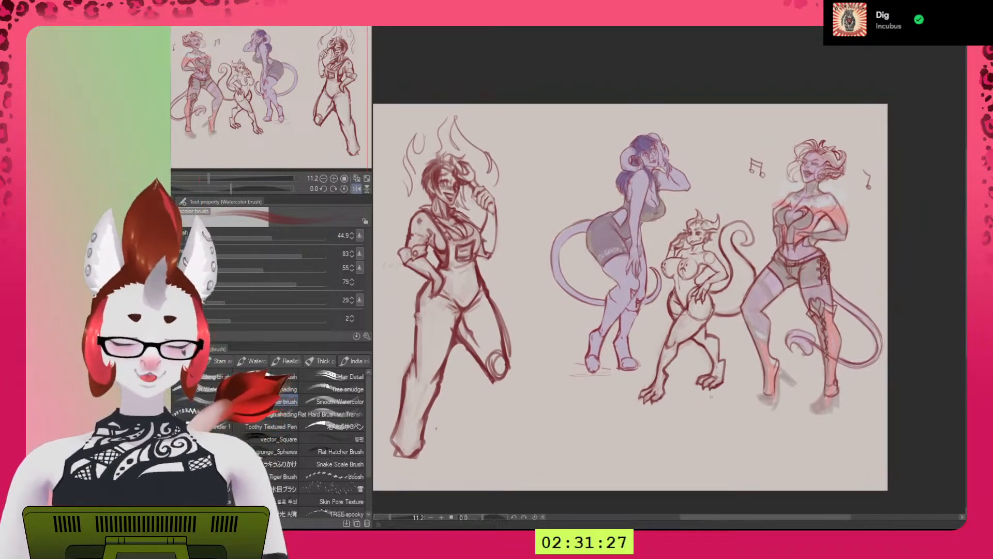
Lasso the small horned figure's front lower leg and foot, shift it slightly outward and up, and deselect.
scroll(725, 415, down, 2)
scroll(704, 405, up, 4)
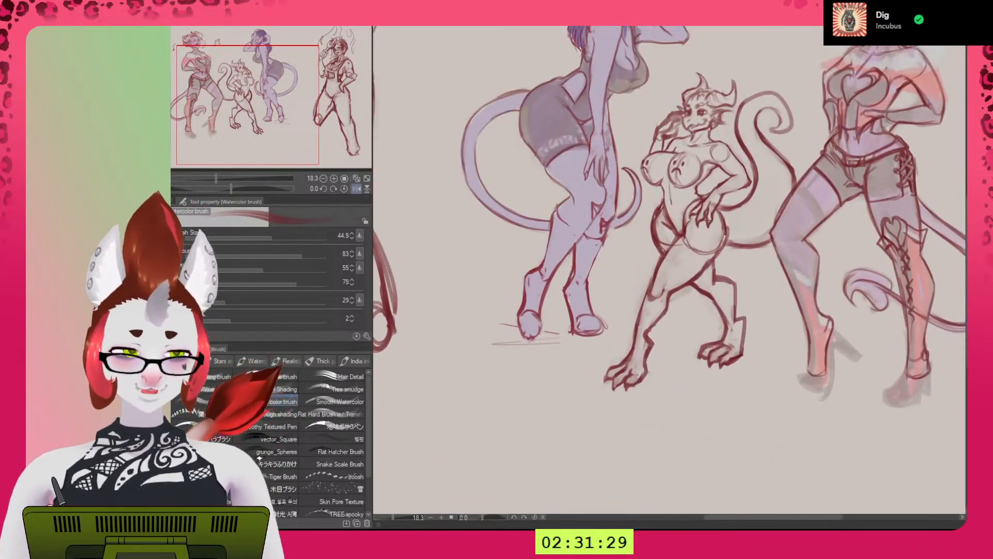
key(m)
mouse_move(675, 304)
mouse_down()
mouse_move(633, 331)
mouse_move(644, 408)
mouse_move(673, 301)
mouse_up()
click(674, 435)
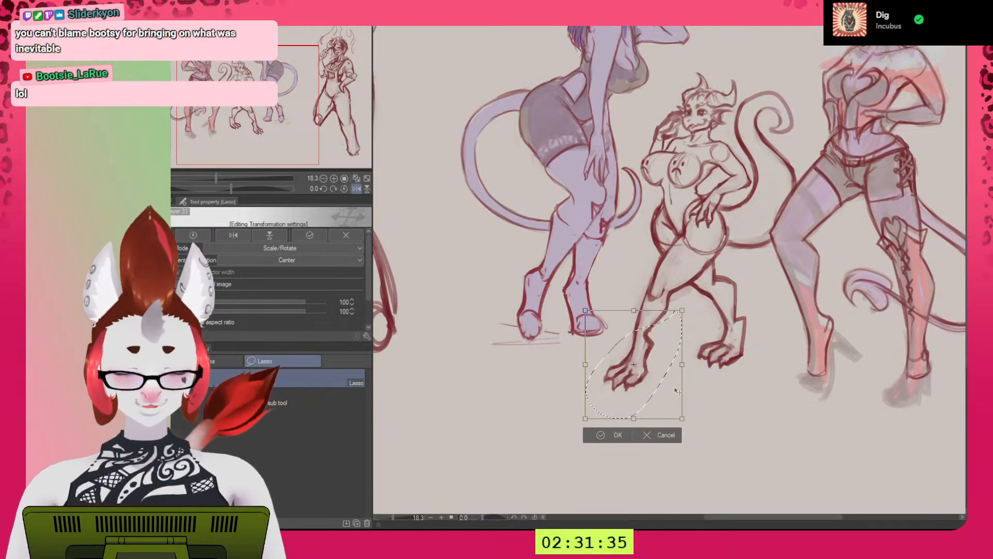
key(Escape)
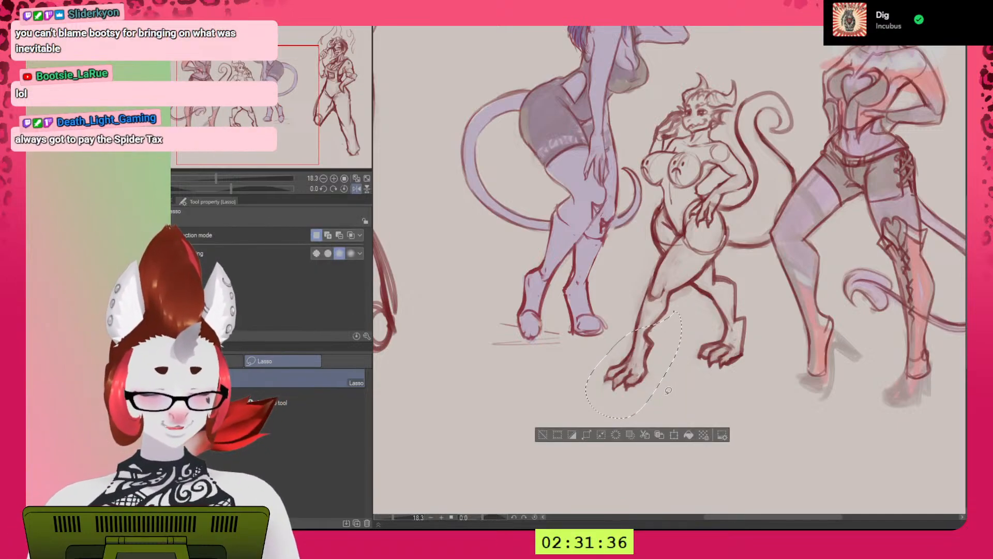
click(674, 435)
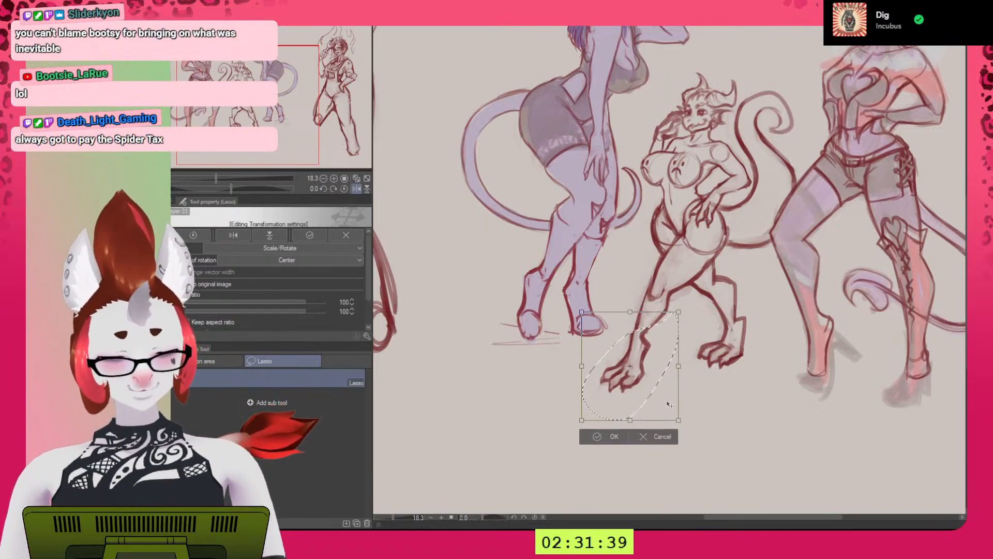
drag(671, 403, 659, 397)
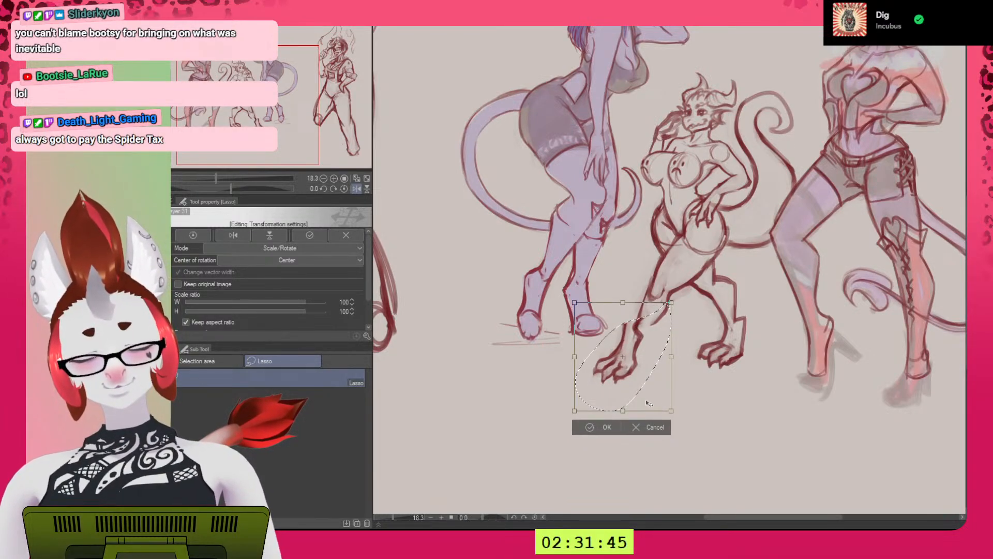
click(589, 425)
key(ctrl+d)
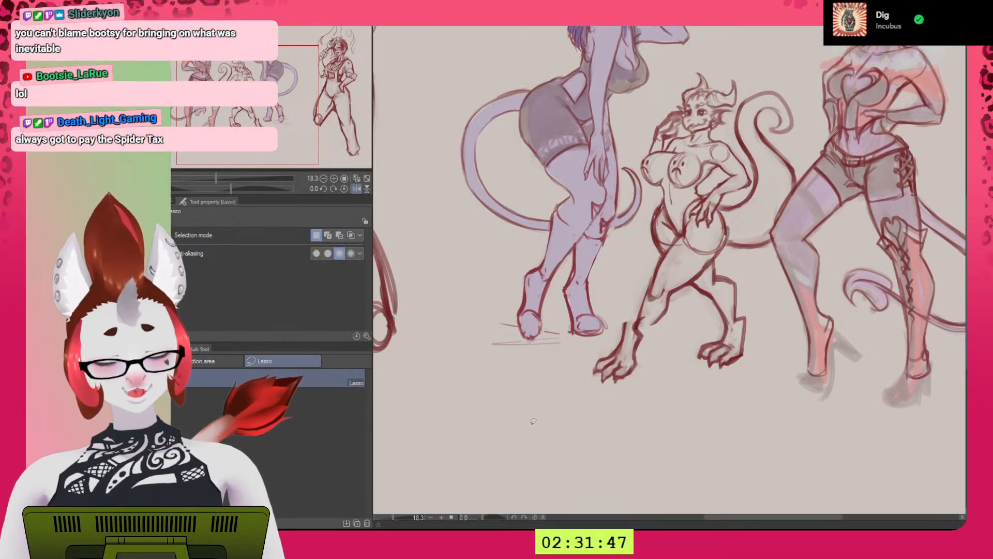
Redraw the shin and calf lines with the Watercolor brush to reconnect the moved foot to the knee.
key(b)
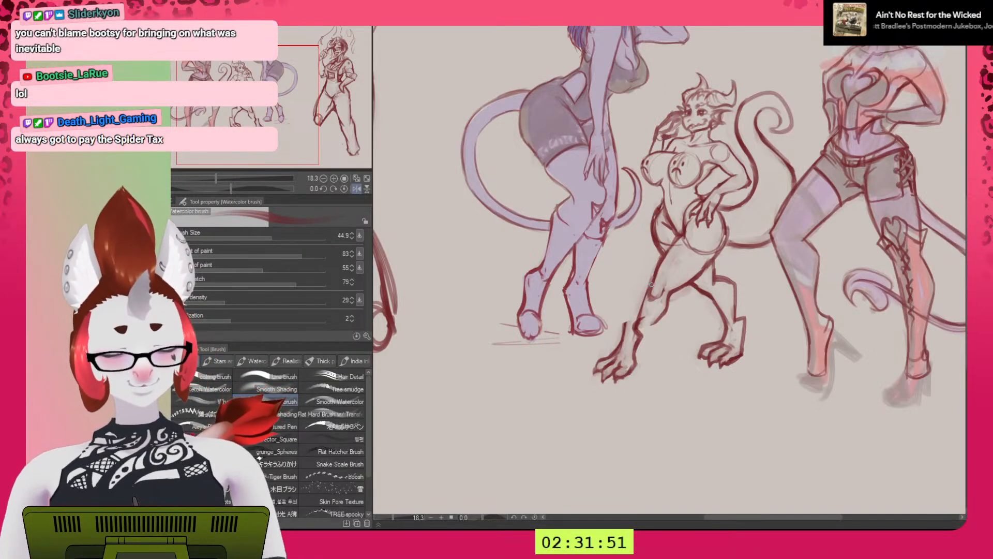
drag(626, 326, 653, 278)
drag(638, 332, 669, 299)
drag(638, 330, 668, 302)
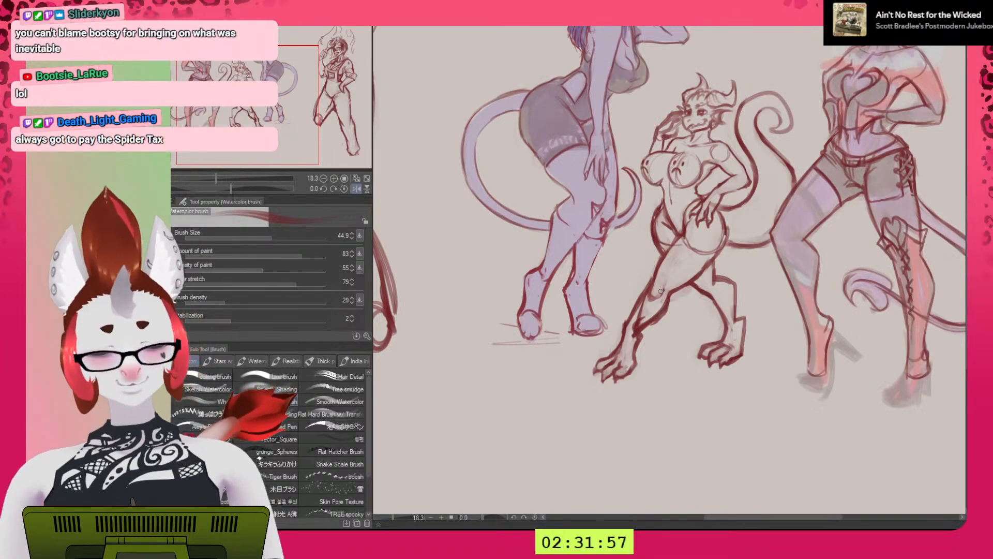
Clean up the reconnected lower leg's outline with the transparent colour at brush size 89.8.
key(c)
key(])
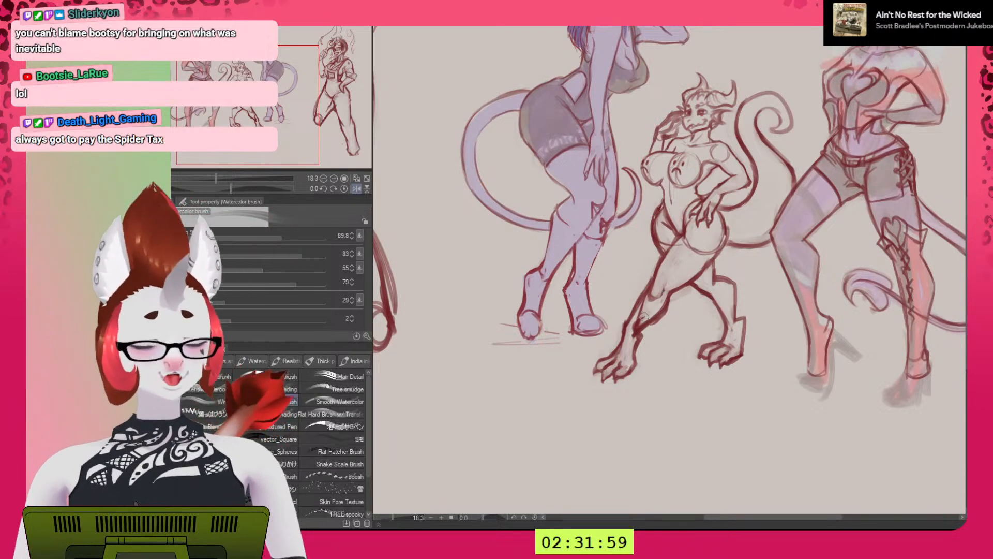
mouse_move(639, 312)
mouse_down()
mouse_move(663, 272)
mouse_move(637, 337)
mouse_up()
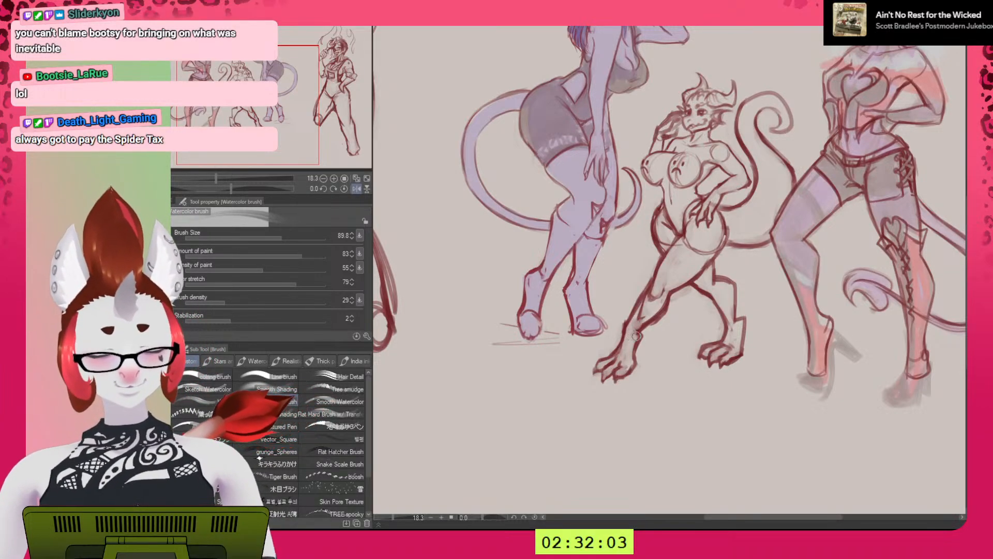
mouse_move(672, 309)
mouse_down()
mouse_move(641, 335)
mouse_move(664, 315)
mouse_up()
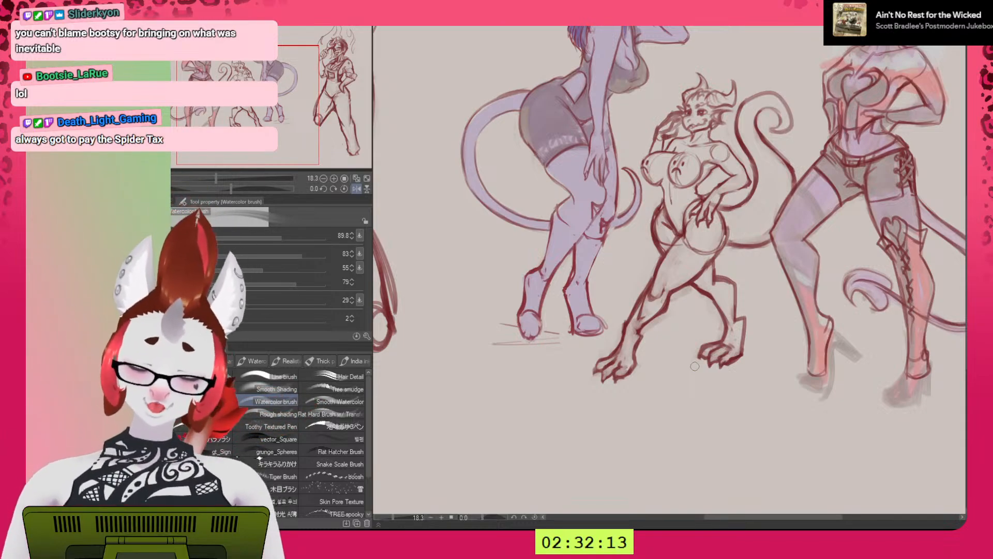
Redraw the small horned figure's tail, sweeping from behind the hip up into a curl beside the shoulder.
key(h)
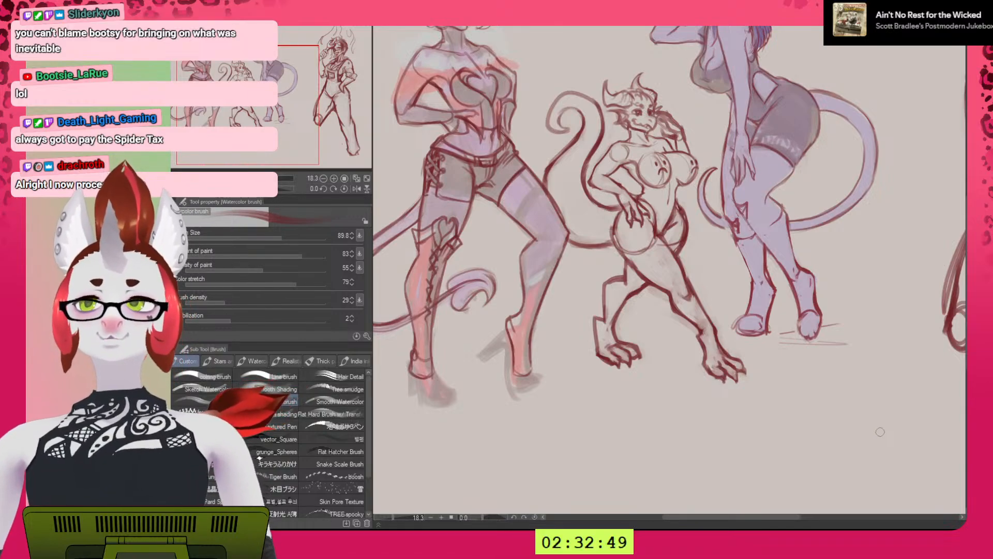
key(h)
scroll(879, 431, down, 1)
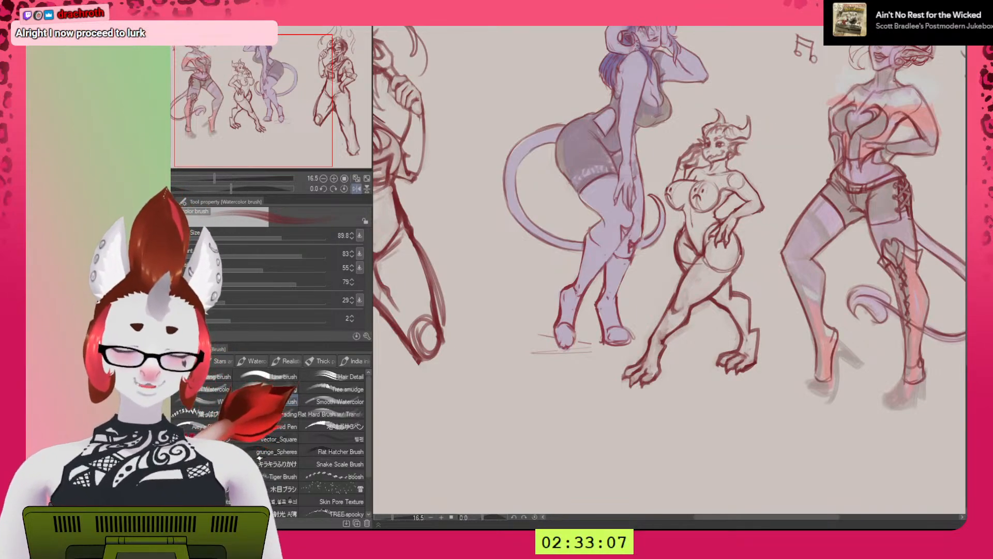
drag(743, 264, 781, 150)
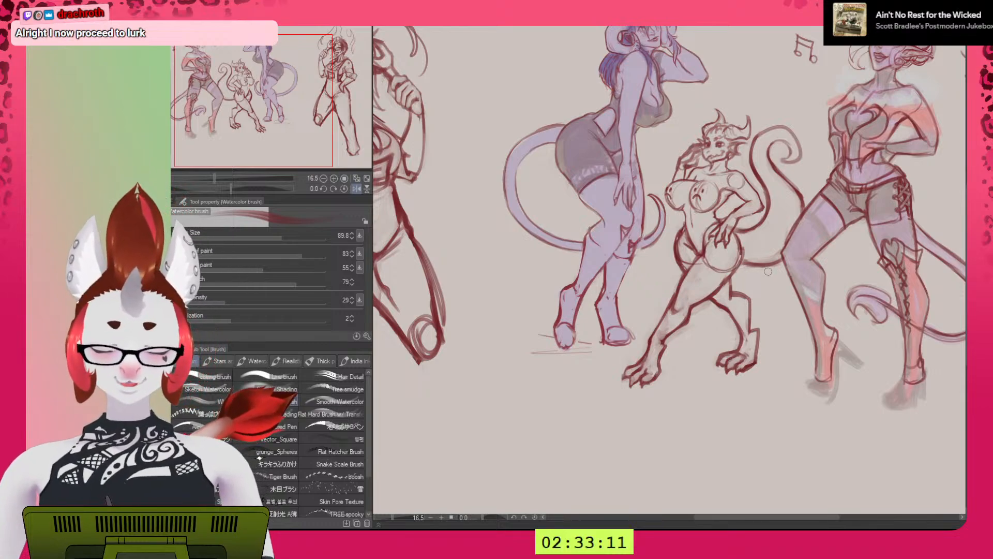
Refine the outline of the small figure's curled tail, enlarging the brush size to 110.3 for cleanup.
key(bracketleft)
key(bracketleft)
mouse_move(778, 262)
mouse_down()
mouse_move(736, 270)
mouse_move(777, 265)
mouse_up()
key(bracketright)
key(bracketright)
key(bracketright)
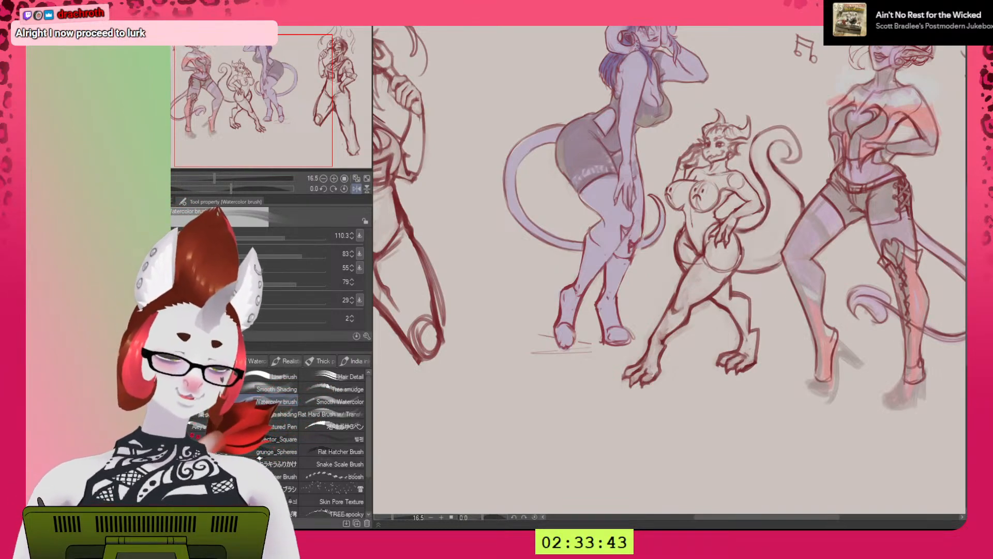
Add small spiky details around the tail's curl using brush size 51.4, and check the figure in mirrored view.
key(bracketleft)
key(bracketleft)
key(bracketleft)
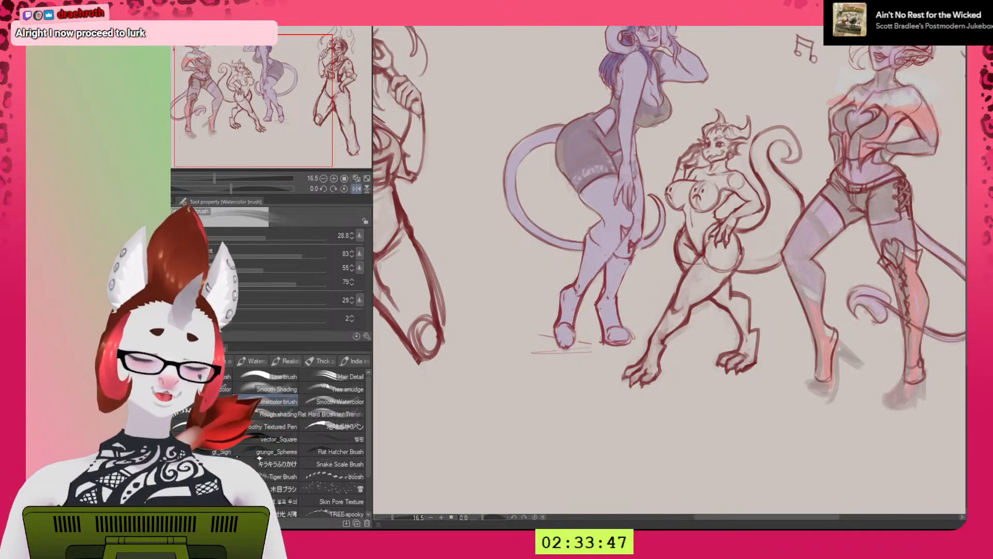
key(bracketright)
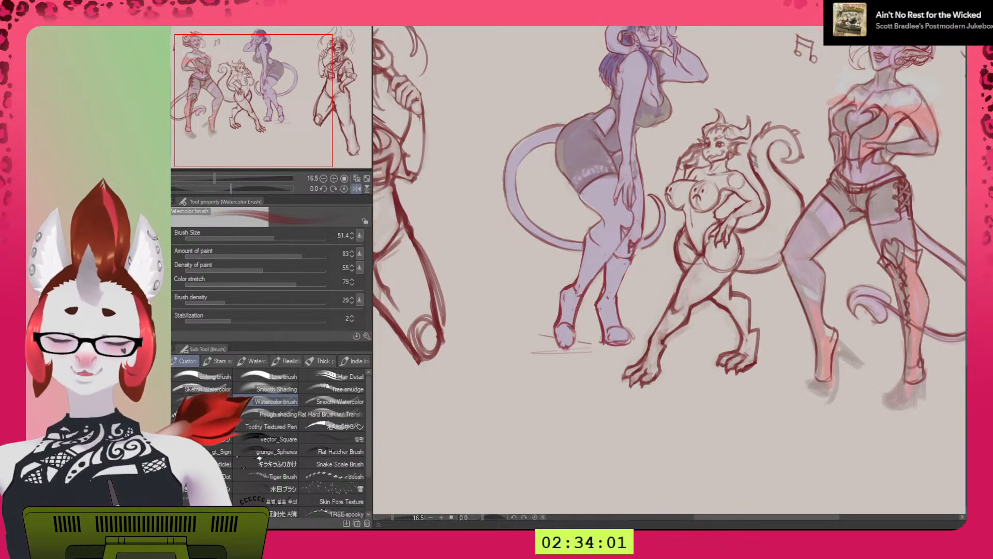
key(h)
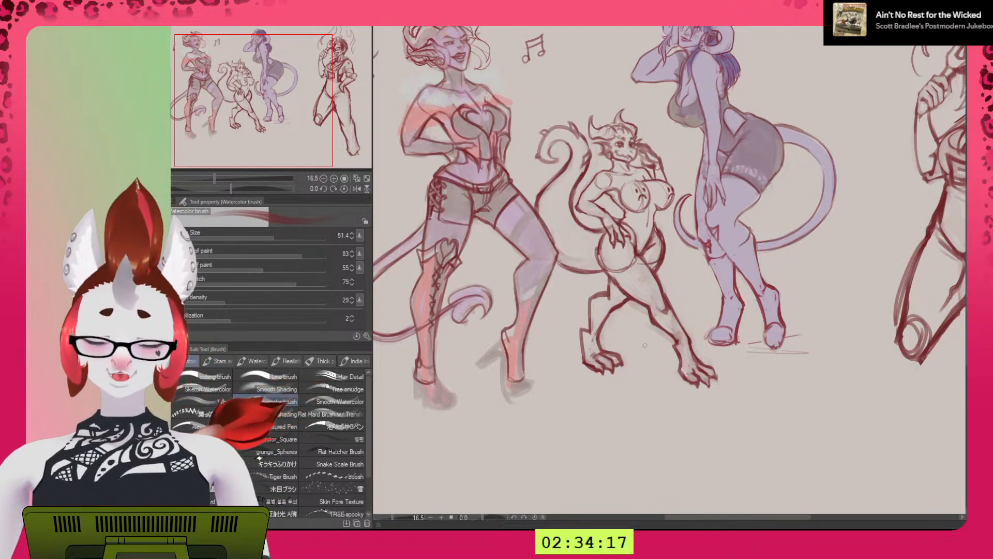
key(h)
key(h)
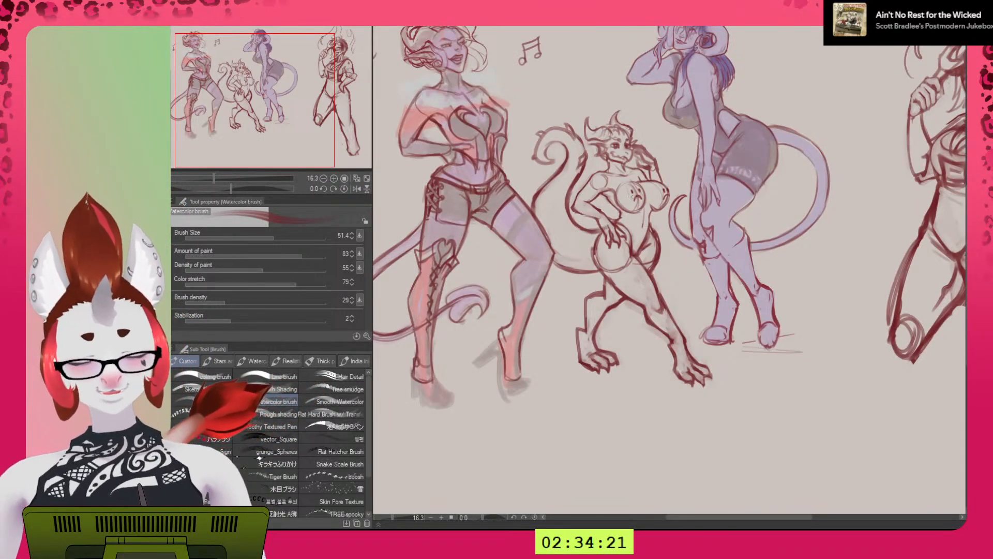
Touch up the small horned figure's tail outline at brush size 36.0, comparing it in mirrored and rotated views.
key(bracketleft)
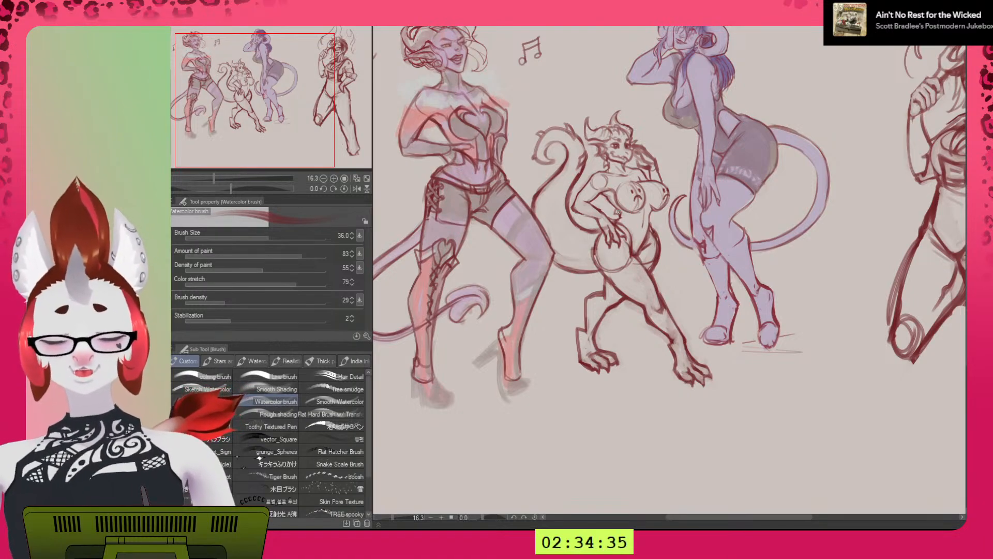
key(h)
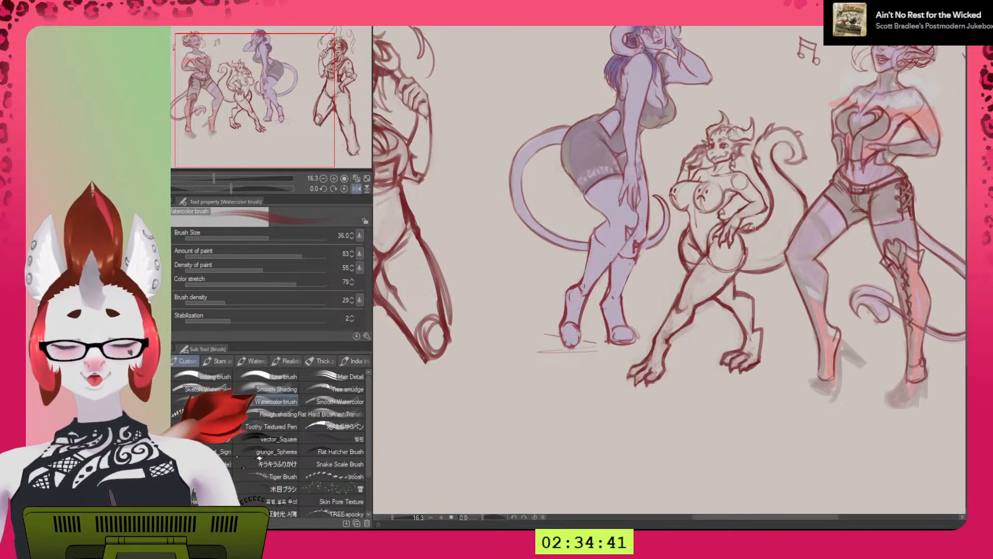
mouse_move(765, 219)
mouse_down()
mouse_move(774, 258)
mouse_move(765, 305)
mouse_up()
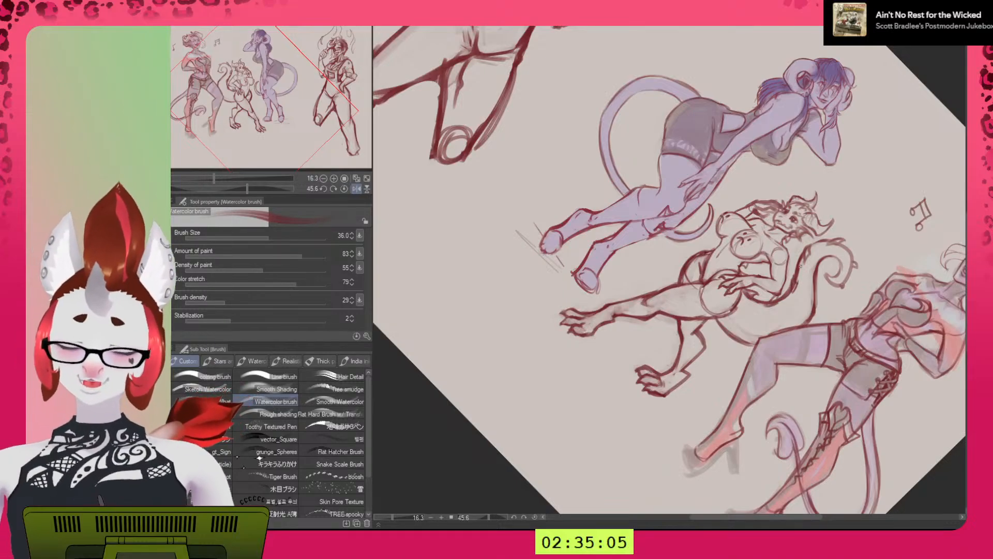
key(h)
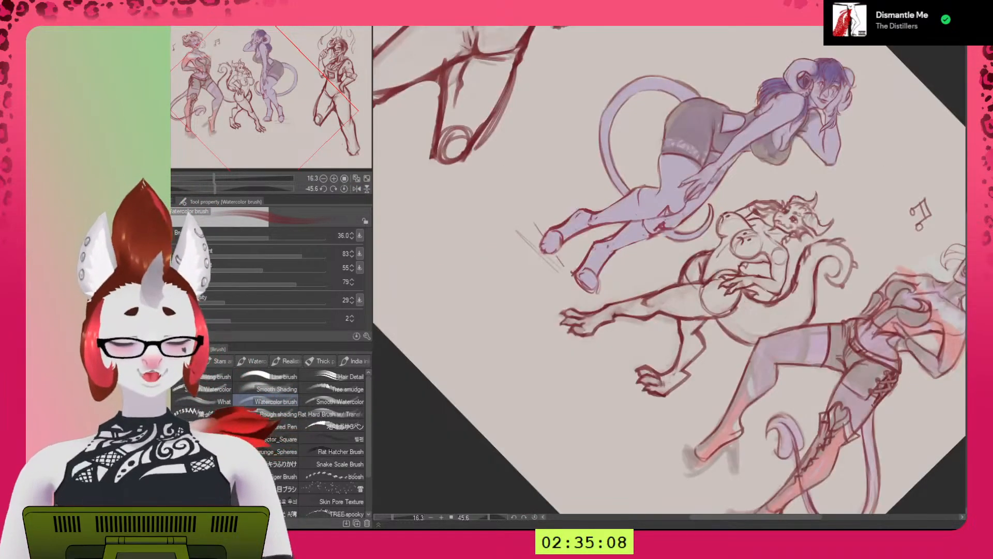
key(h)
drag(810, 335, 819, 227)
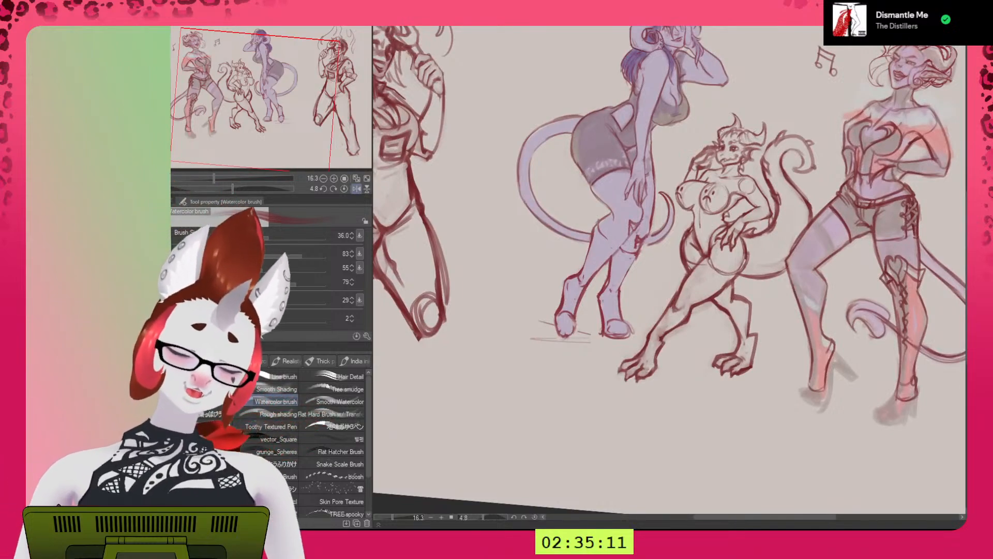
key(ctrl+z)
key(ctrl+y)
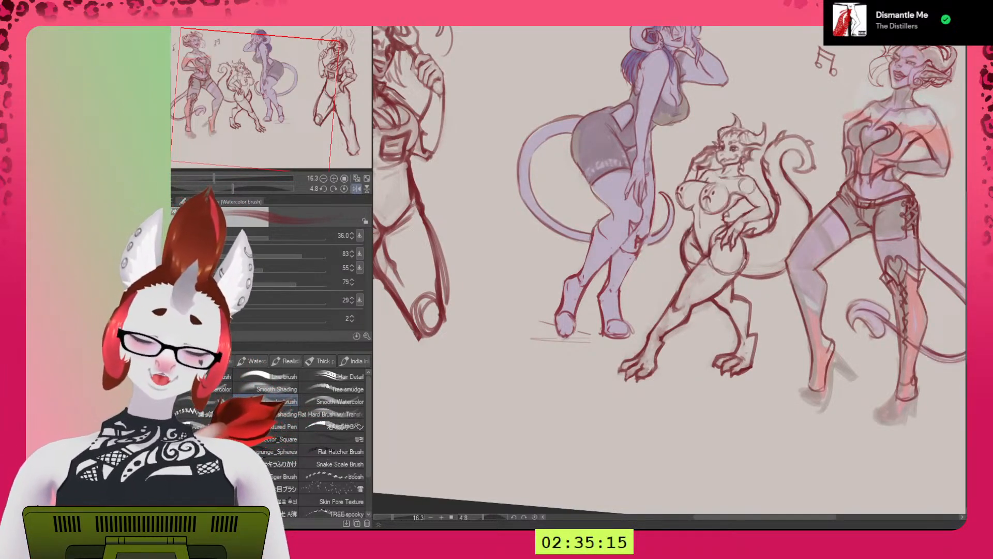
Clean up the lines around the small figure's hip with the transparent colour at brush size 83.4, comparing before and after.
drag(686, 243, 683, 249)
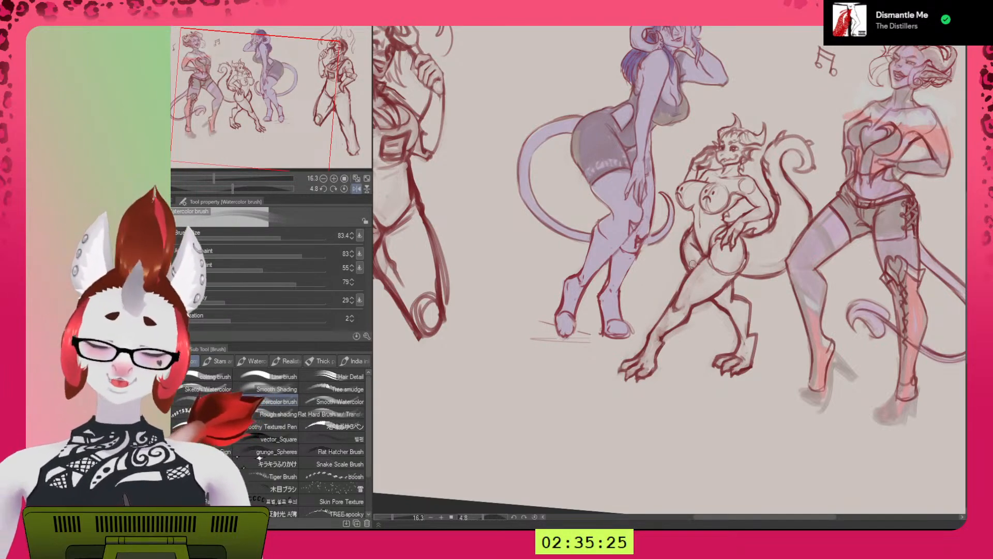
key(ctrl+z)
key(ctrl+z)
key(ctrl+z)
key(ctrl+y)
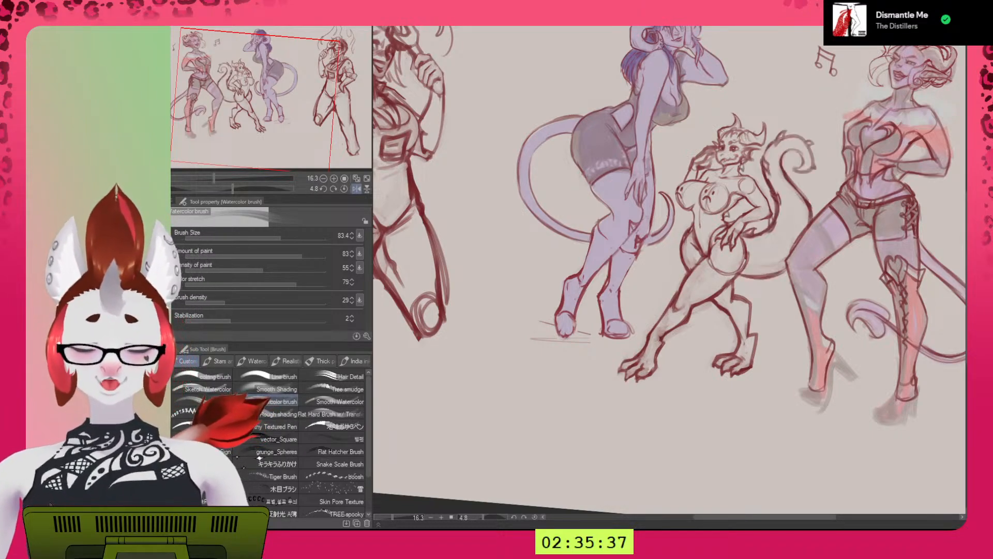
key(ctrl+z)
key(ctrl+y)
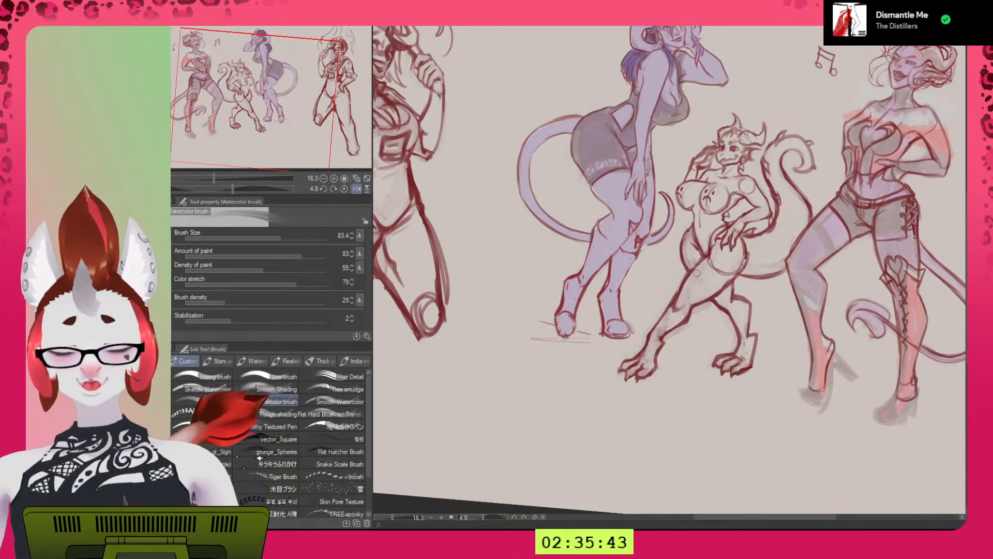
Erase the round construction line where the small figure's front thigh meets the hip, and check the pose in both mirrored and normal views.
key(h)
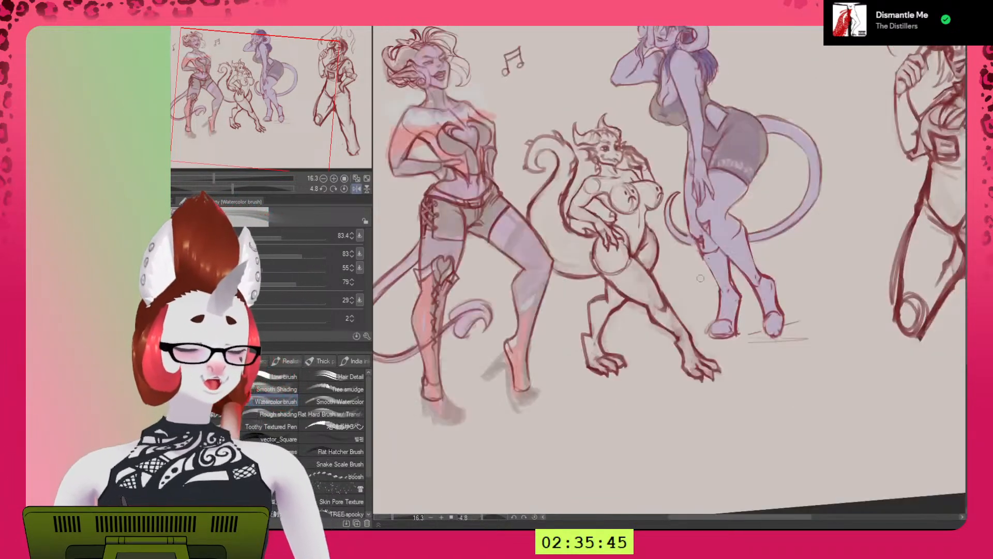
key(h)
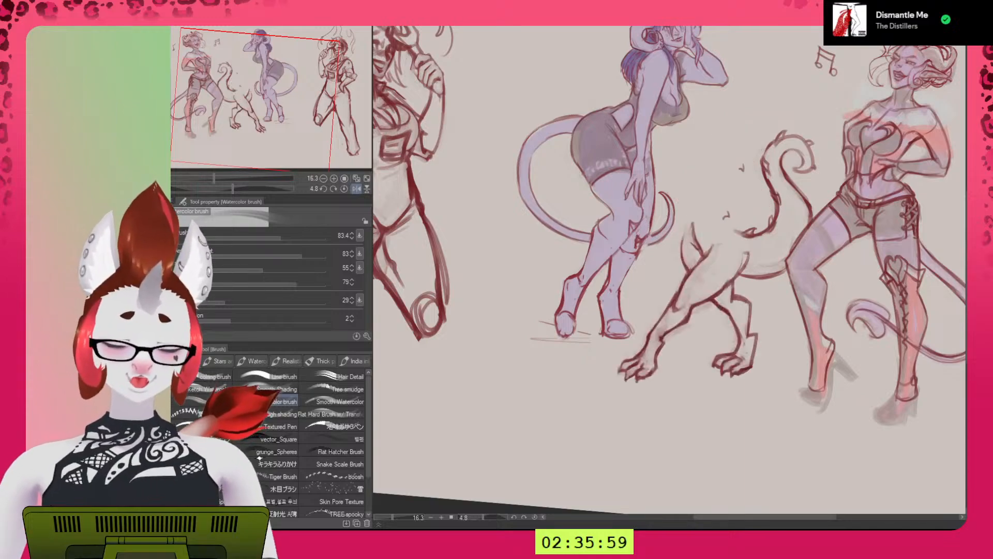
mouse_move(709, 245)
mouse_down()
mouse_move(723, 271)
mouse_move(735, 264)
mouse_up()
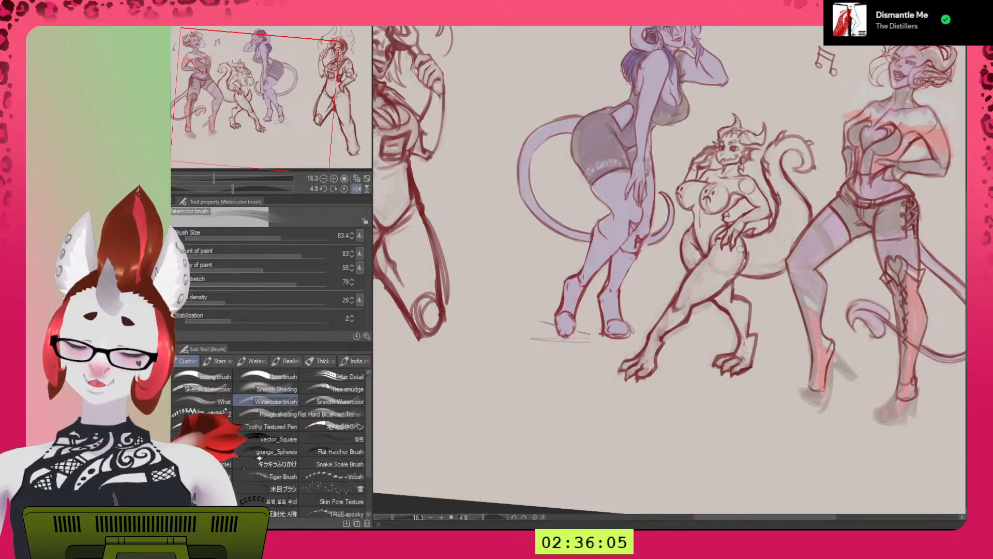
key(h)
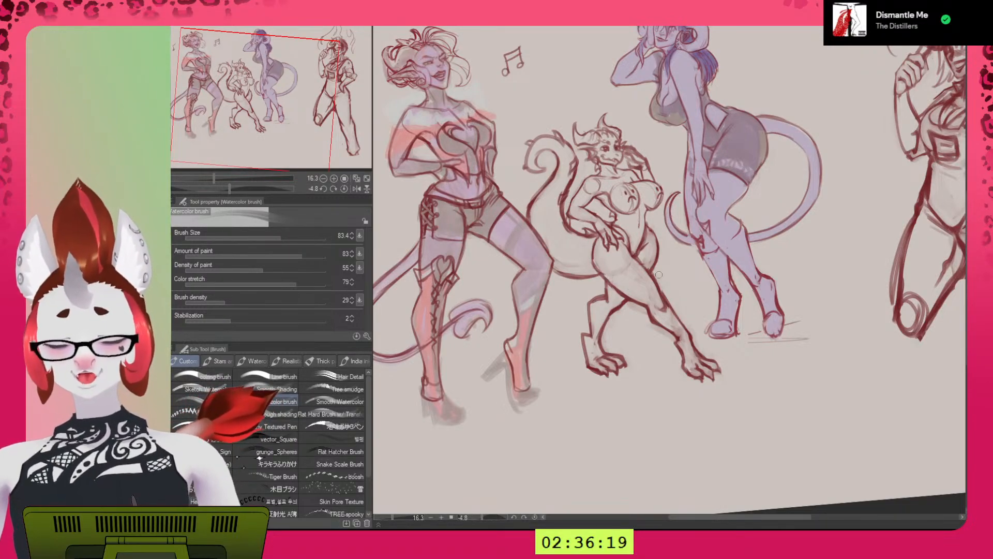
key(h)
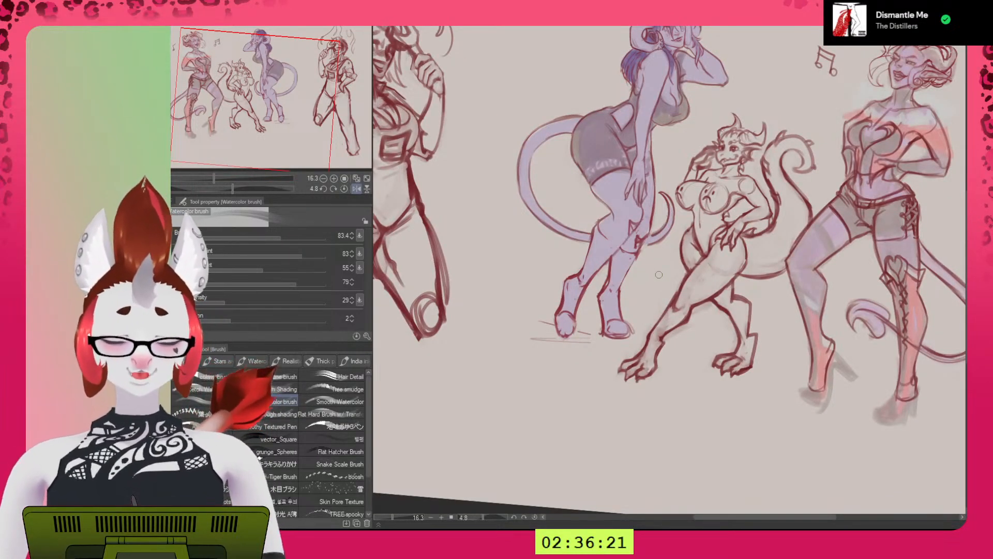
Clean up the small figure's curled tail with the transparent colour at brush size 45.4, comparing the figure with and without the tail.
key(bracketleft)
key(bracketleft)
key(bracketleft)
key(bracketleft)
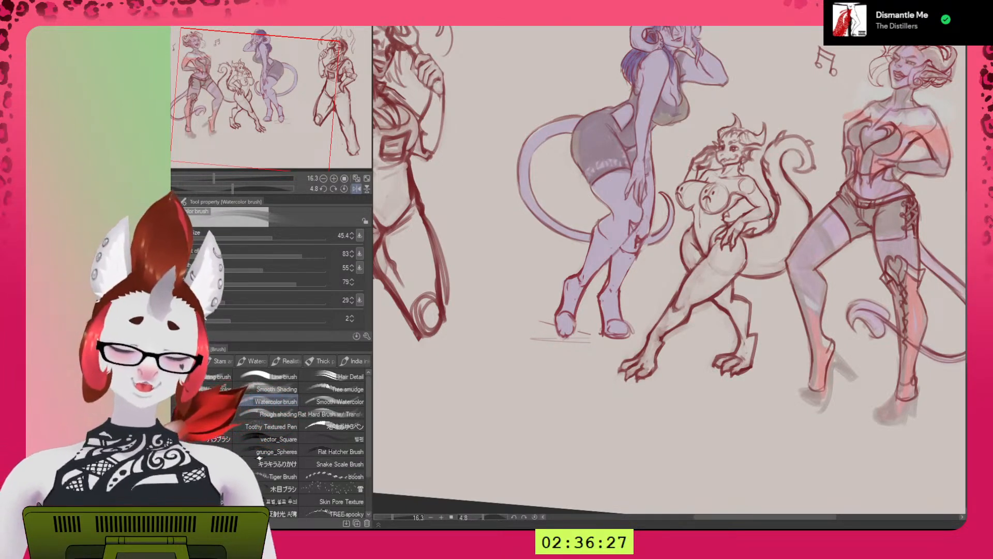
key(ctrl+z)
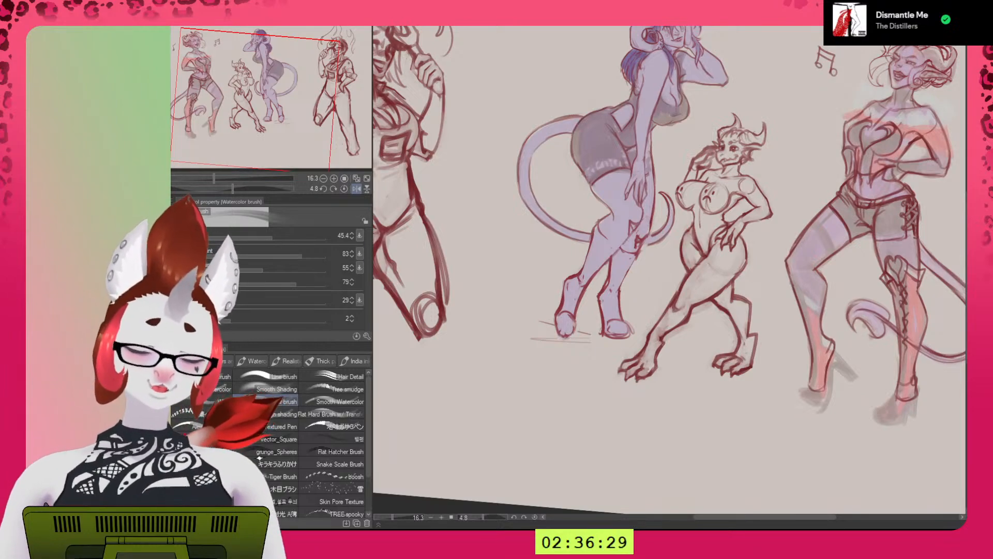
key(ctrl+y)
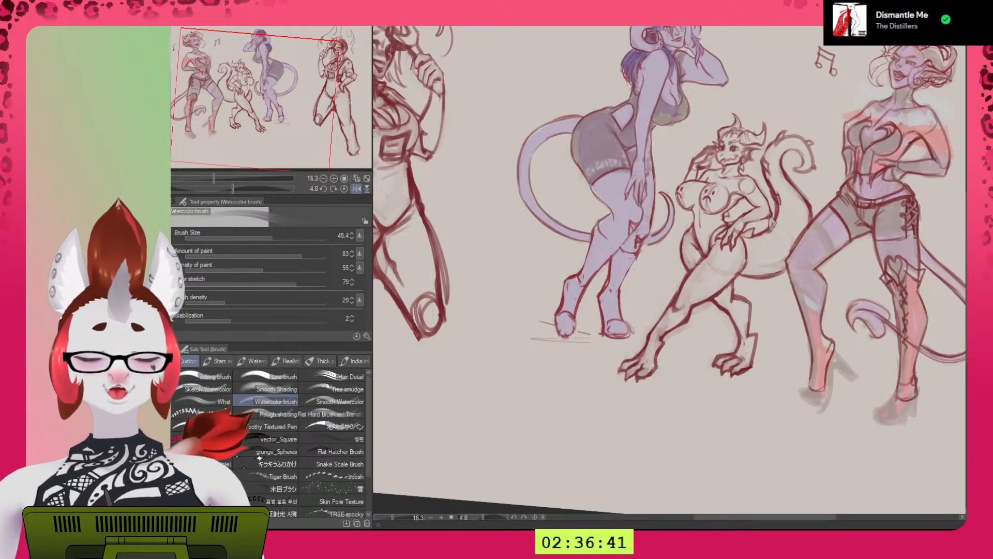
drag(773, 195, 790, 287)
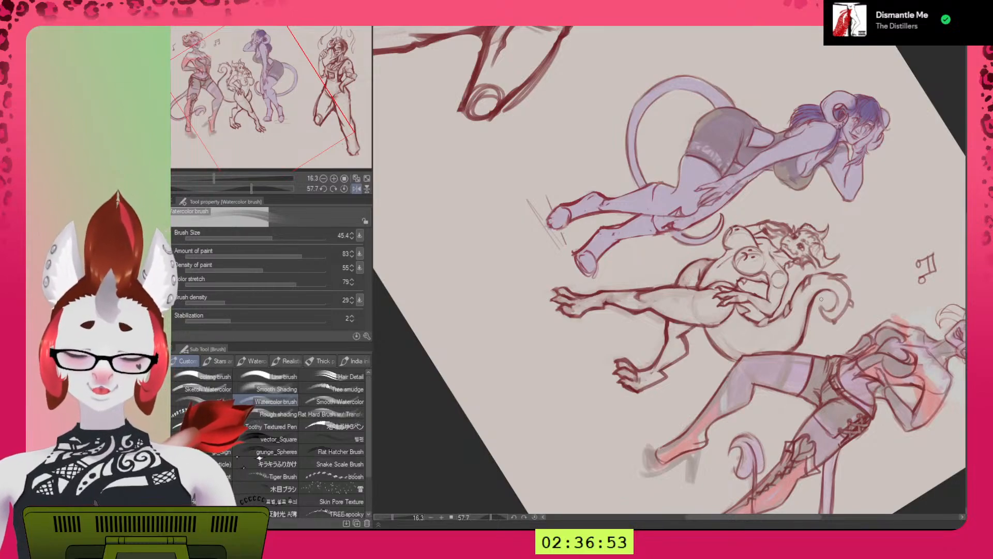
Refine the edge and small spikes of the tail's curl beside the head, alternating between the drawing and transparent colours.
key(c)
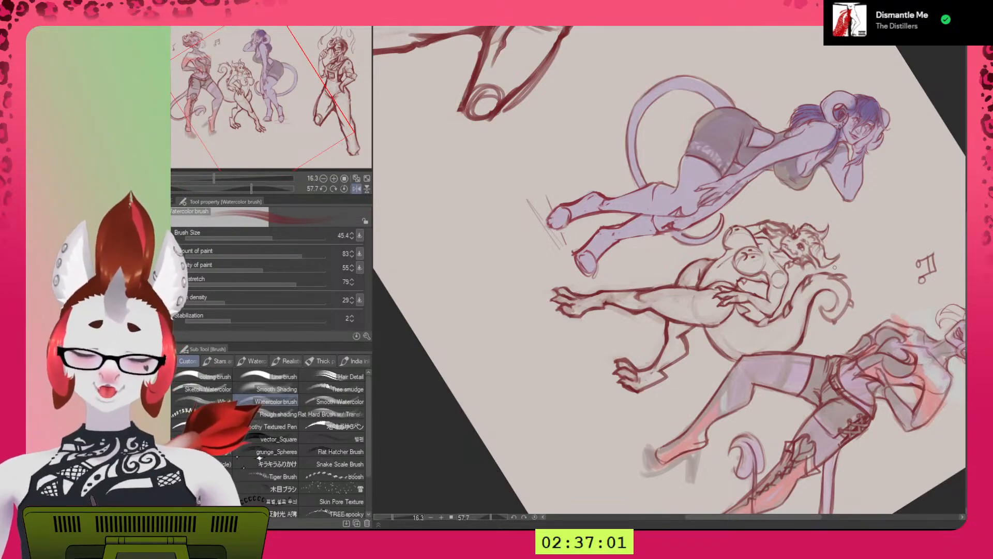
drag(876, 427, 783, 380)
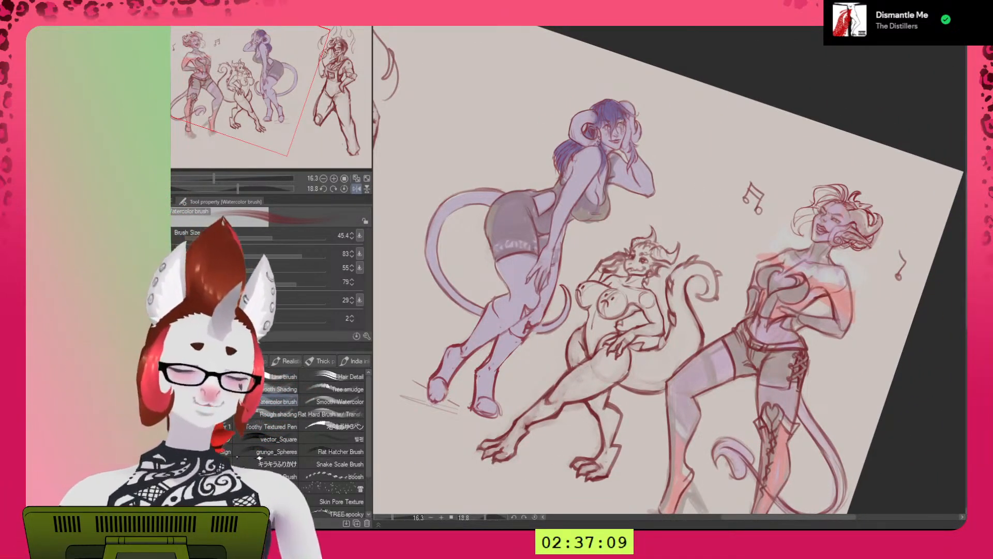
alt+click(688, 279)
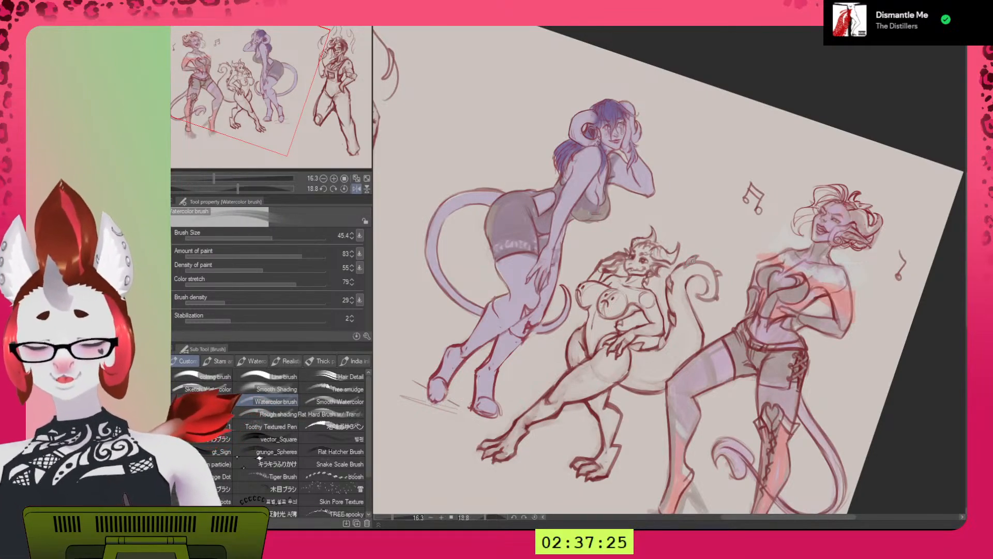
alt+click(671, 281)
drag(671, 281, 659, 278)
Add finer line detail along the tail's spiky inner edge at brush size 28.9.
key(bracketleft)
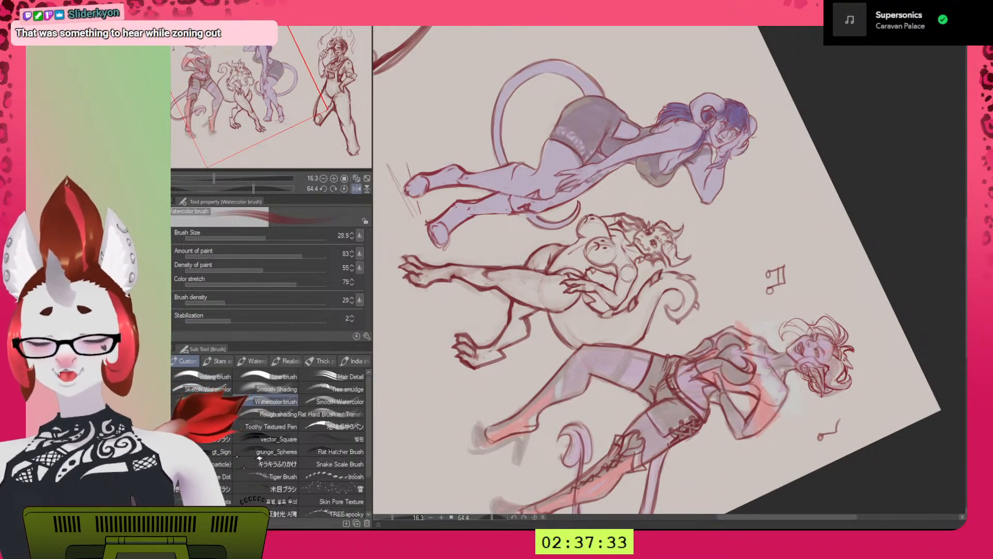
key(c)
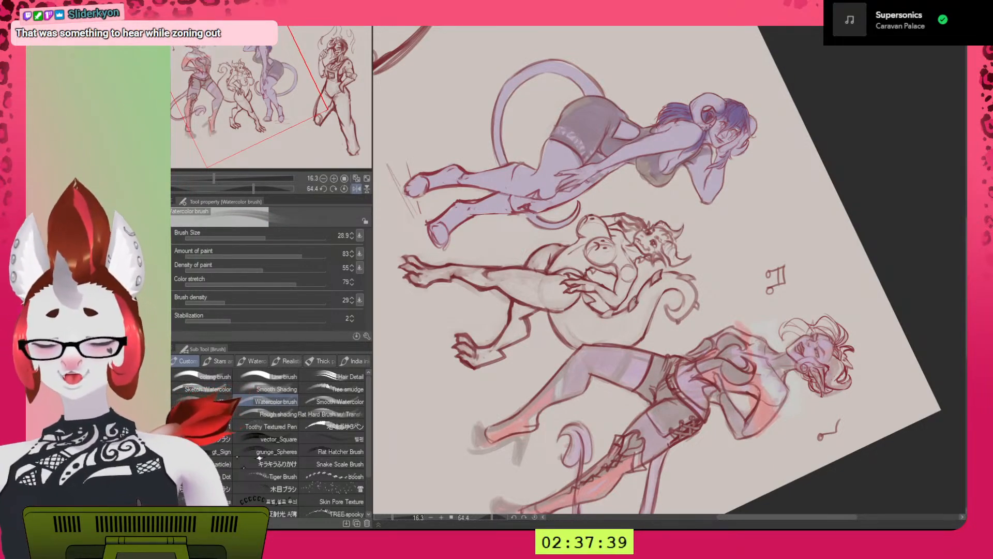
drag(666, 274, 719, 222)
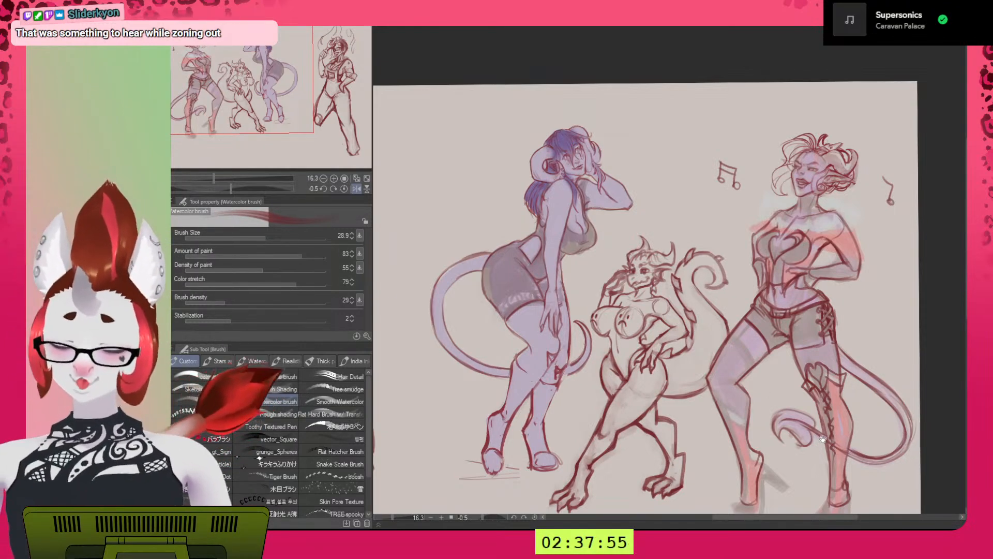
drag(680, 323, 677, 243)
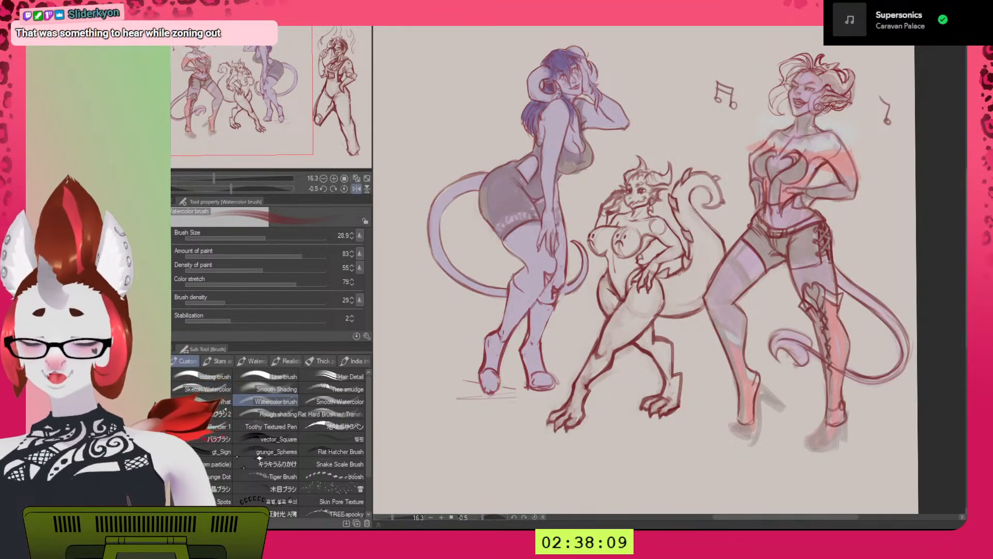
Sketch an inner contour line along the underside of the small figure's tail, checking it in rotated and mirrored views.
key(h)
drag(843, 392, 555, 481)
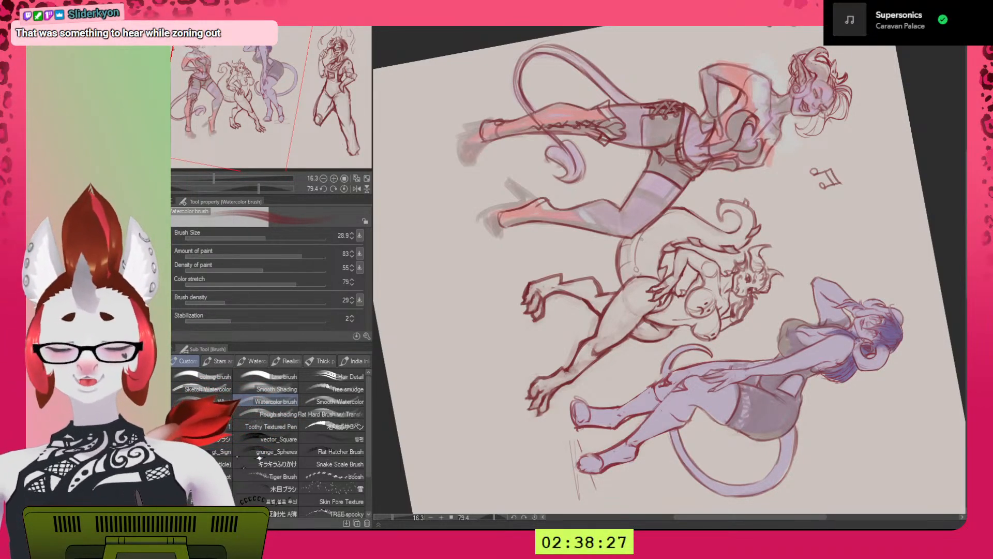
drag(787, 414, 826, 164)
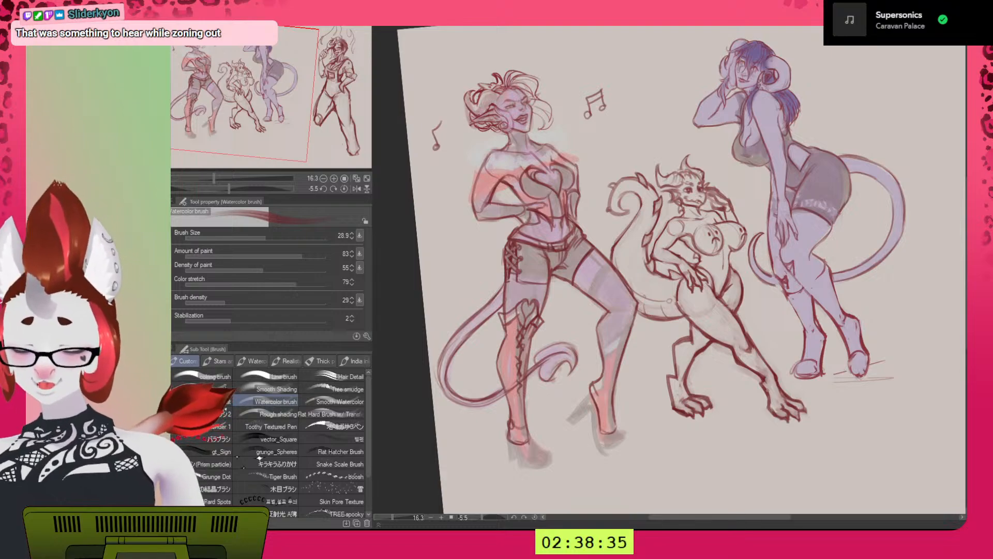
key(h)
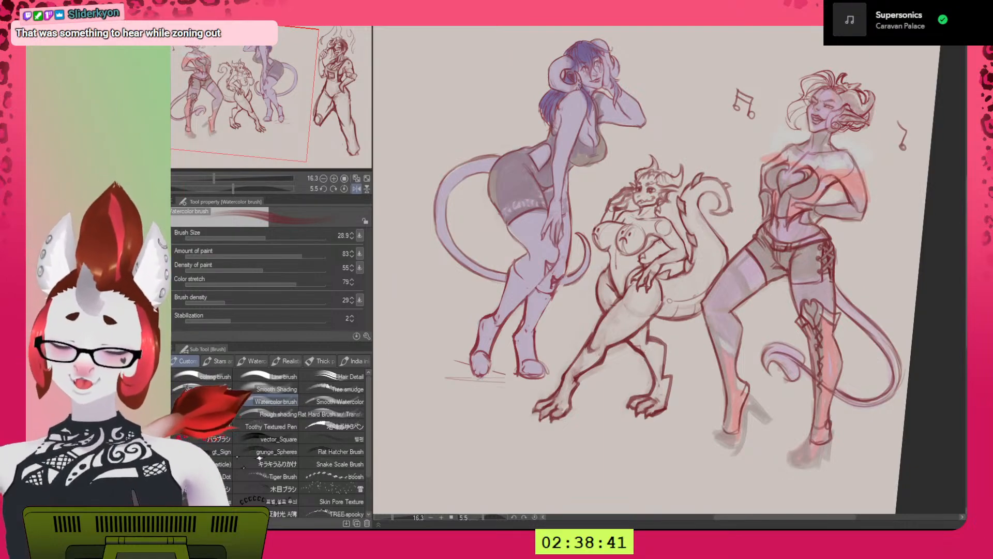
key(h)
scroll(791, 372, up, 1)
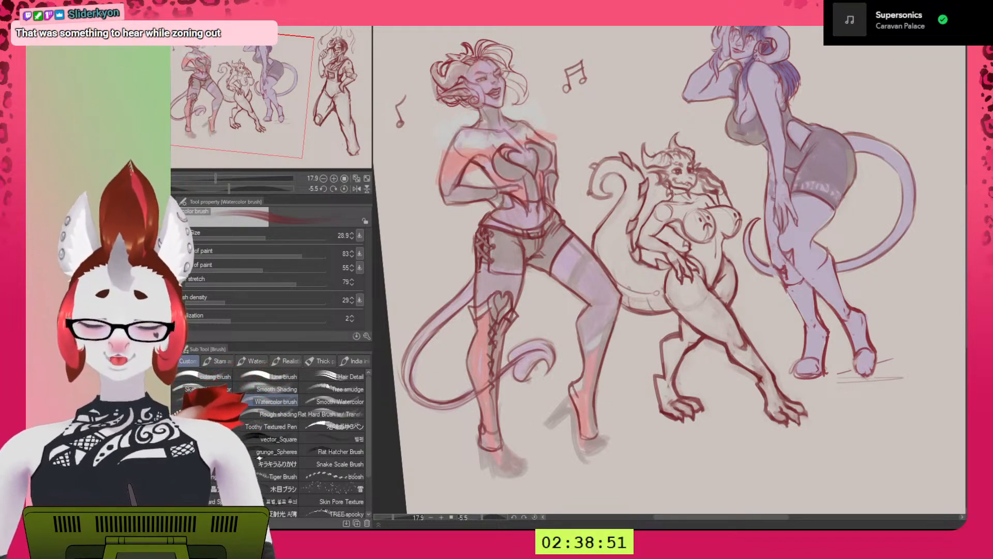
key(h)
scroll(705, 184, up, 1)
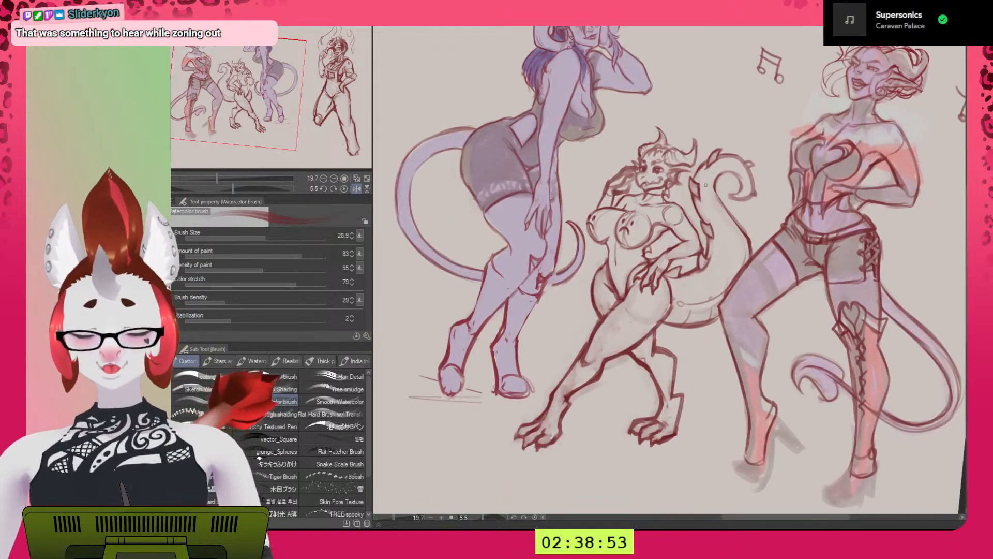
Review the whole group composition unmirrored and unrotated, and examine the small horned figure up close.
click(366, 179)
click(357, 188)
click(344, 189)
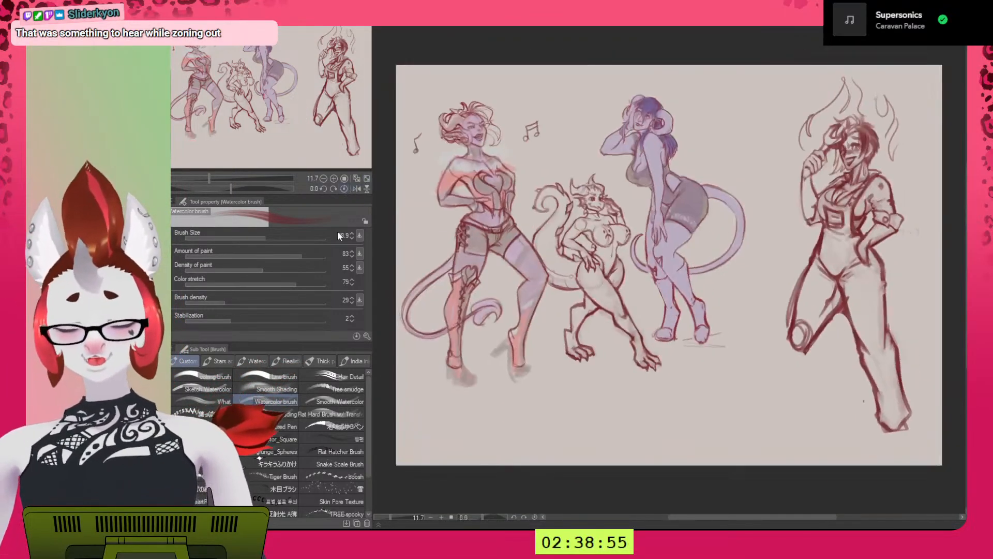
scroll(730, 338, up, 6)
drag(730, 338, 913, 422)
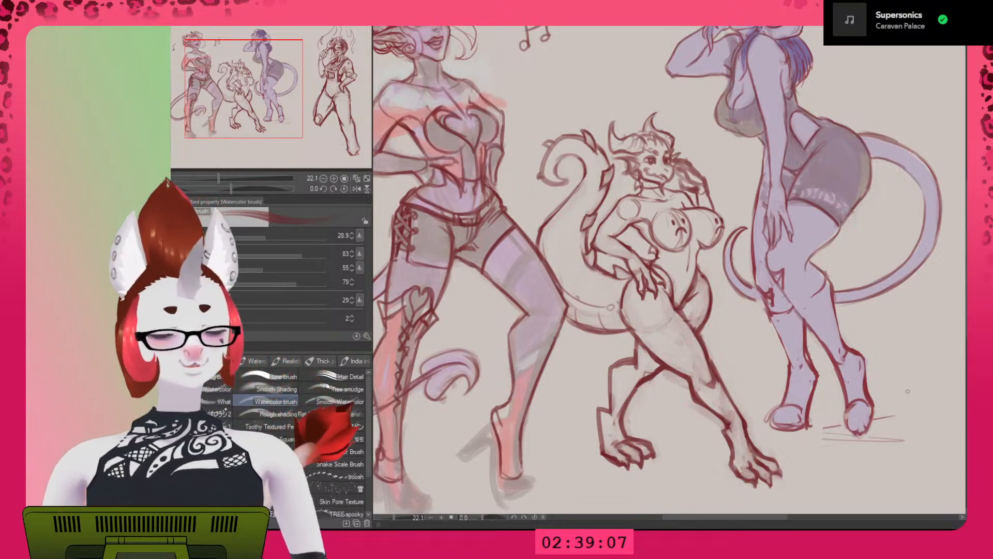
click(365, 178)
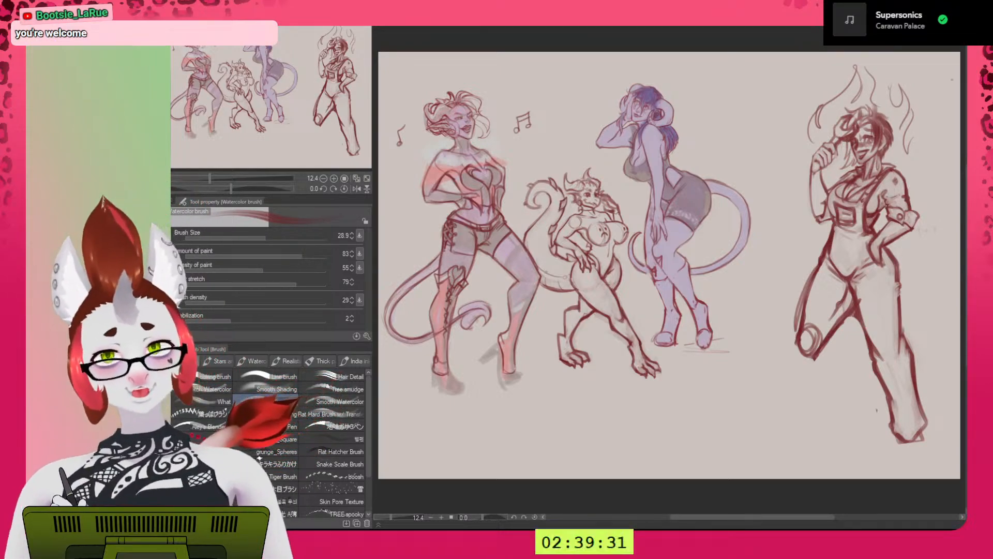
scroll(439, 122, up, 5)
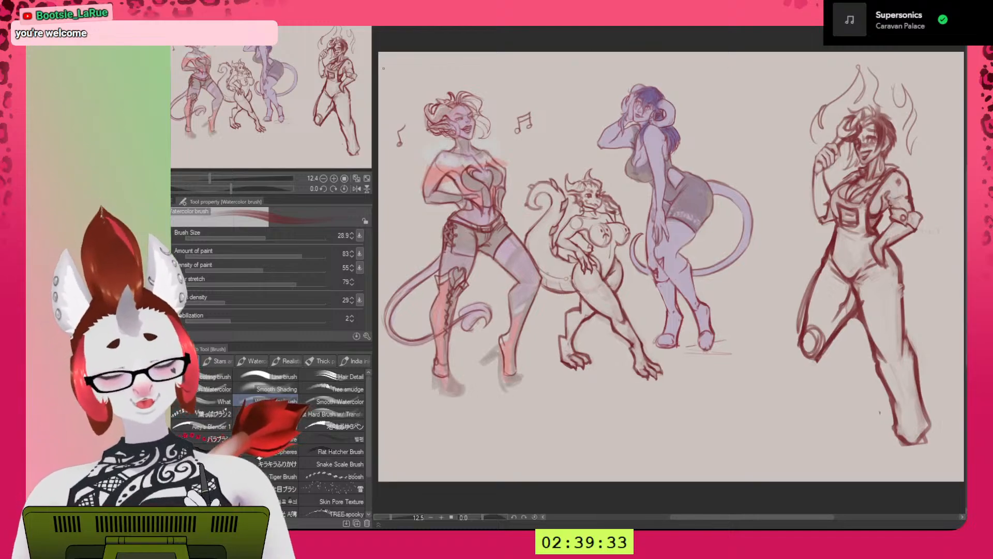
drag(786, 254, 750, 156)
scroll(768, 212, up, 1)
drag(788, 223, 771, 187)
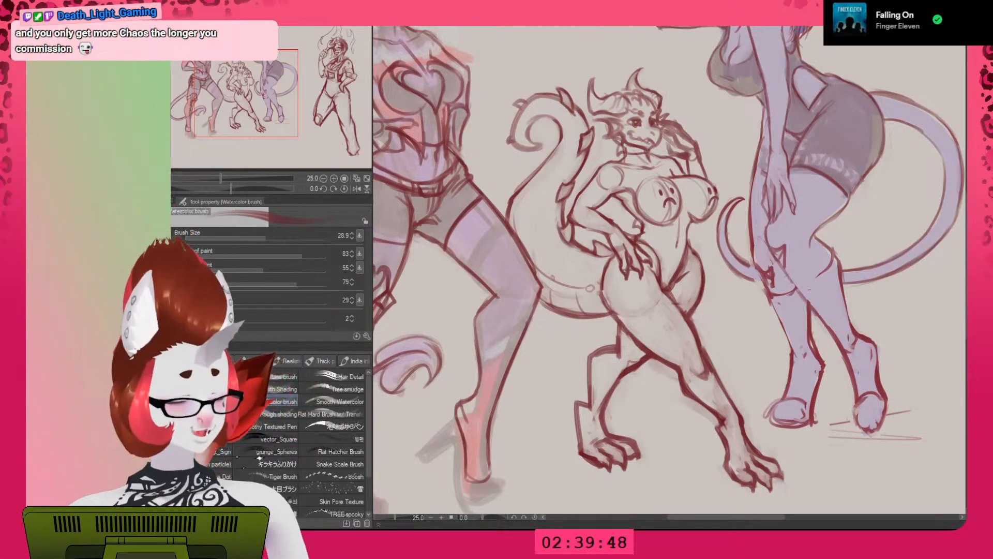
Bring the earlier coloured drawing of the small horned figure back at full strength beneath its new sketch.
key(ctrl+z)
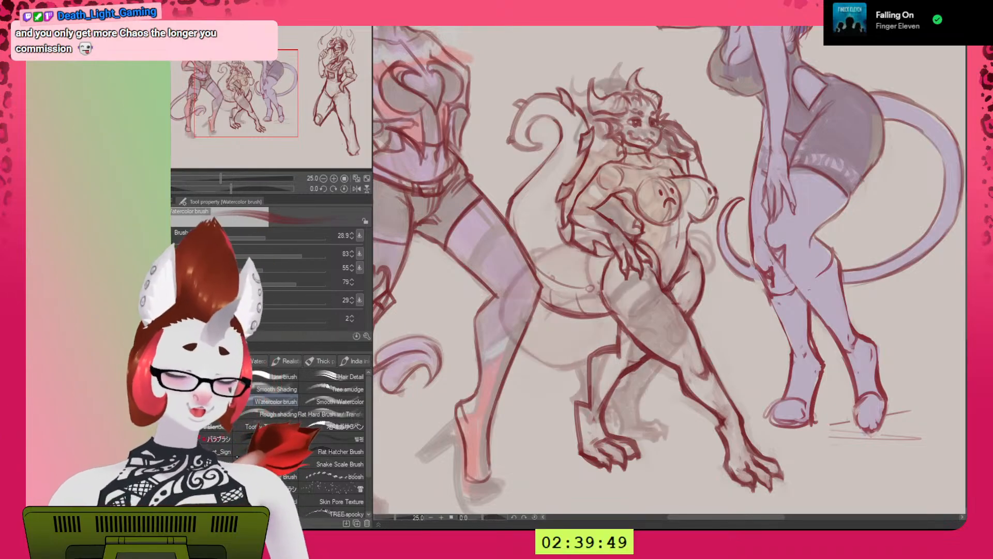
key(ctrl+y)
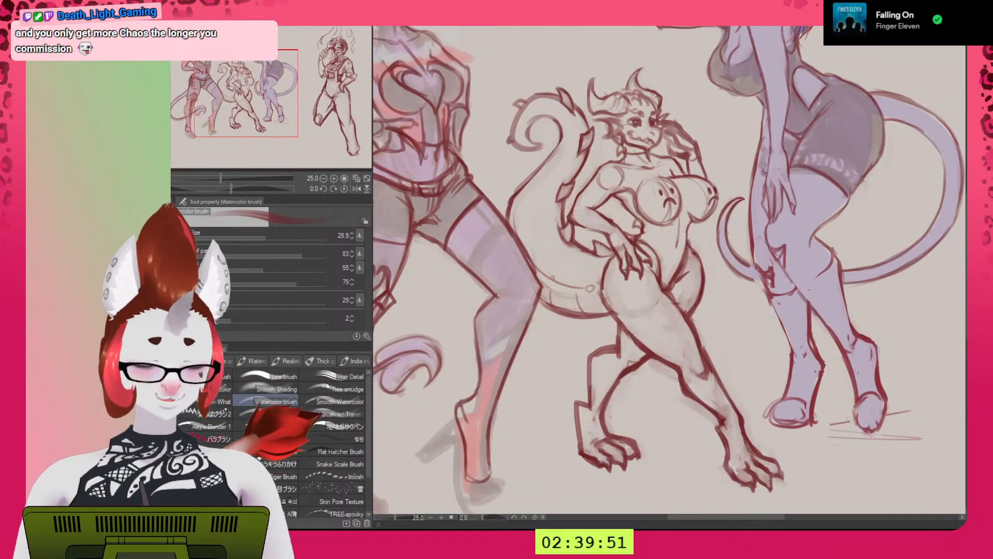
scroll(641, 220, down, 5)
scroll(667, 232, up, 2)
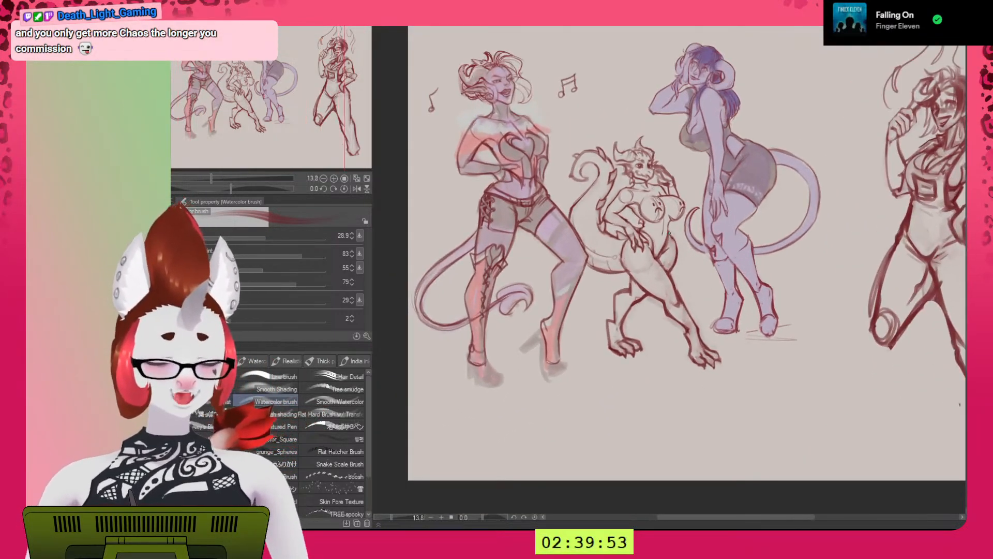
scroll(669, 232, up, 1)
key(ctrl+z)
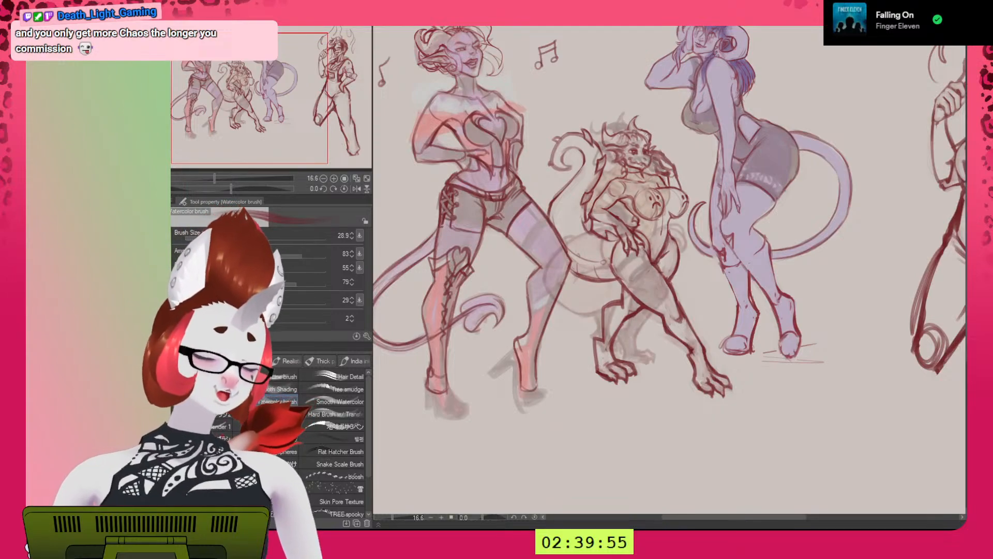
key(ctrl+z)
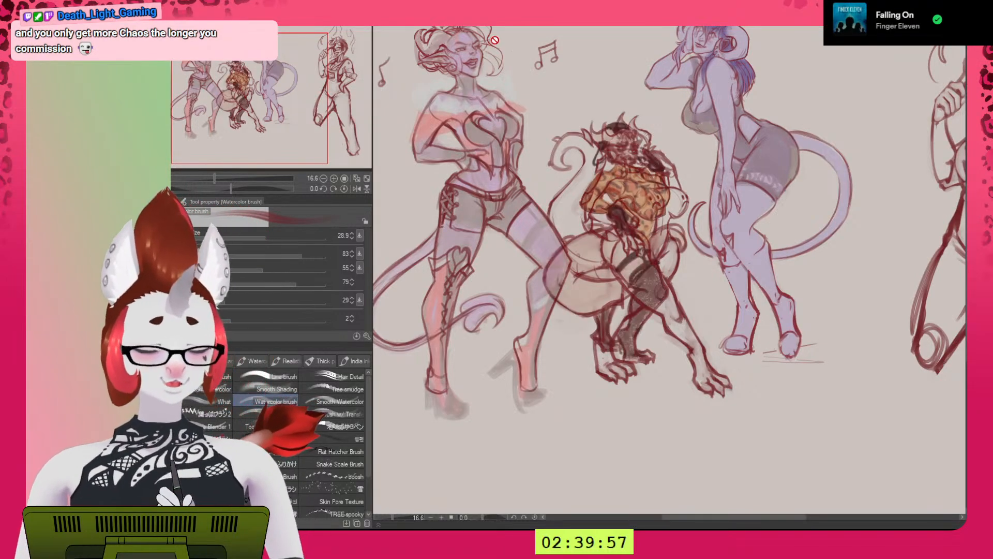
Clear the tall dancing figure from the composition and move the earlier leopard-print drawing into its place beside the new sketch.
key(k)
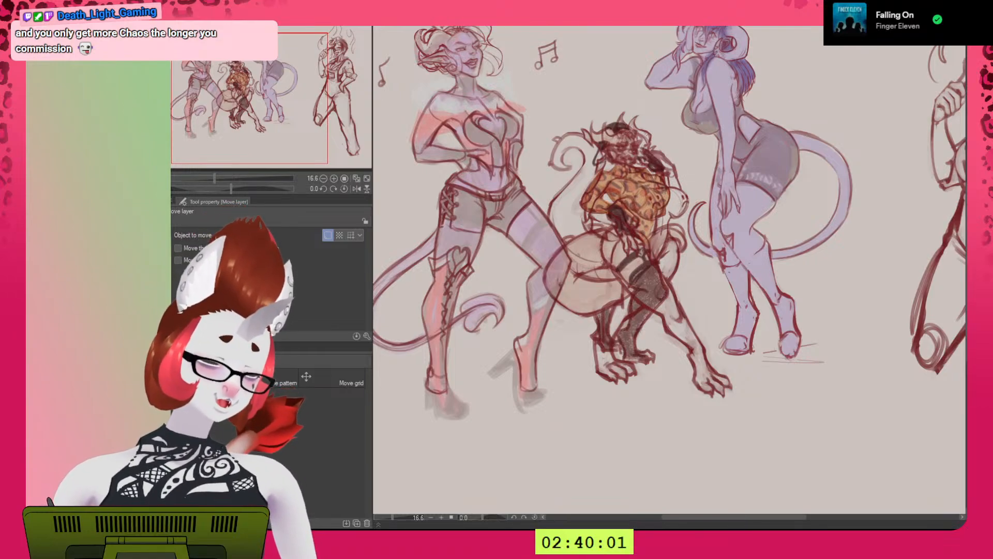
key(Delete)
key(ctrl+z)
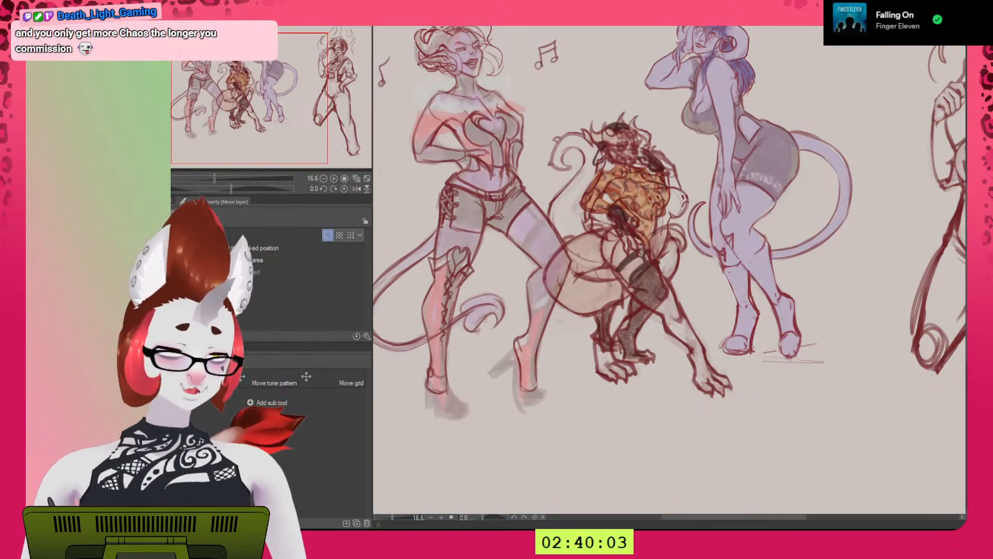
key(ctrl+y)
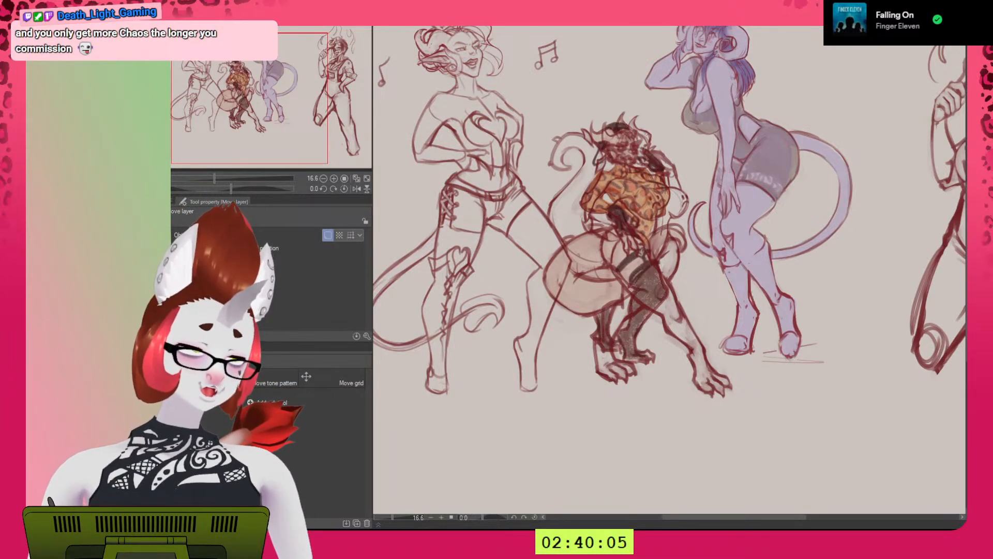
key(Delete)
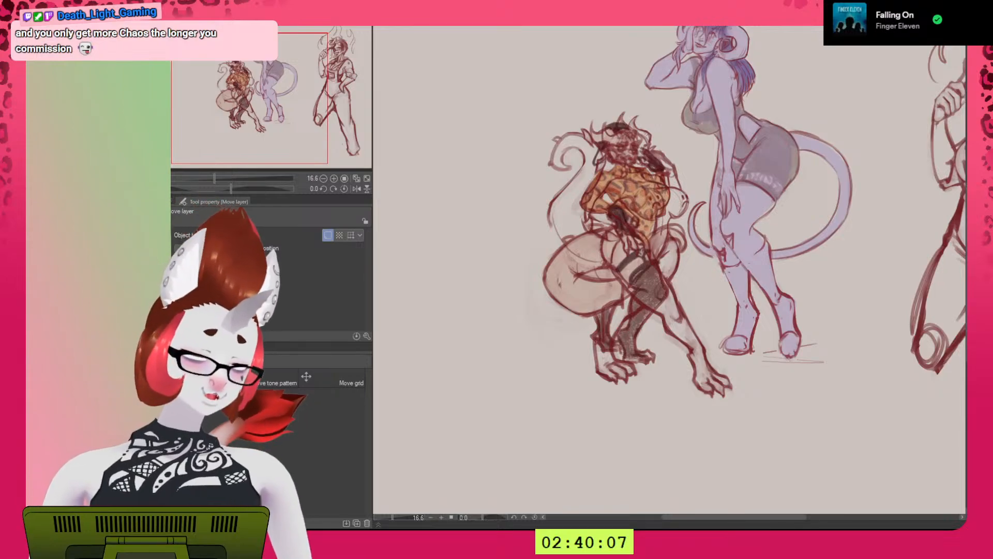
drag(653, 257, 507, 274)
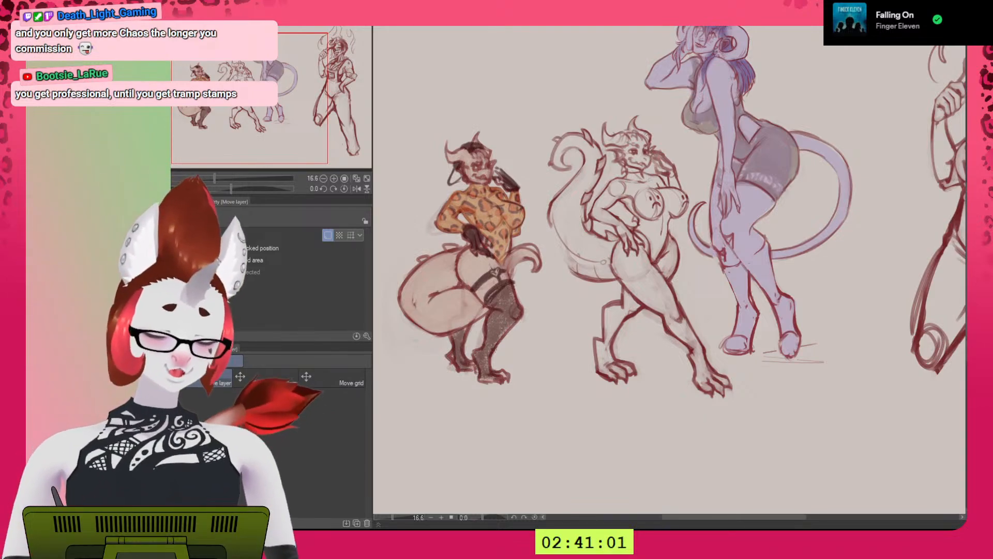
Outline the silhouettes of the leopard-print figure and the new horned sketch in red with the Real pencil at size 187.9.
key(p)
mouse_move(411, 331)
mouse_down()
mouse_move(527, 318)
mouse_move(530, 235)
mouse_move(469, 128)
mouse_move(440, 267)
mouse_move(415, 270)
mouse_move(440, 332)
mouse_up()
mouse_move(583, 130)
mouse_down()
mouse_move(671, 185)
mouse_move(548, 272)
mouse_move(666, 314)
mouse_move(727, 377)
mouse_up()
mouse_move(623, 227)
mouse_down()
mouse_move(733, 357)
mouse_move(699, 376)
mouse_up()
mouse_move(589, 129)
mouse_down()
mouse_move(627, 153)
mouse_move(587, 133)
mouse_move(572, 156)
mouse_move(612, 162)
mouse_up()
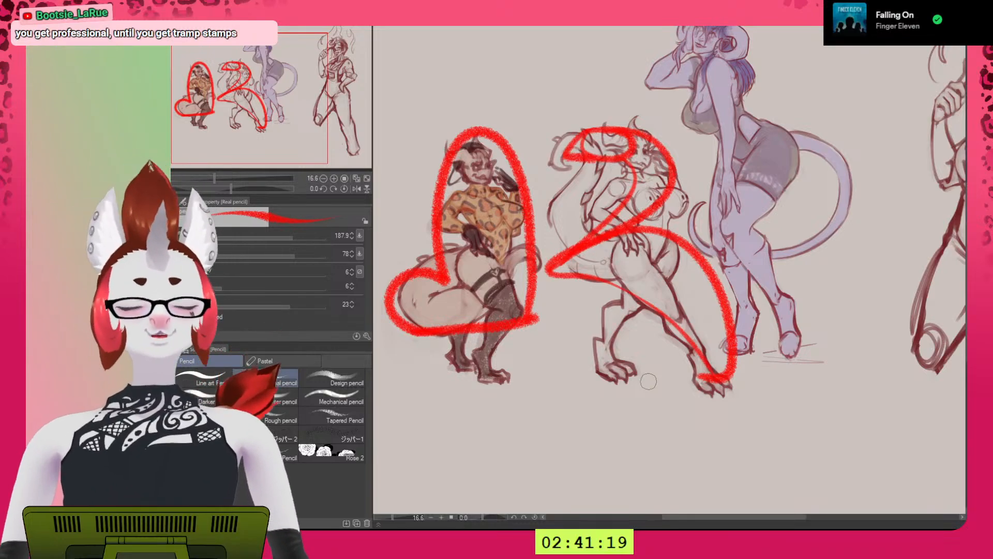
Undo the red silhouette outlines around both versions of the small figure.
key(ctrl+z)
key(ctrl+z)
key(ctrl+z)
key(ctrl+z)
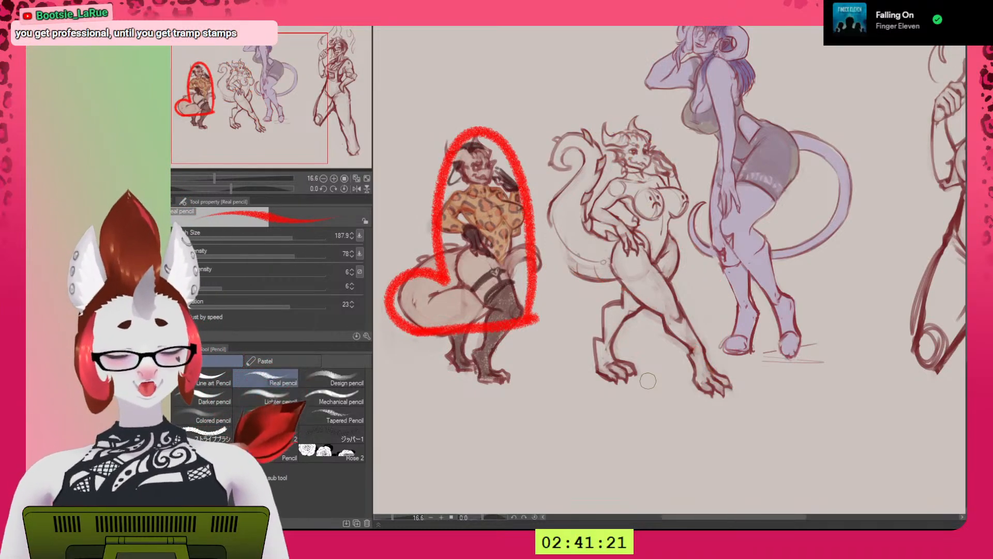
key(ctrl+z)
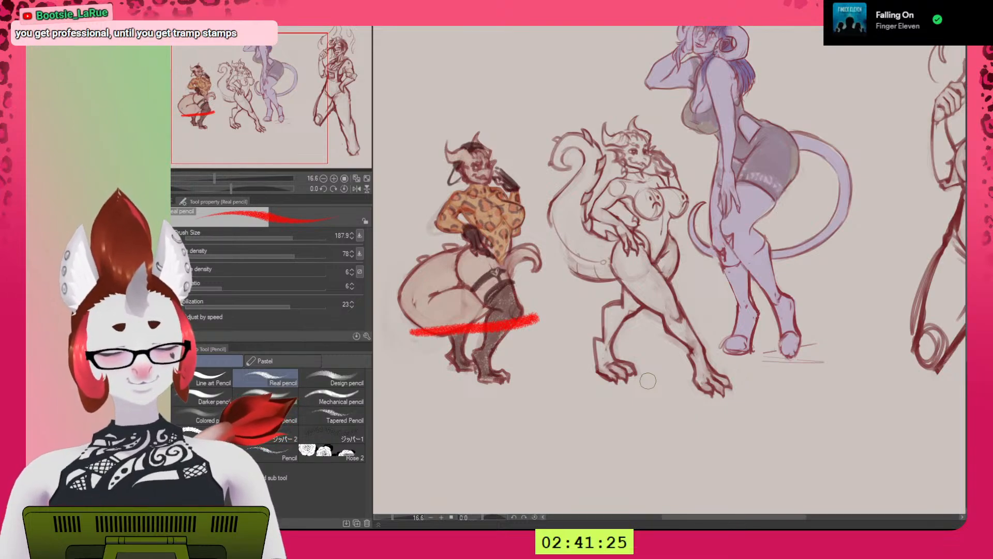
key(ctrl+z)
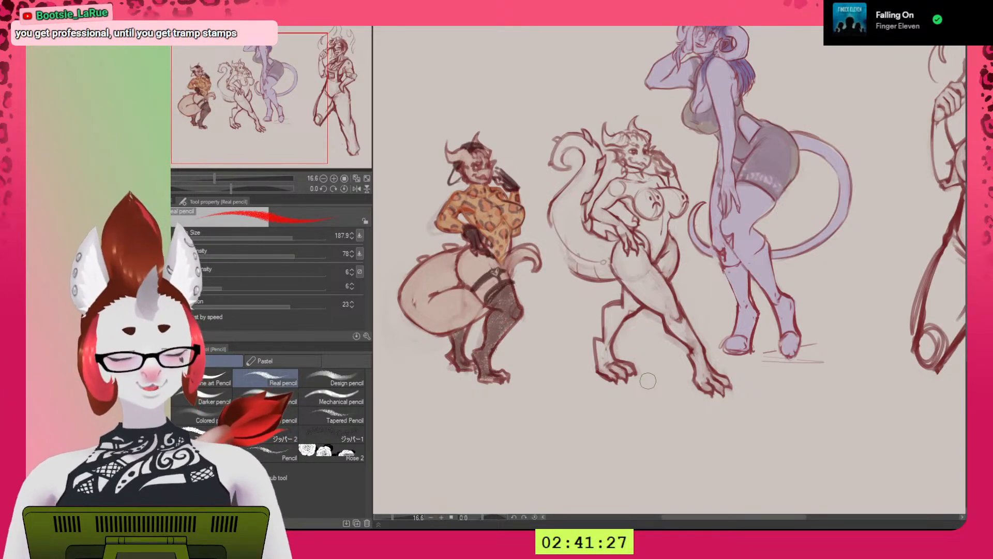
Mark the heads of both small-figure versions with connected red arrows, and undo the arrow marks.
mouse_move(515, 61)
mouse_down()
mouse_move(504, 109)
mouse_move(491, 92)
mouse_move(497, 132)
mouse_up()
mouse_move(491, 92)
mouse_down()
mouse_move(501, 130)
mouse_move(540, 82)
mouse_move(605, 85)
mouse_move(621, 112)
mouse_up()
mouse_move(587, 89)
mouse_down()
mouse_move(610, 111)
mouse_move(643, 78)
mouse_up()
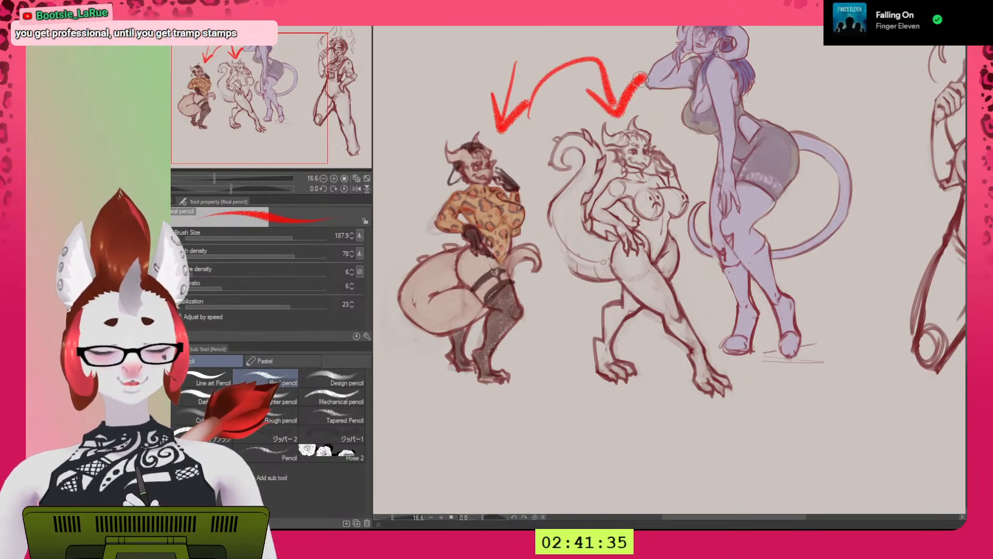
key(ctrl+z)
key(ctrl+z)
key(ctrl+z)
key(ctrl+z)
key(ctrl+z)
key(ctrl+z)
key(ctrl+z)
key(ctrl+z)
key(ctrl+z)
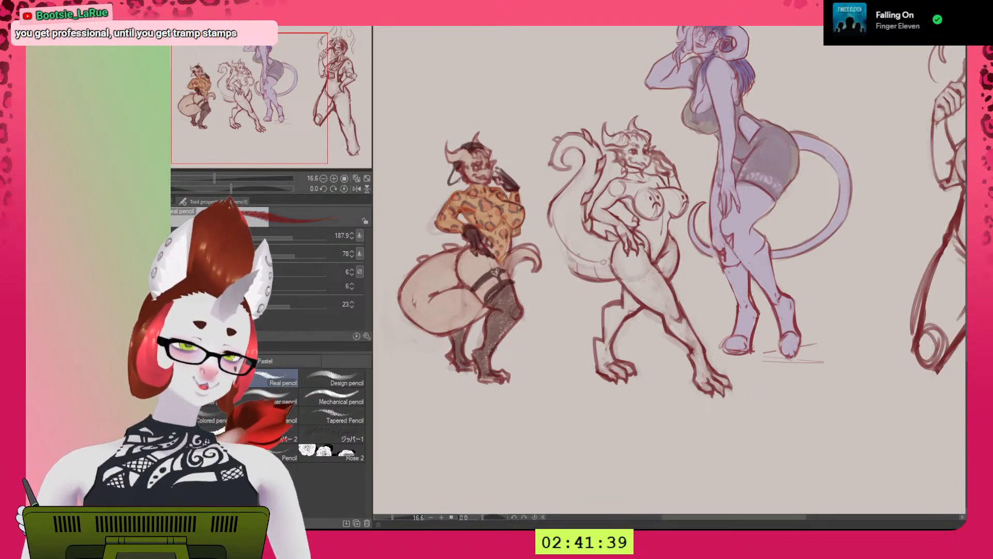
Sketch a trial thick, rounded, spiked tail behind the new figure's hips in dark red, and remove its upward-curled tail.
mouse_move(621, 236)
mouse_down()
mouse_move(576, 228)
mouse_move(603, 245)
mouse_move(560, 229)
mouse_move(582, 314)
mouse_move(586, 241)
mouse_move(536, 284)
mouse_move(614, 291)
mouse_move(546, 297)
mouse_move(628, 307)
mouse_move(677, 264)
mouse_move(685, 290)
mouse_move(704, 280)
mouse_move(660, 255)
mouse_move(648, 266)
mouse_move(666, 268)
mouse_move(685, 251)
mouse_move(685, 284)
mouse_move(698, 254)
mouse_move(688, 287)
mouse_move(680, 276)
mouse_move(692, 265)
mouse_move(681, 283)
mouse_up()
mouse_move(585, 261)
mouse_down()
mouse_move(631, 264)
mouse_move(569, 273)
mouse_move(605, 279)
mouse_up()
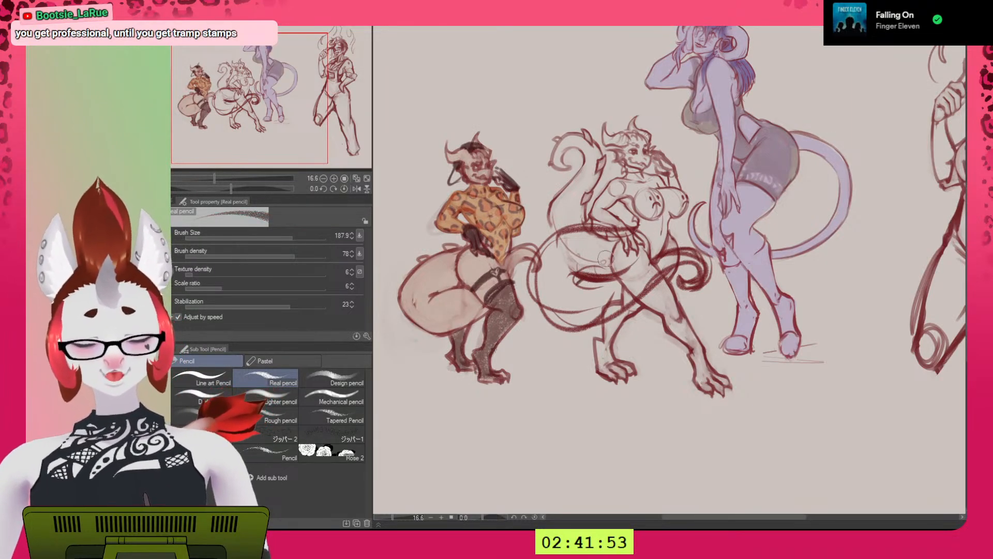
key(])
drag(654, 285, 656, 275)
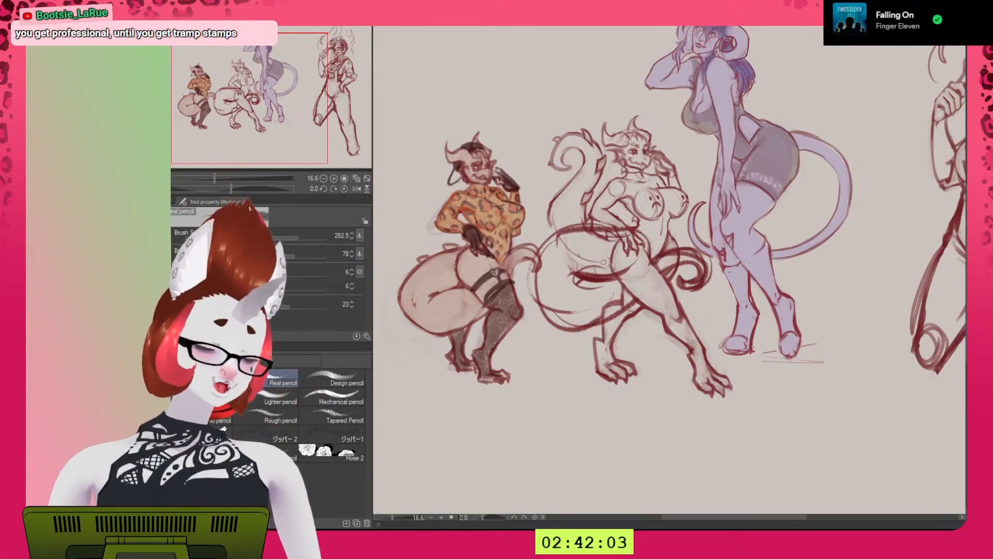
key(Delete)
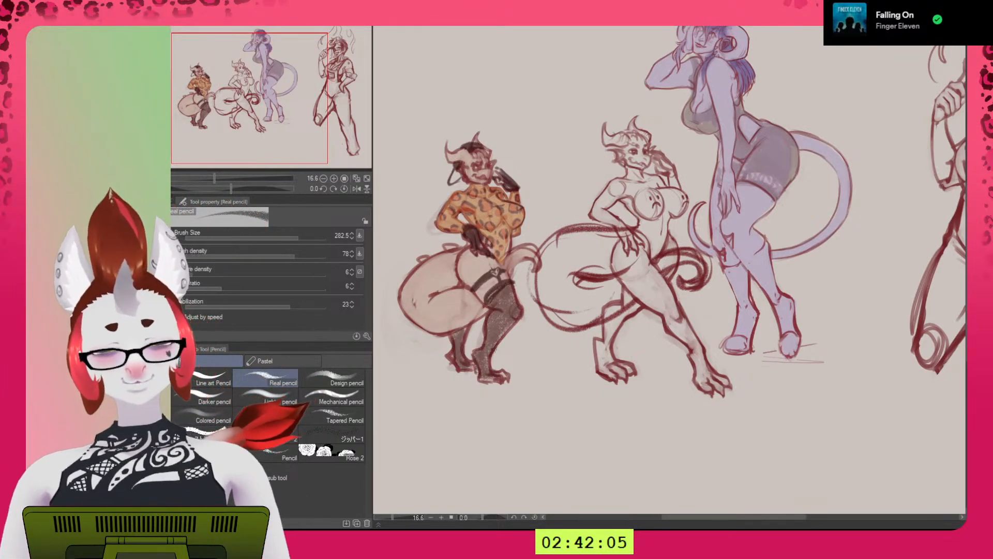
key(c)
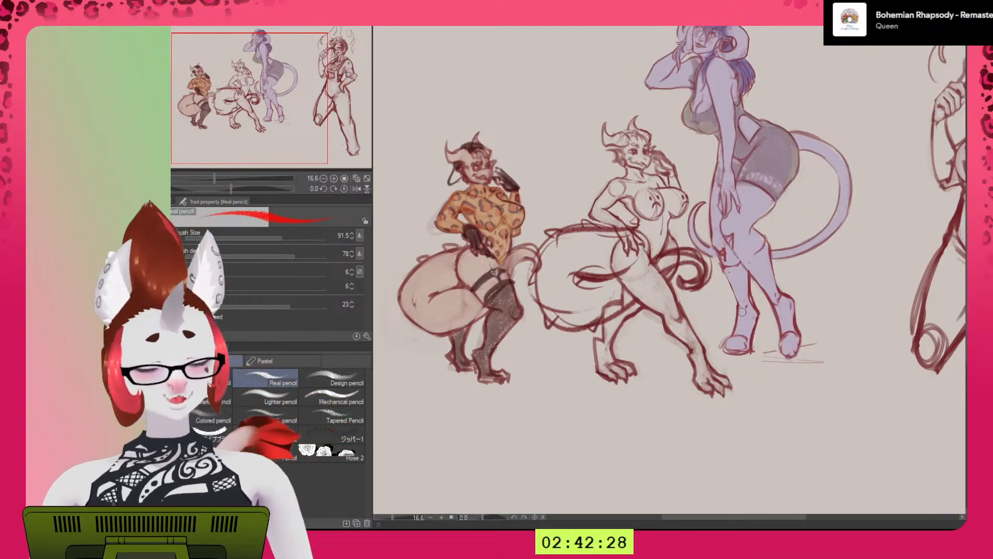
Outline the new figure's silhouette with the rounded tail in red at brush size 234.5, redrawing the contour around its spread legs.
drag(743, 313, 745, 322)
mouse_move(547, 325)
mouse_down()
mouse_move(697, 270)
mouse_move(679, 132)
mouse_move(621, 127)
mouse_move(593, 221)
mouse_move(536, 291)
mouse_move(656, 280)
mouse_move(698, 292)
mouse_move(696, 268)
mouse_move(727, 406)
mouse_move(668, 333)
mouse_move(631, 310)
mouse_move(641, 306)
mouse_move(646, 384)
mouse_move(603, 352)
mouse_move(615, 298)
mouse_up()
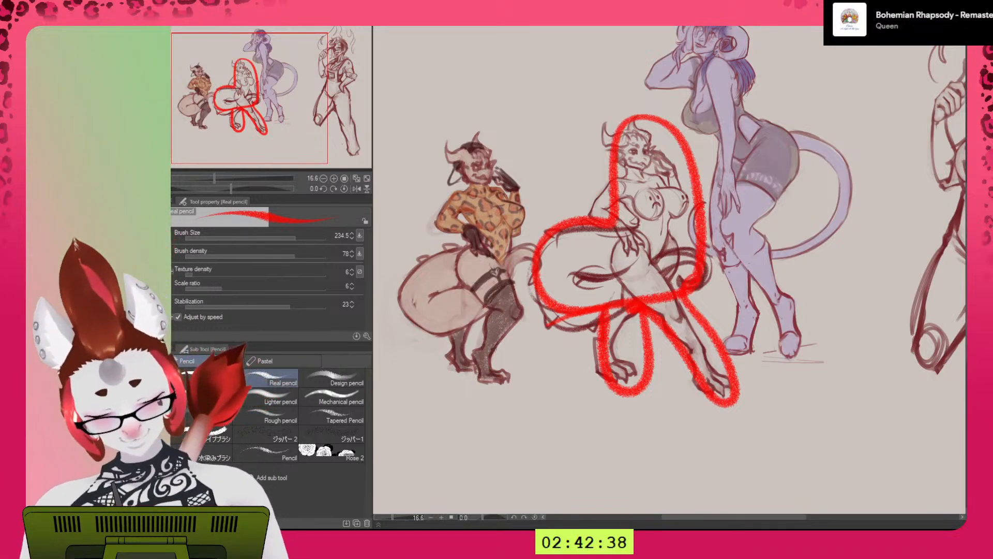
key(ctrl+z)
drag(677, 293, 733, 402)
mouse_move(615, 324)
mouse_down()
mouse_move(618, 382)
mouse_move(735, 399)
mouse_up()
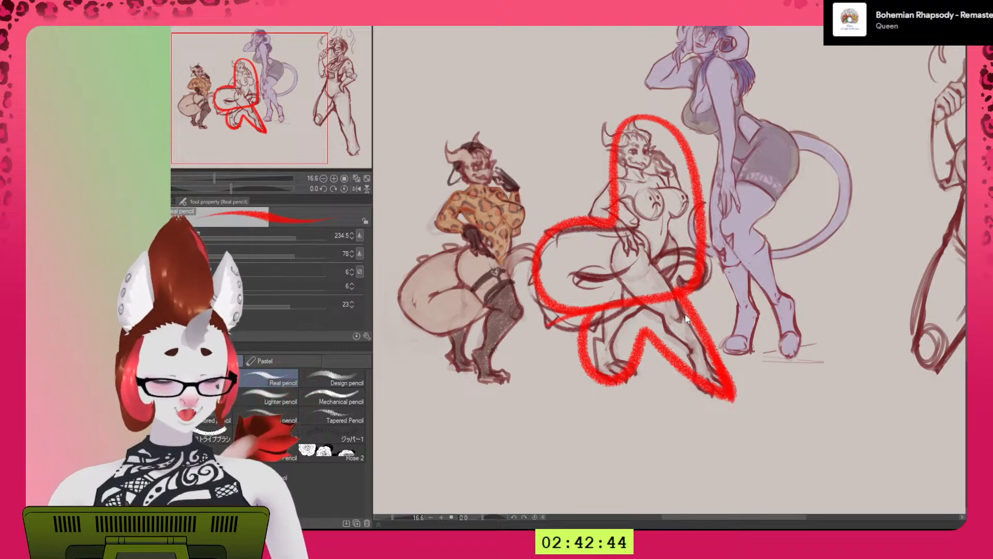
key(ctrl+z)
key(ctrl+z)
mouse_move(595, 305)
mouse_down()
mouse_move(613, 379)
mouse_move(647, 328)
mouse_move(703, 393)
mouse_move(726, 363)
mouse_move(669, 298)
mouse_up()
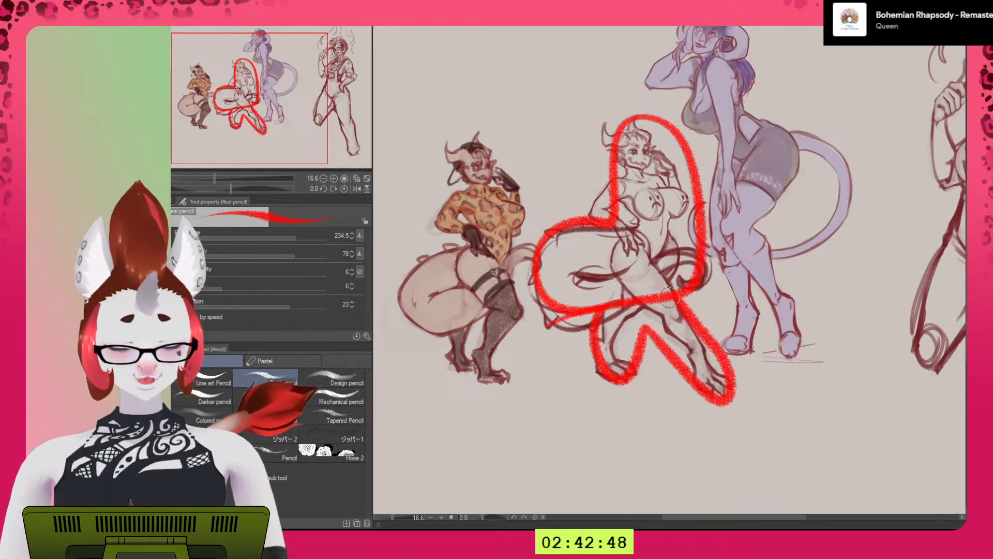
Outline the leopard-print figure's silhouette in red for comparison, and undo the outlines on both figures.
mouse_move(426, 336)
mouse_down()
mouse_move(535, 294)
mouse_move(440, 202)
mouse_move(403, 327)
mouse_move(444, 339)
mouse_up()
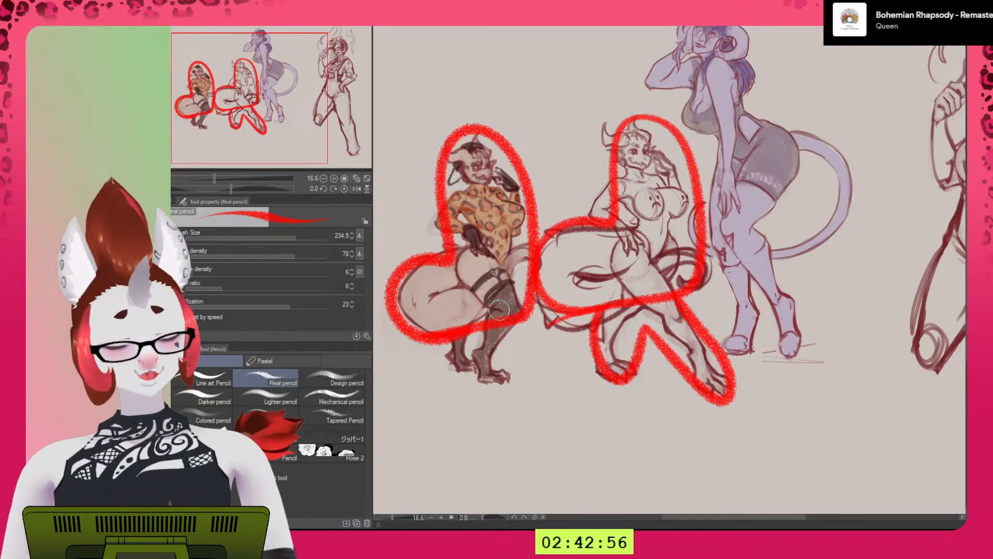
key(ctrl+z)
key(ctrl+z)
key(ctrl+z)
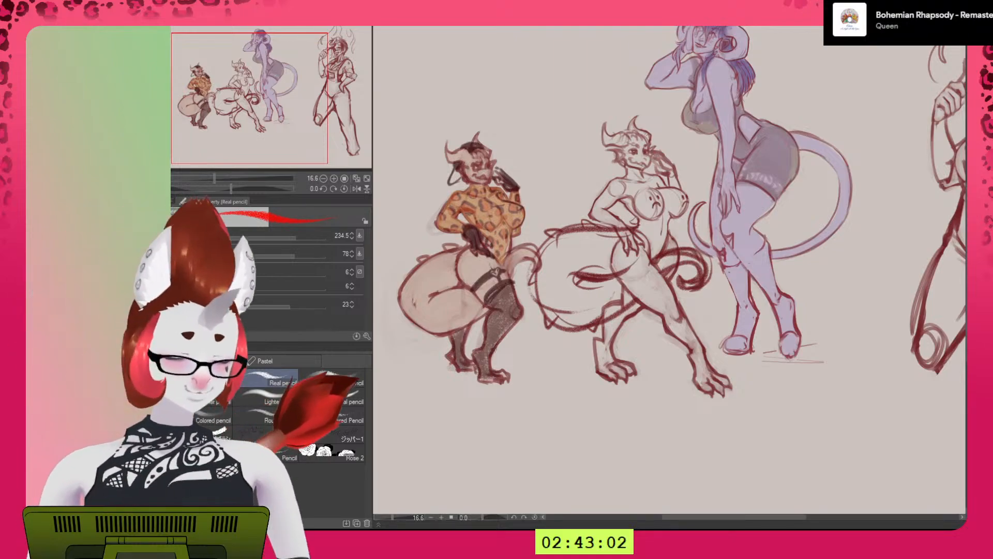
Undo the trial rounded tail on the new figure and bring back its upward-curled tail, with the whole canvas in view.
click(367, 189)
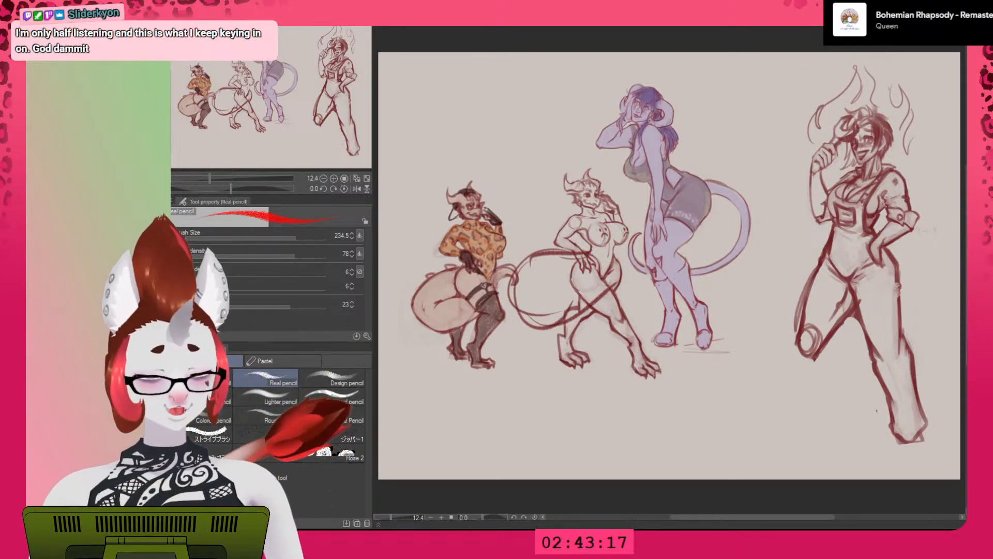
key(ctrl+z)
key(ctrl+z)
key(ctrl+z)
key(ctrl+z)
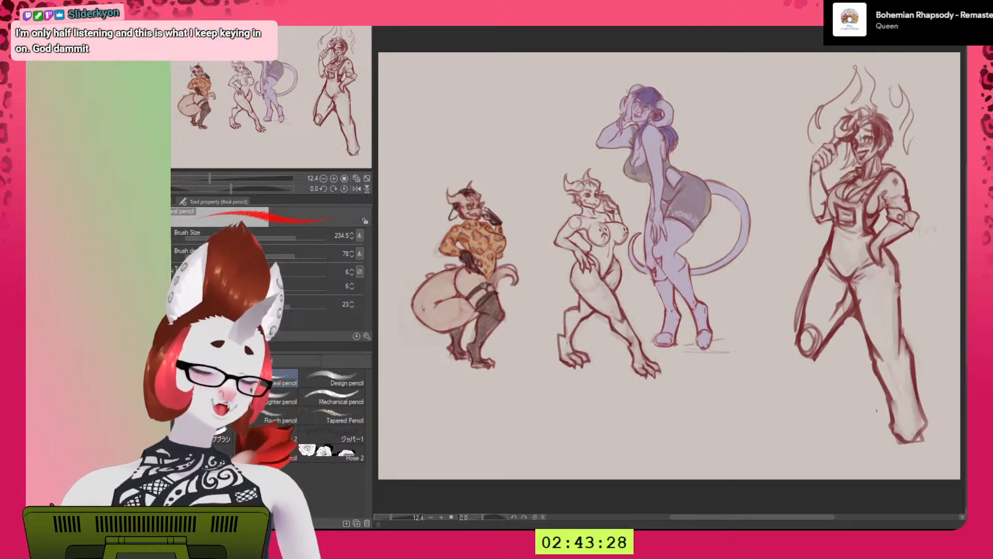
key(ctrl+z)
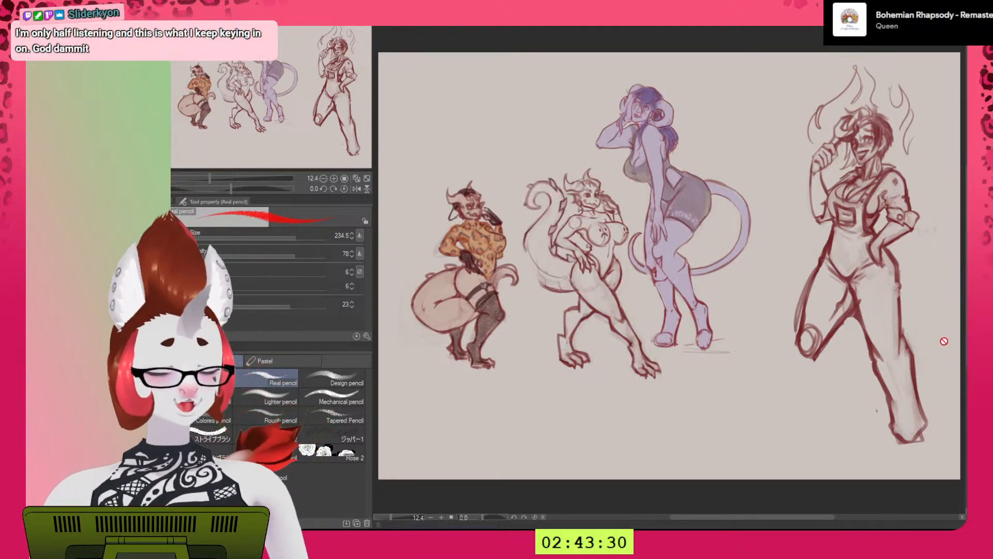
Undo the placement of the leopard-print comparison drawing and restore the tall dancing figure to the group.
key(ctrl+z)
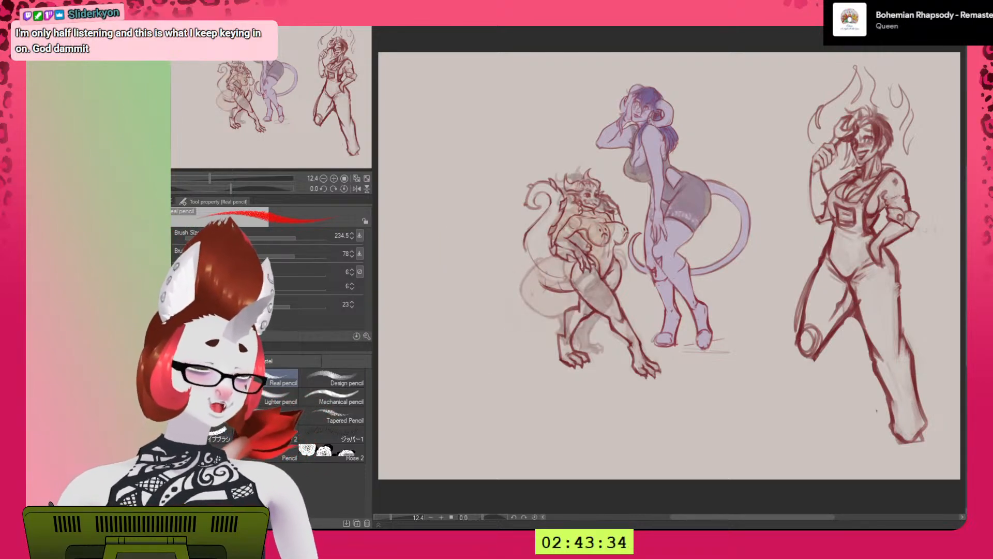
key(ctrl+z)
key(ctrl+z)
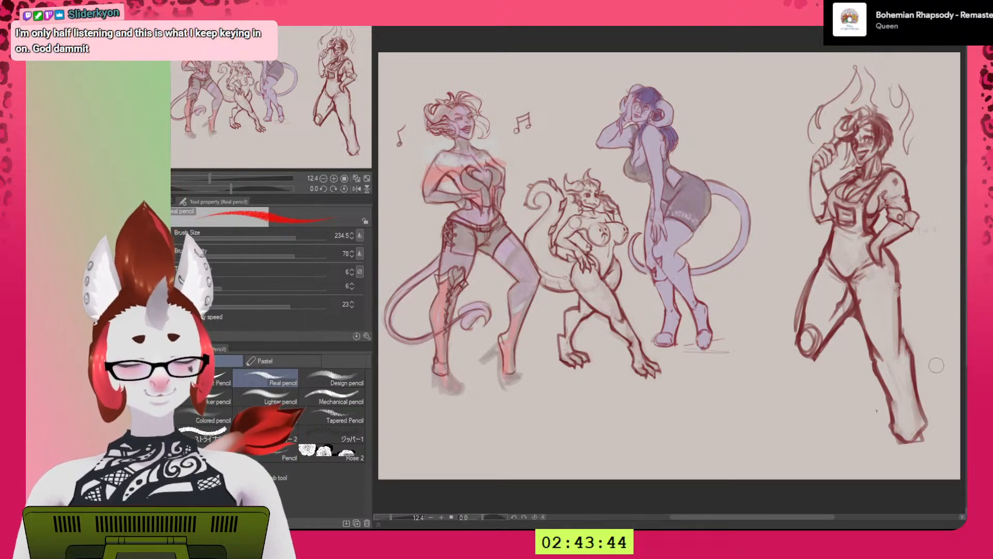
Examine the sketch of the overalls-wearing figure with the wrench, both up close and next to the other characters.
scroll(893, 191, up, 6)
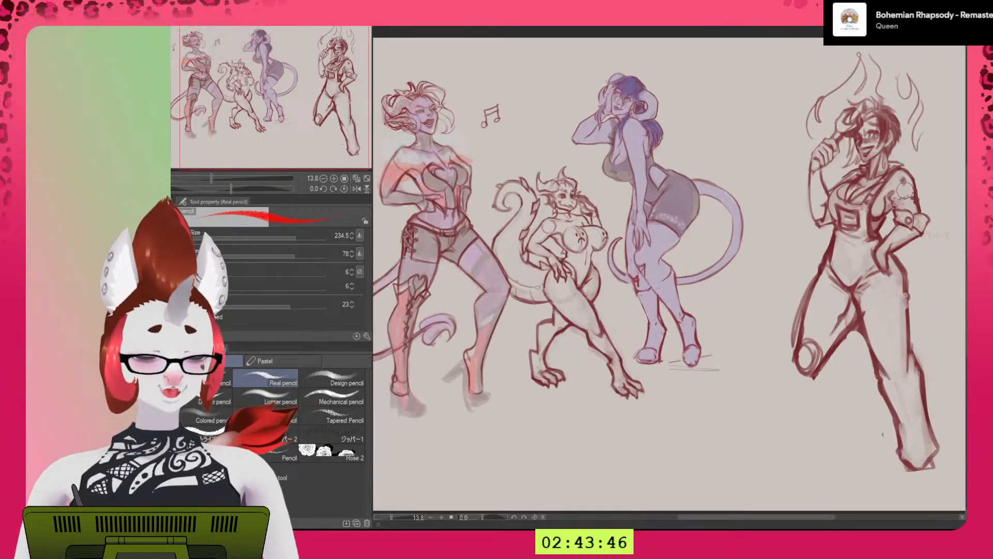
scroll(934, 204, up, 5)
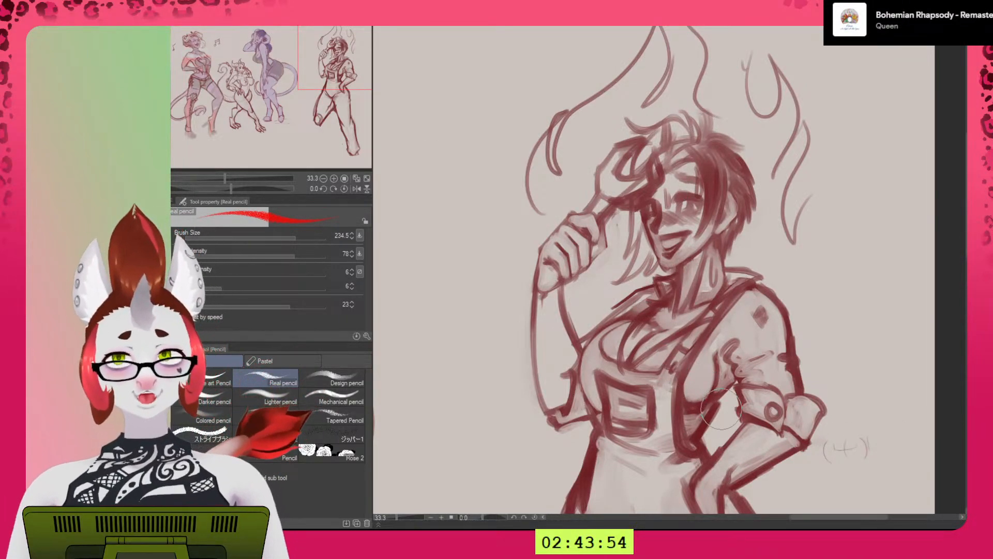
scroll(734, 309, down, 4)
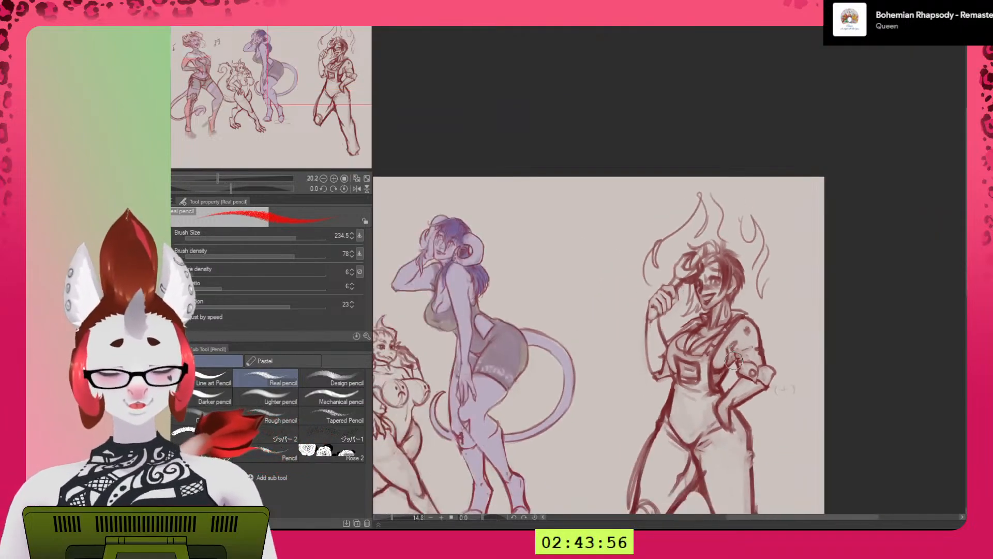
scroll(727, 355, down, 2)
mouse_move(617, 406)
mouse_down()
mouse_move(685, 330)
mouse_move(809, 258)
mouse_move(783, 289)
mouse_move(769, 268)
mouse_move(624, 279)
mouse_up()
scroll(753, 249, up, 3)
scroll(774, 220, up, 1)
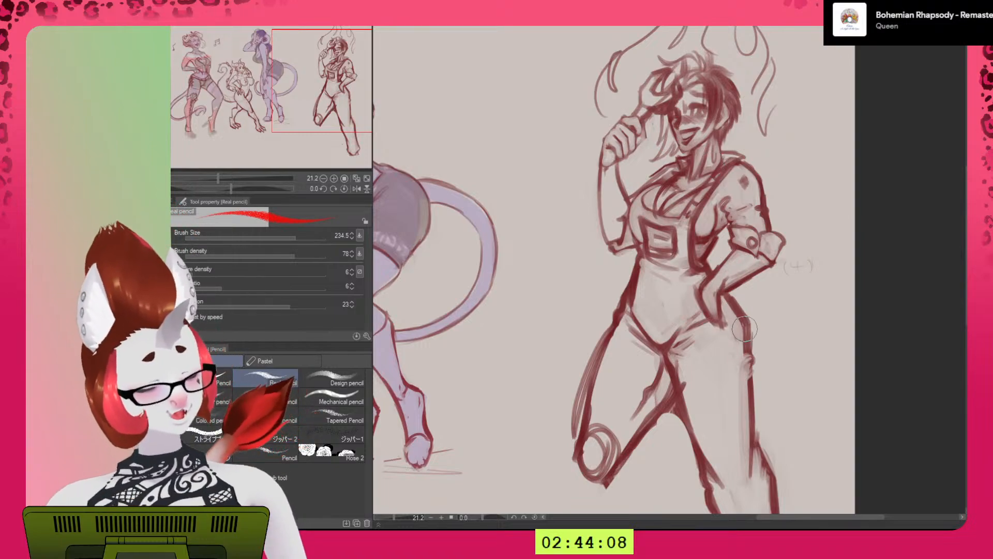
scroll(721, 313, down, 2)
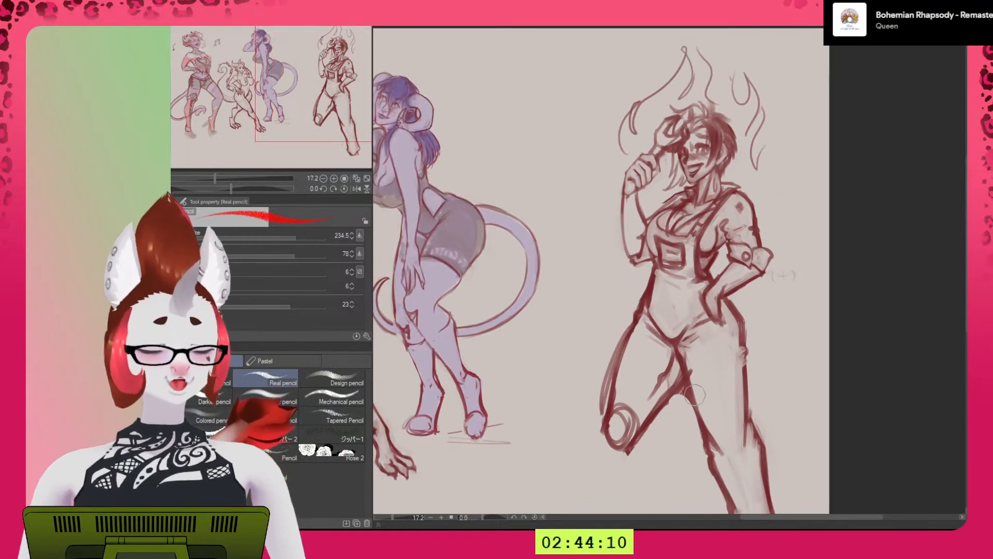
Compare the overalls figure's upper body with the three dancing figures, and undo the stray red scribble on the tall figure's leg.
scroll(714, 132, up, 4)
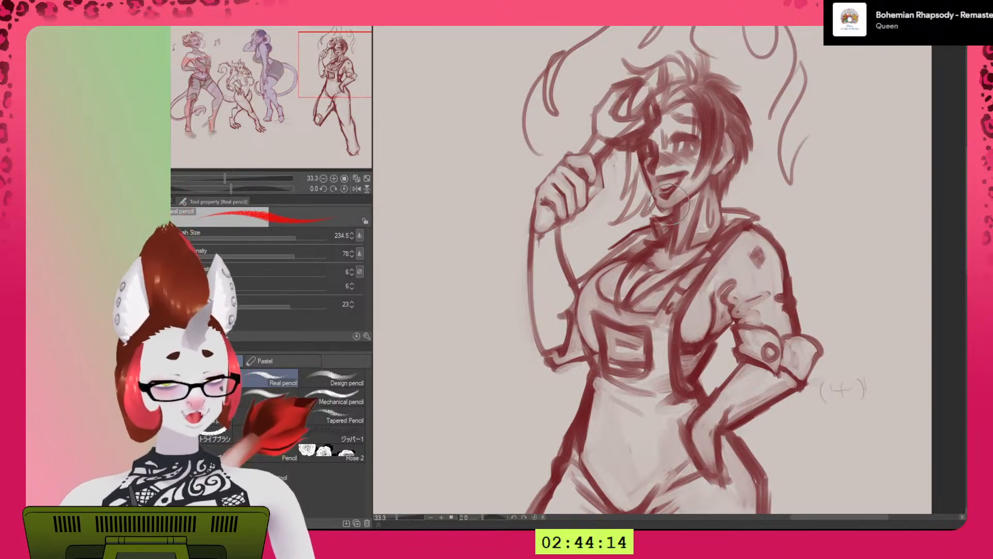
scroll(733, 256, down, 2)
drag(607, 364, 945, 359)
scroll(790, 257, up, 2)
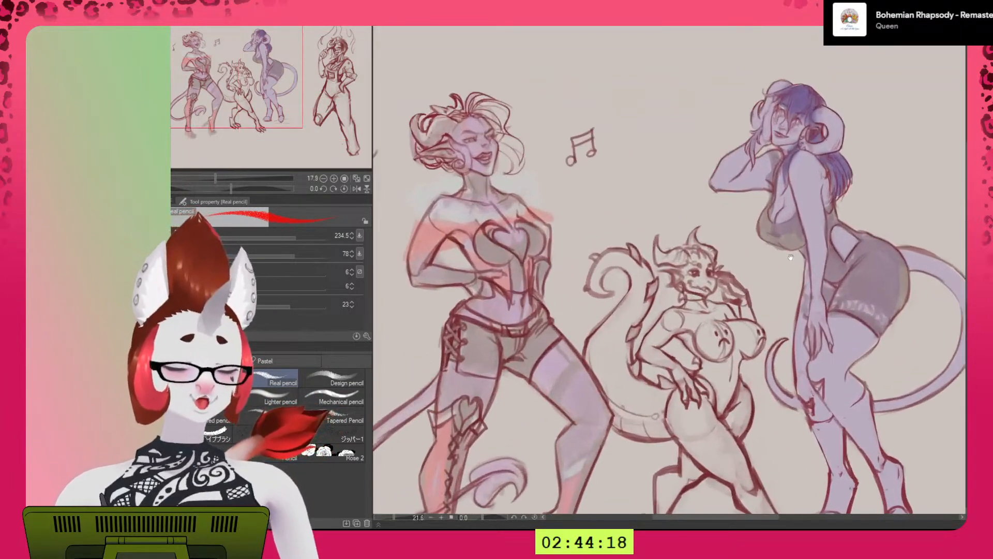
scroll(831, 347, down, 2)
drag(849, 399, 877, 416)
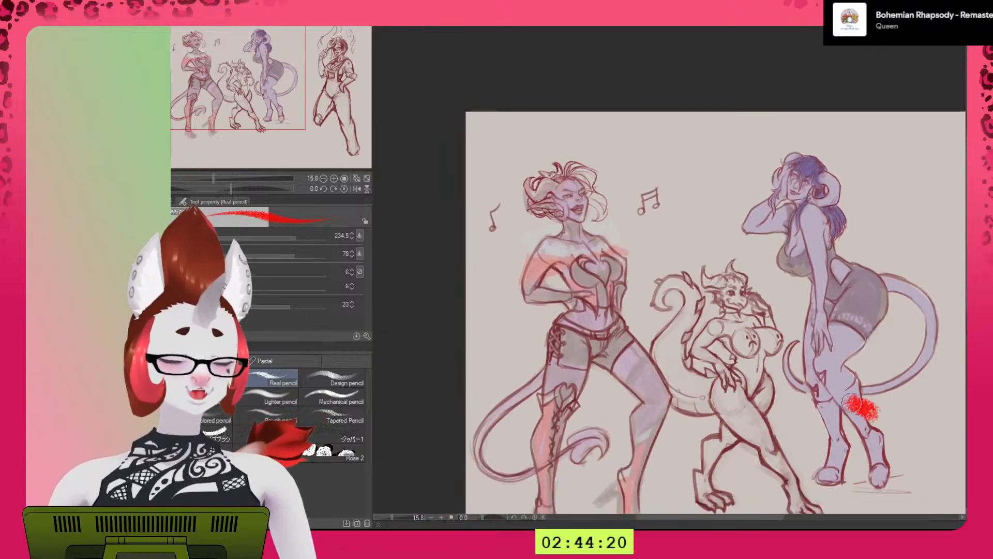
key(ctrl+z)
Examine the overalls figure's face, raised wrench and flame shapes up close, and compare the figure with the rest of the group.
mouse_move(903, 331)
mouse_down()
mouse_move(685, 273)
mouse_move(623, 239)
mouse_up()
scroll(807, 172, up, 7)
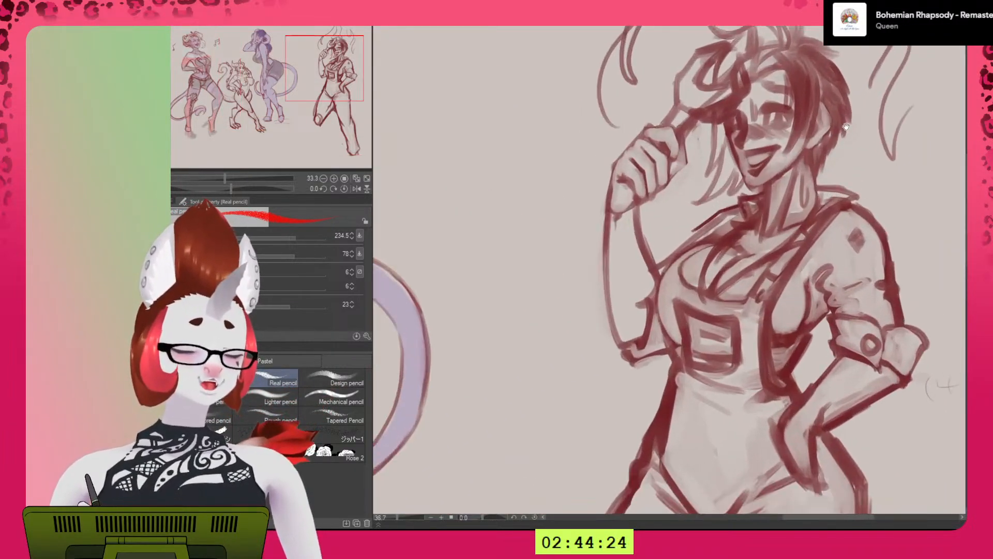
mouse_move(791, 340)
mouse_down()
mouse_move(675, 317)
mouse_move(876, 491)
mouse_move(905, 284)
mouse_move(707, 272)
mouse_move(724, 451)
mouse_move(991, 350)
mouse_move(700, 168)
mouse_move(922, 323)
mouse_move(745, 345)
mouse_move(729, 274)
mouse_move(767, 428)
mouse_move(781, 341)
mouse_up()
drag(772, 278, 665, 253)
scroll(665, 253, up, 1)
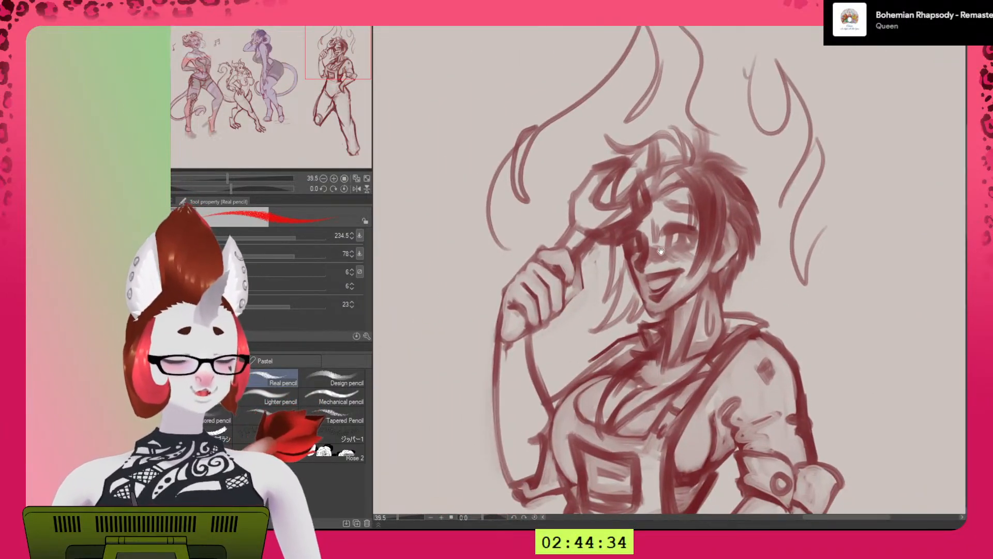
scroll(661, 250, up, 6)
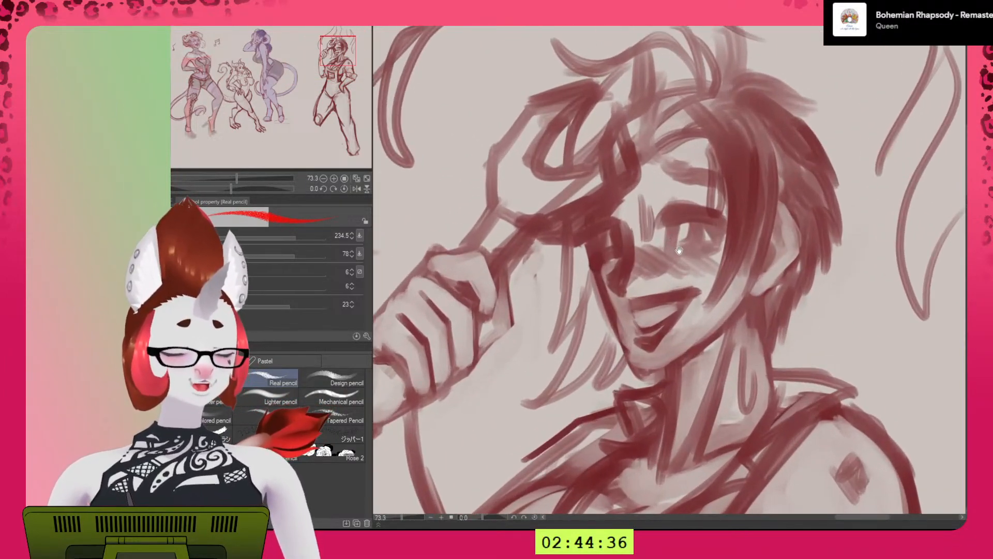
scroll(679, 251, down, 12)
scroll(658, 224, up, 3)
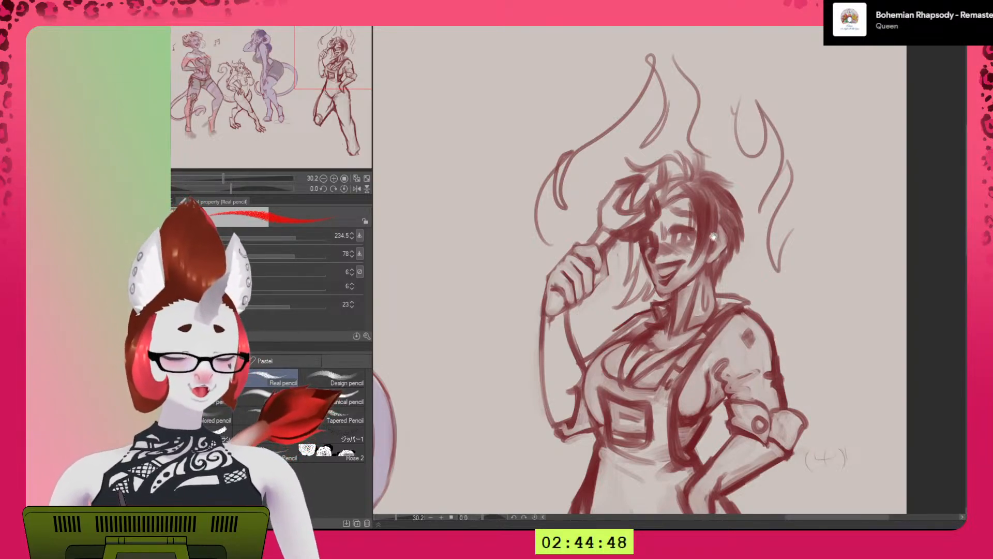
scroll(740, 259, down, 2)
drag(519, 451, 918, 316)
scroll(674, 338, down, 1)
scroll(747, 145, down, 1)
drag(748, 145, 764, 152)
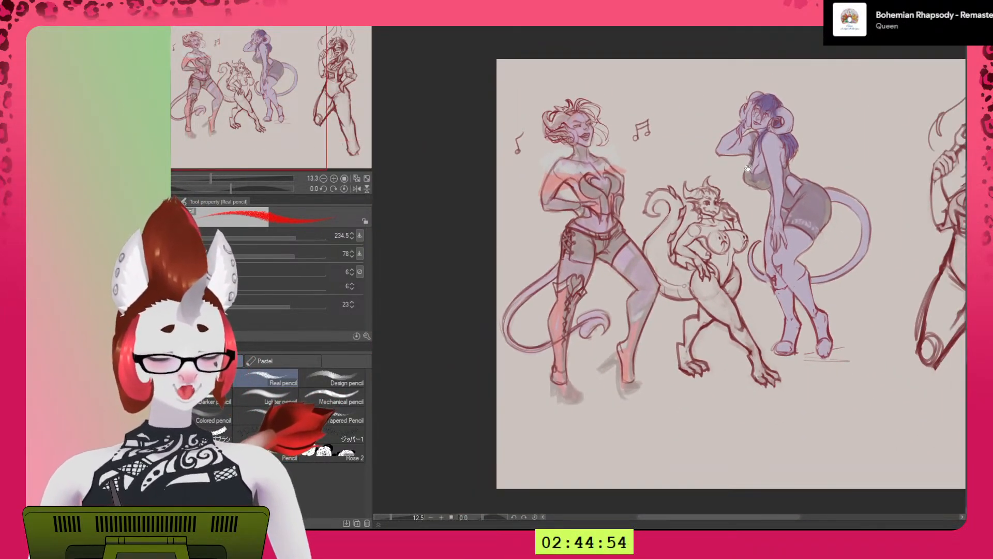
Examine the small horned figure's torso sketch up close, and compare the figure with the whole group.
scroll(768, 194, up, 3)
mouse_move(734, 197)
mouse_down()
mouse_move(766, 261)
mouse_move(742, 210)
mouse_move(735, 215)
mouse_up()
scroll(713, 228, up, 5)
scroll(740, 309, up, 5)
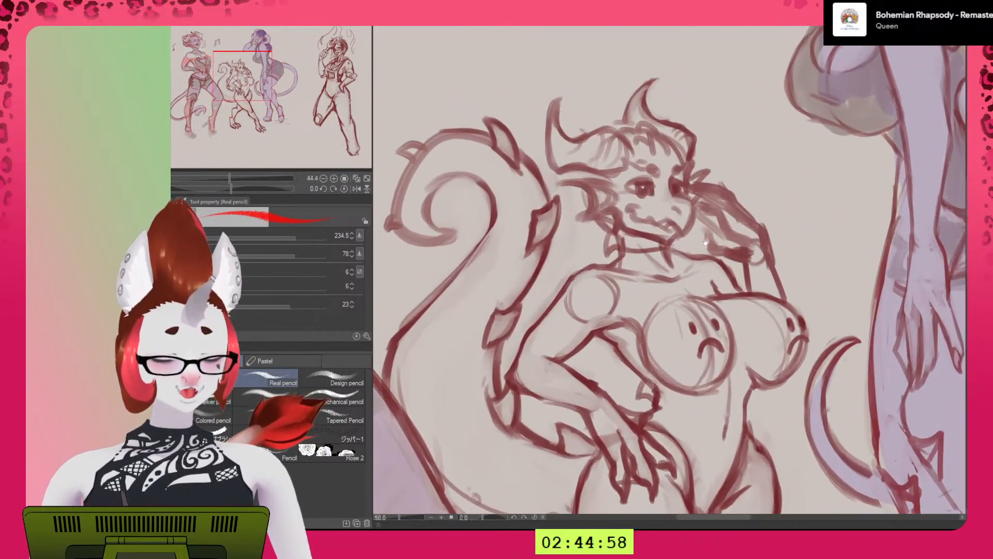
scroll(740, 307, up, 4)
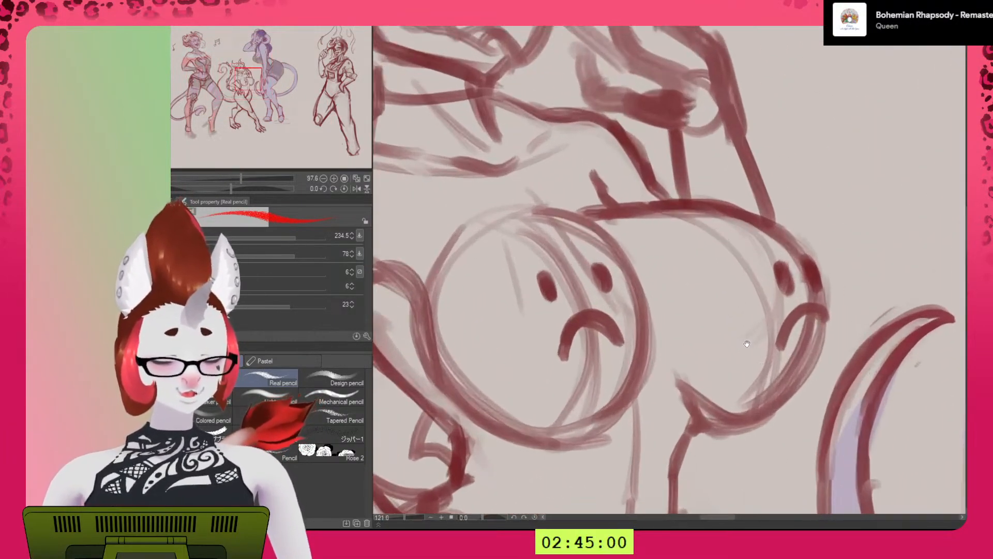
scroll(657, 343, up, 2)
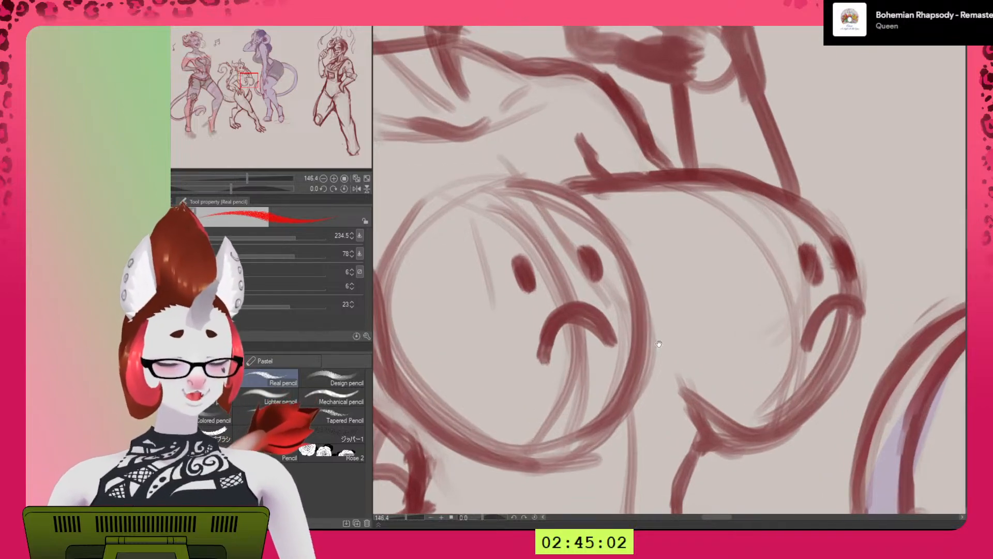
scroll(666, 345, down, 15)
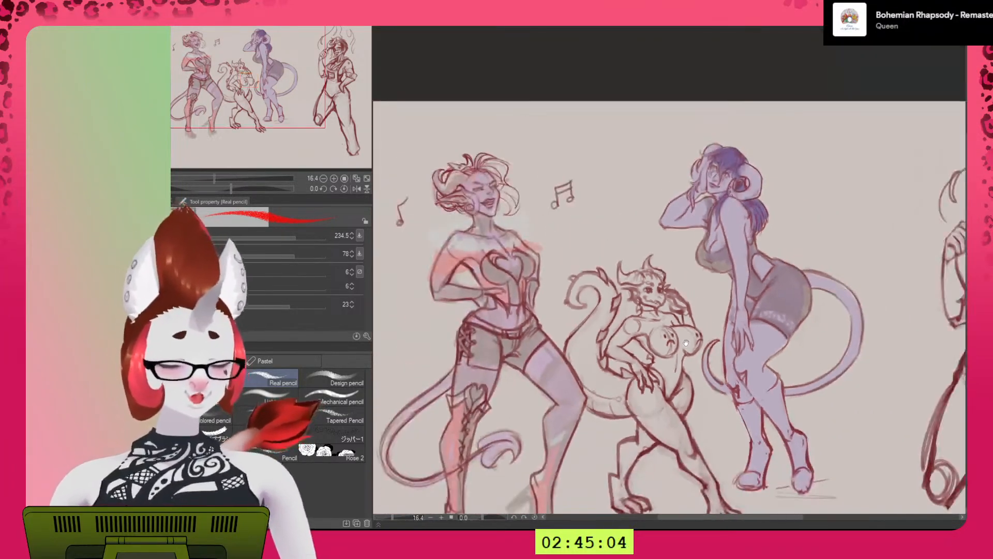
drag(655, 321, 529, 244)
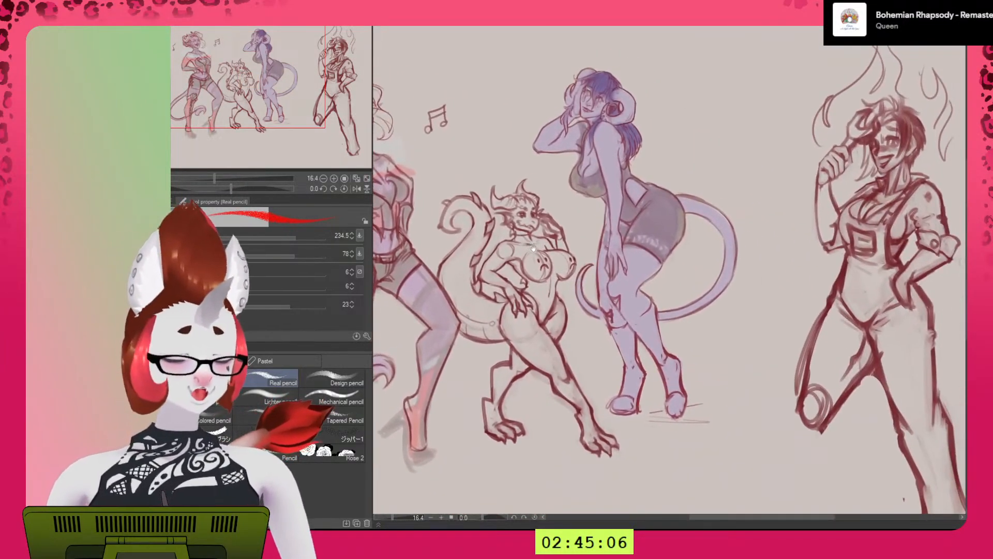
scroll(682, 290, down, 4)
scroll(681, 289, up, 2)
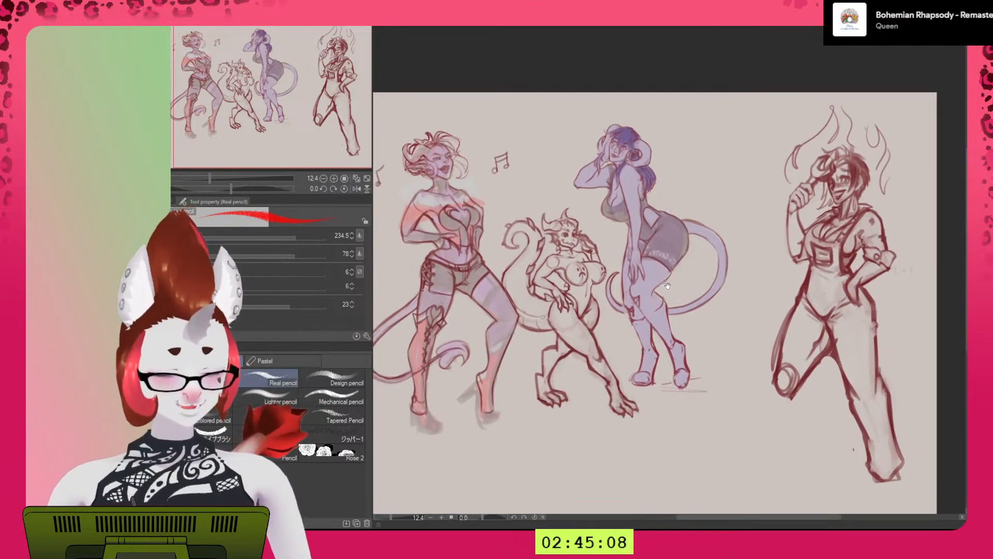
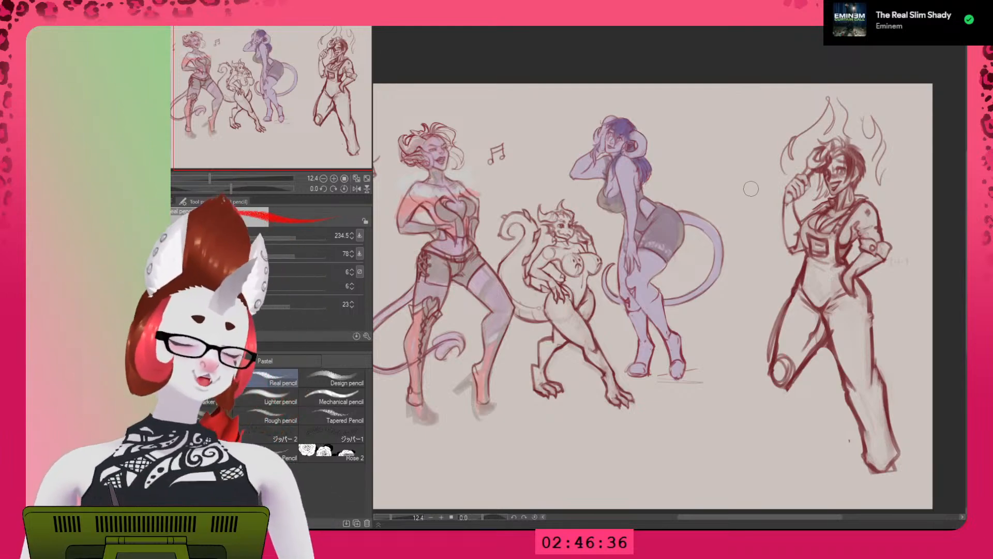
click(366, 178)
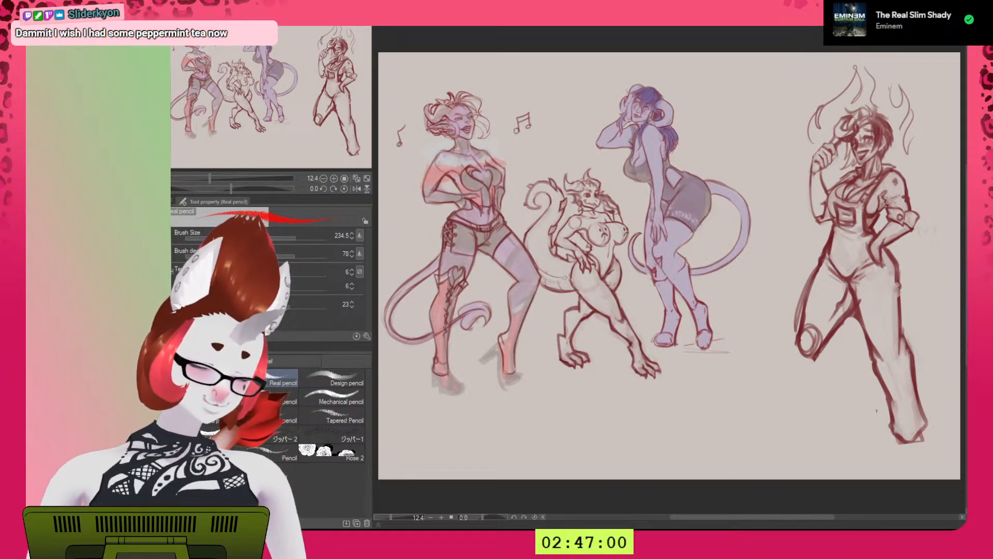
Compare the small horned figure with its overlaid leopard-print version, and restore the view of the new sketch alone.
key(ctrl+z)
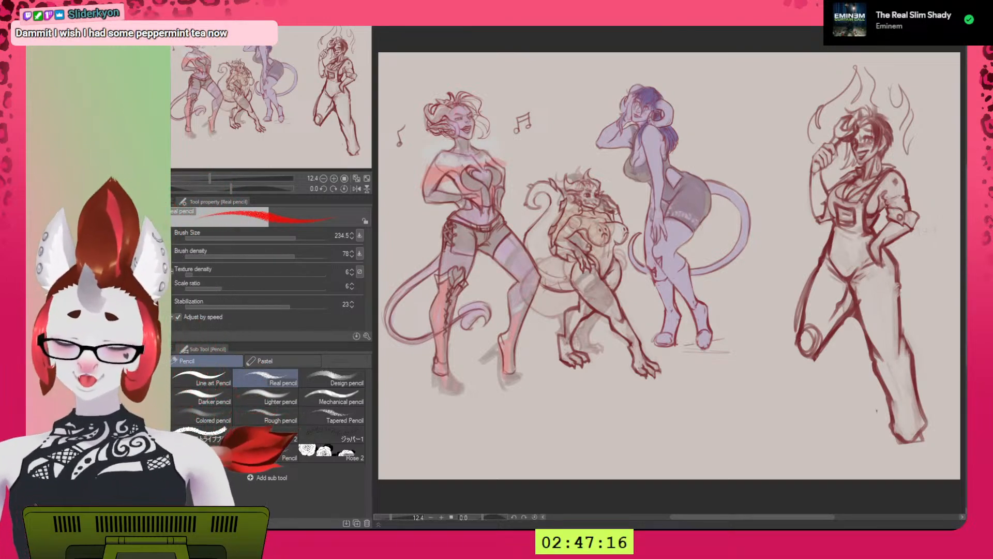
key(ctrl+z)
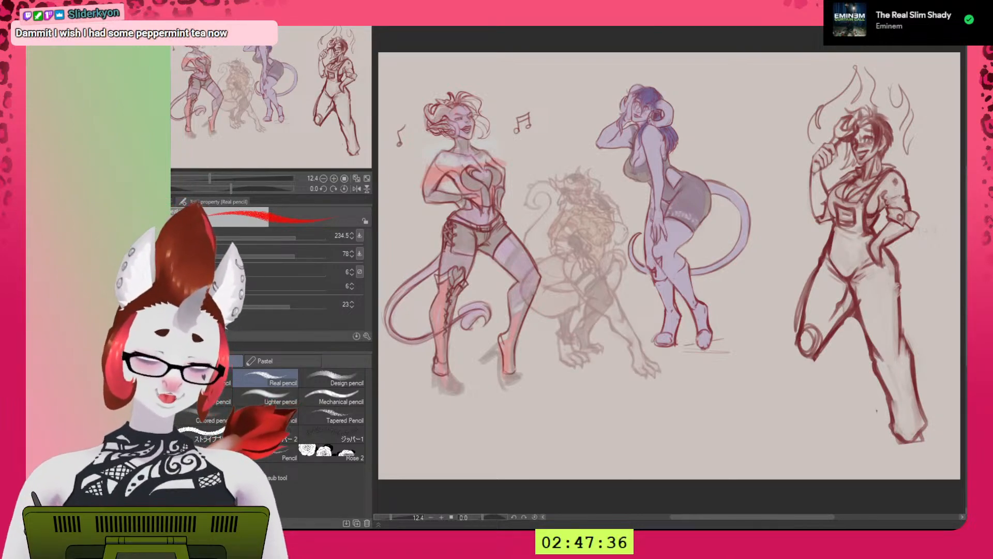
key(ctrl+z)
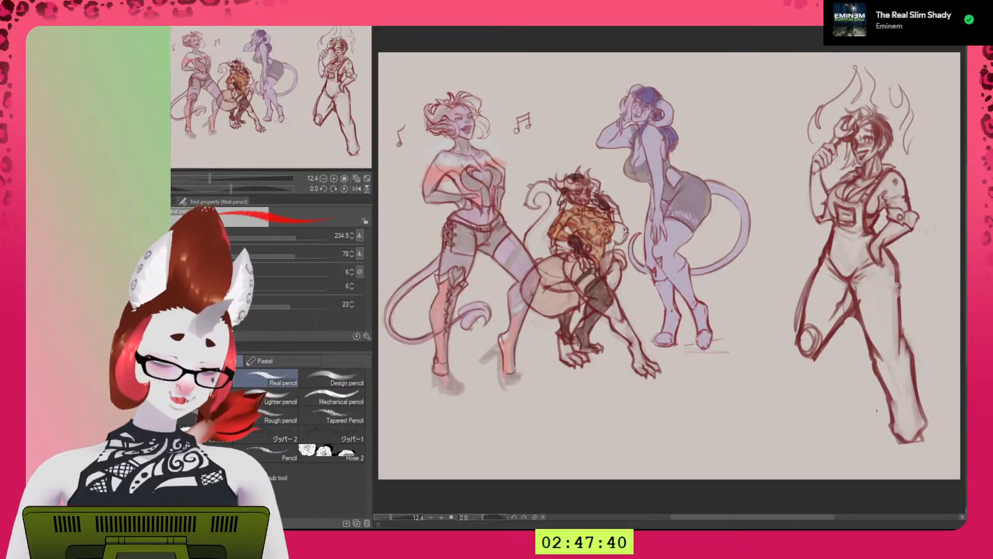
key(ctrl+z)
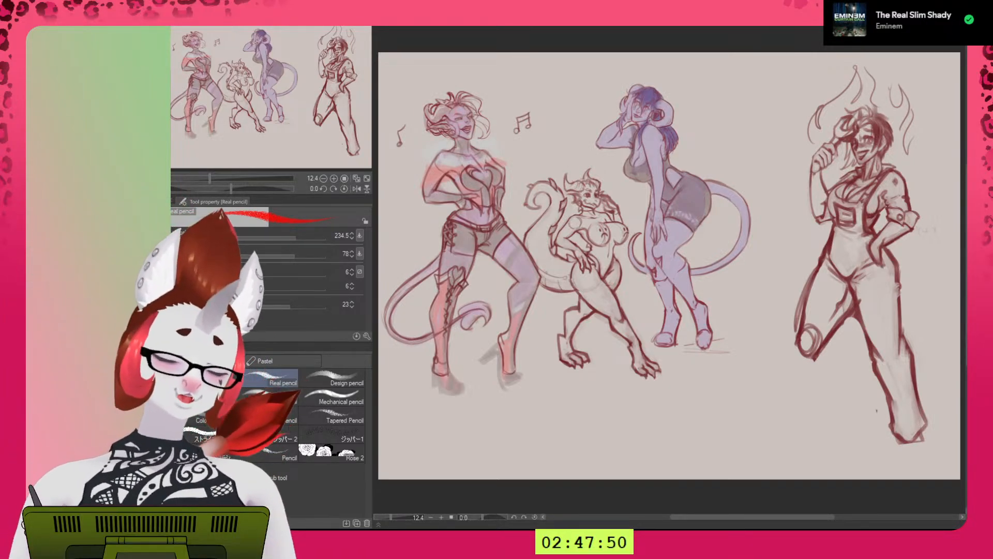
Outline the small horned figure's tail, legs and clawed feet in orange with the Line art pen at brush size 74.4.
key(p)
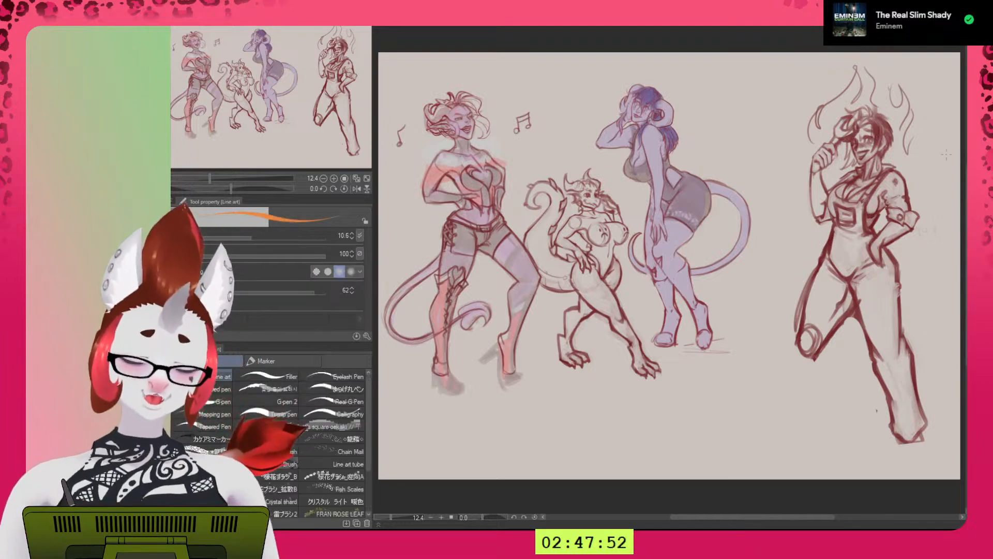
key(])
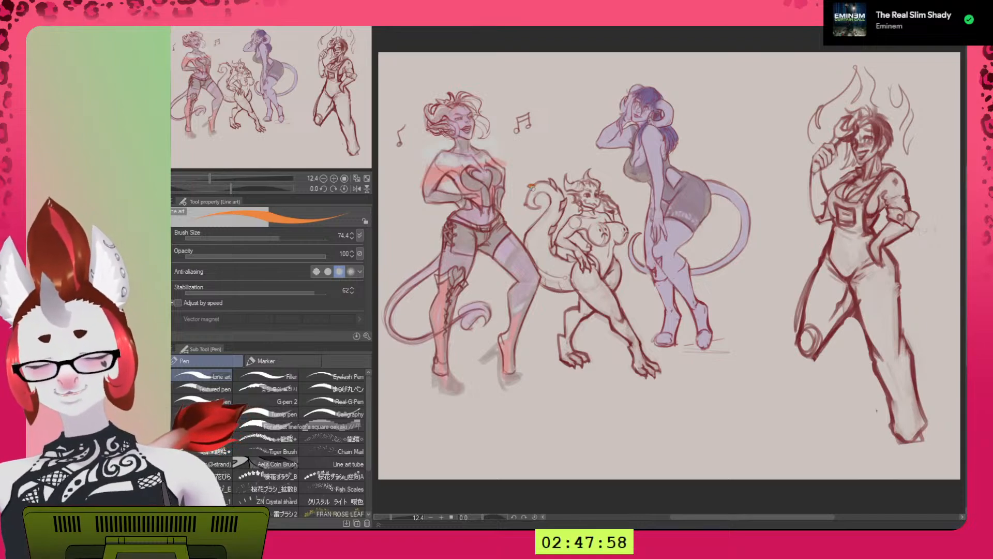
mouse_move(532, 184)
mouse_down()
mouse_move(535, 207)
mouse_move(535, 193)
mouse_move(551, 195)
mouse_move(525, 240)
mouse_move(551, 199)
mouse_move(538, 187)
mouse_move(551, 180)
mouse_move(537, 183)
mouse_move(553, 183)
mouse_move(560, 206)
mouse_move(561, 189)
mouse_move(561, 206)
mouse_move(565, 199)
mouse_move(552, 251)
mouse_move(533, 265)
mouse_move(543, 282)
mouse_move(579, 285)
mouse_move(581, 312)
mouse_move(569, 311)
mouse_move(561, 338)
mouse_move(573, 366)
mouse_up()
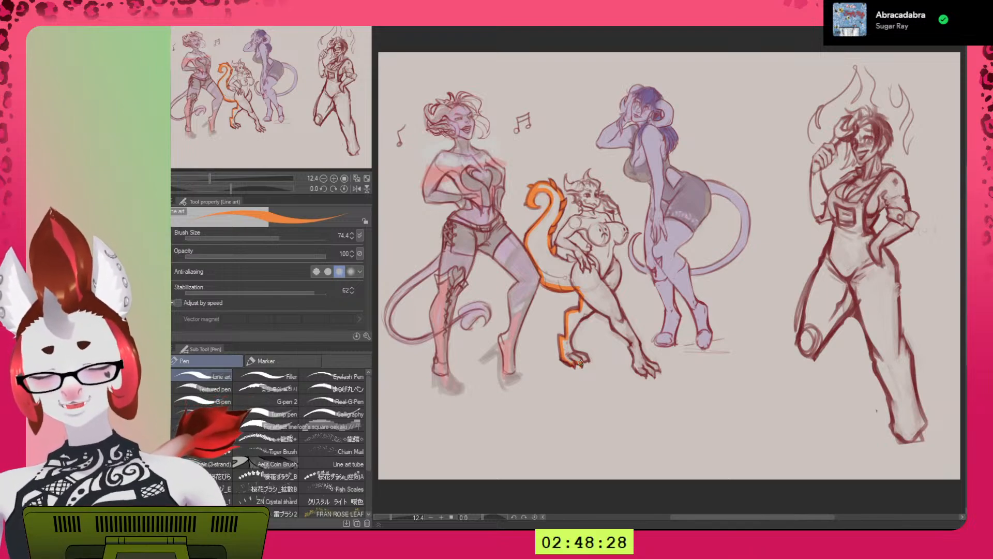
mouse_move(570, 336)
mouse_down()
mouse_move(596, 306)
mouse_move(632, 340)
mouse_move(646, 376)
mouse_up()
drag(618, 260, 614, 291)
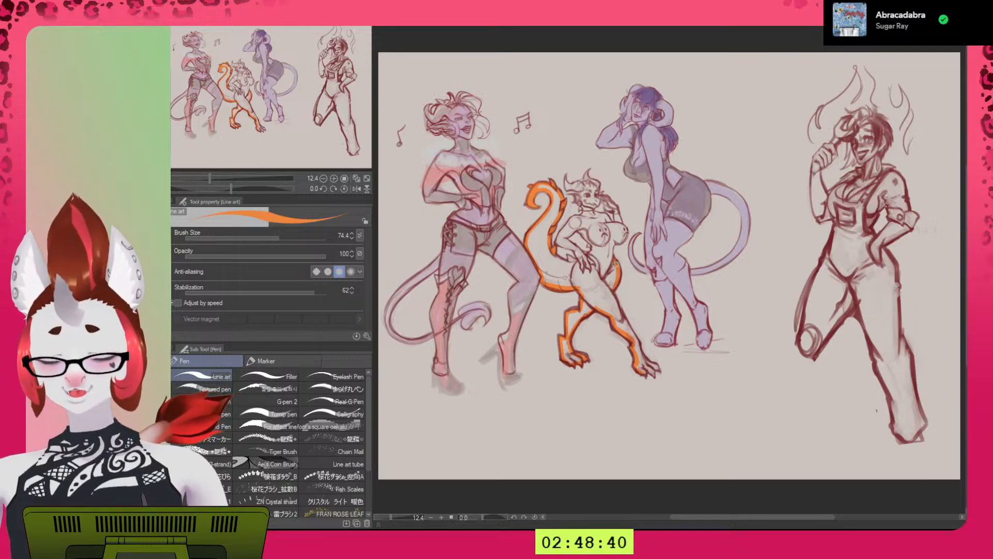
drag(614, 287, 639, 348)
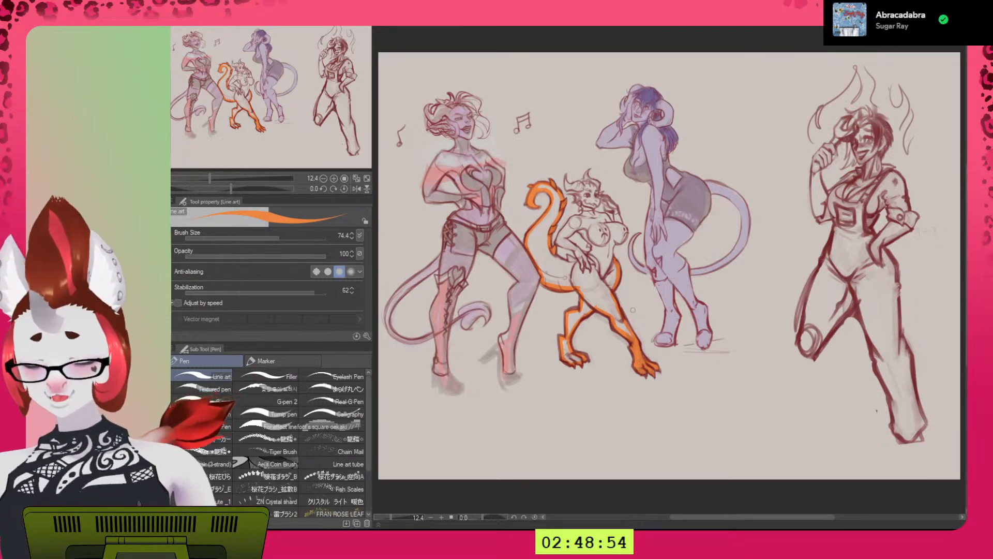
Mirror the canvas view, outline the horned figure's head, arms and torso in orange, and fill its rear foot at brush size 125.8.
key(h)
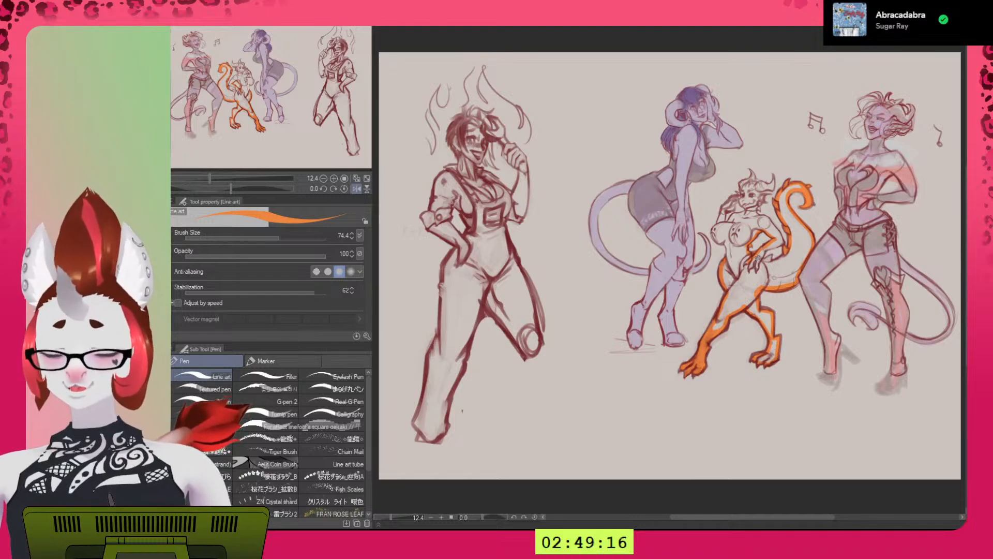
drag(760, 253, 793, 229)
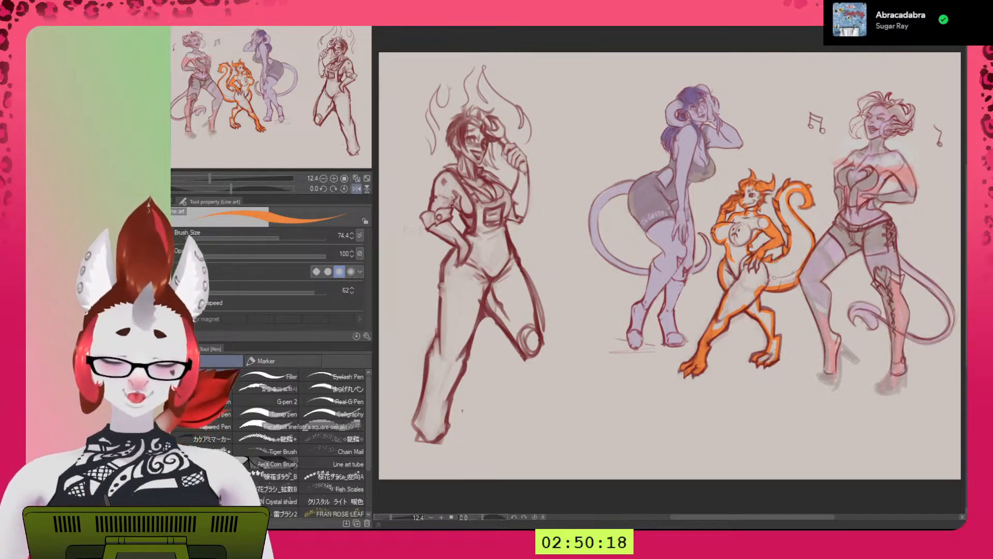
key(bracketright)
key(bracketright)
mouse_move(763, 355)
mouse_down()
mouse_move(774, 339)
mouse_move(772, 353)
mouse_up()
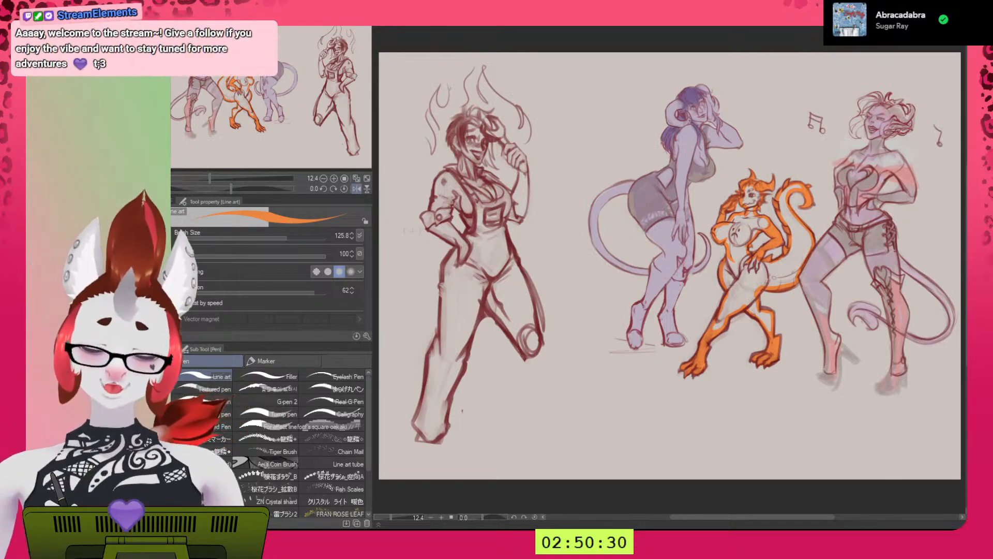
Try to auto-select the area around the orange silhouette, and clear the selection.
key(w)
click(802, 242)
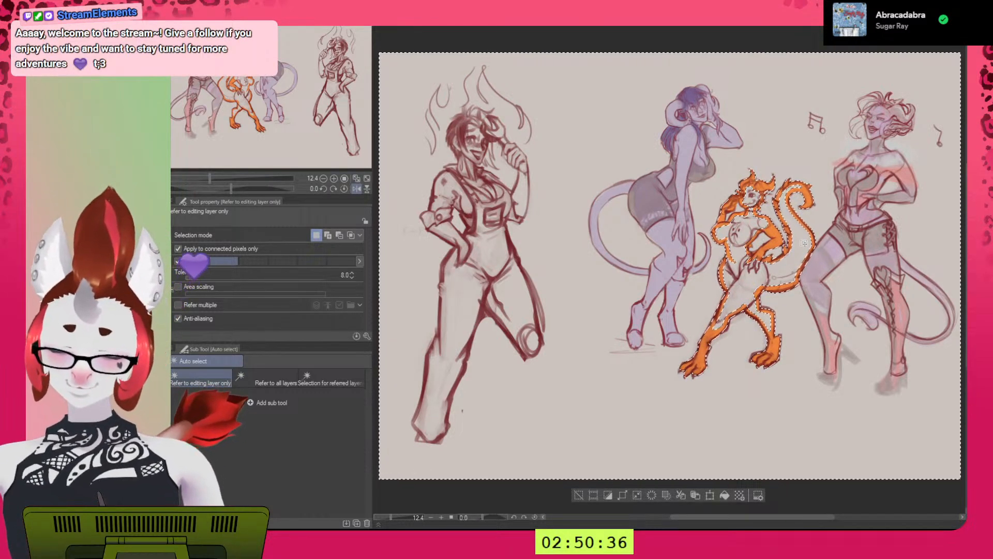
key(ctrl+d)
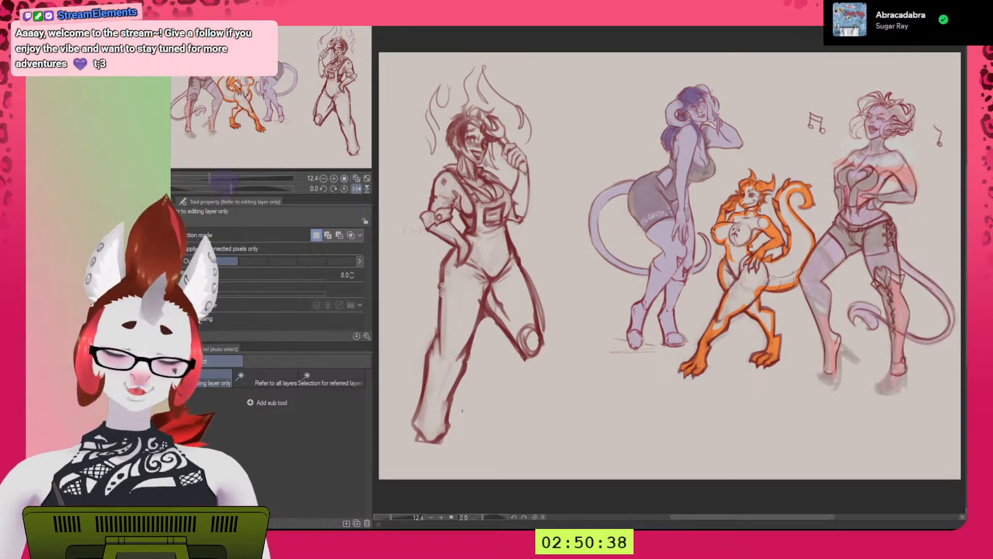
Fill the small horned figure's torso, hips and legs in solid orange with the Line art pen at brush size 184.8.
key(p)
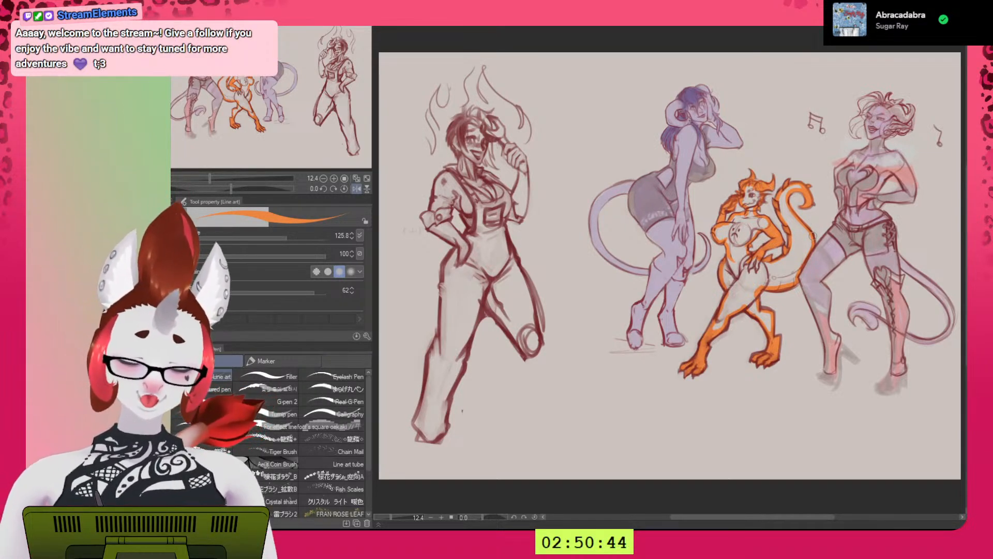
key(bracketleft)
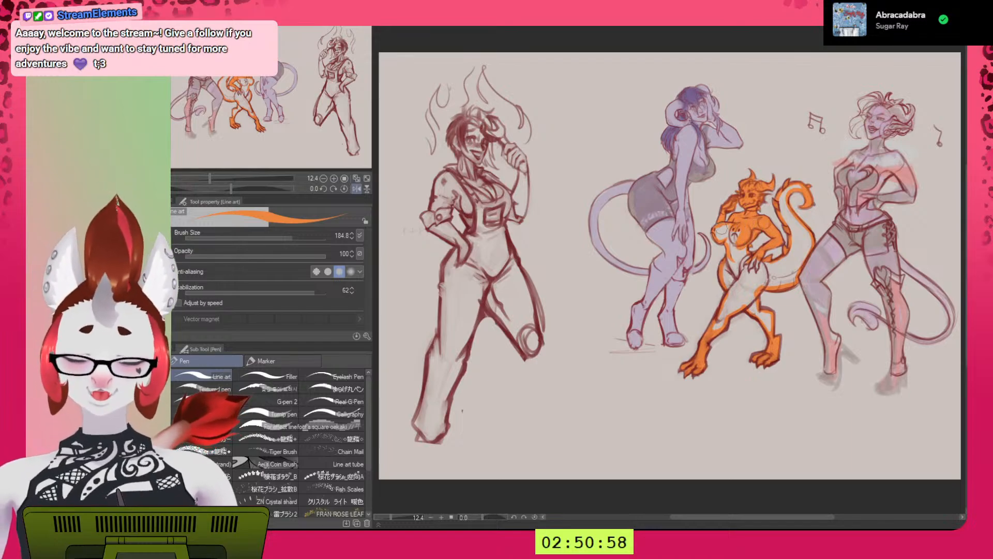
mouse_move(734, 233)
mouse_down()
mouse_move(749, 227)
mouse_move(726, 274)
mouse_move(733, 292)
mouse_up()
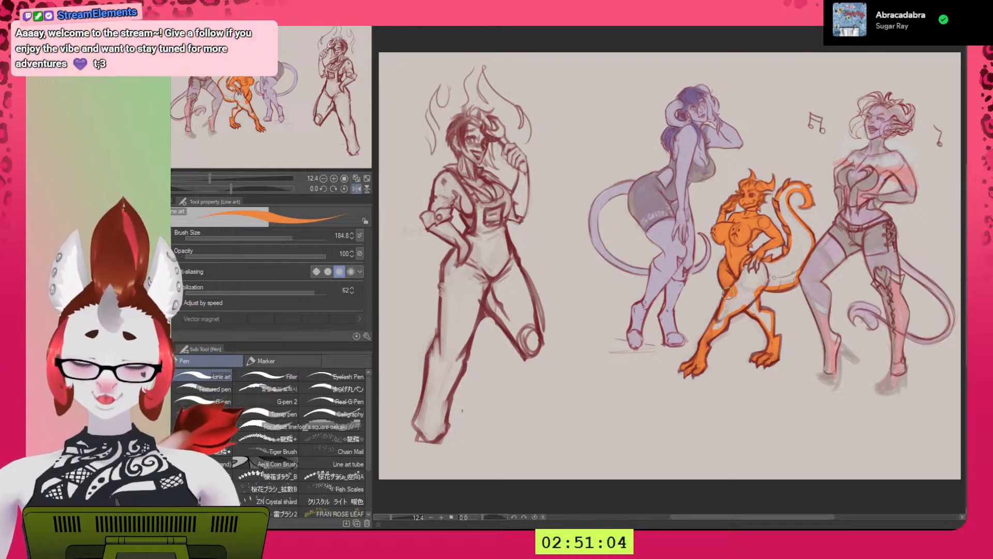
drag(749, 264, 757, 261)
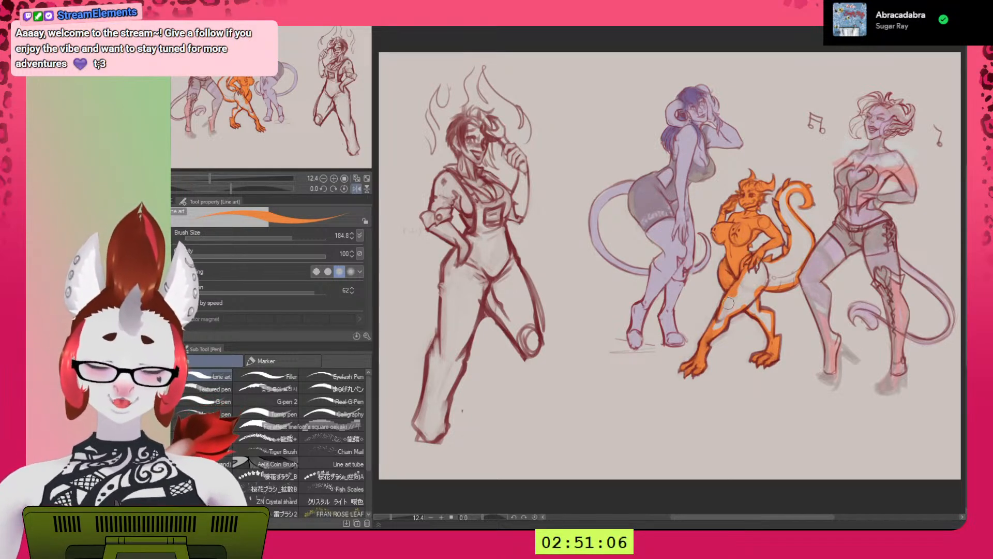
mouse_move(712, 327)
mouse_down()
mouse_move(752, 266)
mouse_move(762, 270)
mouse_move(725, 314)
mouse_move(766, 272)
mouse_up()
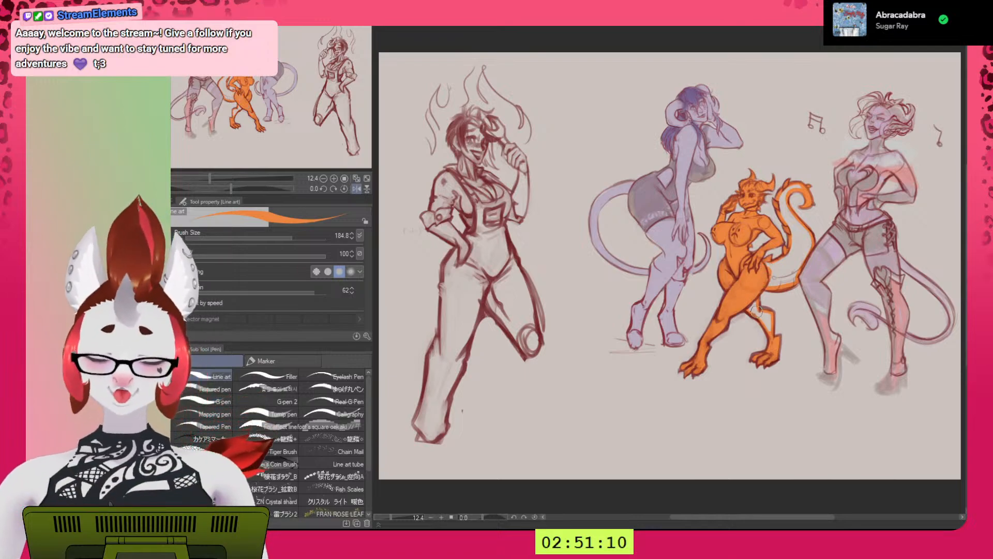
drag(755, 304, 766, 324)
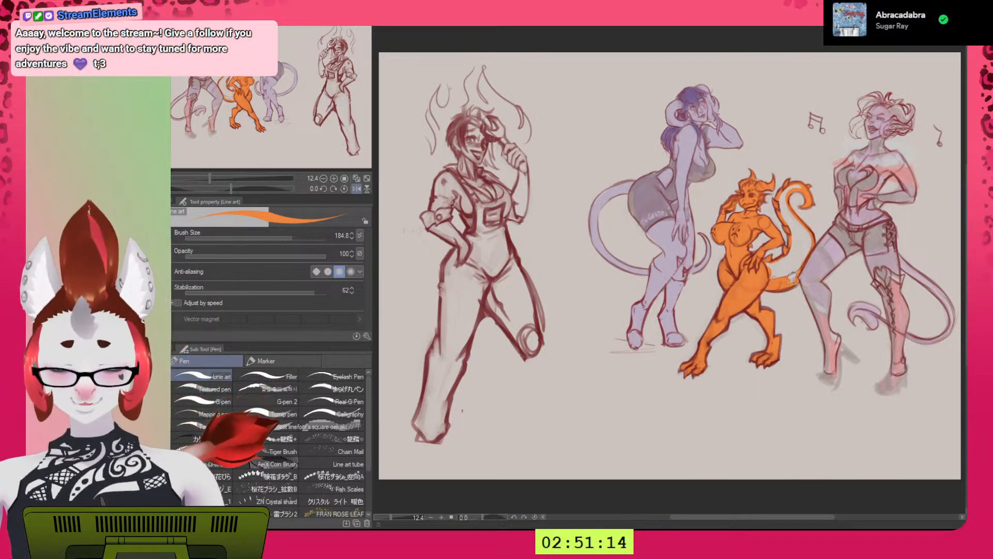
Fill the horned figure's tail in solid orange, from its base up to the curled tip.
drag(768, 280, 805, 251)
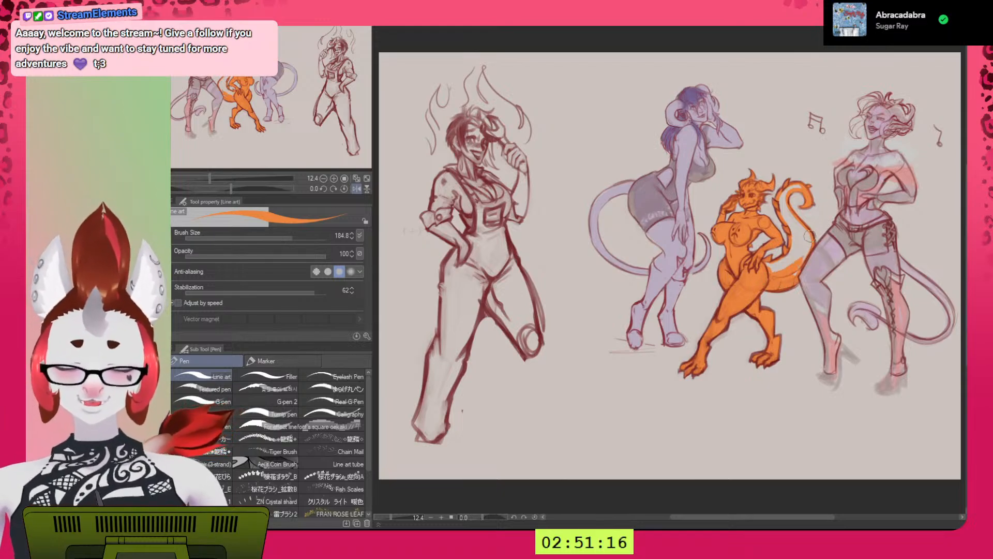
mouse_move(802, 190)
mouse_down()
mouse_move(786, 192)
mouse_move(788, 221)
mouse_move(807, 244)
mouse_move(801, 229)
mouse_up()
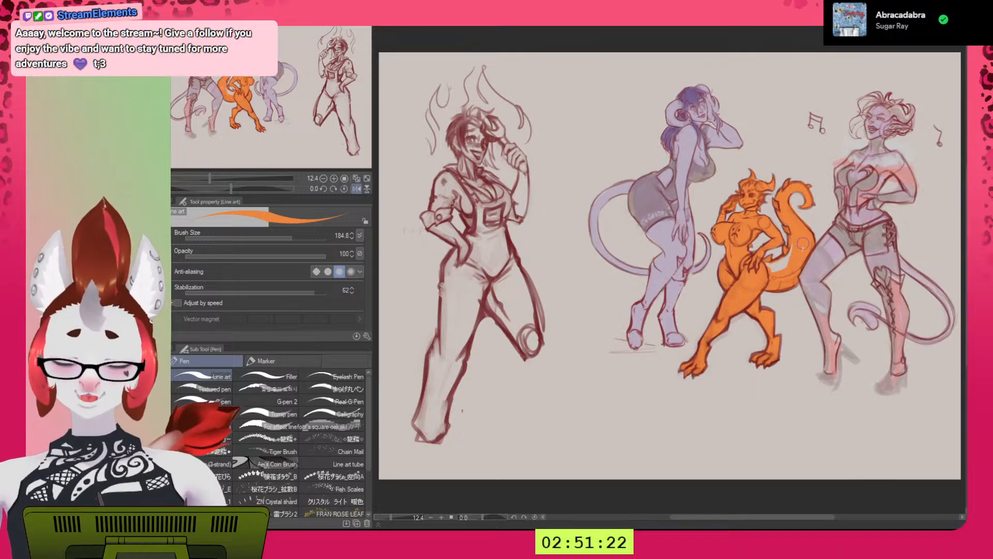
drag(789, 253, 759, 266)
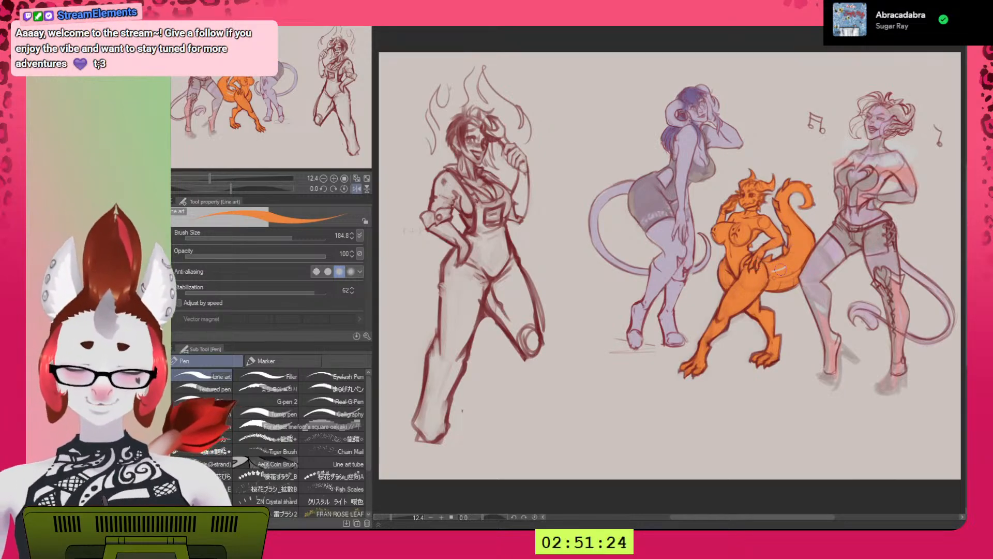
Mirror the canvas view and compare the horned figure with and without its orange fill.
key(h)
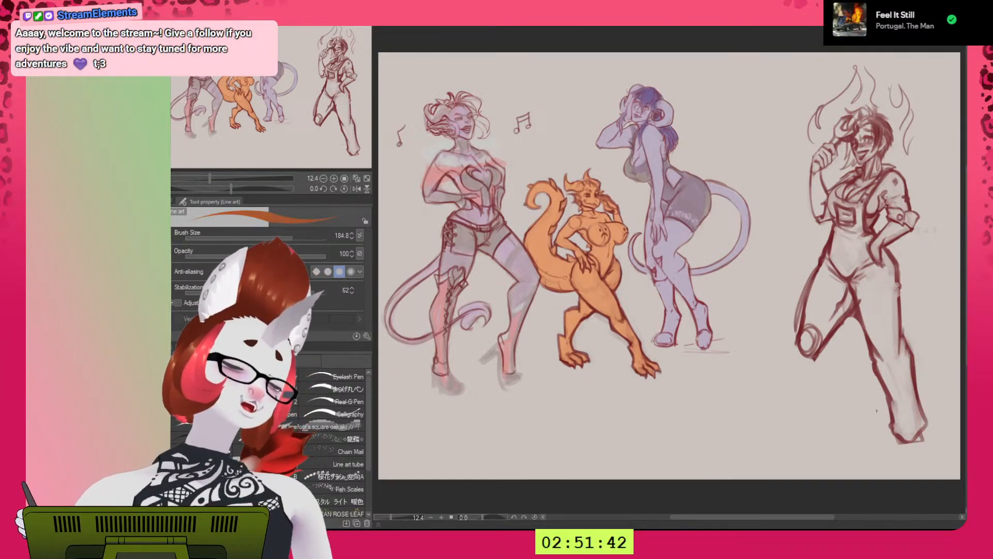
scroll(595, 221, up, 3)
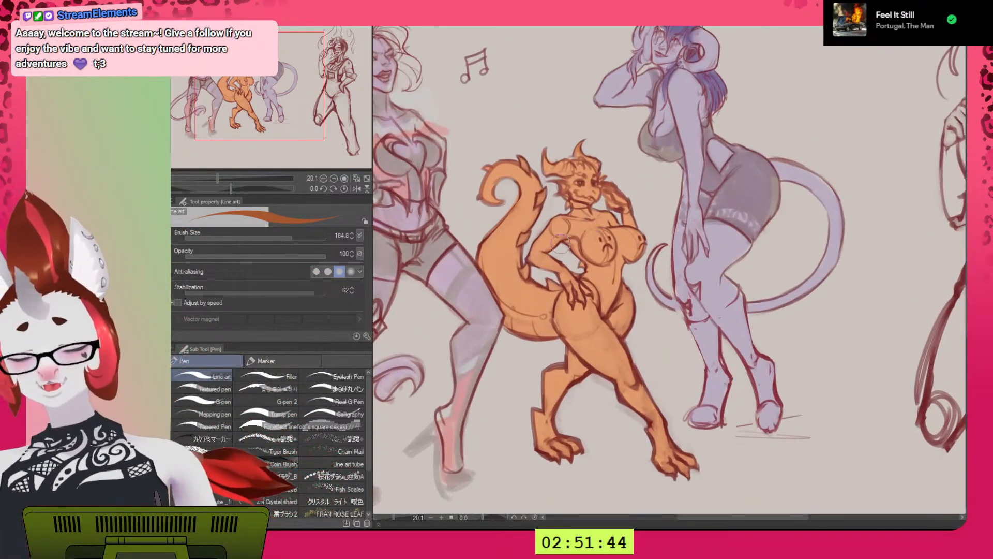
key(bracketleft)
key(bracketleft)
key(bracketleft)
key(bracketleft)
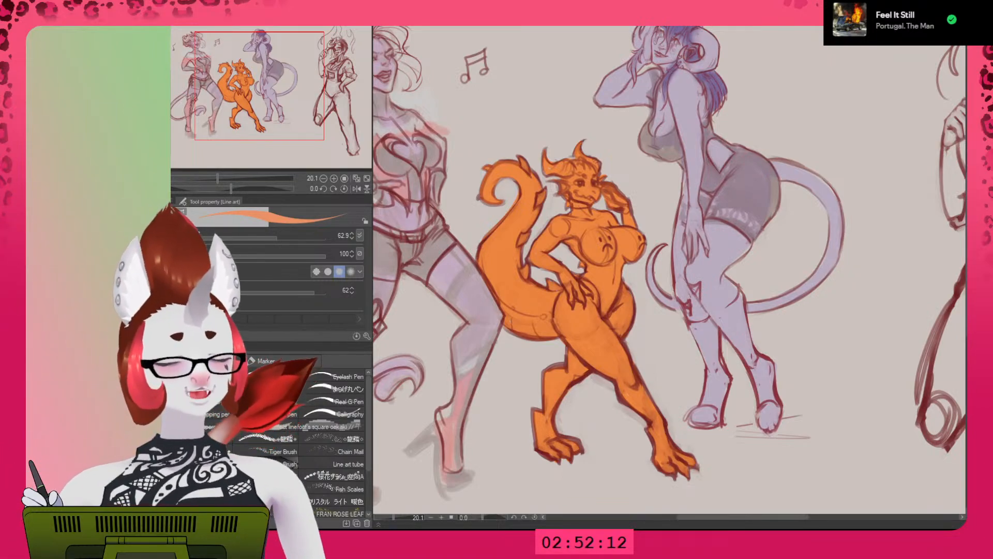
key(ctrl+z)
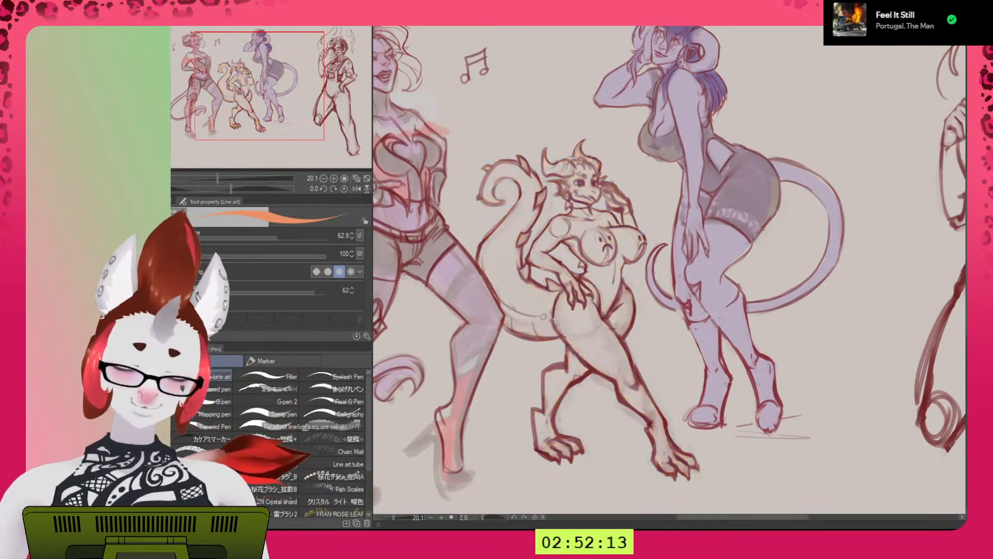
key(ctrl+y)
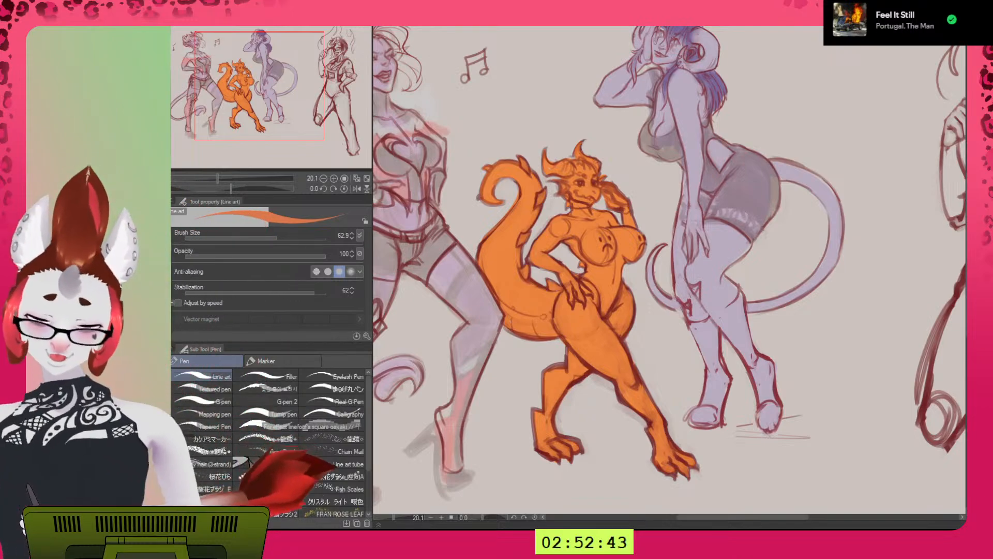
key(x)
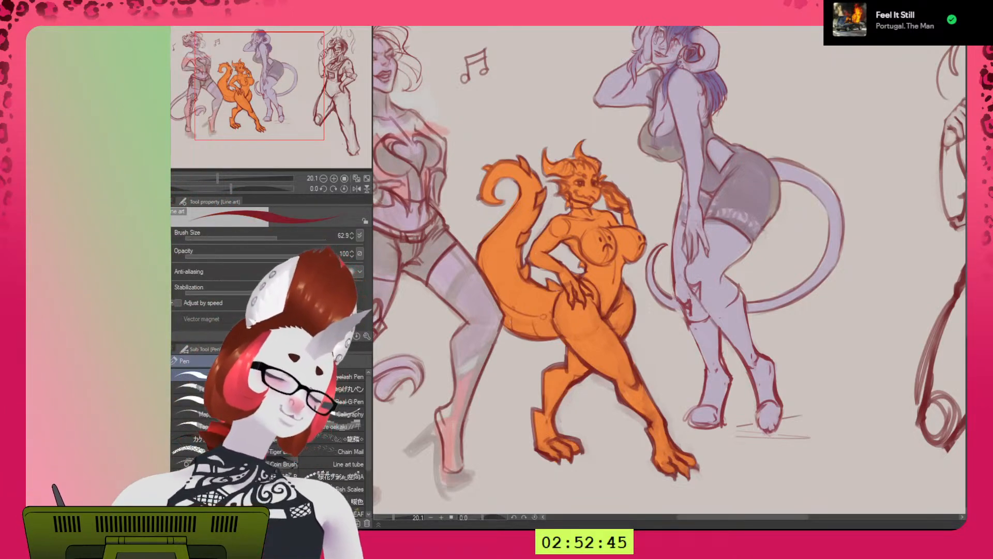
key(b)
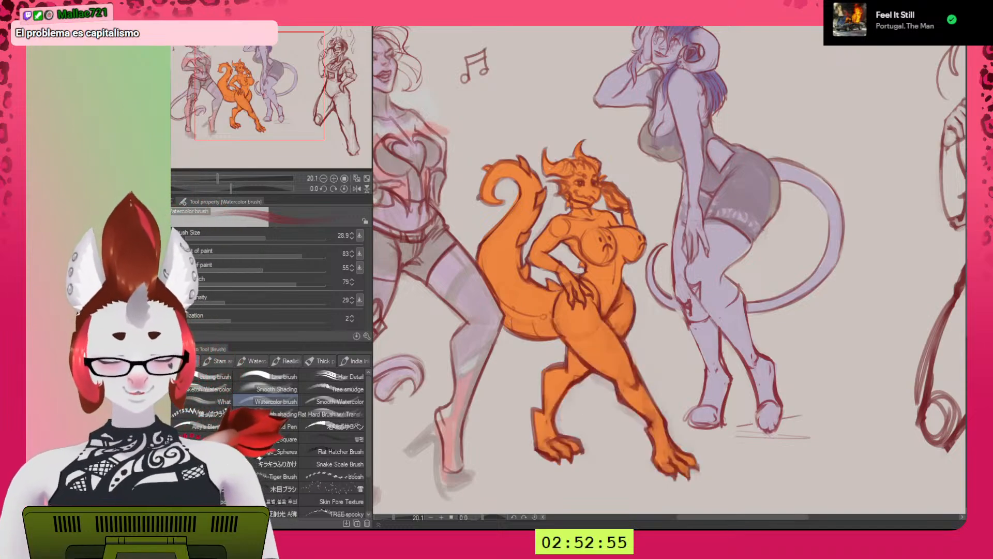
key(ctrl+z)
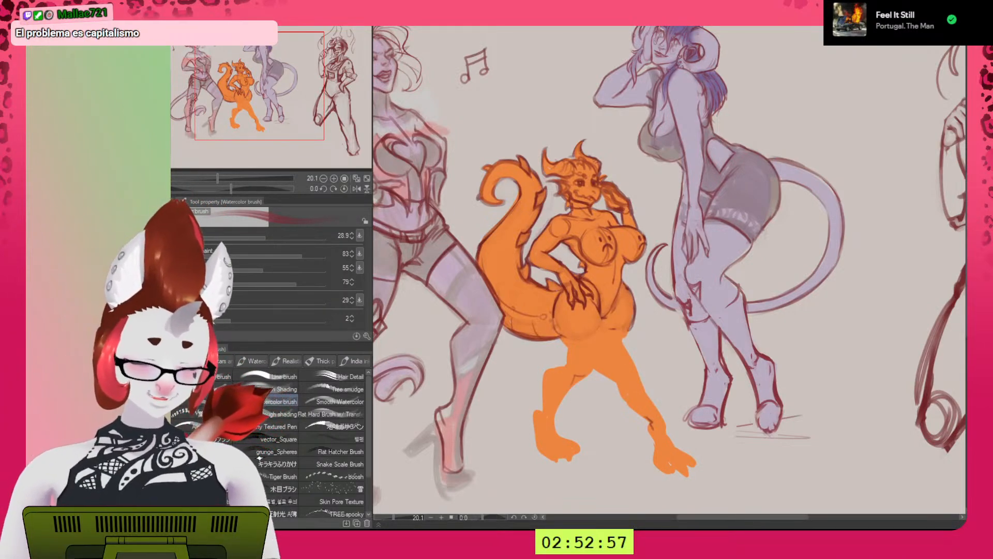
key(ctrl+y)
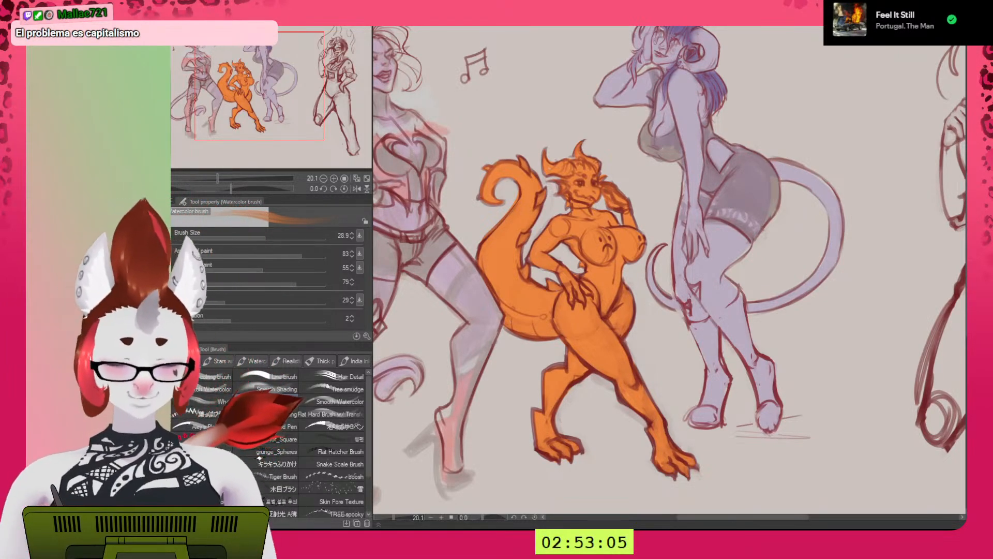
Block in the horned figure's near arm, shoulders and side in darker orange with the Line art pen at brush size 125.0.
key(p)
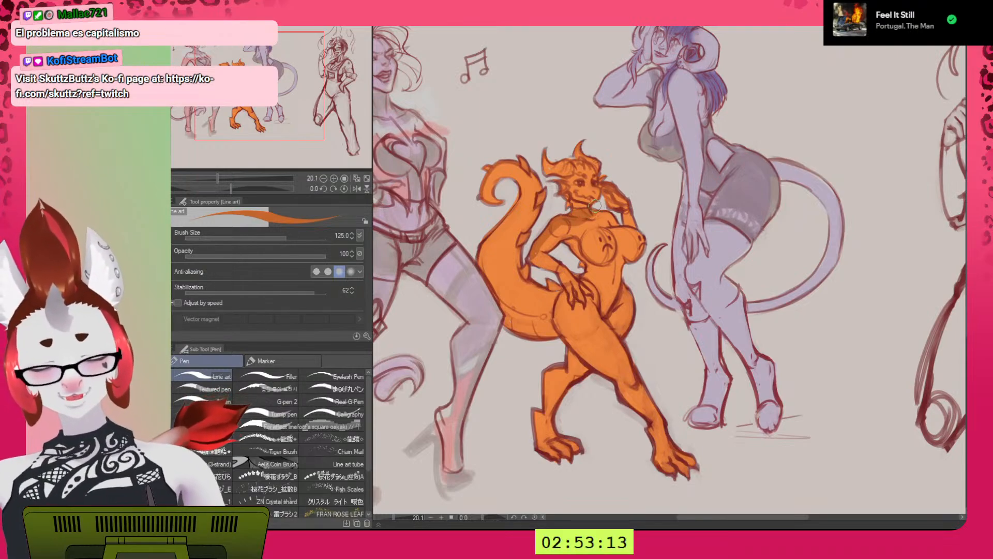
drag(540, 253, 595, 222)
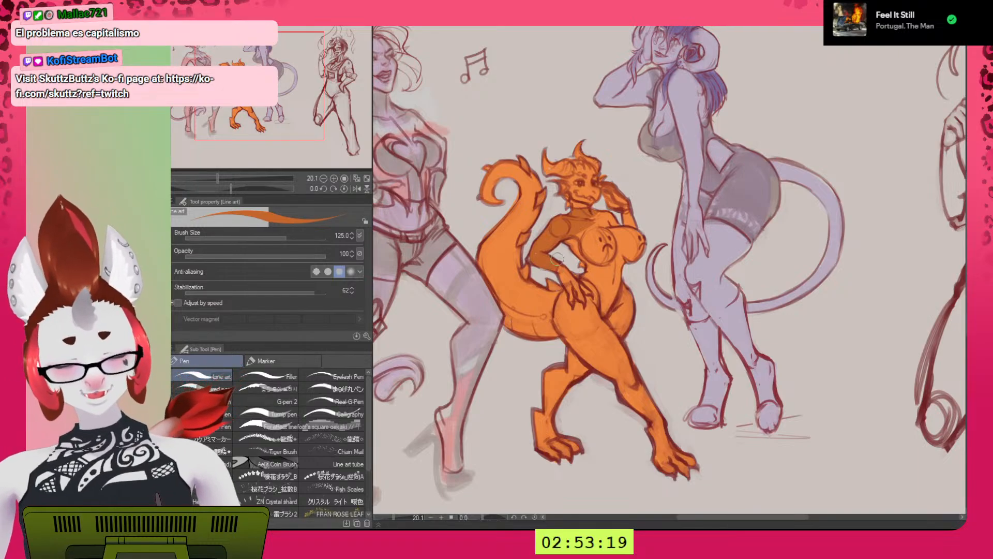
mouse_move(591, 216)
mouse_down()
mouse_move(626, 238)
mouse_move(630, 214)
mouse_move(638, 235)
mouse_move(598, 216)
mouse_move(587, 221)
mouse_move(637, 241)
mouse_up()
drag(570, 242, 592, 274)
Fill the horned figure's belly and chest in the darker orange at brush sizes 75.7 and 196.8.
key(])
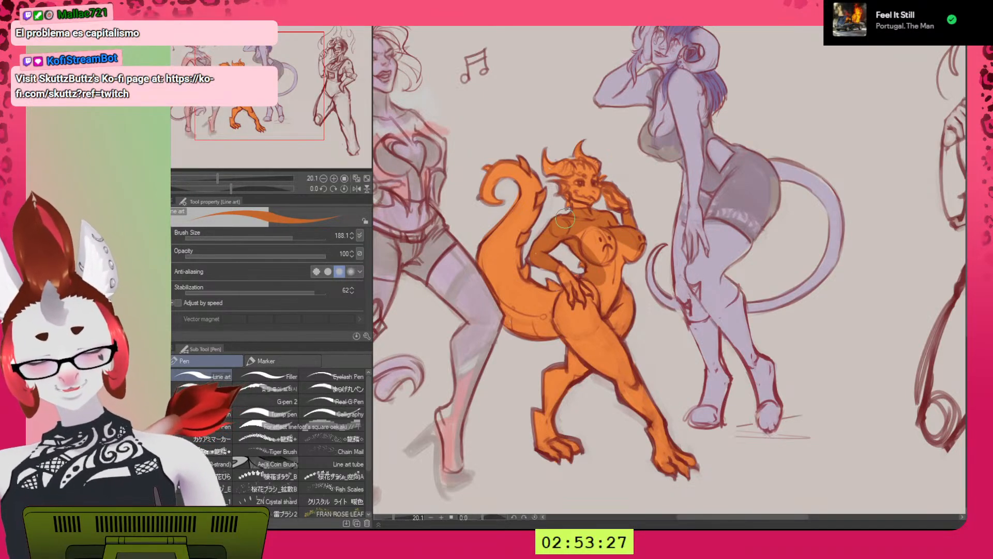
key([)
key([)
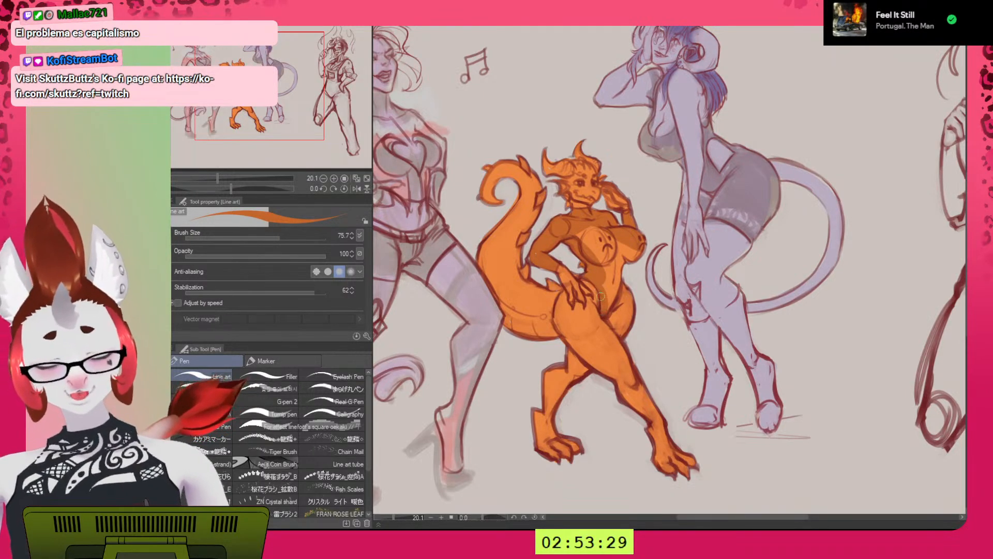
drag(605, 312, 622, 246)
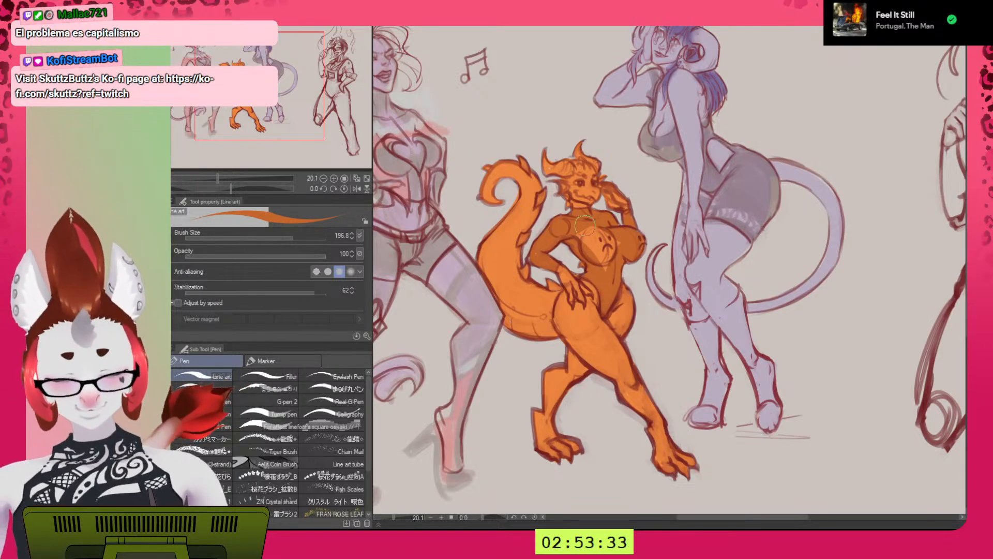
drag(591, 246, 596, 225)
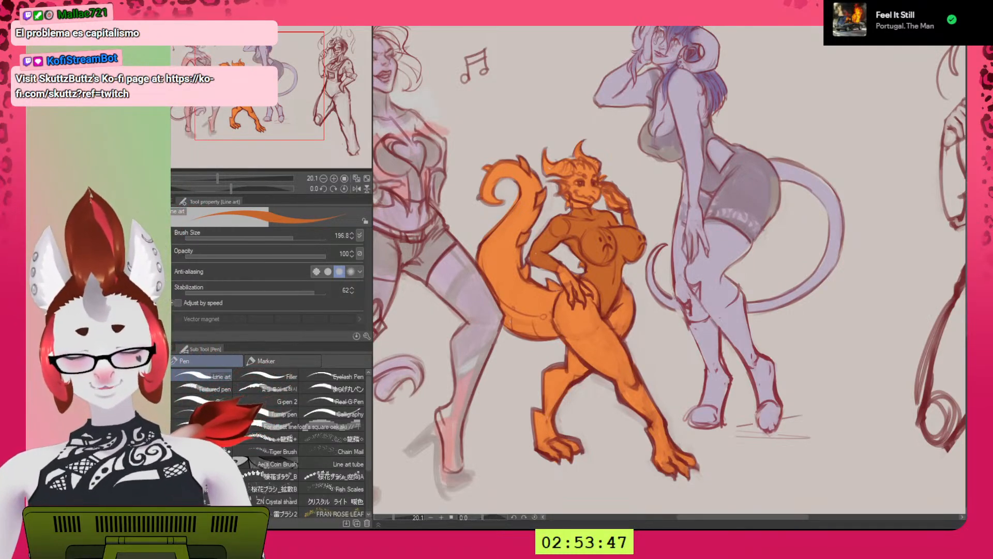
Soften the horned figure's orange fill and mirror the canvas view to check the pose.
key(ctrl+z)
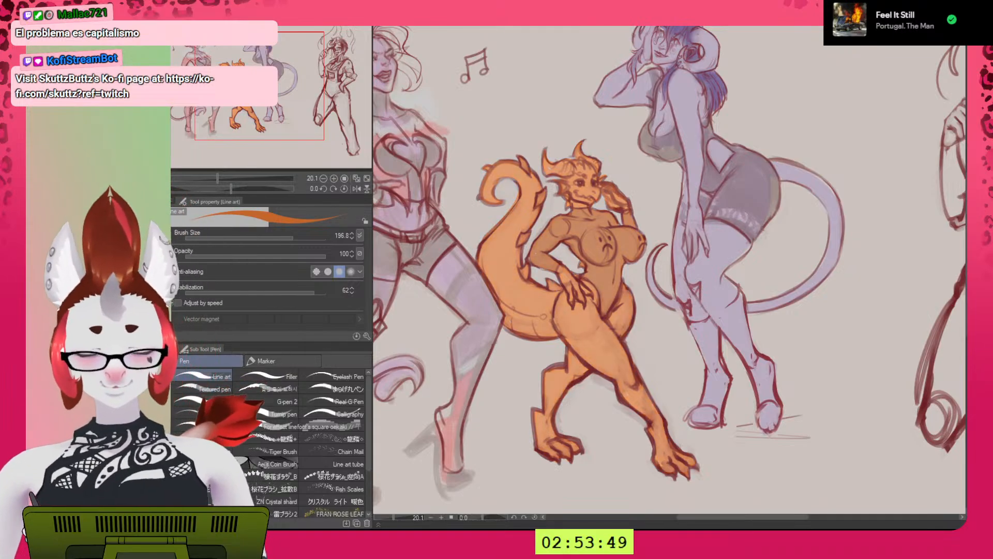
key(h)
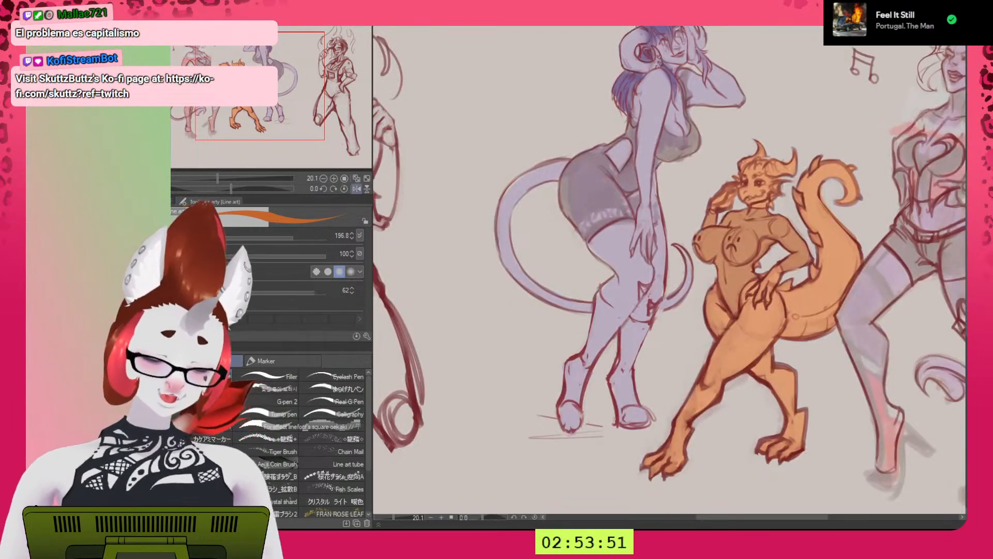
key(ctrl+z)
key(ctrl+y)
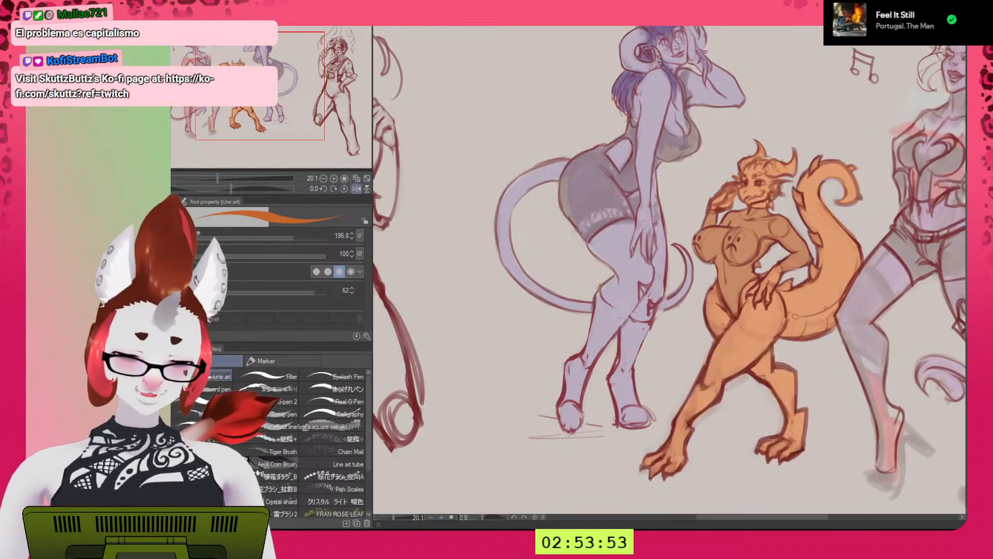
Erase the line markings on the horned figure's chest with the Watercolor brush in transparent colour at brush size 161.4.
key(b)
alt+click(737, 240)
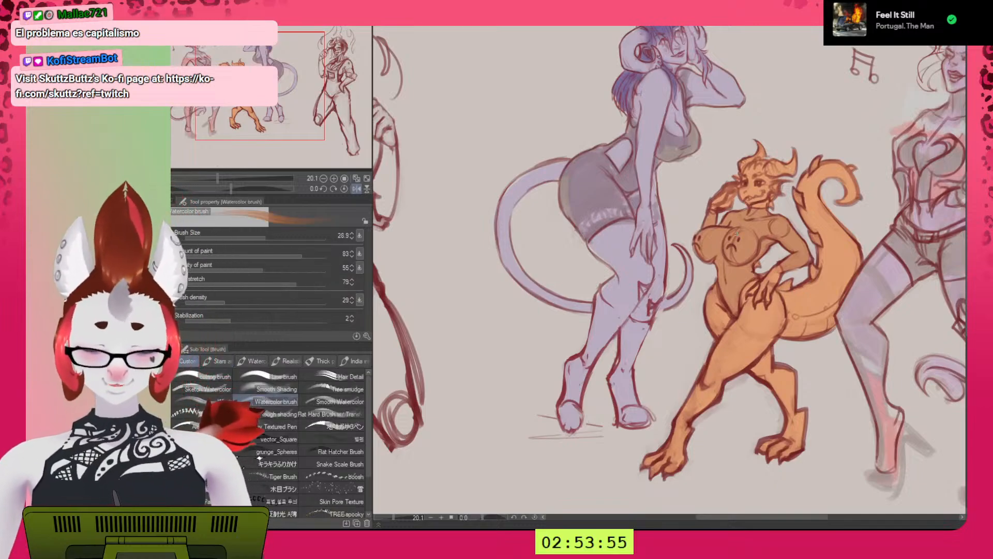
scroll(740, 243, down, 2)
drag(740, 243, 745, 241)
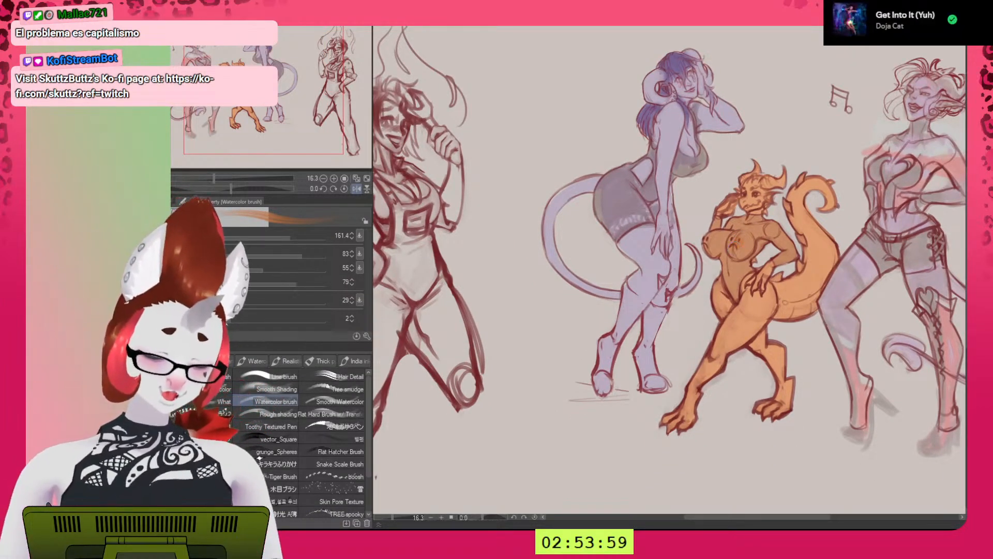
key(c)
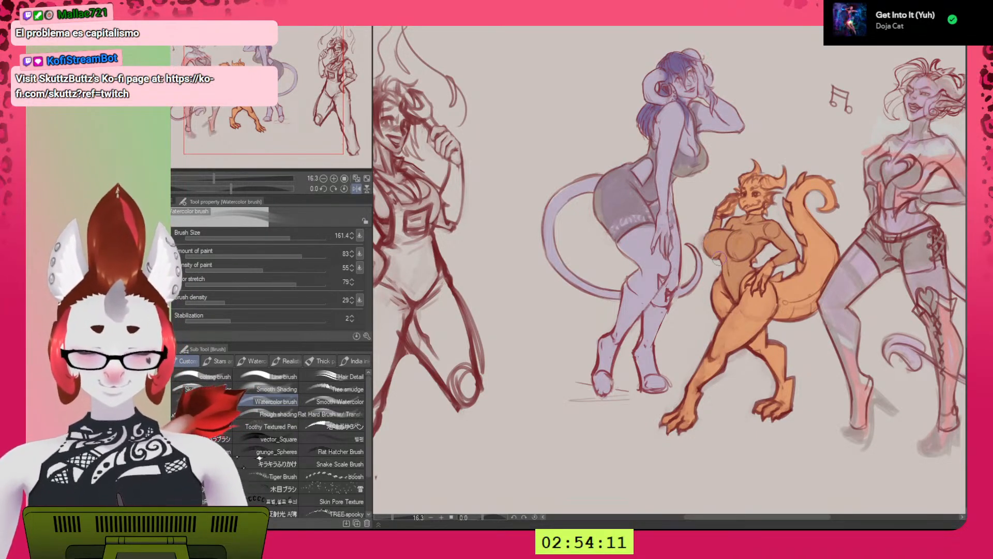
drag(707, 240, 704, 236)
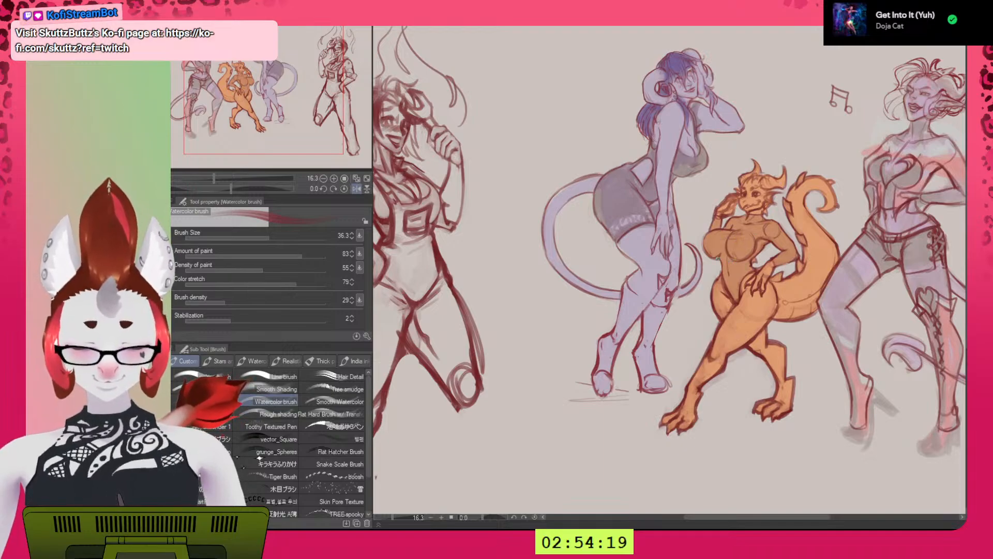
Clean up the horned figure's chest lines with the Watercolor brush at sizes 71.0 and 37.8, and mirror the canvas view.
alt+click(721, 254)
key(bracketright)
key(bracketright)
key(bracketright)
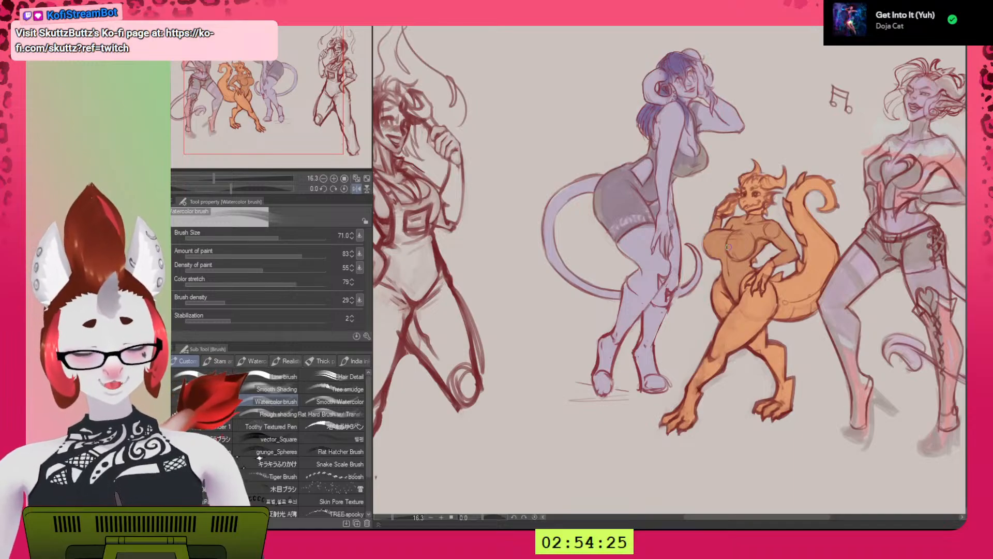
key(bracketleft)
key(bracketleft)
key(bracketleft)
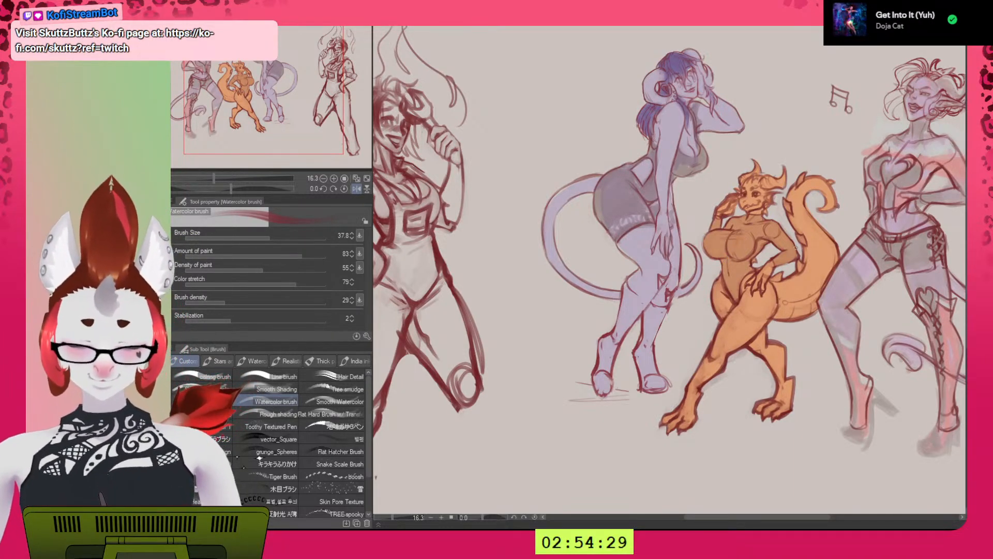
key(h)
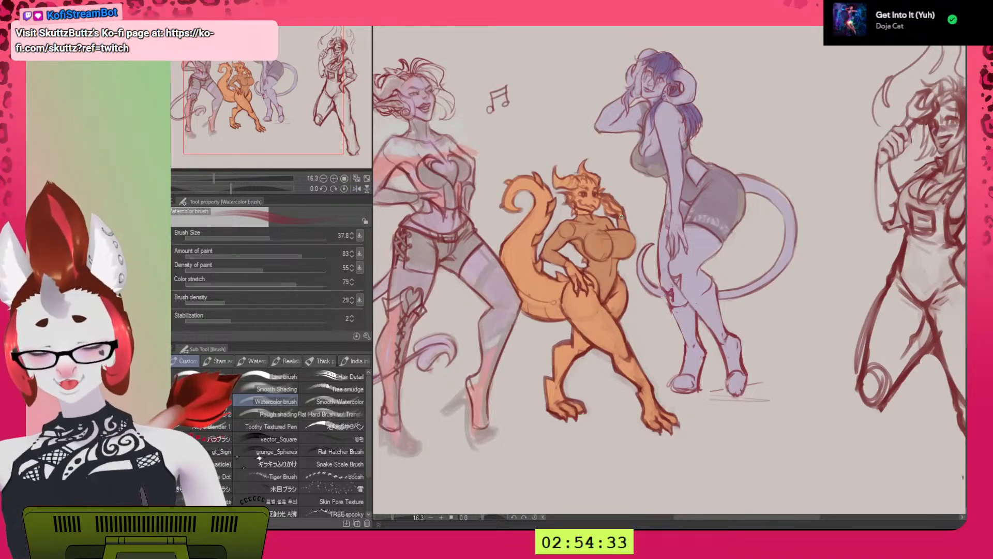
drag(894, 386, 878, 420)
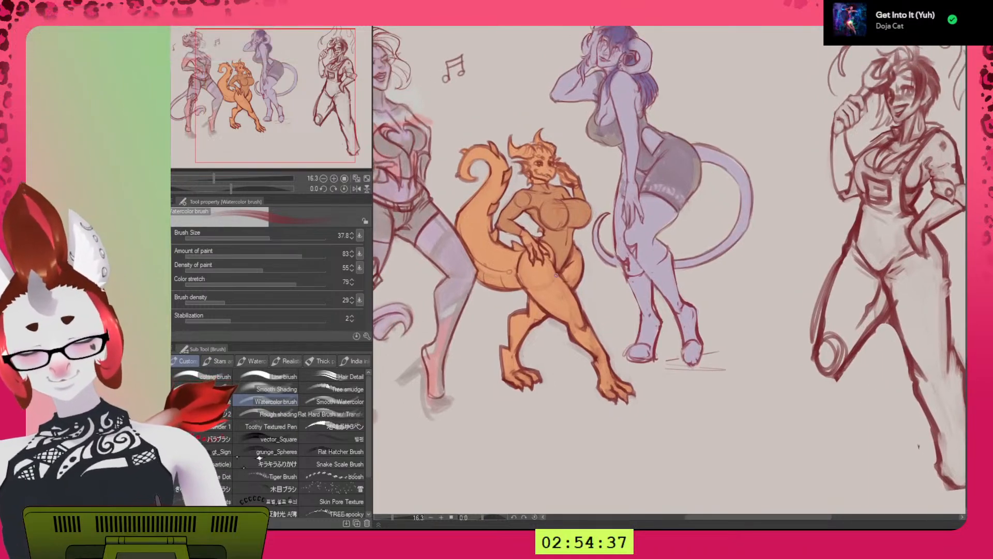
Draw the top edge of a stocking across the horned figure's front thigh with the Watercolor brush at size 37.8.
drag(531, 292, 561, 275)
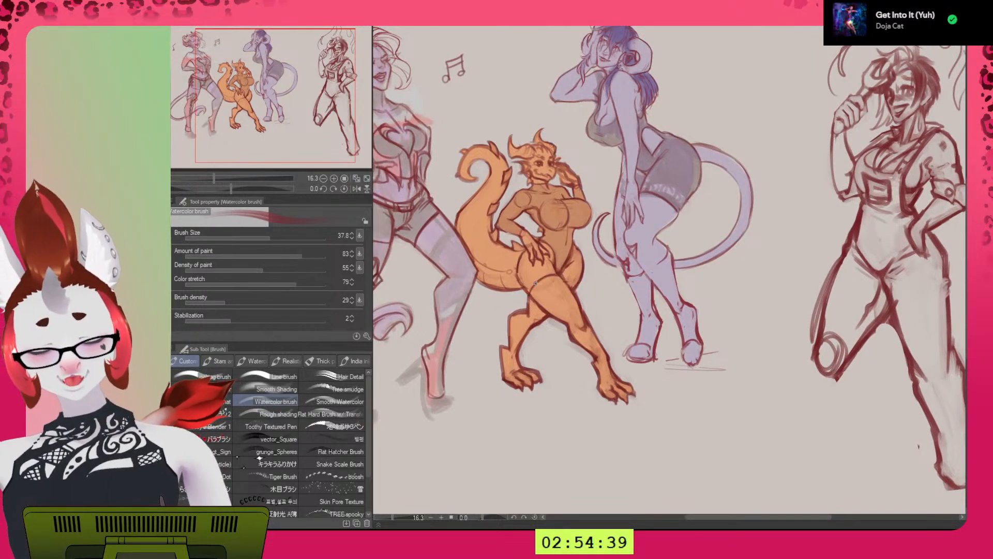
key(ctrl+z)
key(ctrl+z)
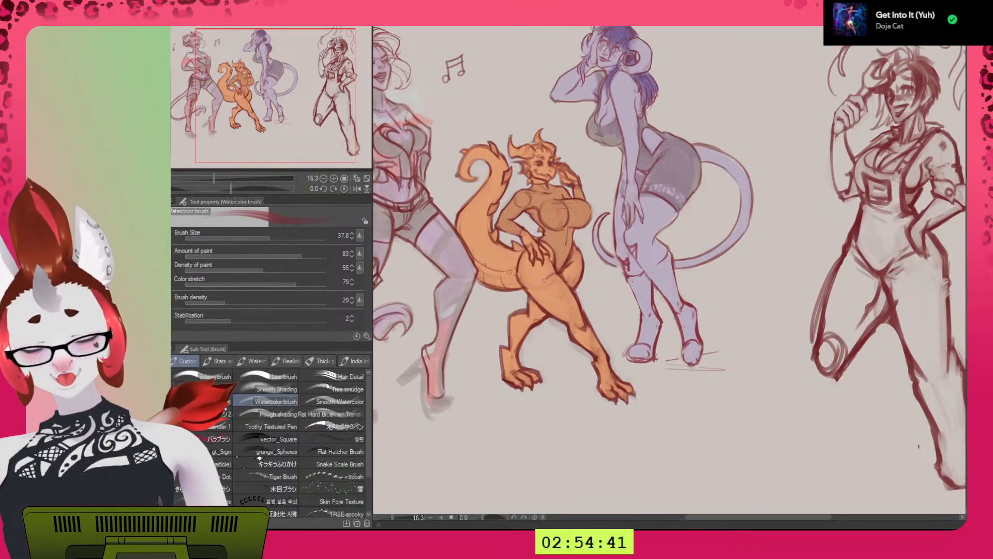
drag(559, 274, 534, 303)
key(ctrl+z)
drag(536, 296, 560, 279)
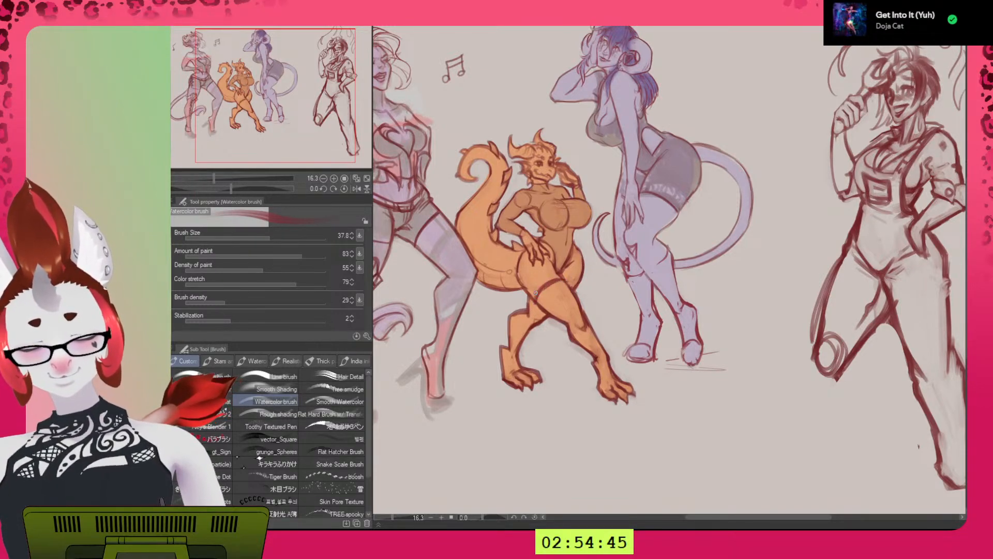
key(c)
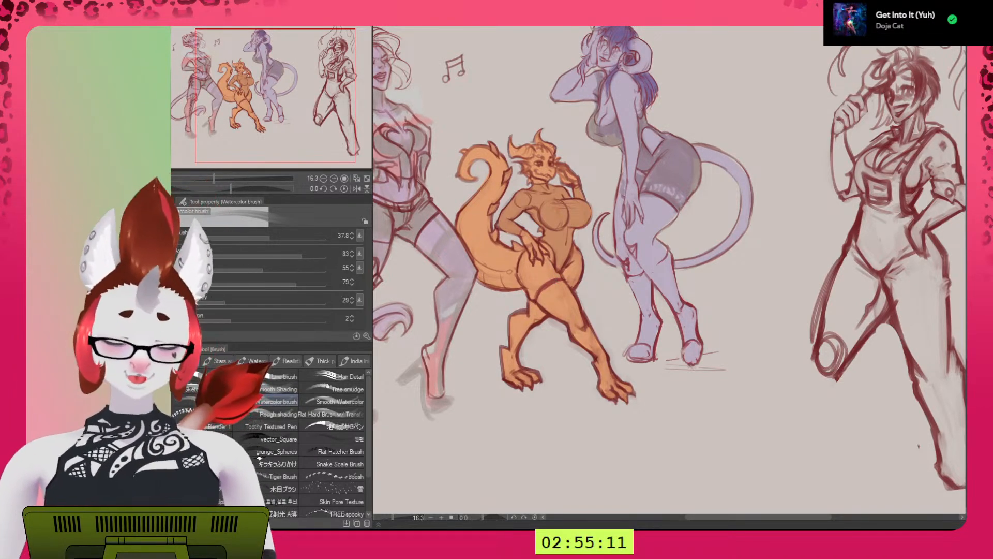
Check the thigh line by mirroring the canvas view and toggling the latest stroke off and on.
key(h)
key(x)
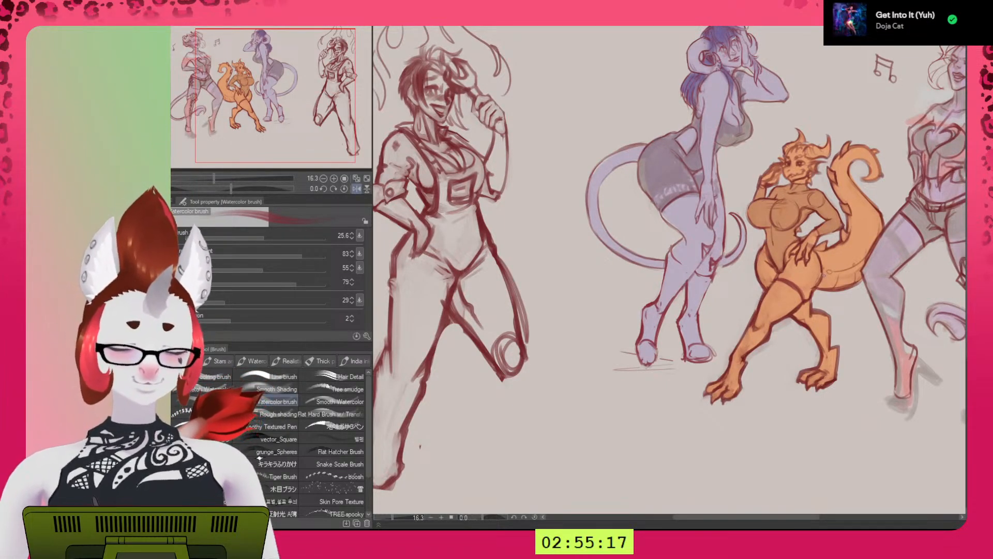
key(h)
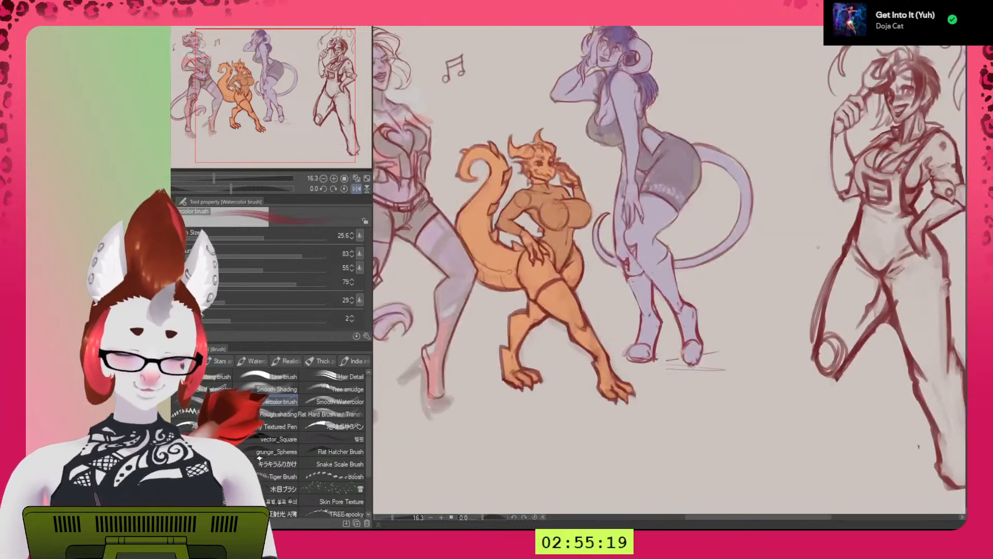
key(ctrl+z)
key(ctrl+y)
key(ctrl+z)
key(ctrl+y)
key(ctrl+z)
key(ctrl+y)
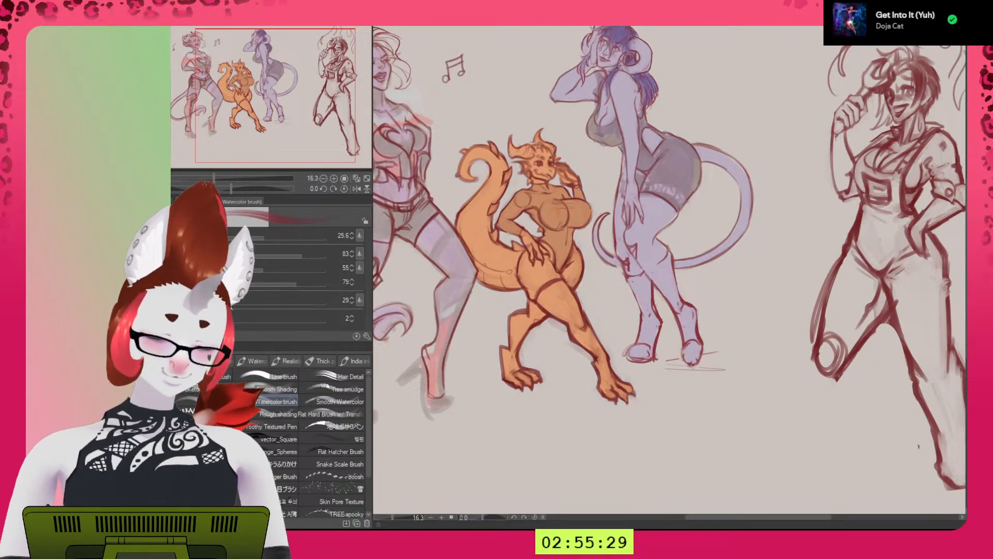
key(ctrl+z)
key(ctrl+y)
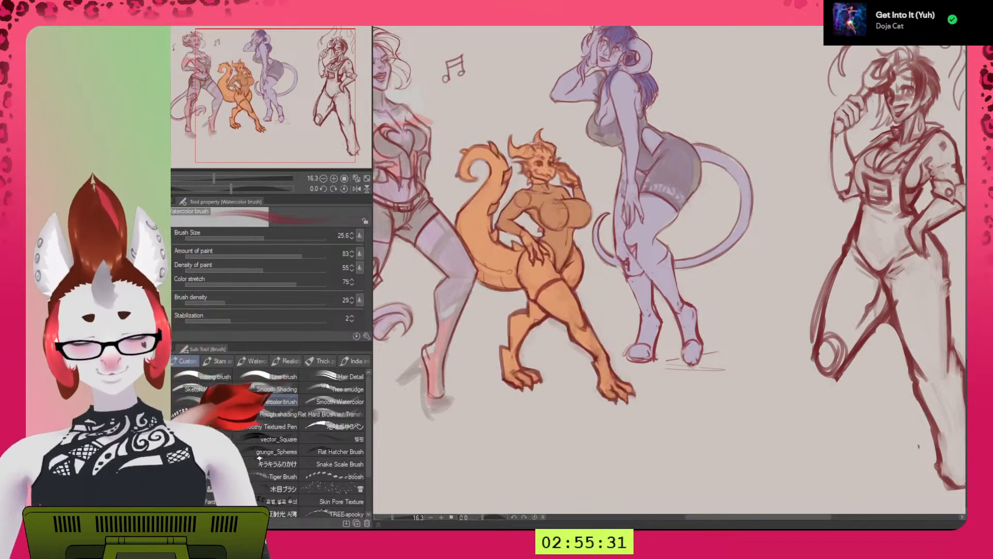
key(h)
key(h)
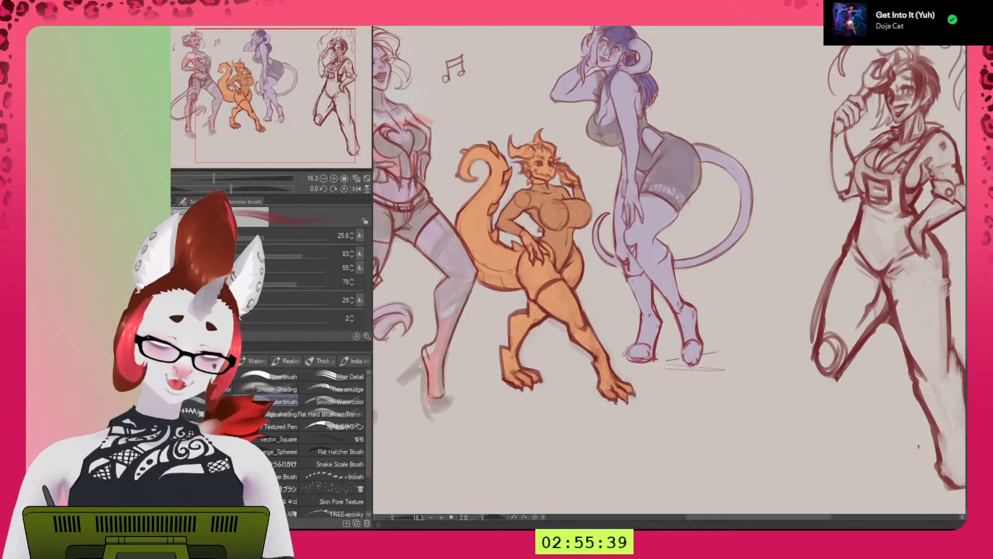
Paint brown leopard spots over the horned figure's chest, belly and upper arm at brush size 83.7, checking them in the mirrored view.
key(bracketright)
key(bracketright)
key(bracketright)
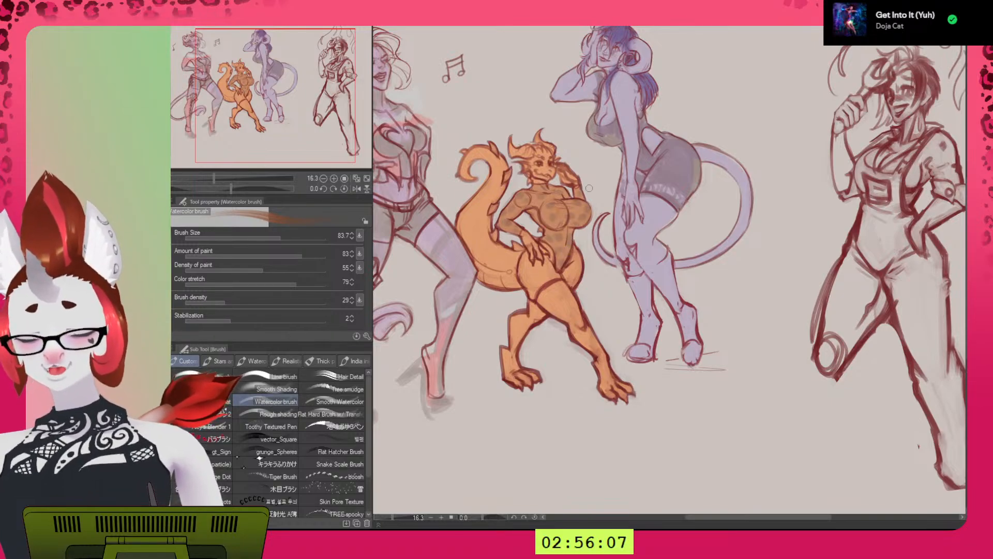
key(h)
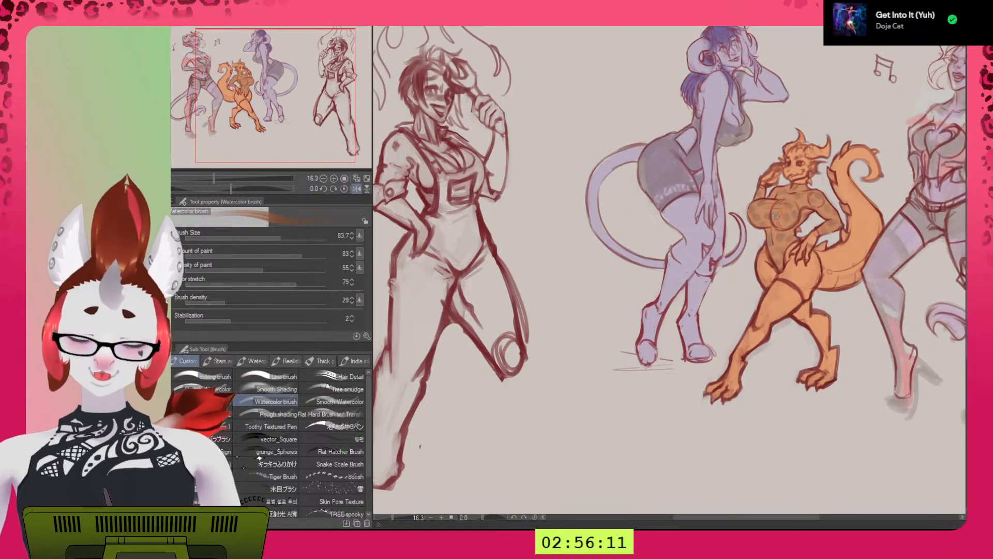
key(h)
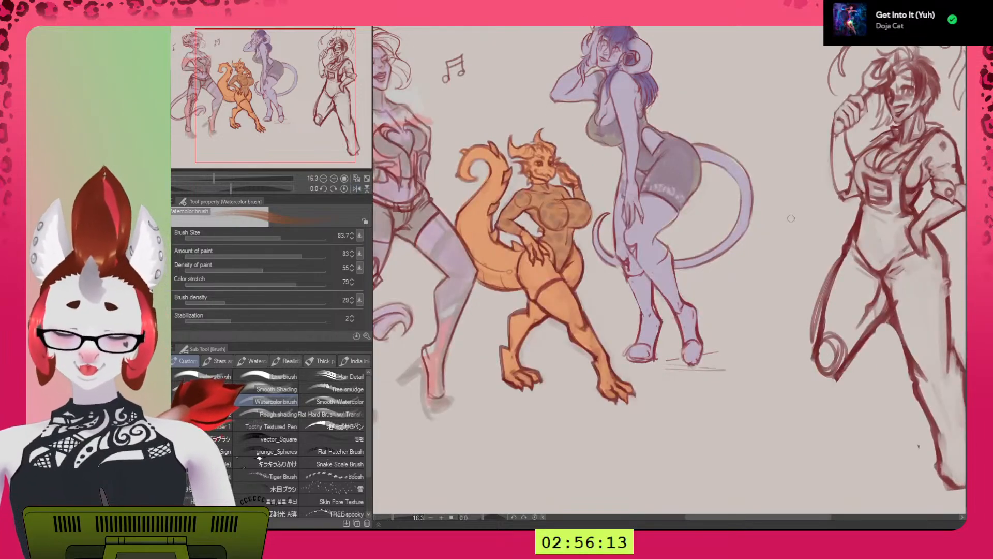
Fill both of the horned figure's legs brown as thigh-high stockings with the Watercolor brush at sizes up to 359.0.
key(h)
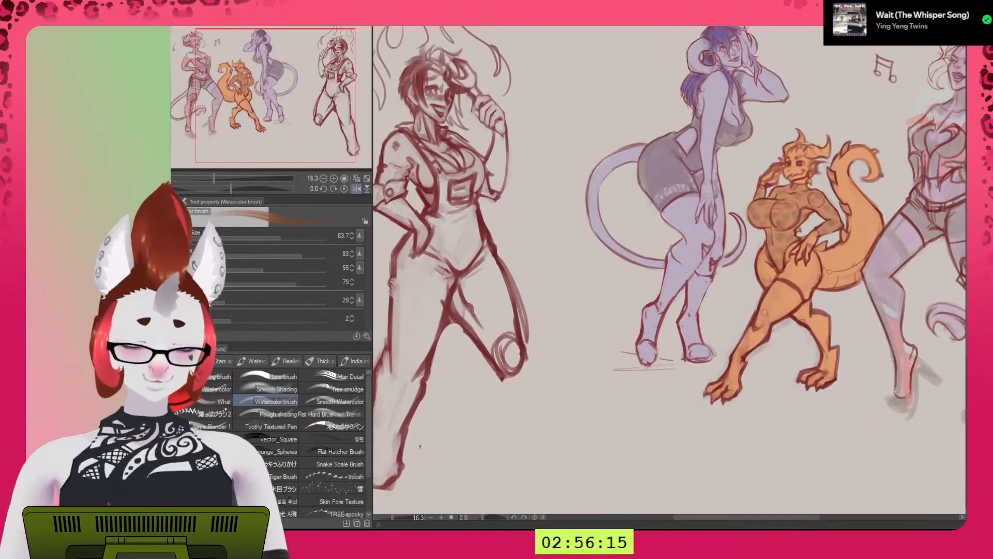
drag(773, 352, 782, 353)
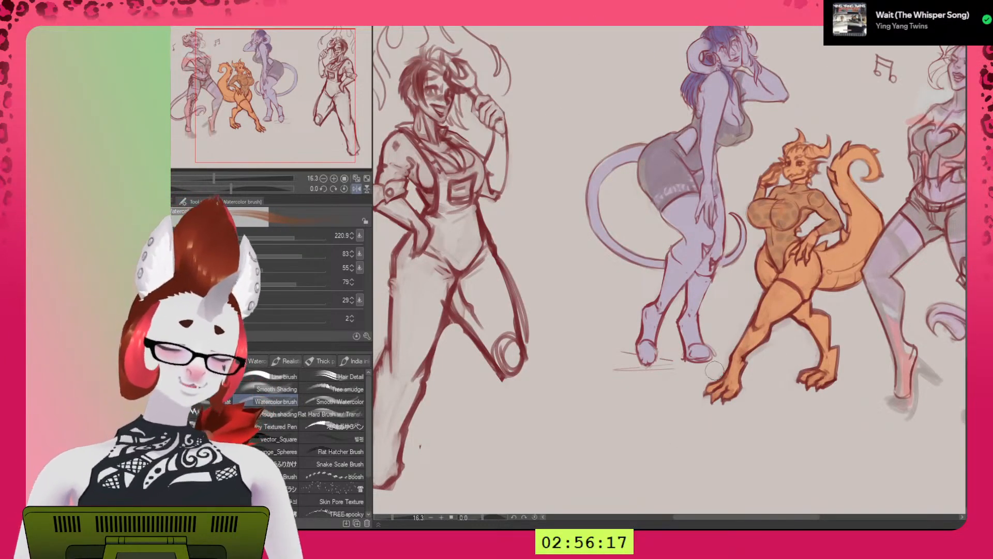
key(])
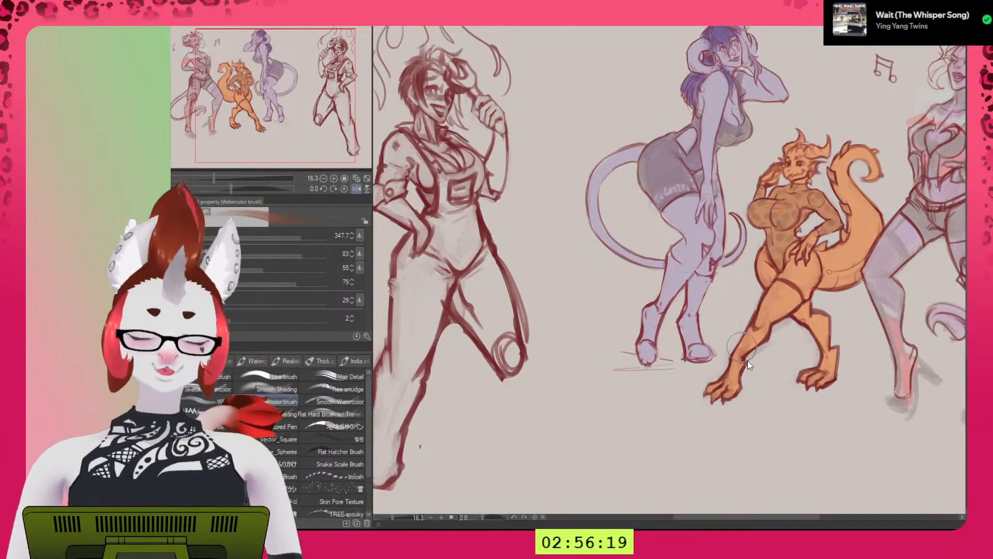
mouse_move(724, 394)
mouse_down()
mouse_move(746, 342)
mouse_move(776, 320)
mouse_move(769, 298)
mouse_move(786, 311)
mouse_move(781, 289)
mouse_move(793, 303)
mouse_move(779, 292)
mouse_move(794, 303)
mouse_move(806, 290)
mouse_move(808, 320)
mouse_move(820, 330)
mouse_move(807, 353)
mouse_move(819, 393)
mouse_up()
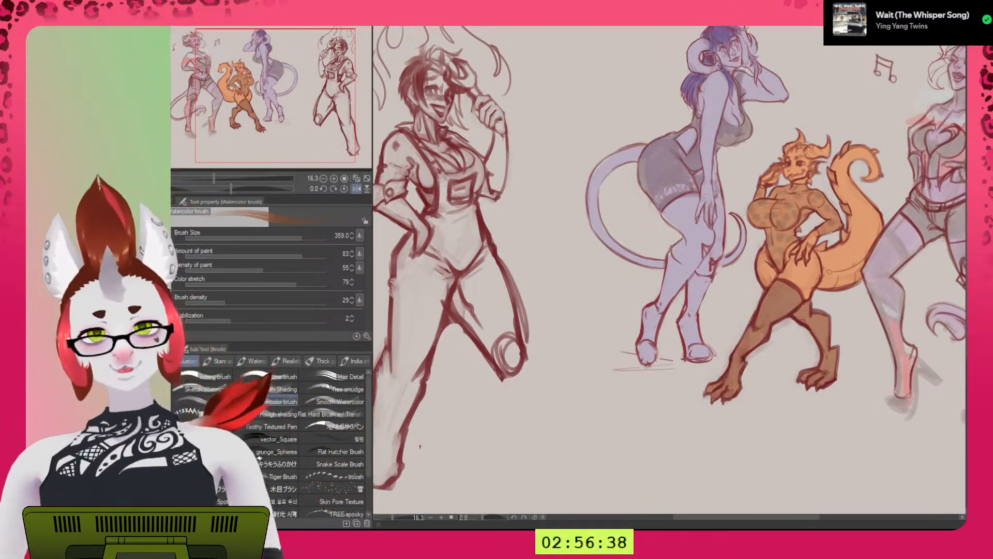
click(356, 189)
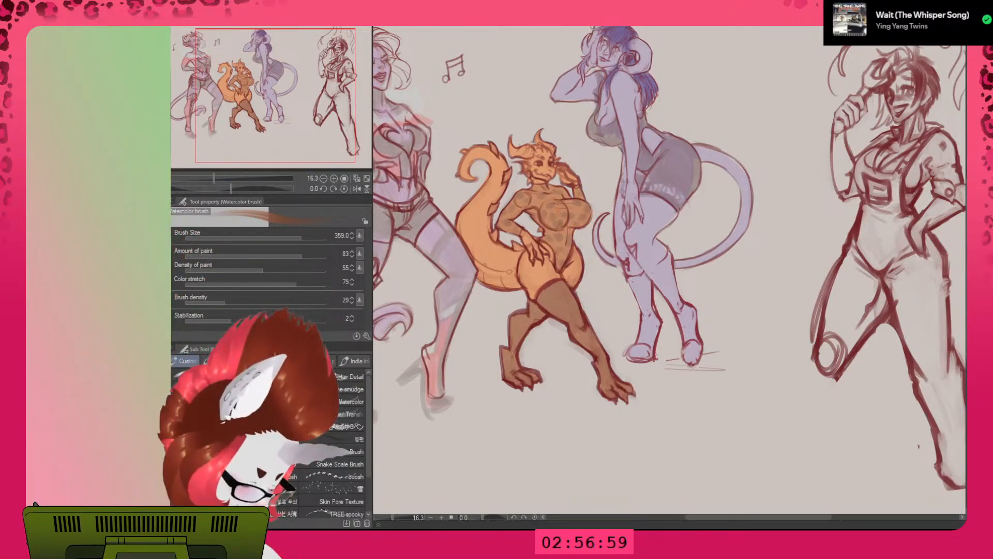
Compare the horned figure with and without the spots and brown stockings, at full canvas and close up.
click(366, 179)
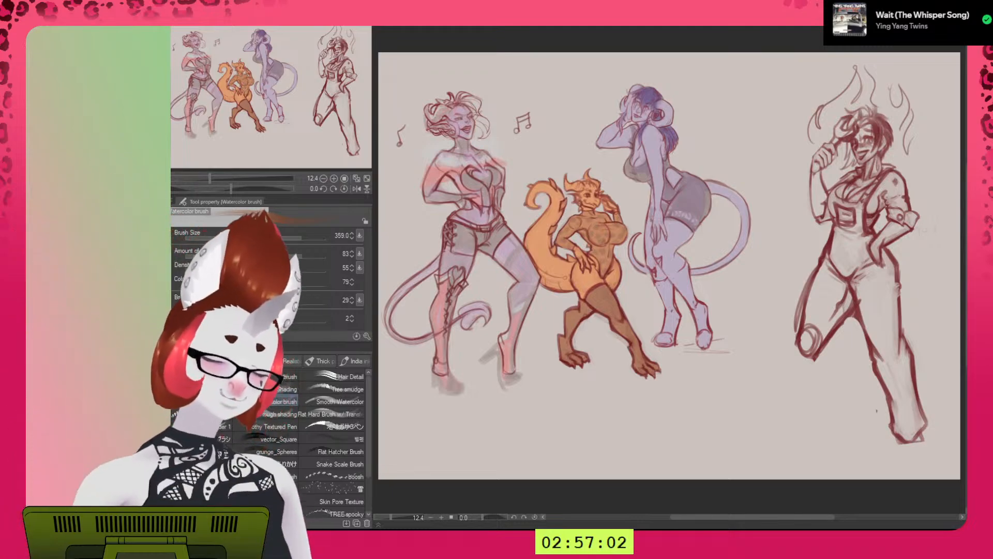
key(ctrl+z)
key(ctrl+y)
scroll(612, 272, up, 5)
mouse_move(693, 313)
mouse_down()
mouse_move(696, 382)
mouse_move(690, 335)
mouse_up()
key(ctrl+z)
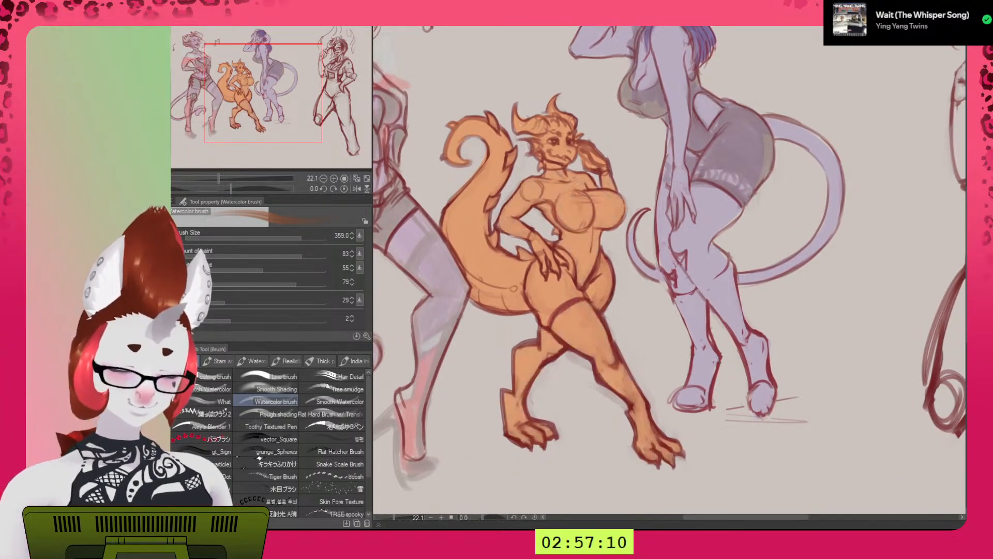
key(ctrl+y)
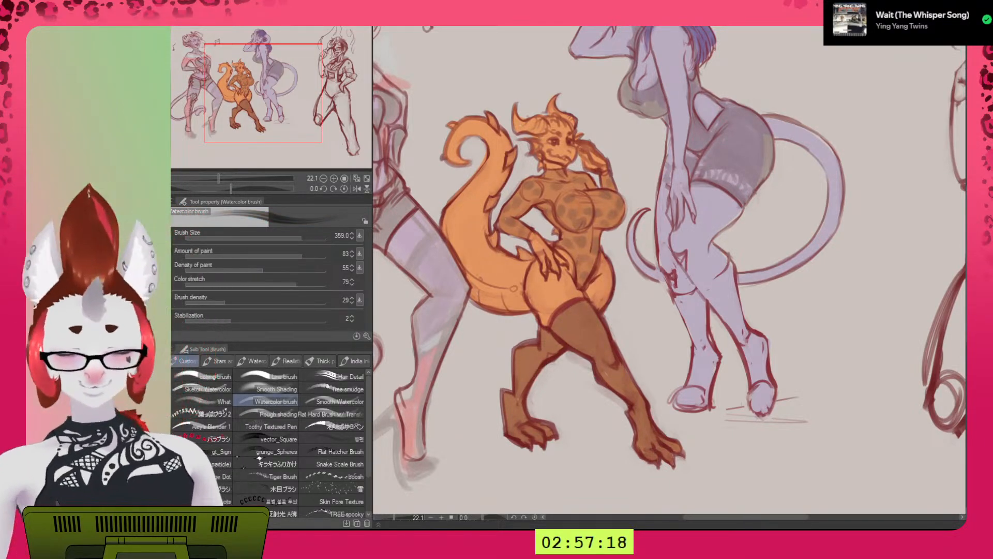
Draw a black choker on the horned figure's neck and a black cuff on each wrist at brush size 37.5.
mouse_move(557, 190)
mouse_down()
mouse_move(568, 168)
mouse_move(571, 166)
mouse_up()
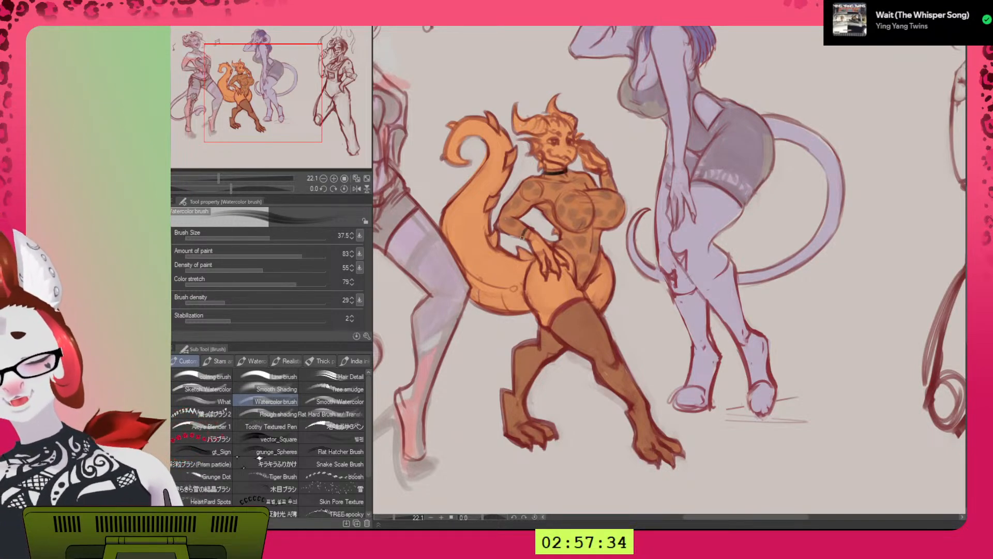
drag(525, 238, 526, 225)
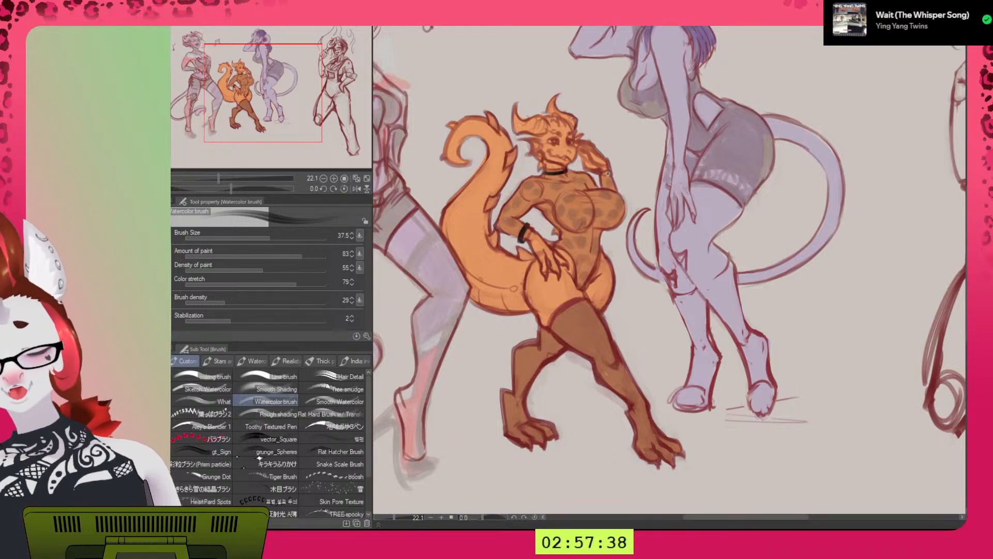
drag(600, 179, 614, 174)
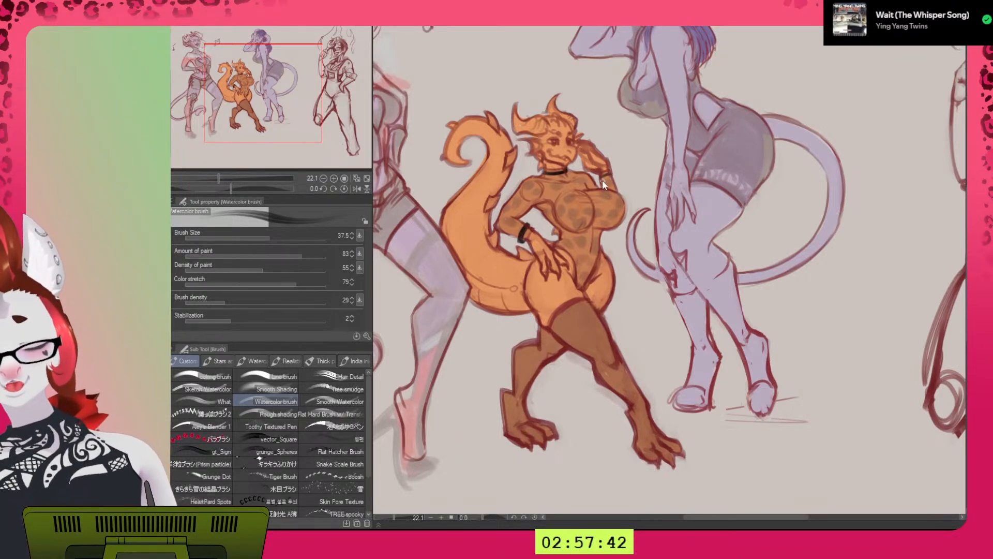
drag(597, 178, 618, 181)
key(ctrl+z)
key(ctrl+z)
key(ctrl+z)
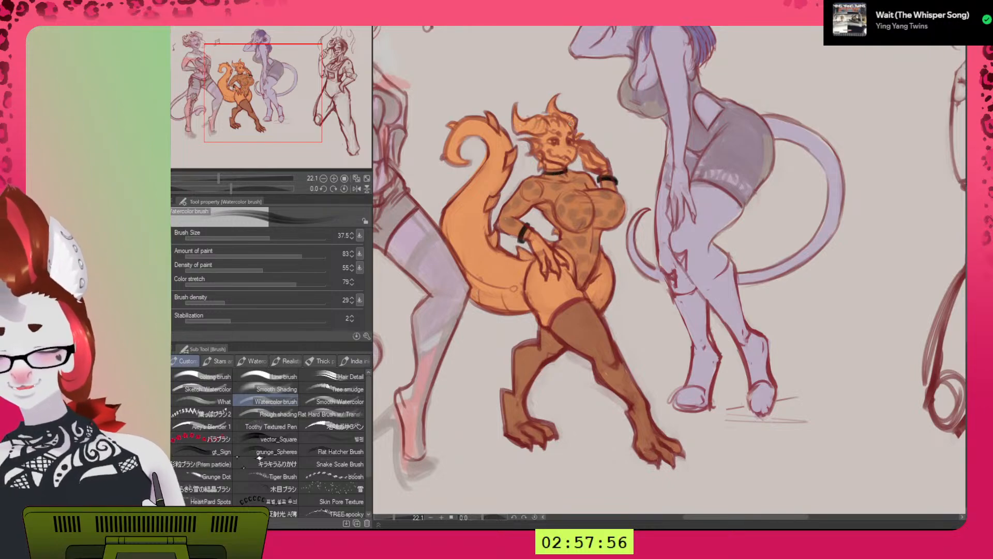
Paint a black band across the top of the horned figure's head between the horns at brush size 37.5.
mouse_move(567, 124)
mouse_down()
mouse_move(541, 111)
mouse_move(560, 111)
mouse_move(536, 111)
mouse_move(566, 120)
mouse_move(553, 107)
mouse_move(533, 114)
mouse_move(561, 124)
mouse_up()
key(c)
key(c)
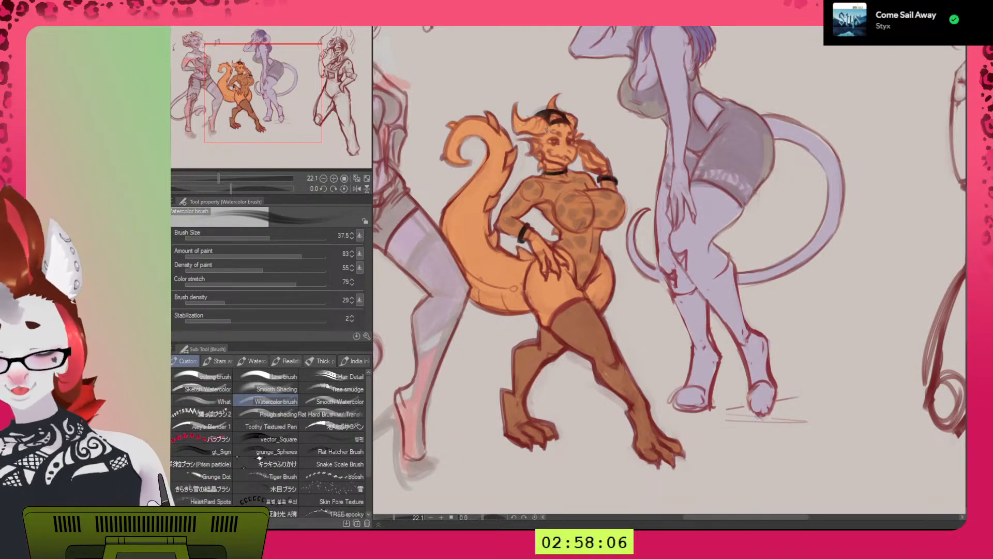
Paint and reshape a black tuft behind the horned figure's head with the Watercolor brush, raising the brush size to 44.0.
mouse_move(516, 150)
mouse_down()
mouse_move(530, 149)
mouse_move(526, 141)
mouse_up()
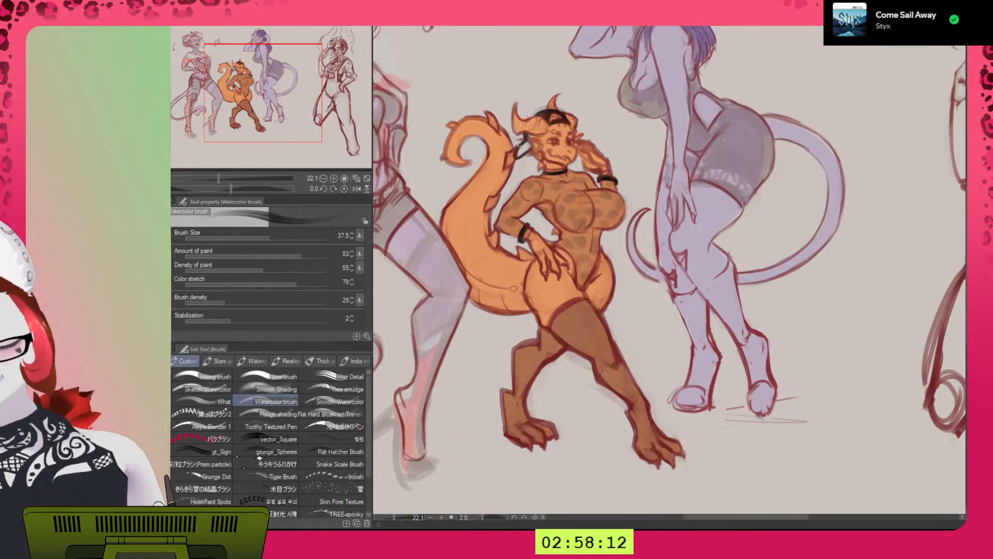
mouse_move(514, 152)
mouse_down()
mouse_move(528, 142)
mouse_move(525, 151)
mouse_up()
key(bracketright)
key(bracketright)
key(bracketright)
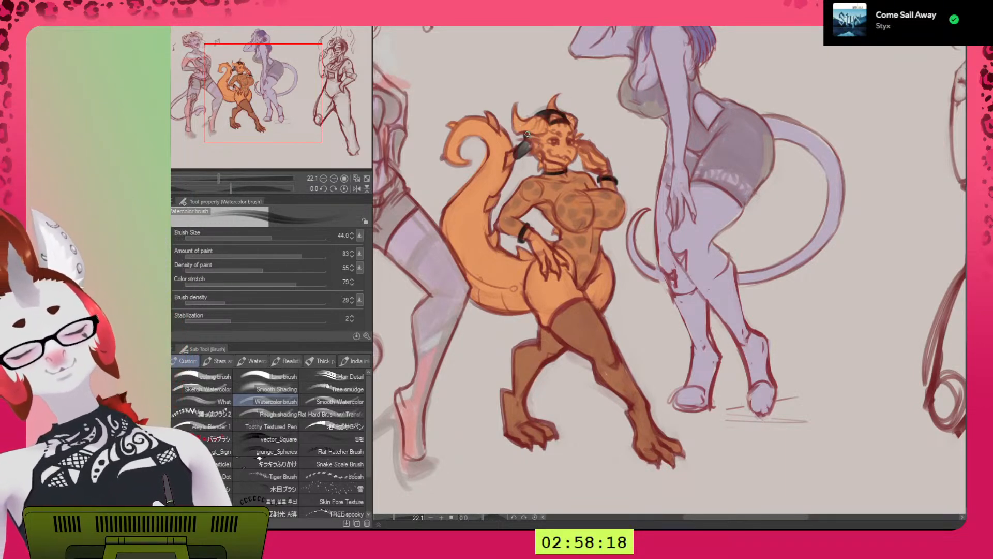
key(bracketleft)
key(bracketleft)
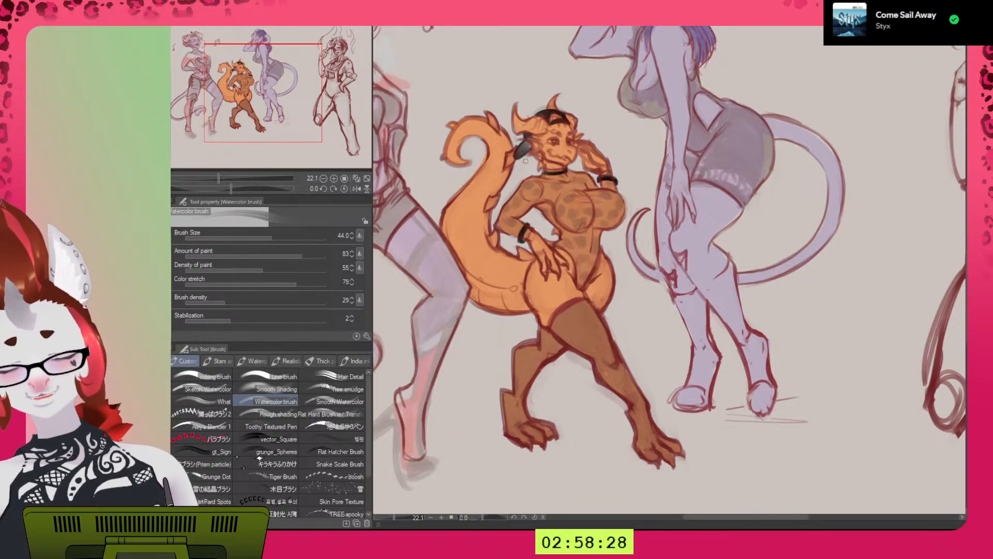
mouse_move(518, 155)
mouse_down()
mouse_move(526, 142)
mouse_move(515, 152)
mouse_move(528, 155)
mouse_up()
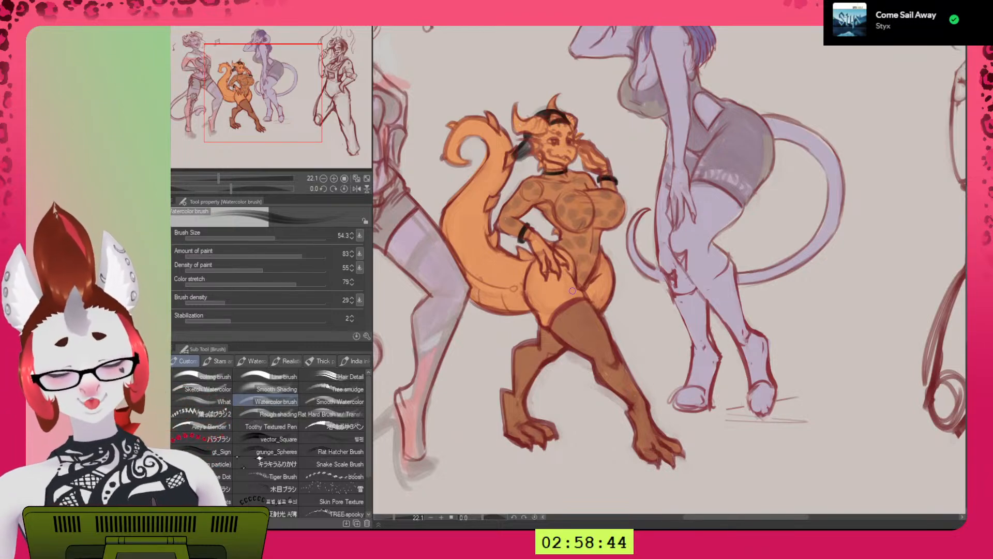
Draw a thin black garter with straps above the horned figure's stockings at brush sizes 44.0 and 37.5, checking it in the mirrored view.
mouse_move(570, 294)
mouse_down()
mouse_move(576, 288)
mouse_move(538, 316)
mouse_move(580, 284)
mouse_move(537, 314)
mouse_up()
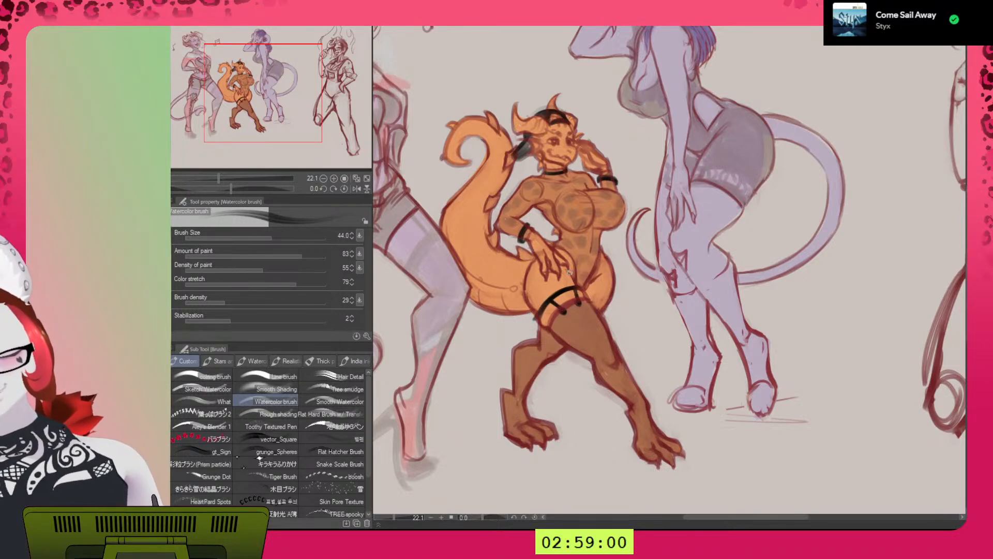
key(bracketleft)
mouse_move(540, 314)
mouse_down()
mouse_move(576, 287)
mouse_move(539, 314)
mouse_up()
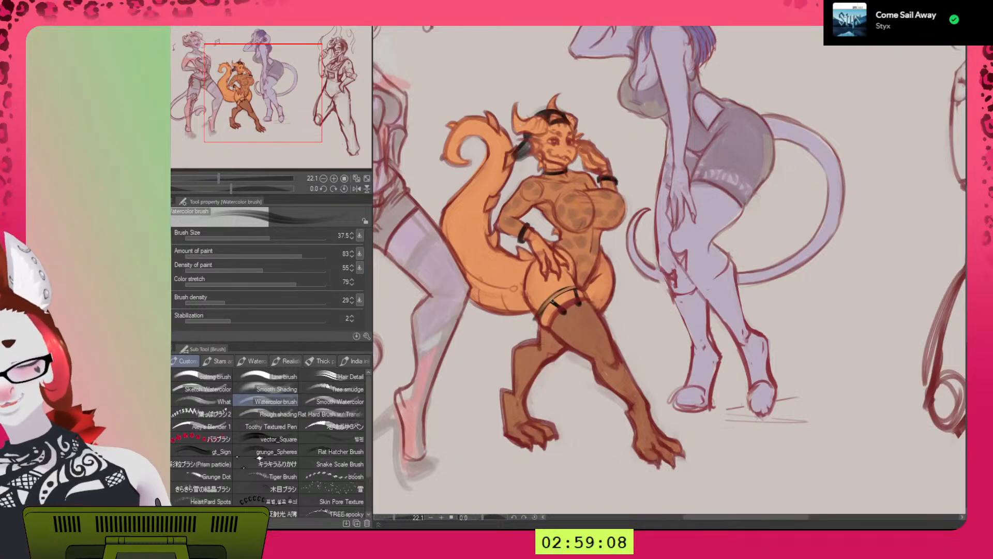
key(h)
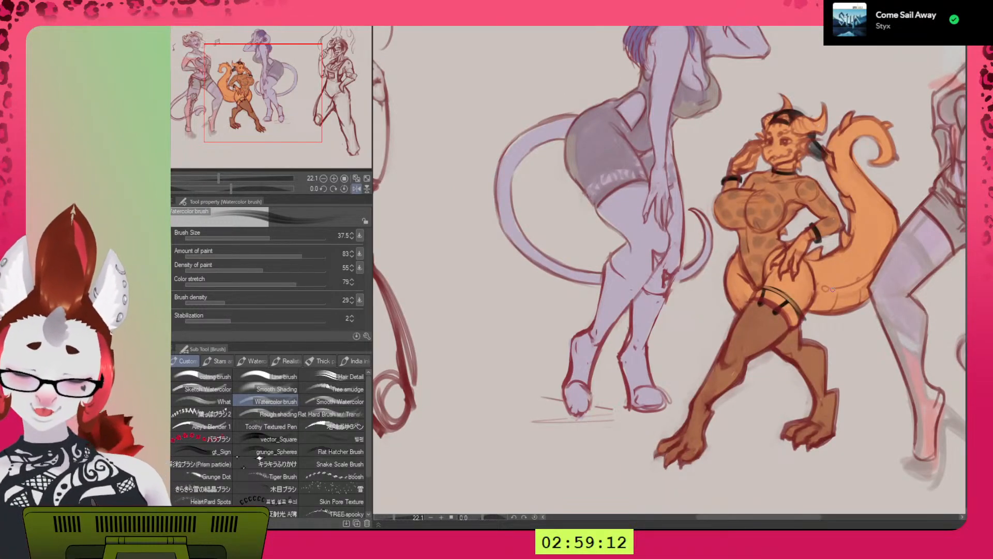
key(h)
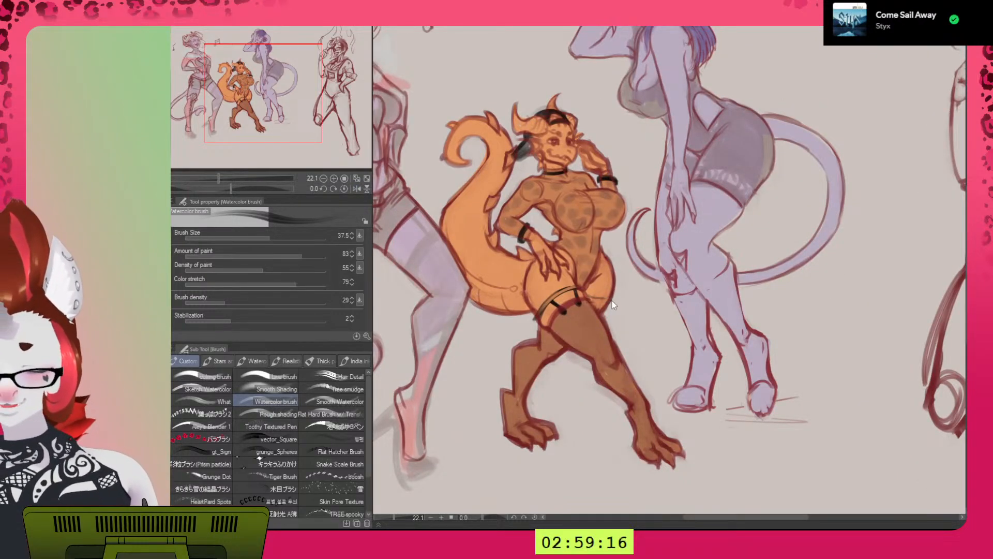
drag(587, 297, 607, 302)
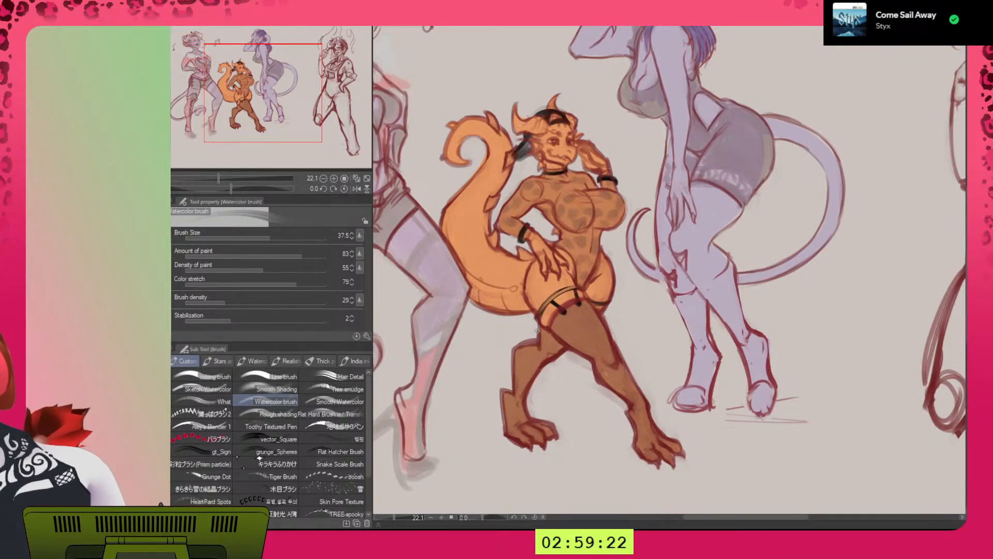
key(h)
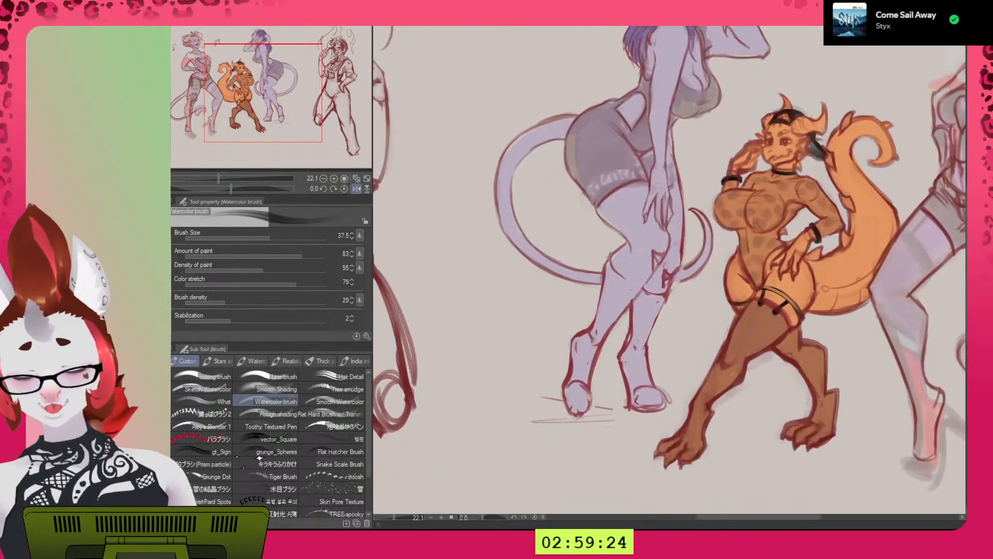
key(Delete)
key(ctrl+z)
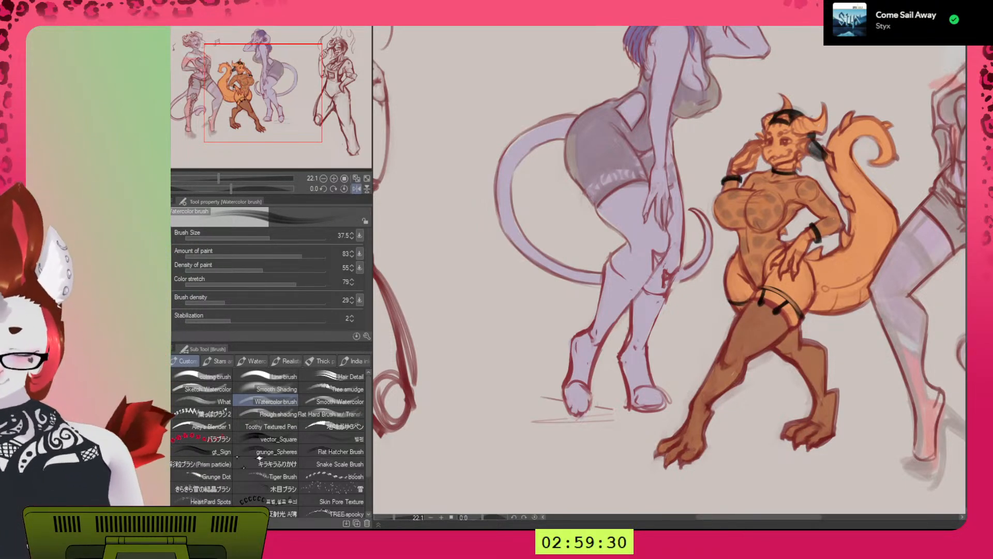
key(Delete)
key(ctrl+z)
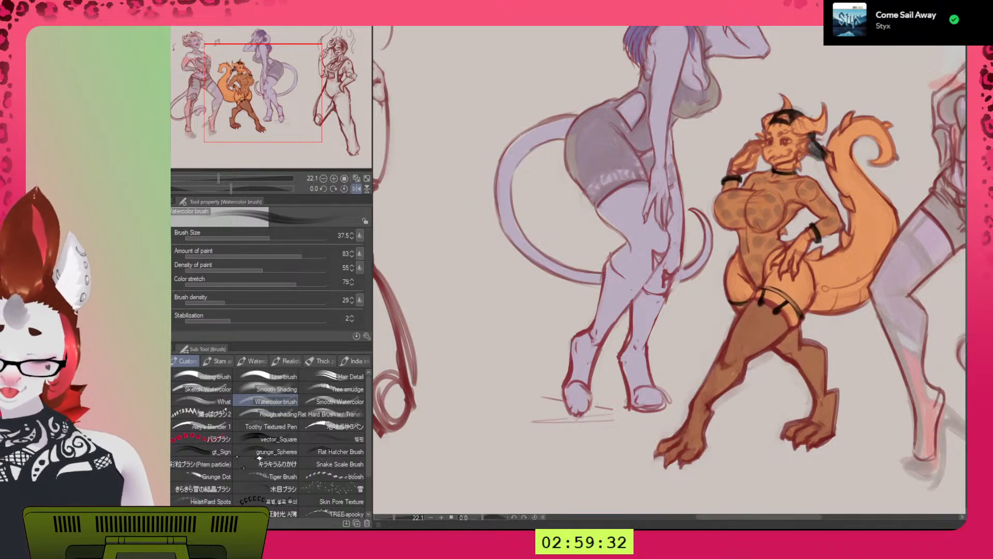
Draw a thin black belt with a small buckle around the horned figure's waist at brush size 37.5, checking it in the mirrored view.
key(h)
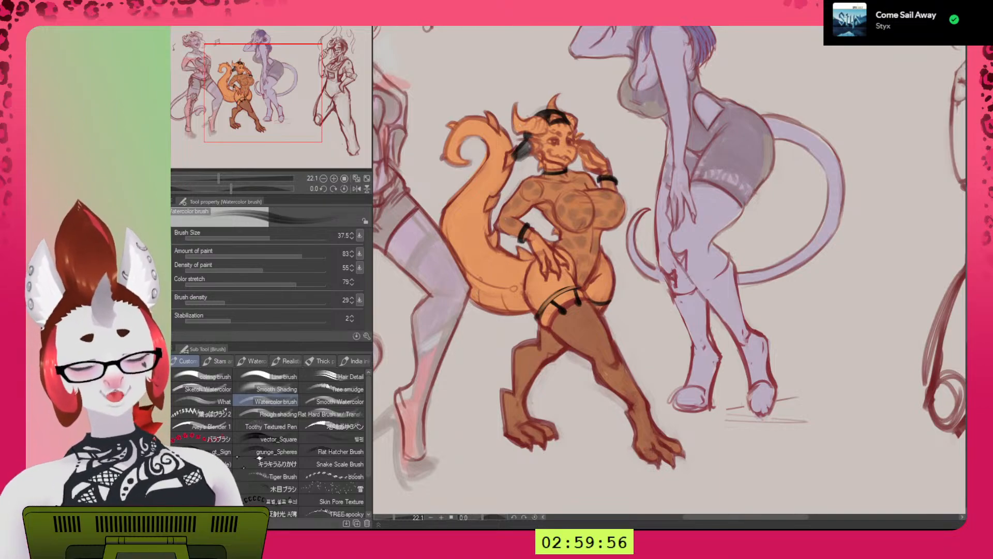
mouse_move(591, 237)
mouse_down()
mouse_move(560, 238)
mouse_move(600, 237)
mouse_up()
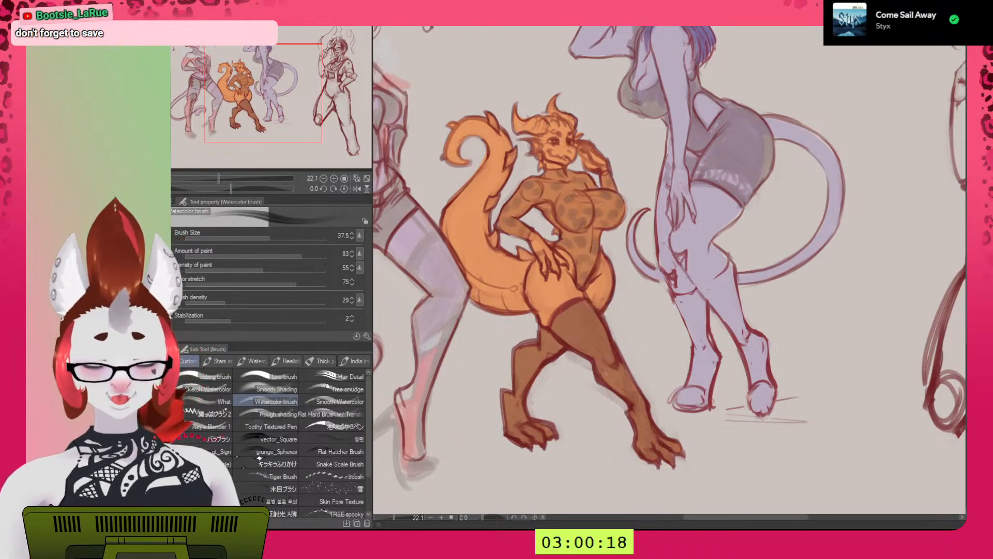
key(h)
key(h)
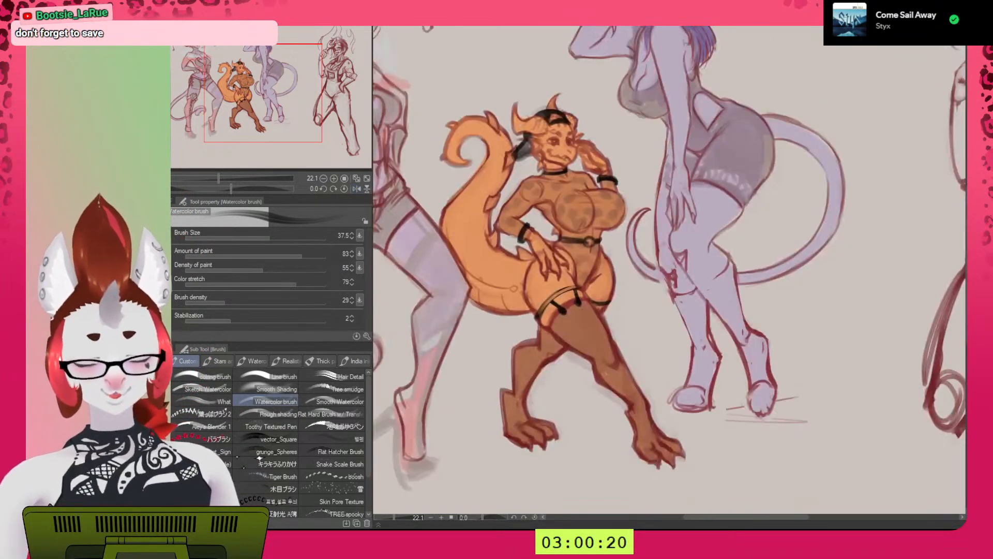
key(h)
key(h)
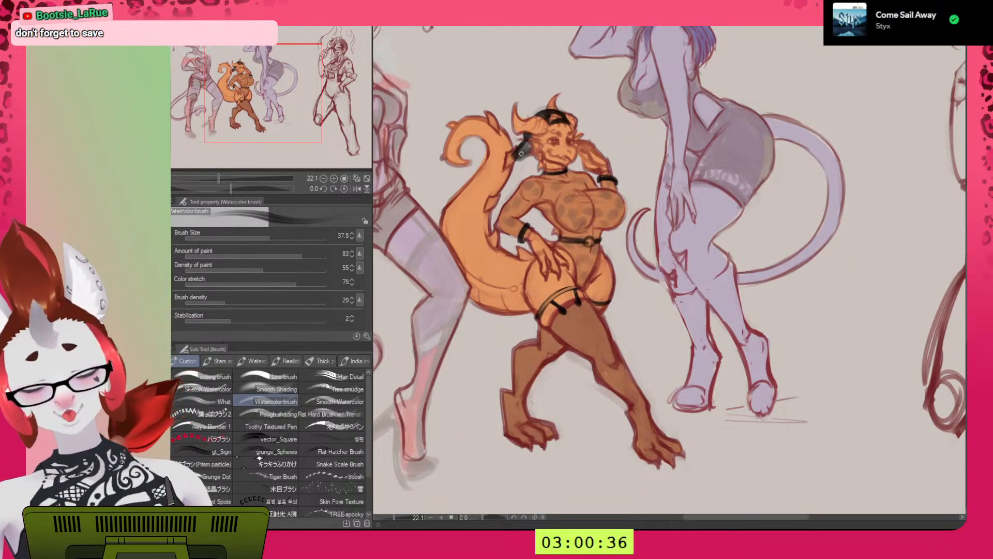
Refine the shape and shading of the black tuft behind the horned figure's head with sampled colors and the Watercolor brush at size 37.5.
mouse_move(517, 157)
mouse_down()
mouse_move(530, 157)
mouse_move(510, 154)
mouse_up()
alt+click(513, 155)
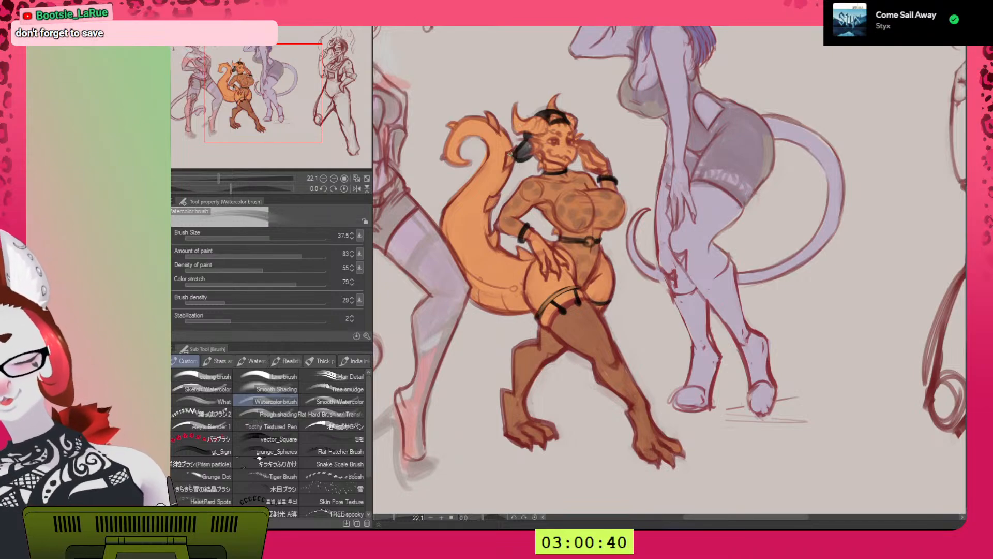
alt+click(530, 143)
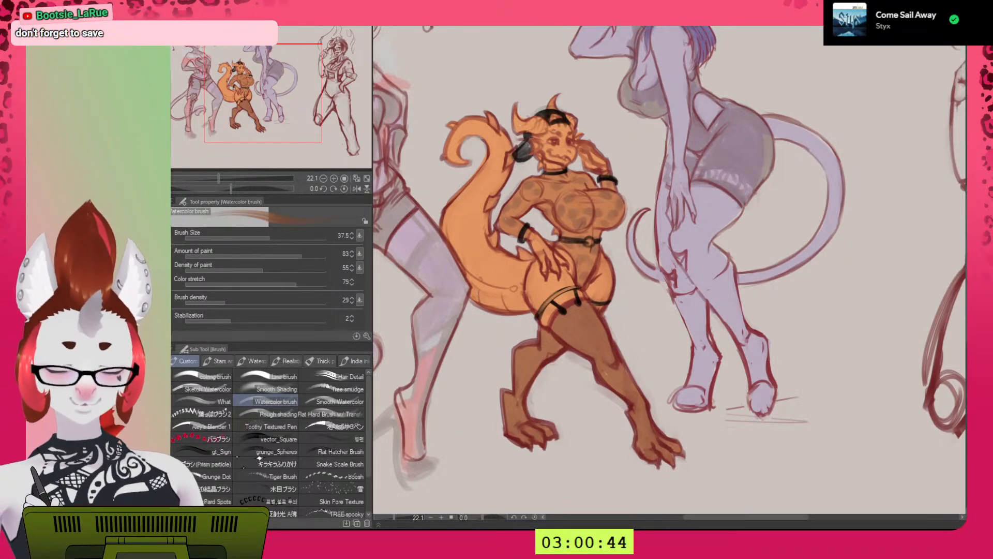
alt+click(528, 140)
alt+click(530, 139)
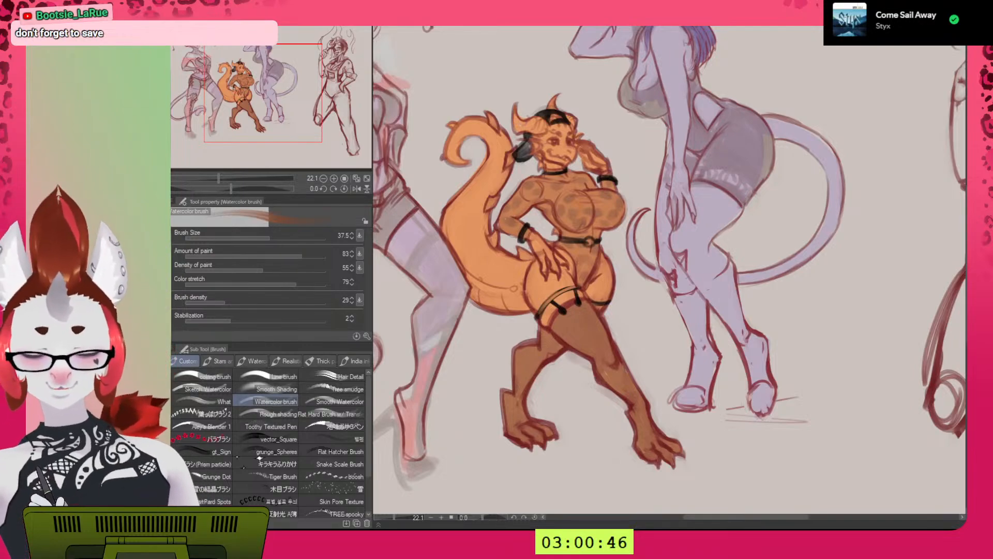
alt+click(526, 139)
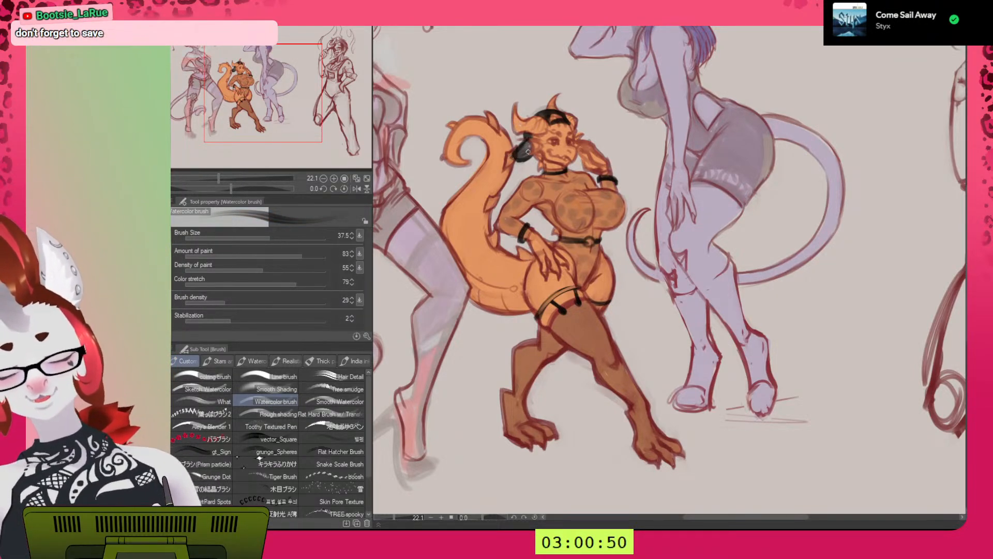
drag(519, 162, 528, 158)
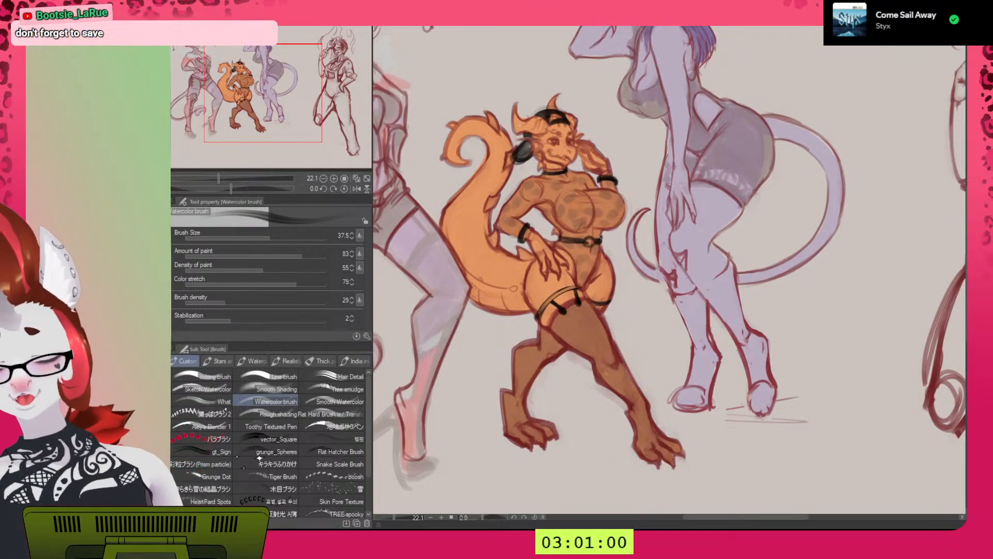
Thicken the horned figure's black belt and define its square buckle, lowering the brush size to 31.3 and comparing the mirrored view.
drag(596, 244, 729, 202)
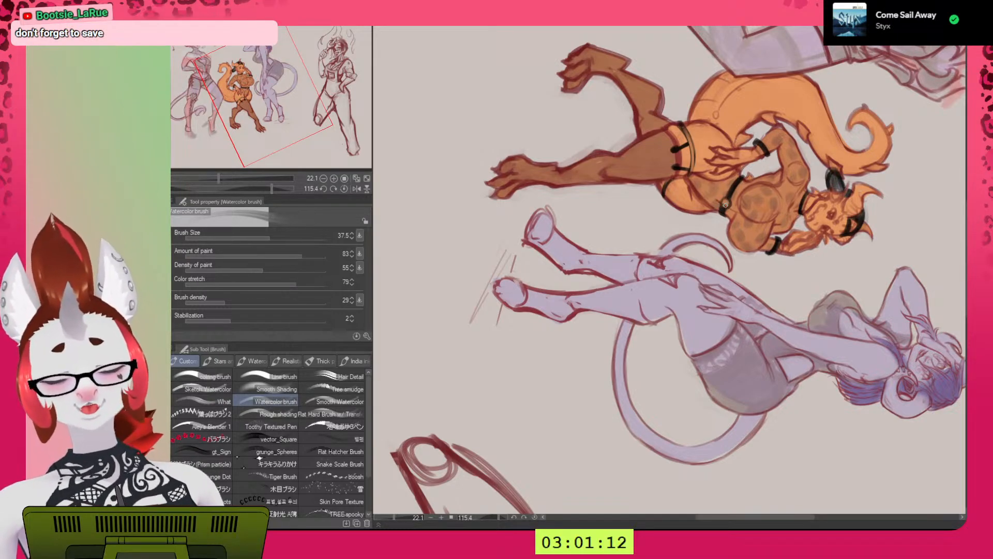
key(h)
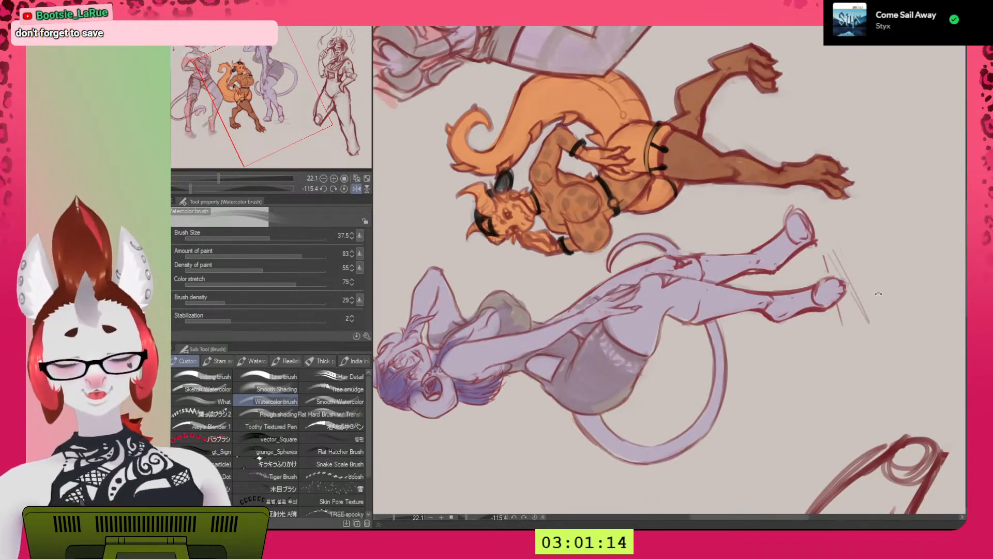
drag(837, 295, 614, 430)
key(h)
mouse_move(812, 409)
mouse_down()
mouse_move(866, 318)
mouse_move(849, 362)
mouse_up()
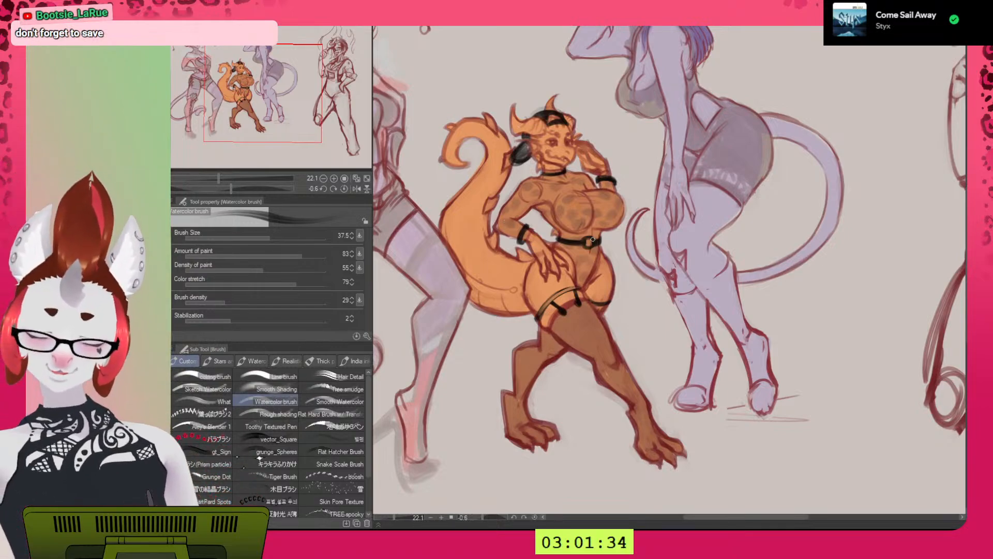
key(h)
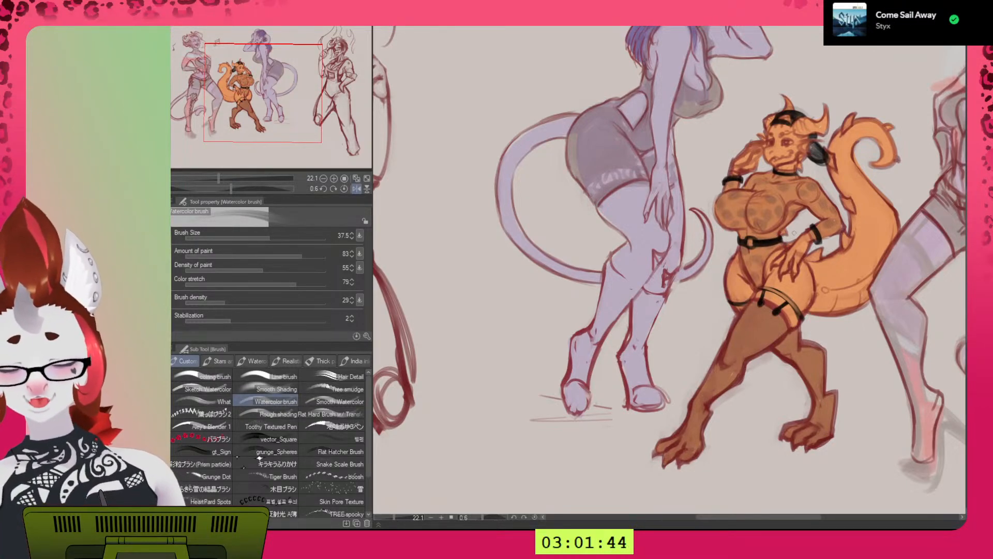
alt+click(815, 232)
key([)
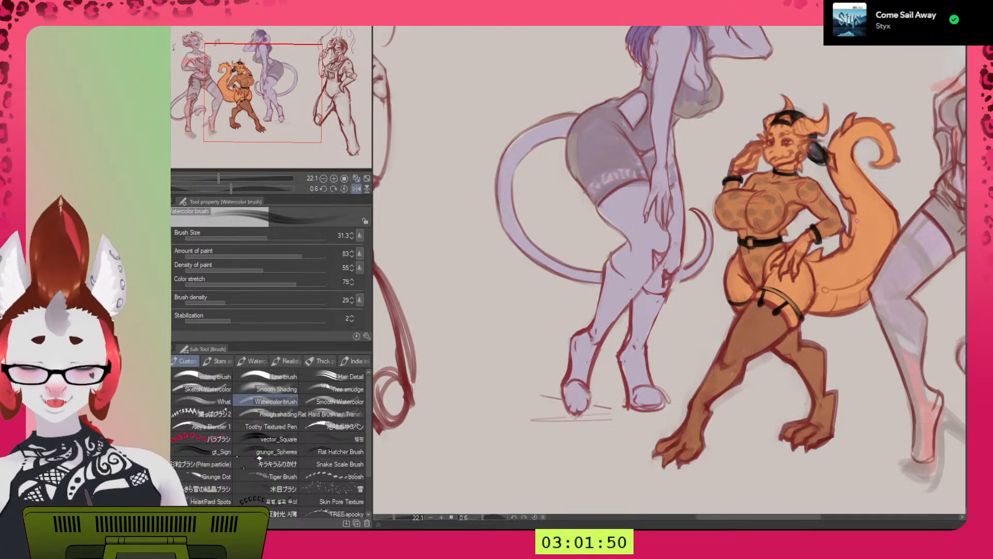
key(h)
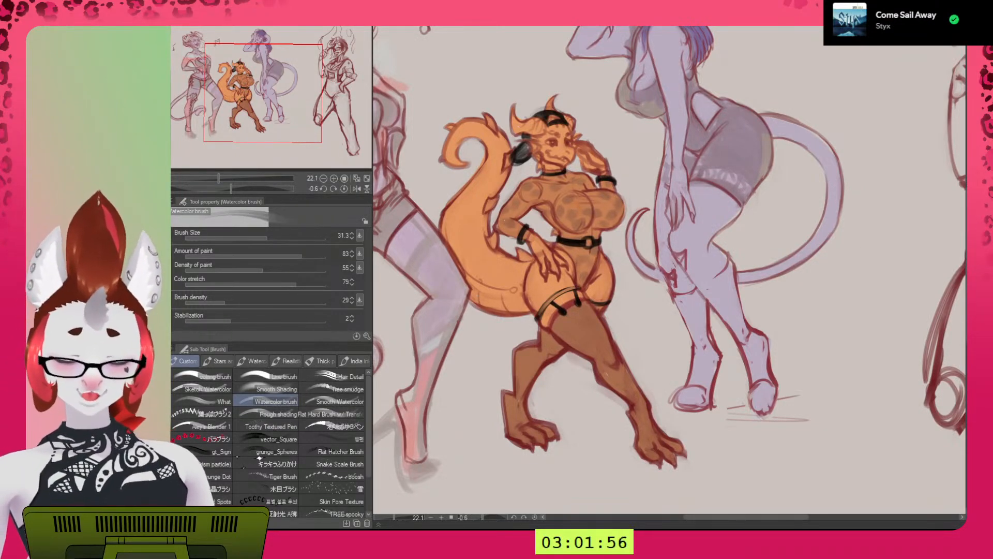
key(h)
key(h)
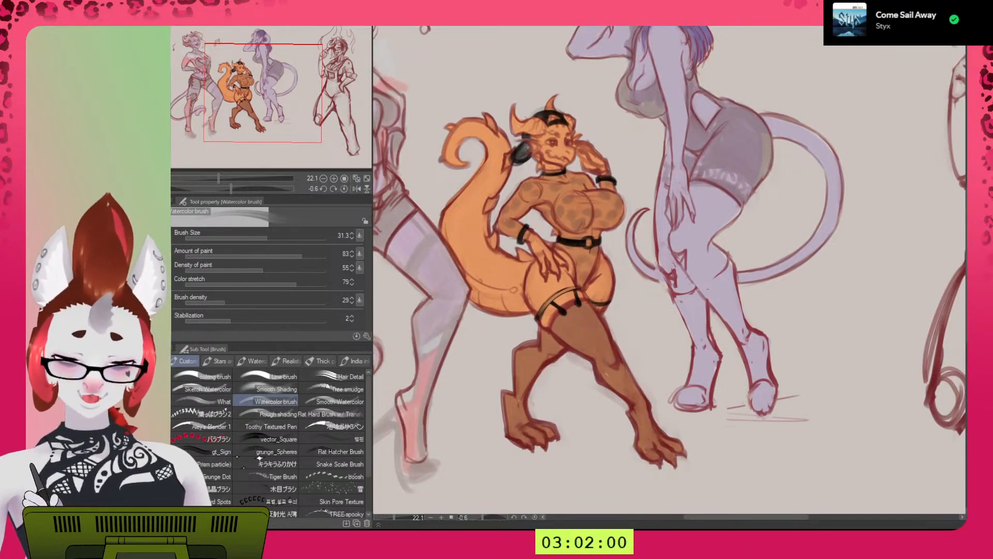
Draw a sampled orange buckle on the horned figure's black belt with the Line art pen at brush size 48.1, checking the mirrored view.
alt+click(504, 220)
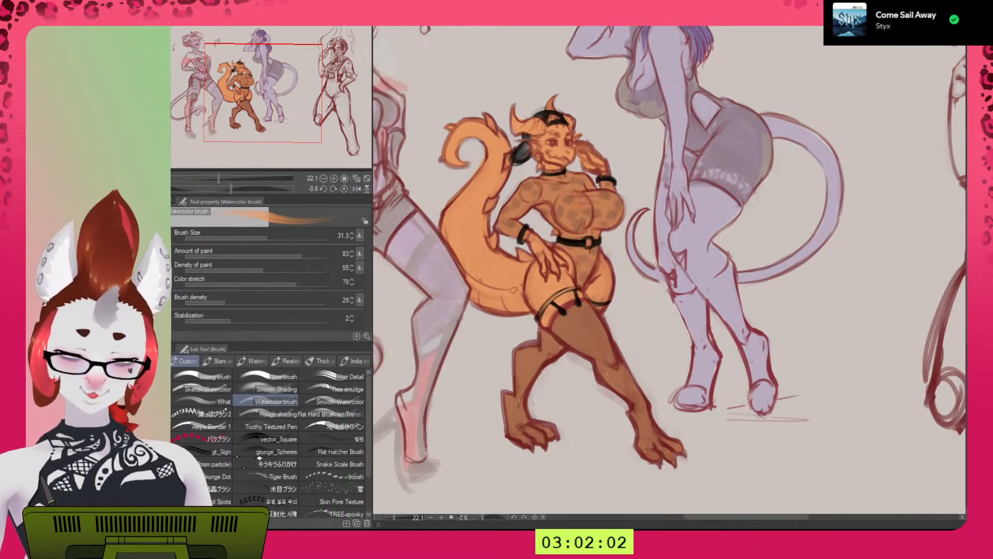
key(p)
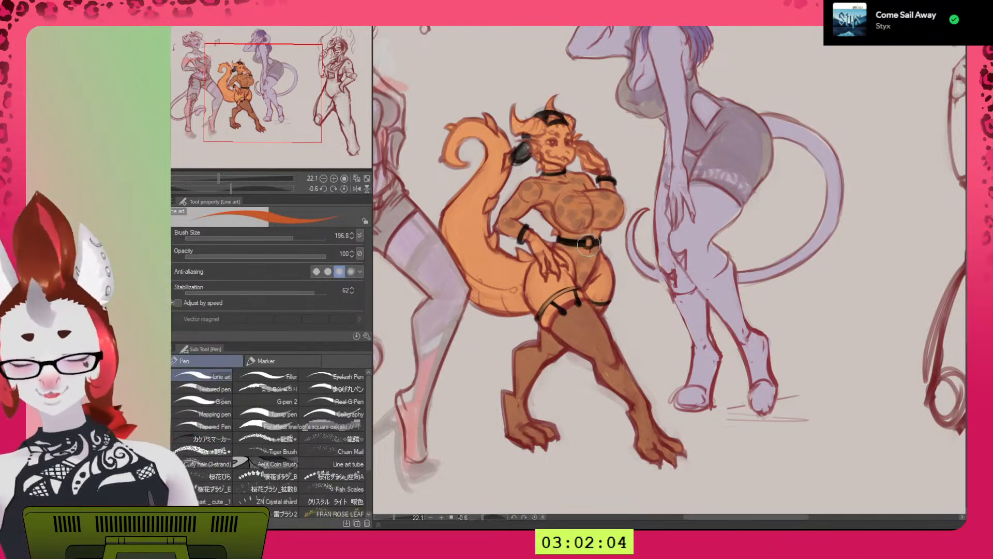
mouse_move(585, 251)
ctrl+alt+mouse_down()
mouse_move(593, 239)
mouse_move(583, 241)
mouse_move(596, 243)
ctrl+alt+mouse_up()
key(h)
scroll(611, 231, down, 1)
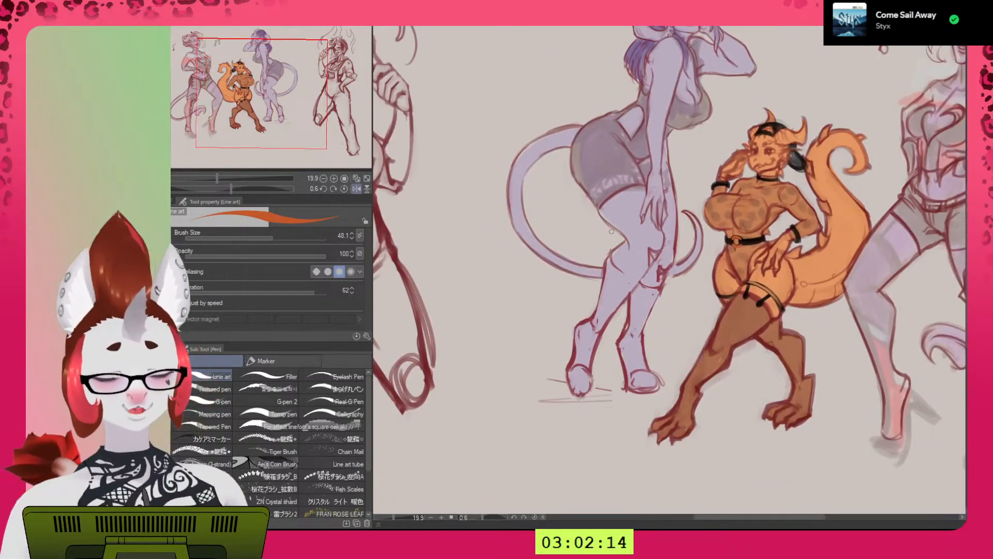
key(h)
scroll(575, 246, up, 1)
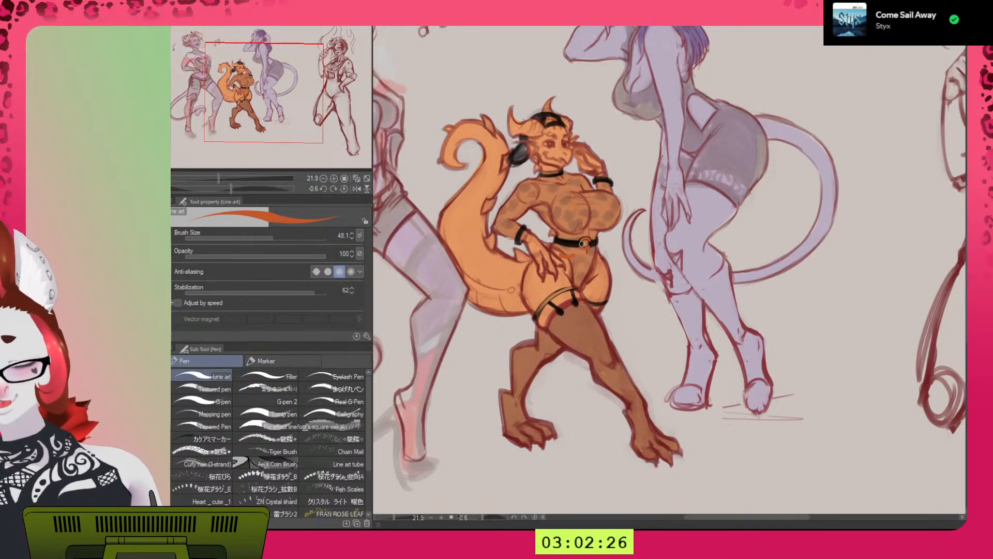
drag(577, 252, 557, 255)
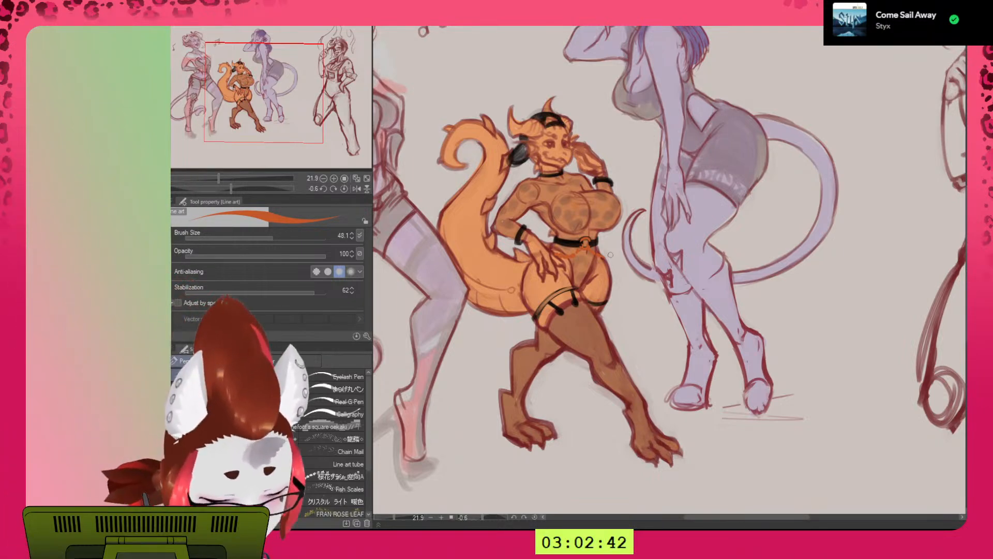
key(h)
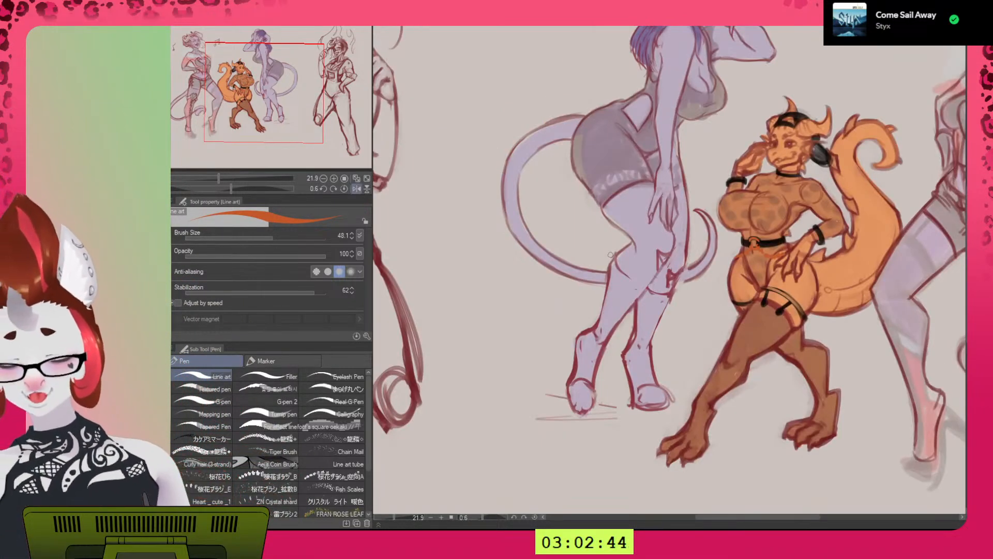
key(h)
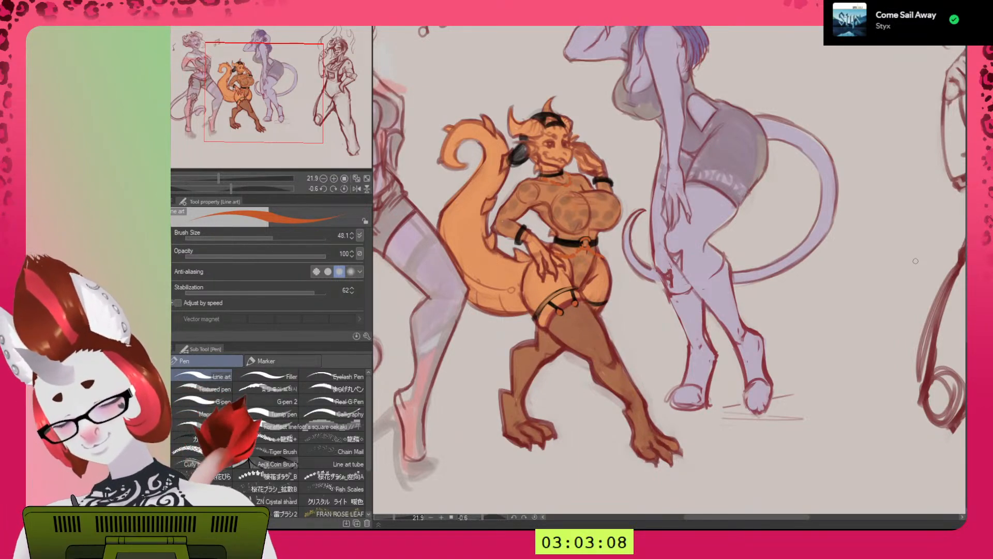
Examine the uncolored figure in overalls and the composition of all four characters.
mouse_move(891, 302)
mouse_down()
mouse_move(610, 435)
mouse_move(522, 461)
mouse_up()
scroll(736, 256, up, 8)
scroll(699, 350, up, 1)
mouse_move(778, 337)
mouse_down()
mouse_move(854, 461)
mouse_move(897, 429)
mouse_move(903, 396)
mouse_move(855, 457)
mouse_move(849, 444)
mouse_move(905, 252)
mouse_up()
scroll(849, 444, down, 6)
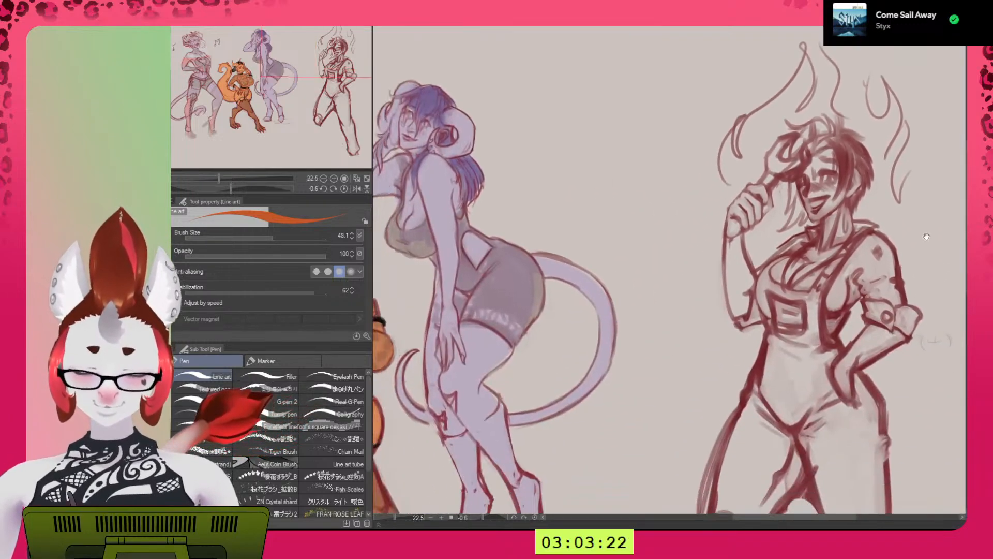
scroll(885, 345, down, 3)
drag(910, 435, 879, 328)
scroll(903, 330, down, 3)
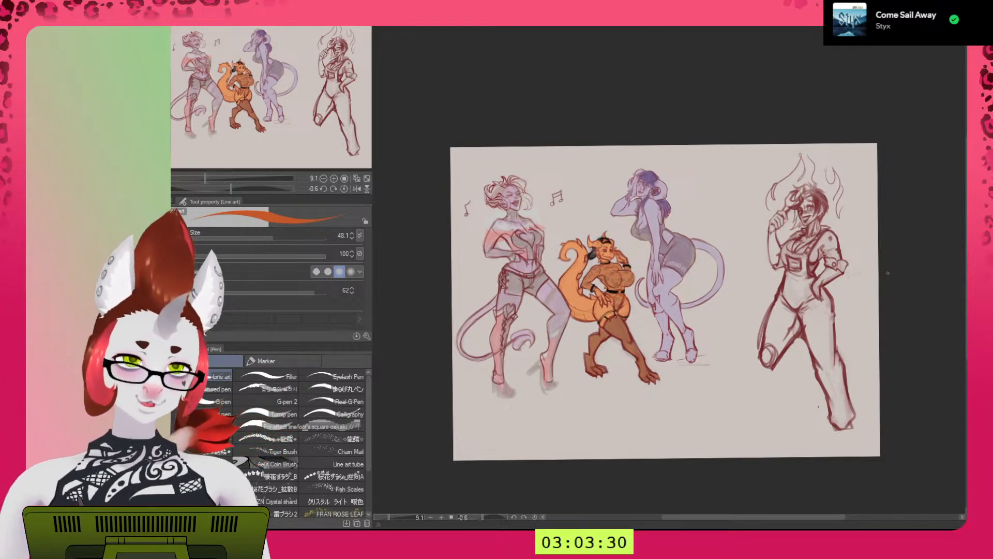
mouse_move(673, 316)
mouse_down()
mouse_move(729, 319)
mouse_move(884, 261)
mouse_move(889, 347)
mouse_move(902, 354)
mouse_move(905, 336)
mouse_move(867, 283)
mouse_move(855, 285)
mouse_up()
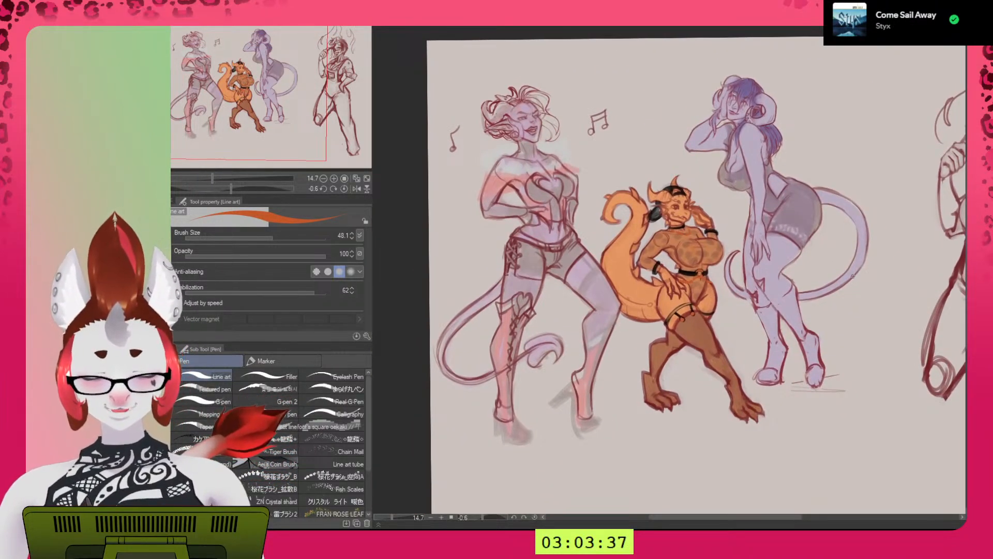
Straighten the canvas rotation to 0.0 and examine how the three colored figures look together.
click(357, 177)
click(343, 187)
drag(839, 258, 888, 267)
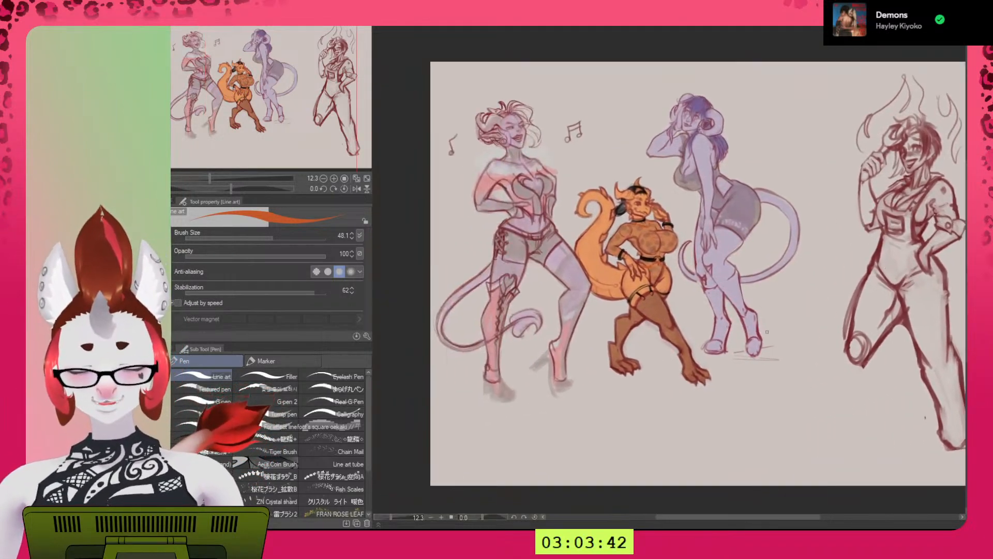
scroll(767, 330, down, 1)
scroll(745, 391, up, 2)
scroll(776, 392, down, 1)
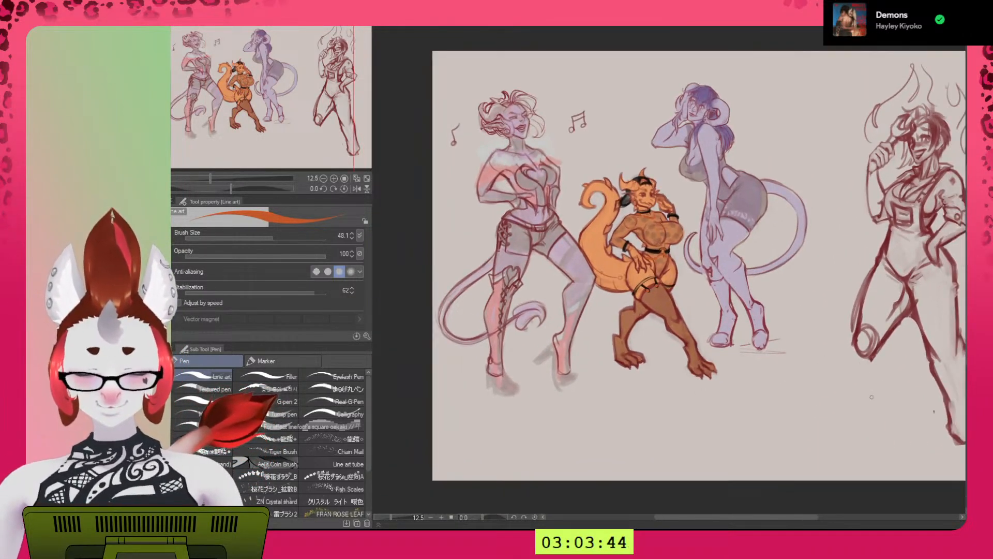
scroll(871, 395, up, 4)
drag(730, 386, 756, 390)
drag(739, 274, 885, 439)
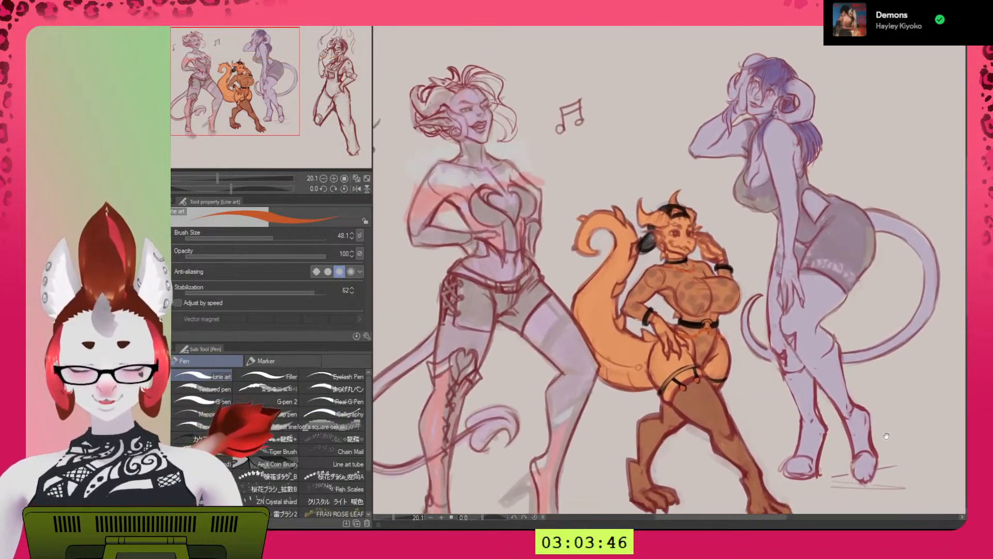
scroll(885, 439, down, 1)
scroll(892, 434, down, 1)
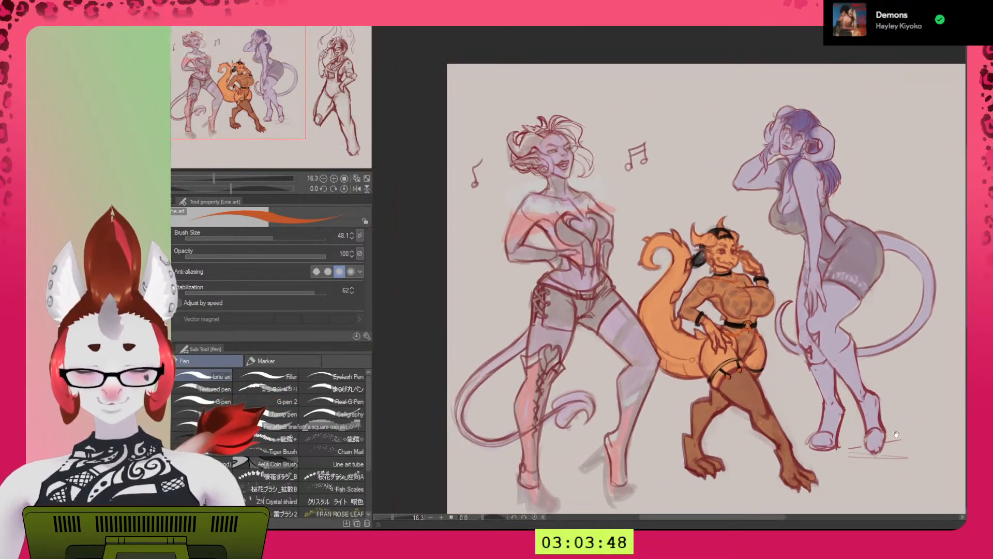
mouse_move(896, 434)
mouse_down()
mouse_move(887, 395)
mouse_move(877, 398)
mouse_up()
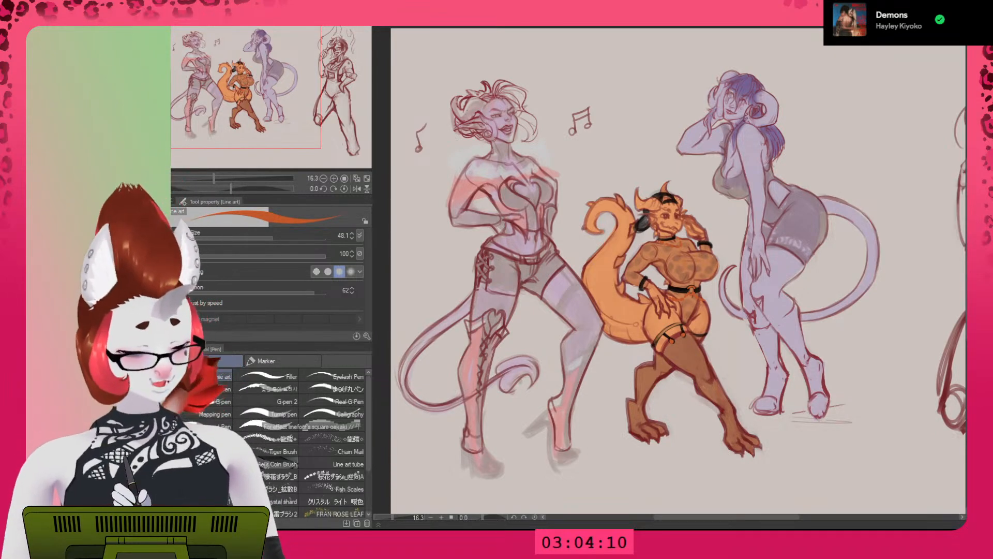
scroll(750, 316, down, 2)
scroll(750, 316, up, 2)
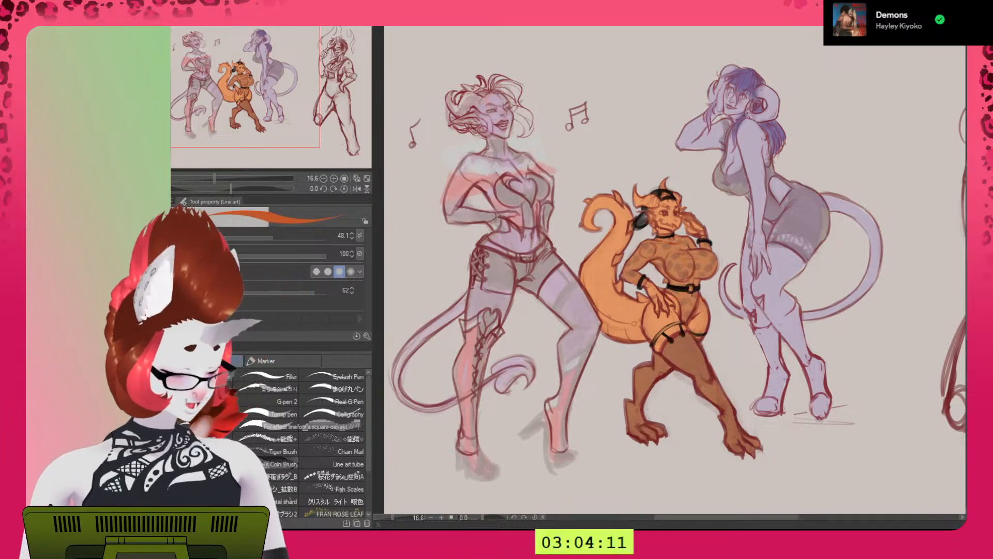
key(ctrl+z)
key(ctrl+y)
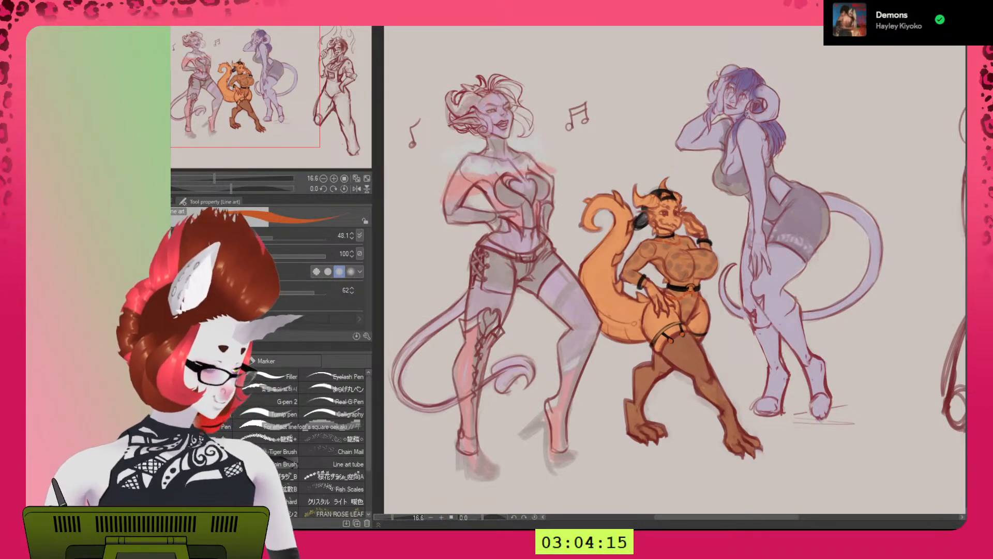
Select the orange horned figure's leopard-spotted chest with the Lasso tool.
key(m)
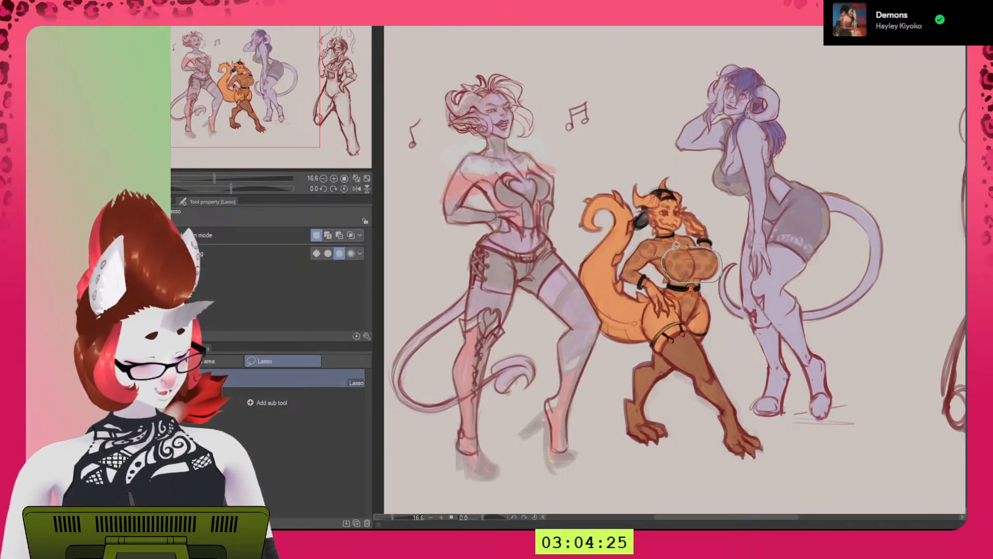
drag(687, 243, 689, 243)
click(732, 298)
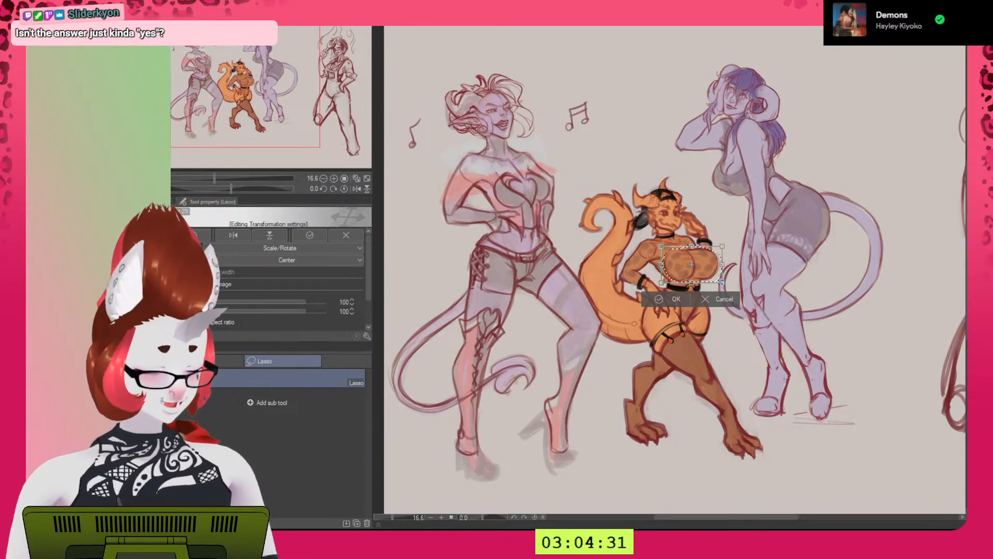
drag(722, 282, 729, 285)
click(665, 303)
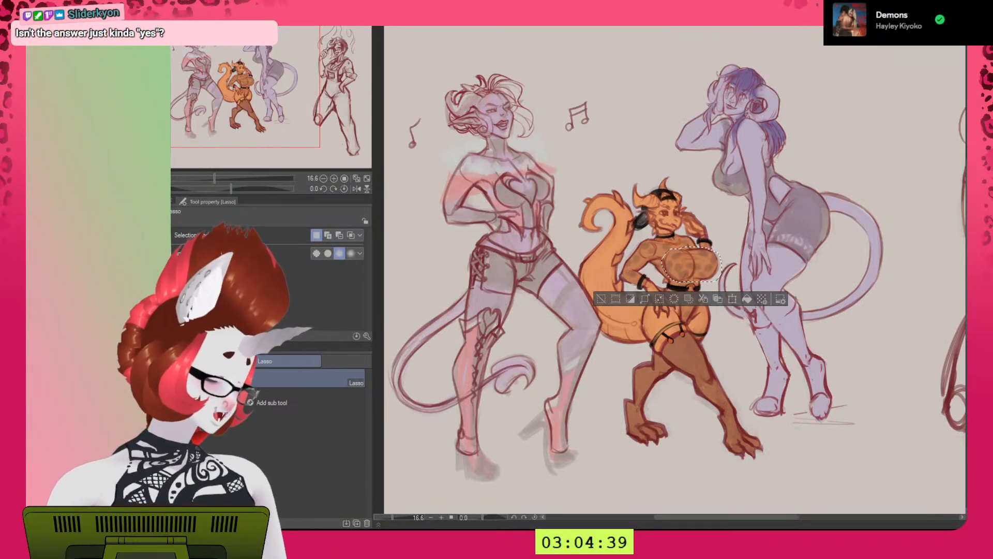
click(732, 299)
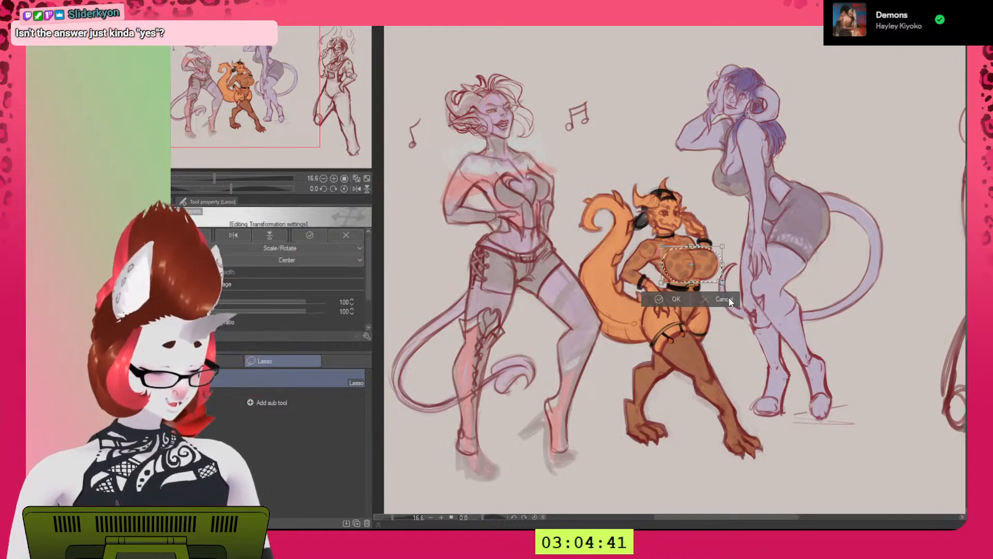
drag(722, 282, 729, 286)
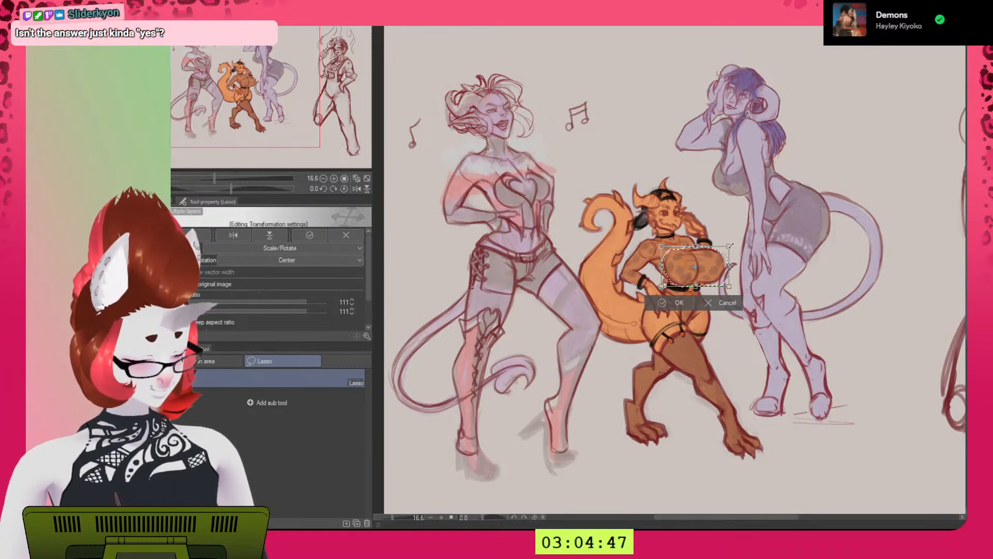
drag(729, 246, 728, 244)
drag(663, 287, 661, 286)
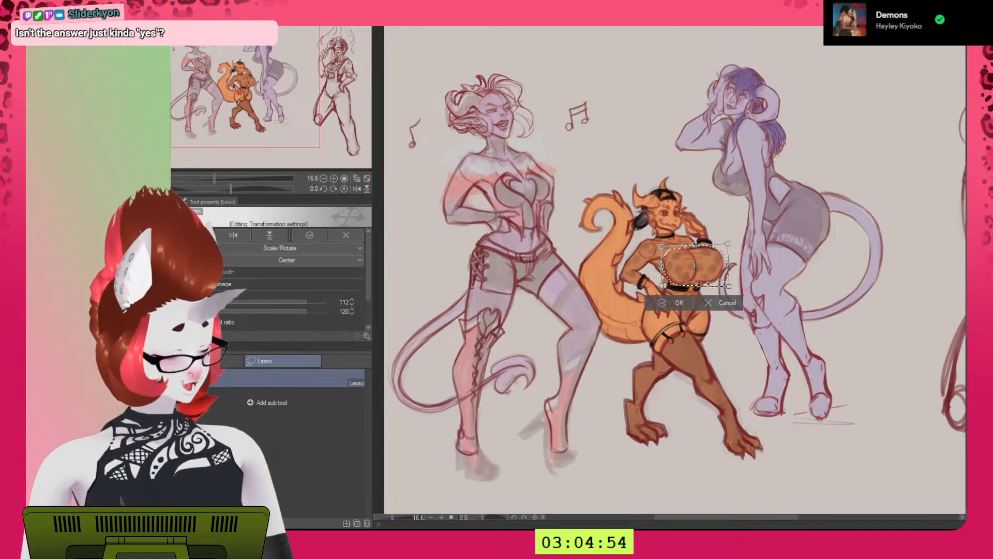
click(707, 301)
click(735, 298)
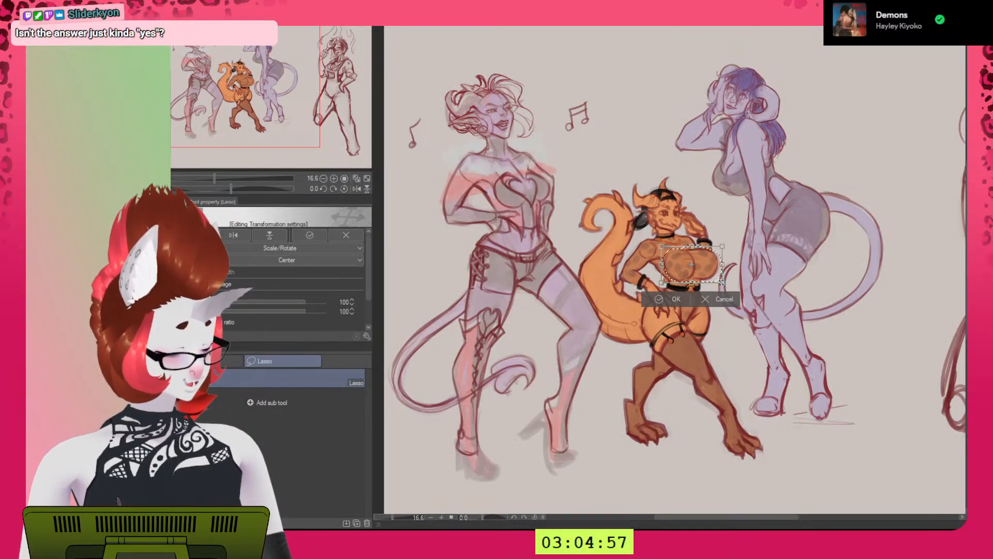
drag(722, 282, 726, 284)
click(707, 301)
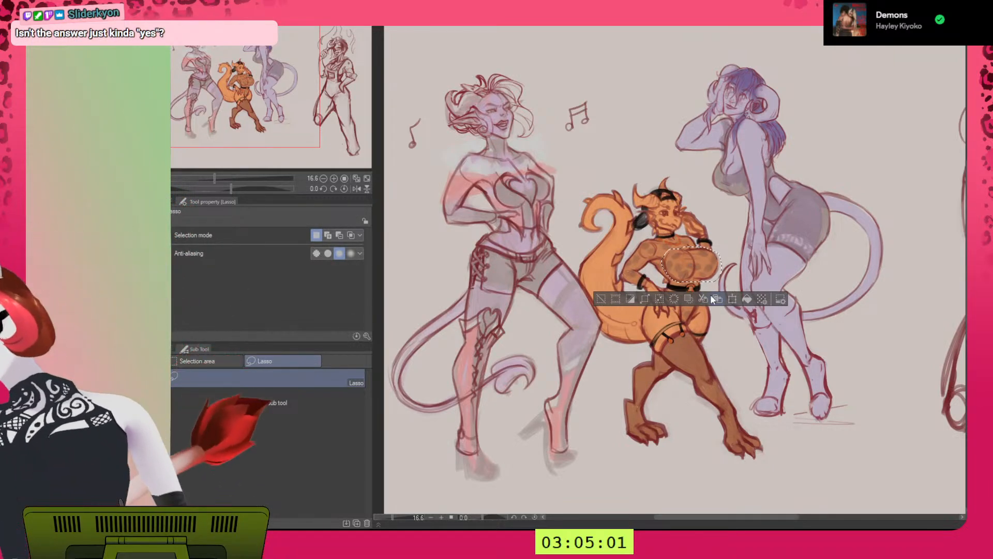
key(ctrl+m)
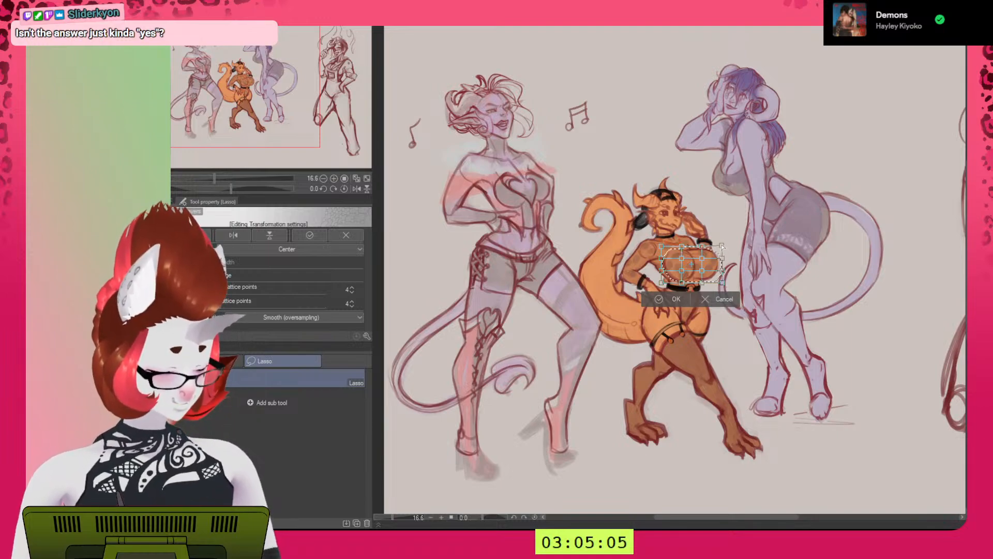
drag(723, 245, 663, 288)
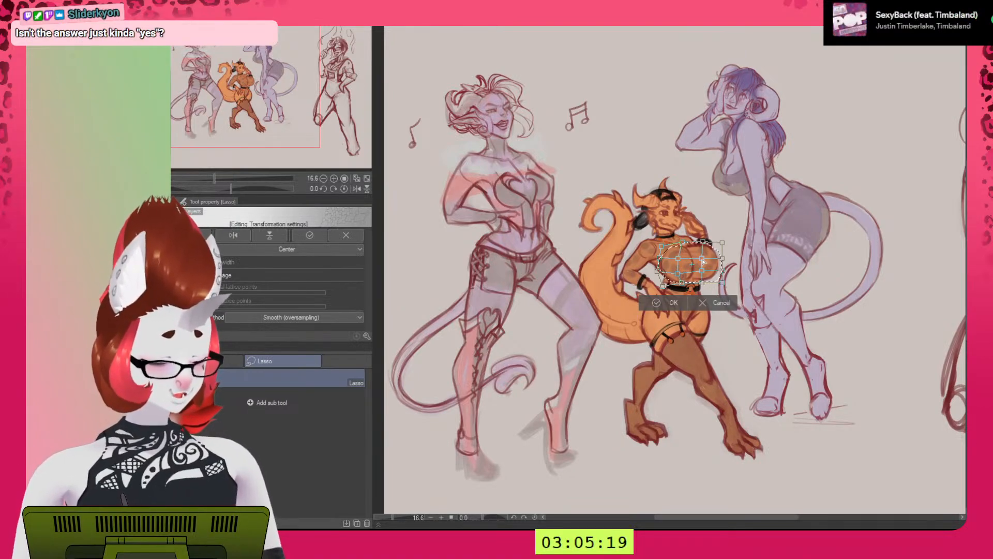
drag(678, 258, 708, 273)
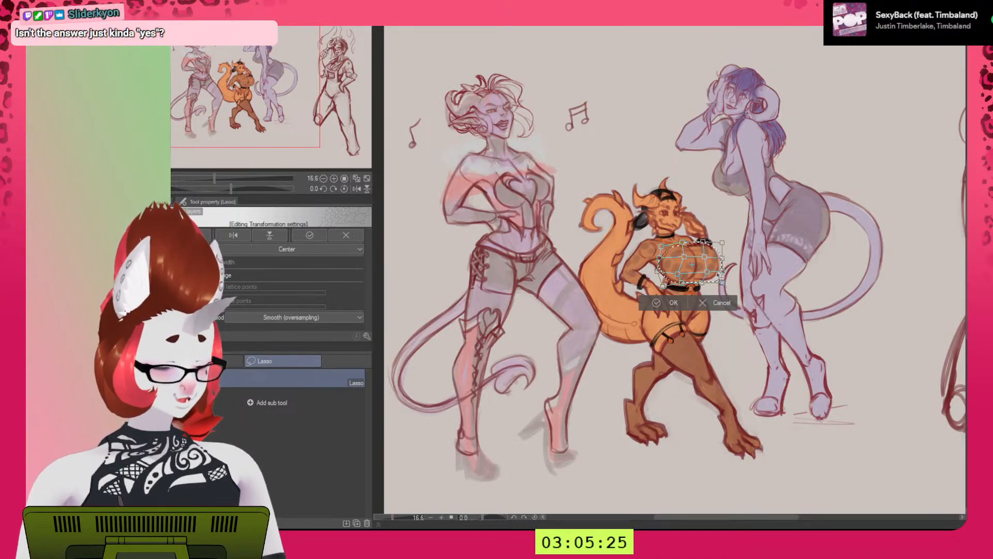
drag(723, 282, 702, 280)
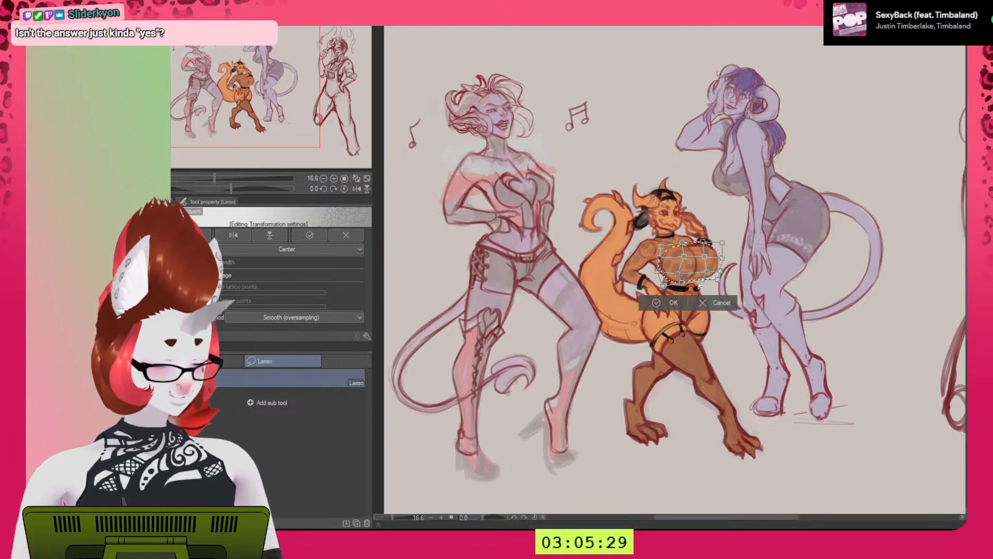
click(702, 301)
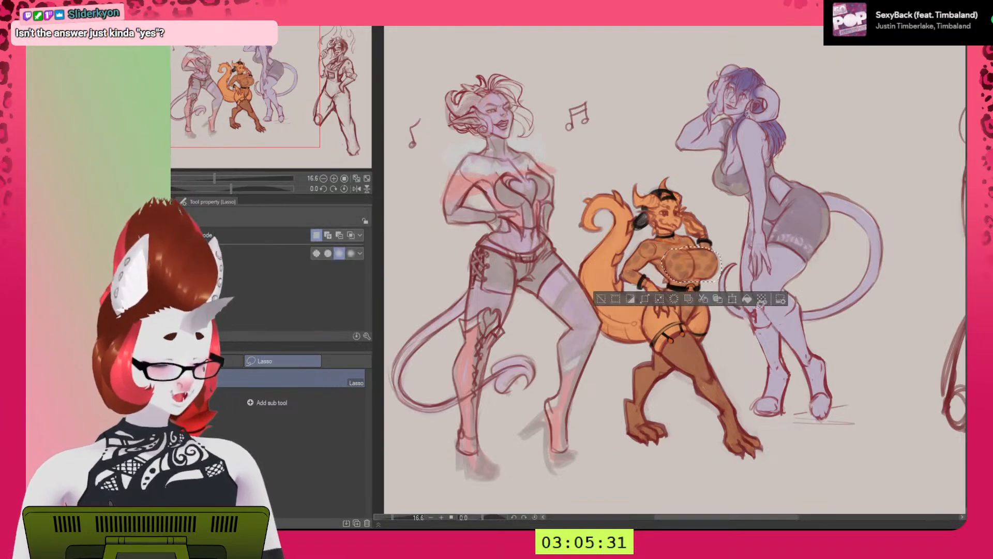
Enlarge the selected chest of the horned figure to 116% by extending its upper outer and lower inner corners, and apply the scaling.
key(ctrl+t)
drag(723, 246, 729, 242)
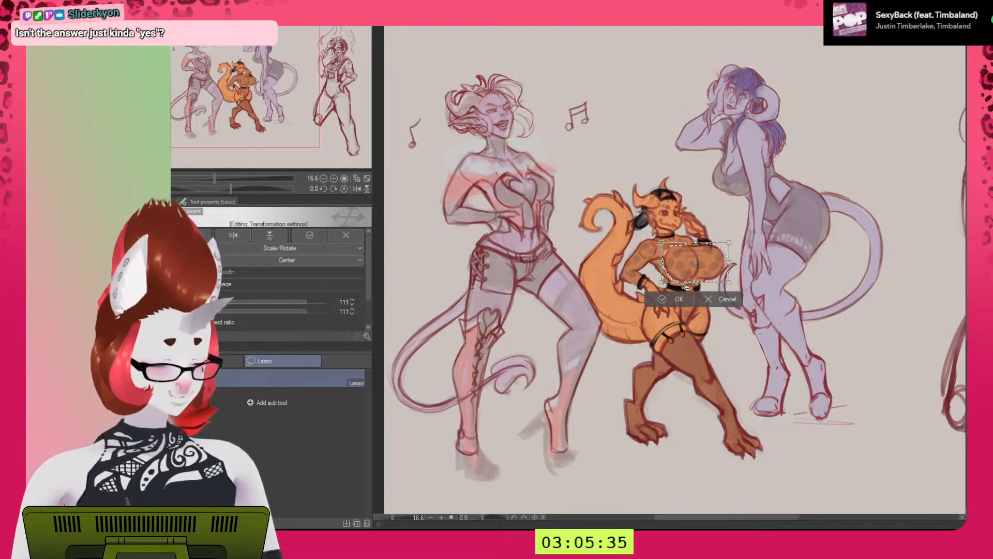
drag(662, 283, 658, 284)
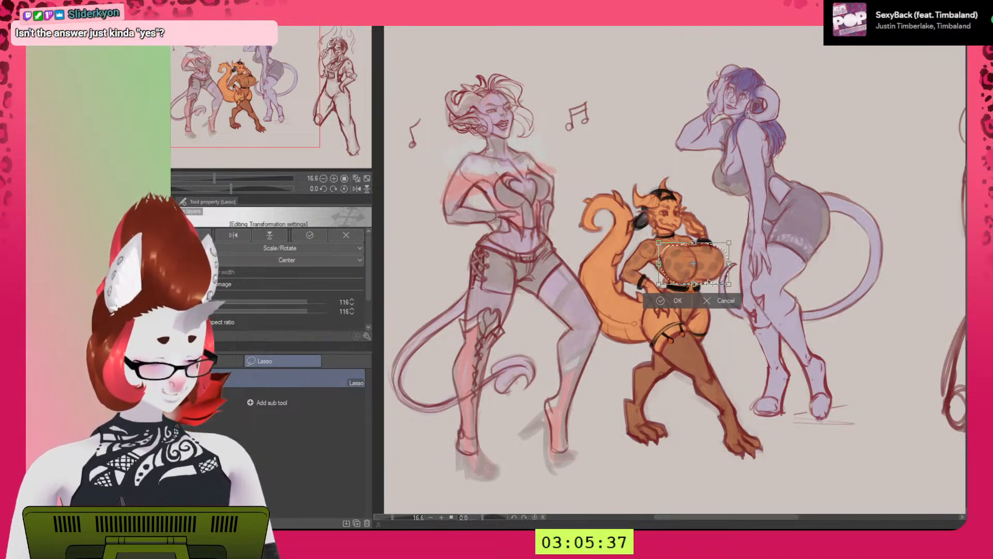
click(660, 299)
Start a mesh transformation of the selected chest with 6 horizontal and 6 vertical lattice points.
click(689, 300)
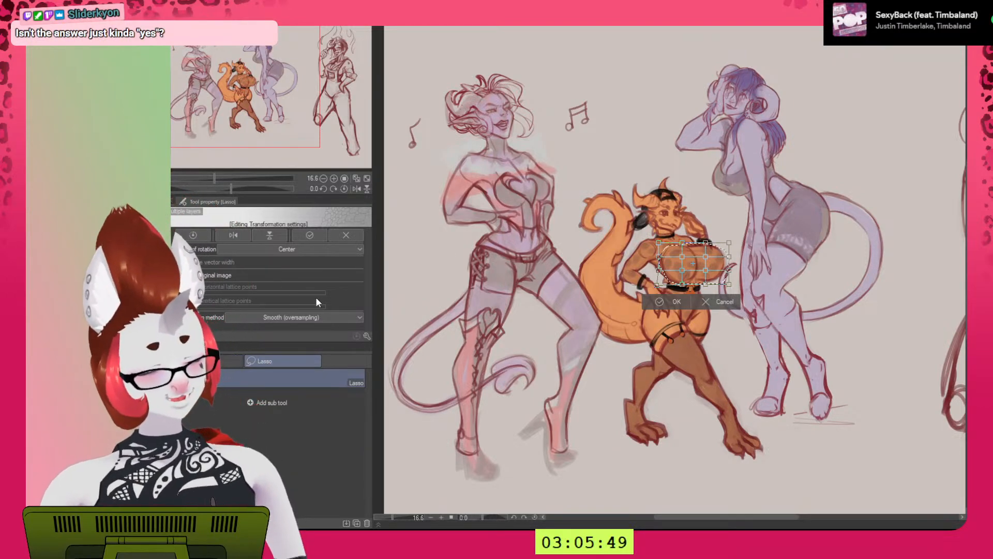
key(ctrl+z)
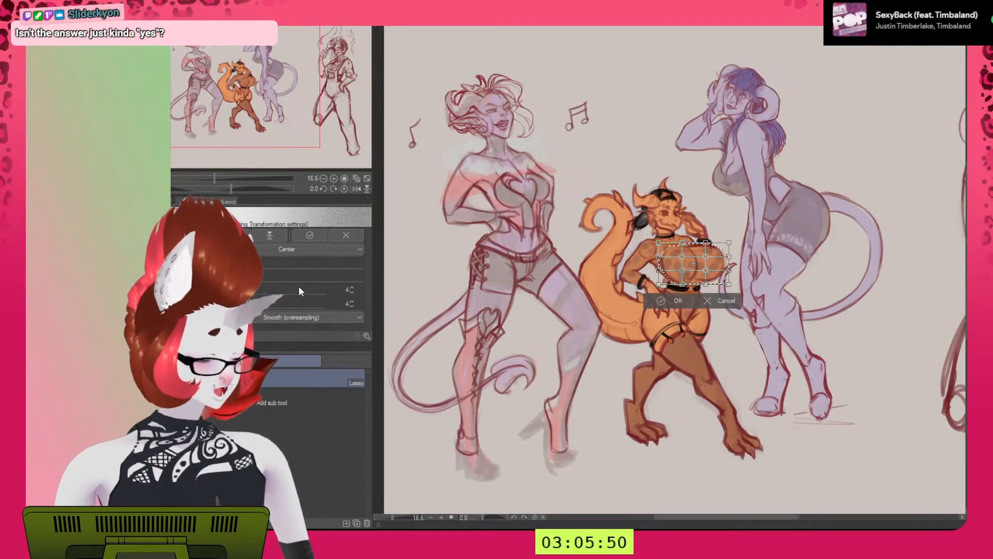
click(351, 287)
click(352, 288)
click(351, 300)
click(351, 301)
Round the lower contours of the horned figure's chest by shifting nearby mesh points, apply the transformation and clear the selection.
scroll(693, 271, up, 3)
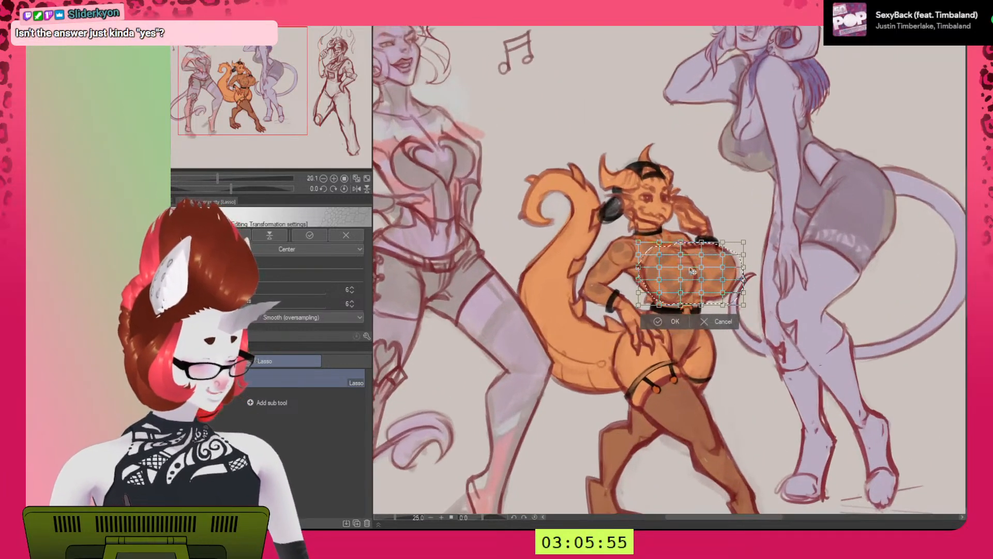
scroll(693, 271, up, 3)
drag(635, 307, 631, 286)
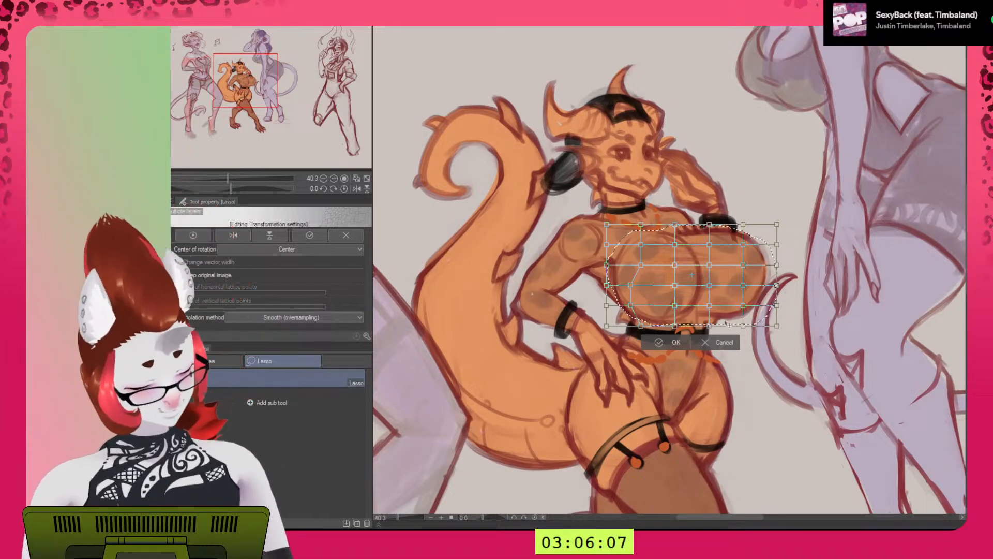
drag(742, 306, 729, 327)
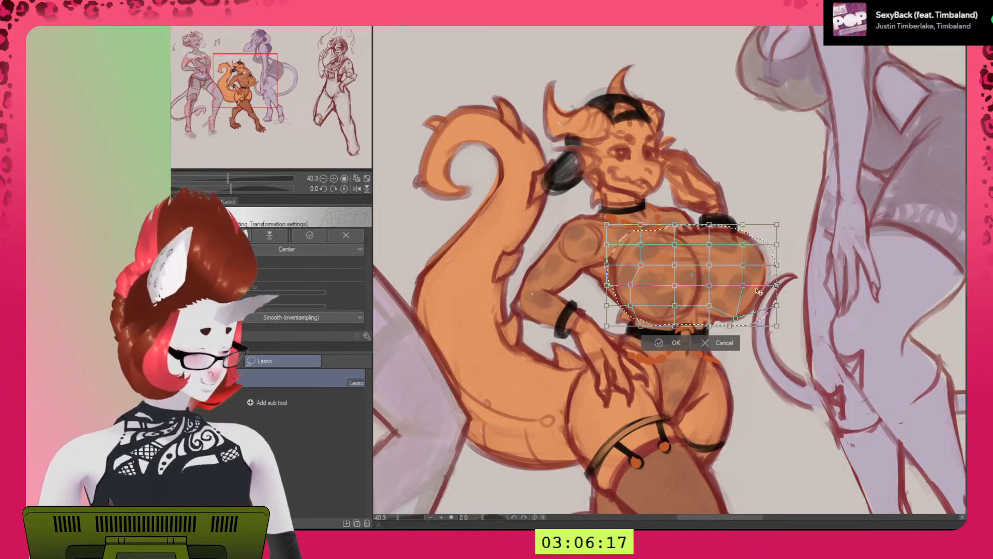
drag(746, 288, 748, 293)
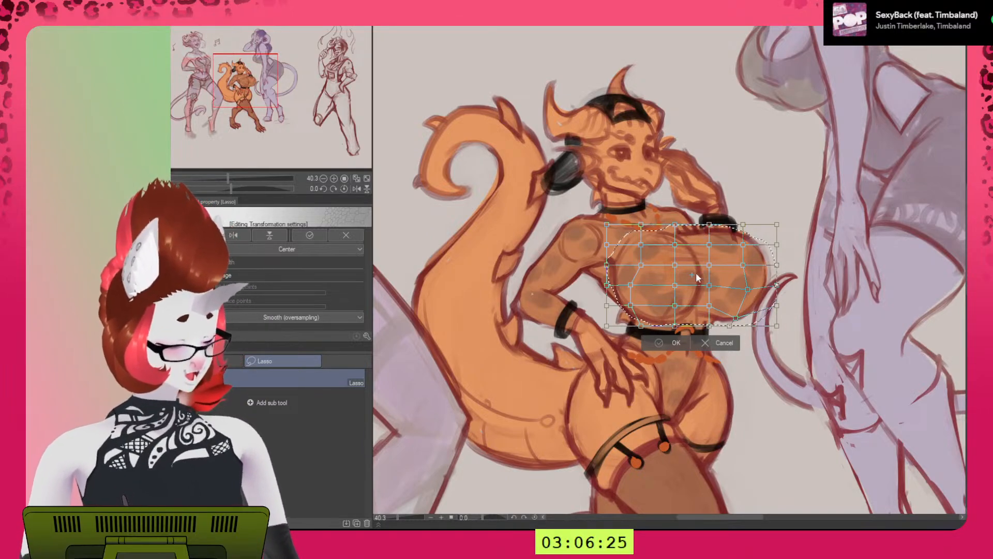
key(Return)
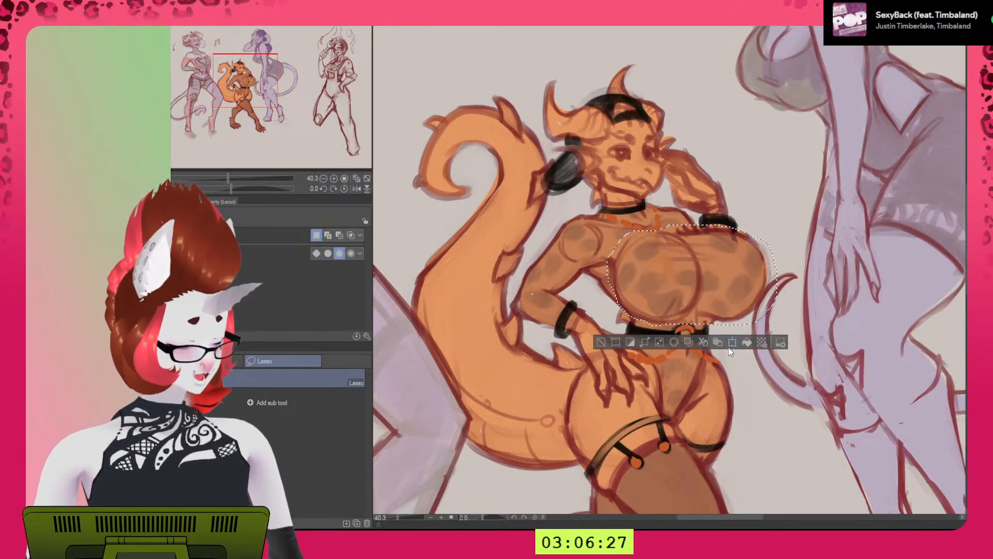
click(600, 343)
Examine the reshaped chest where it meets the black belt, and the horned figure's proportions beside the two neighbouring figures.
scroll(721, 312, down, 2)
scroll(721, 312, up, 8)
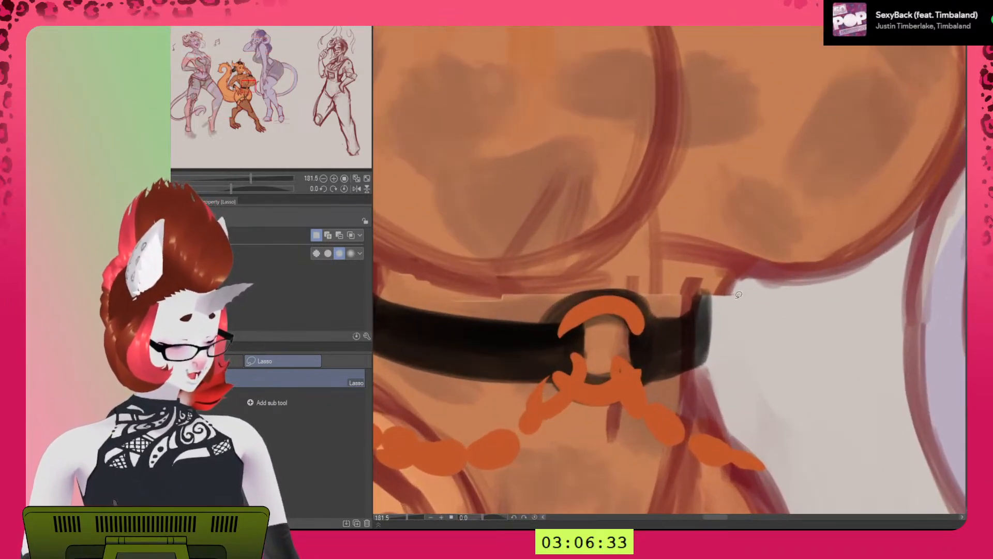
scroll(631, 265, down, 4)
scroll(699, 290, up, 3)
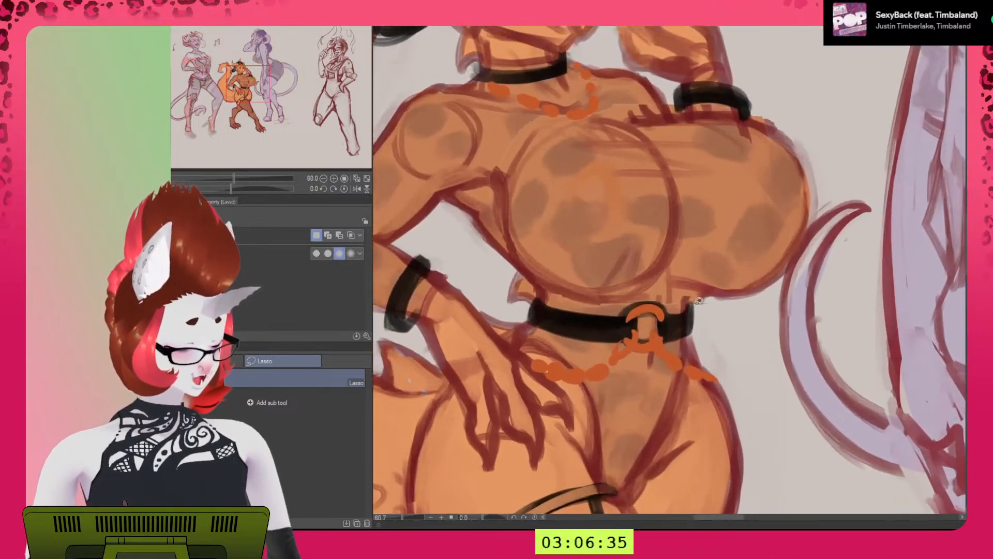
scroll(699, 291, down, 5)
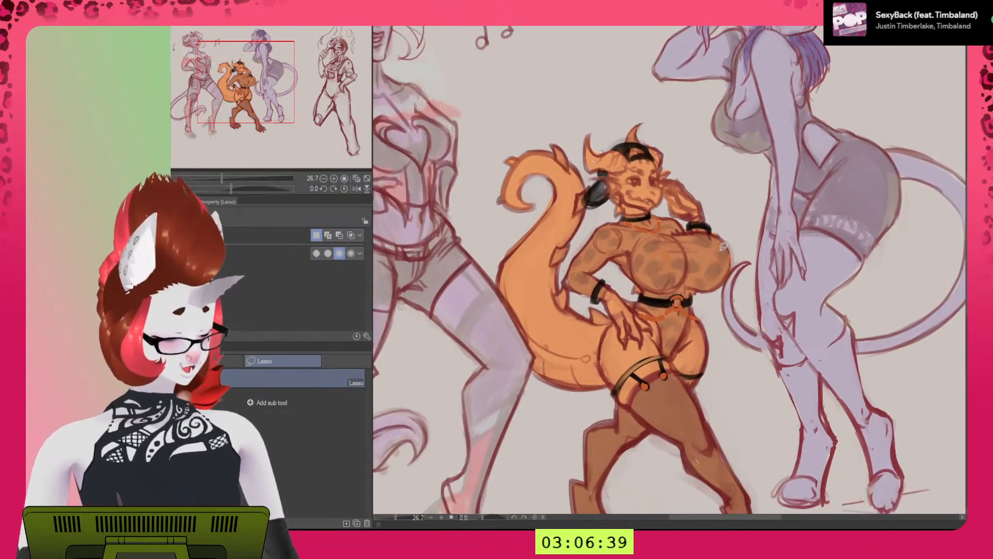
scroll(693, 272, down, 1)
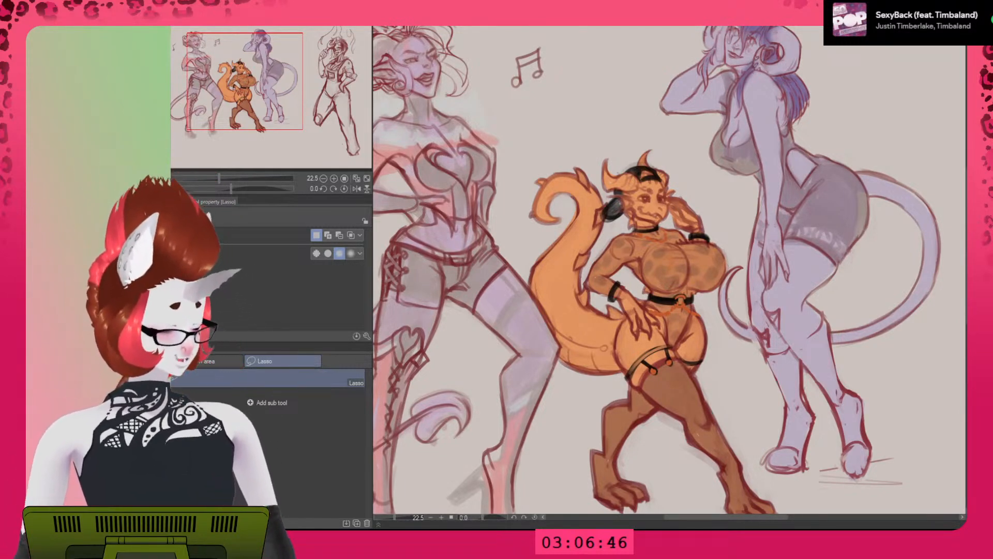
scroll(718, 348, down, 2)
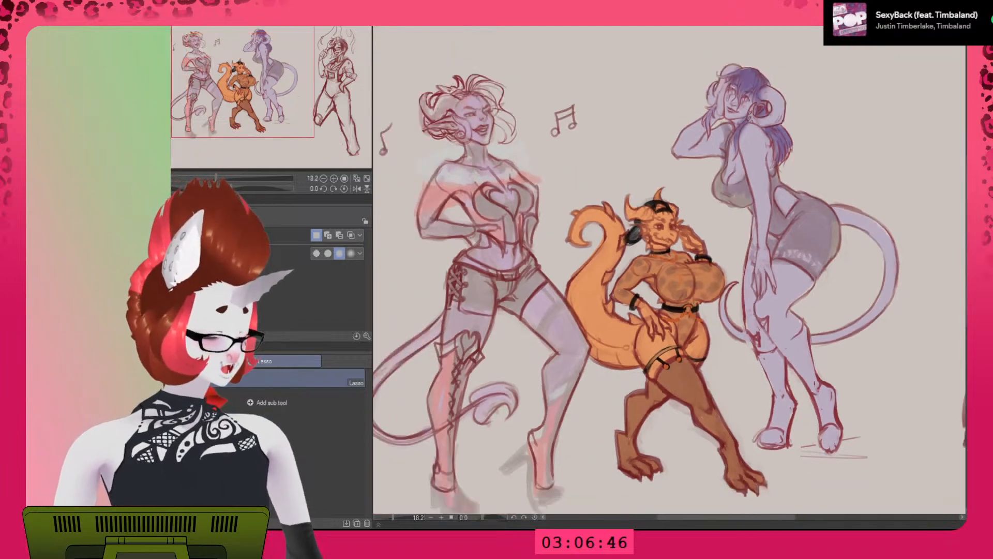
drag(724, 355, 754, 330)
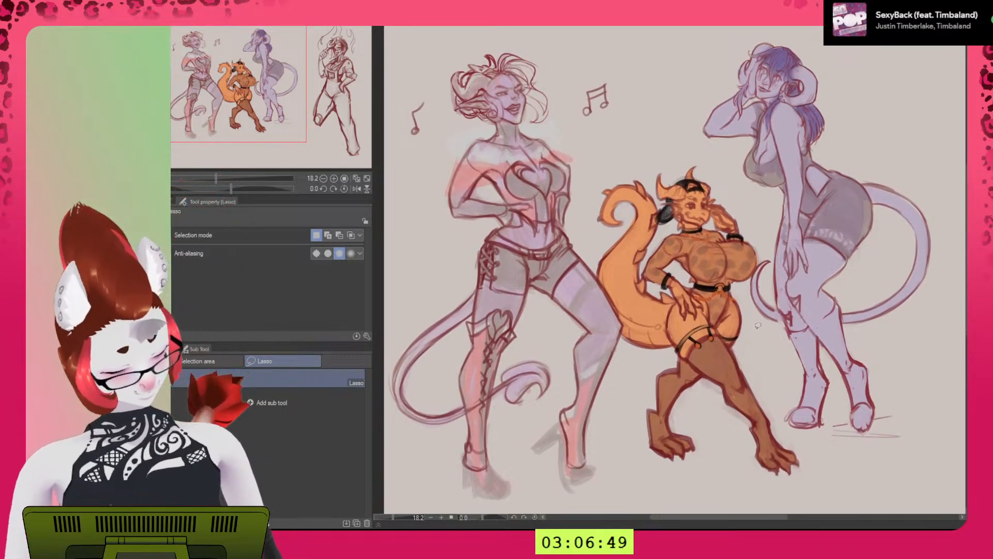
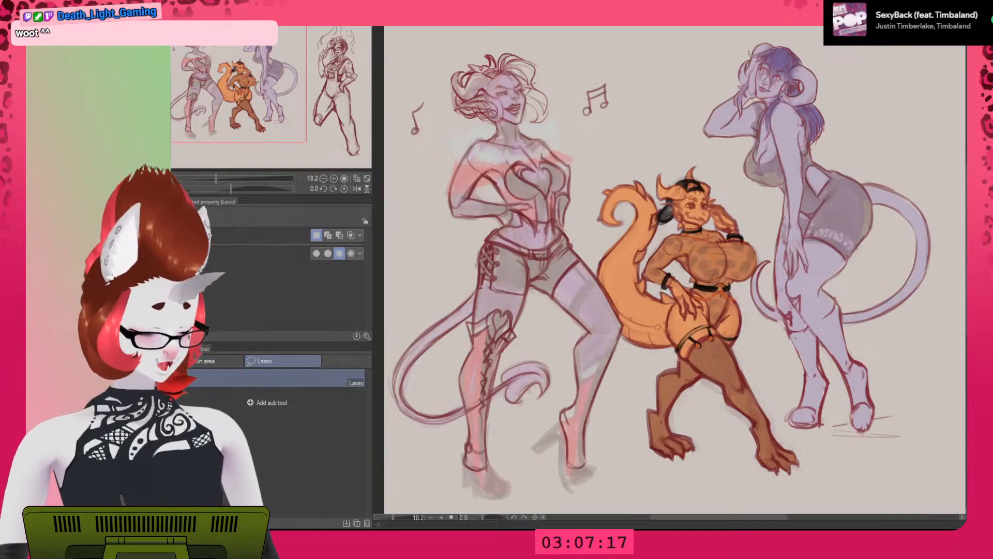
Review the composition of the three colored figures and clear the stray lasso selection near the horned figure's legs.
scroll(718, 267, down, 2)
scroll(718, 279, up, 1)
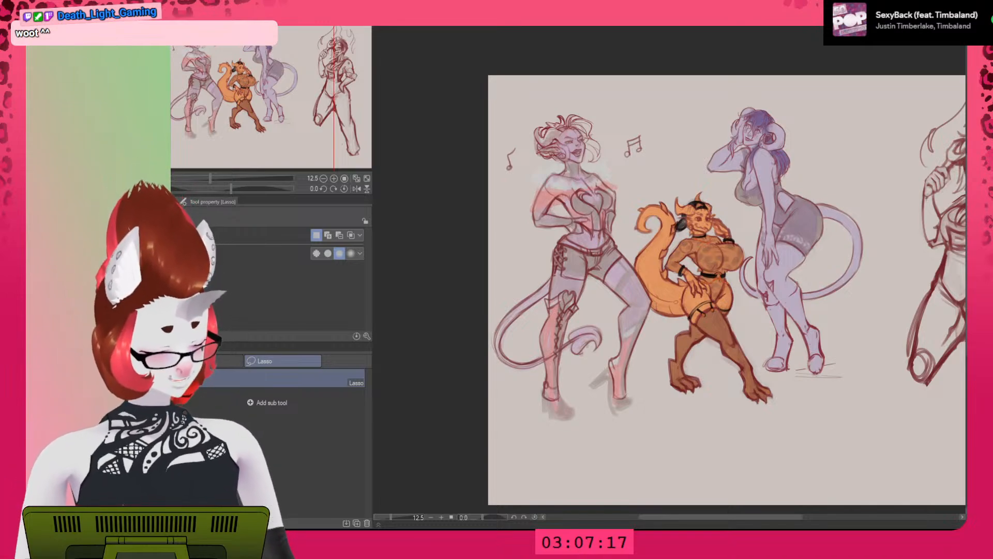
drag(767, 313, 721, 307)
click(888, 298)
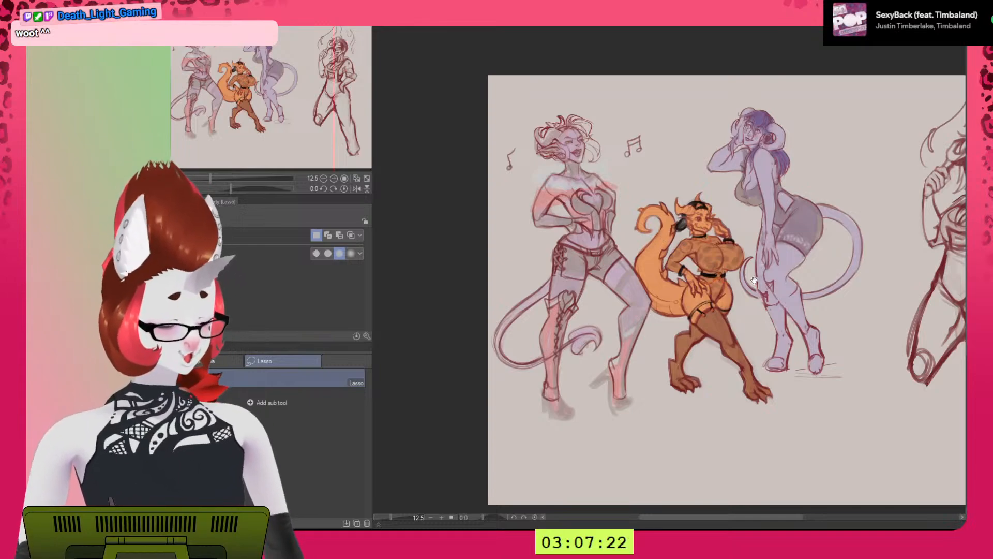
scroll(759, 272, up, 2)
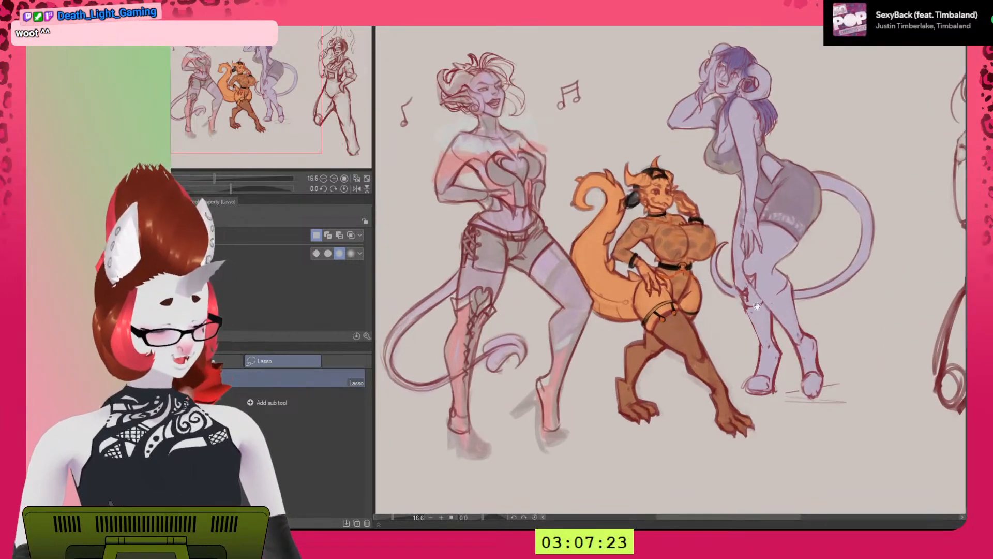
drag(756, 306, 727, 311)
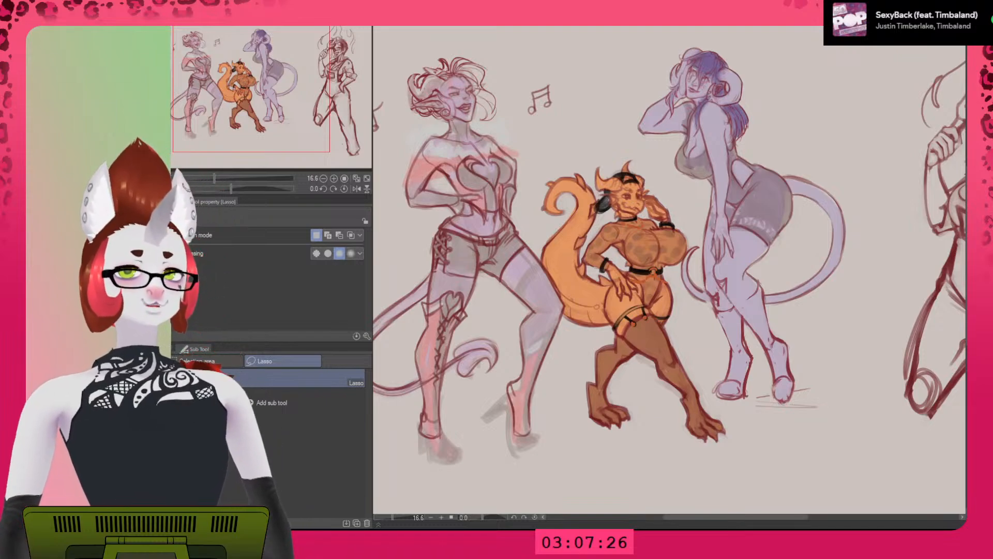
drag(689, 364, 686, 366)
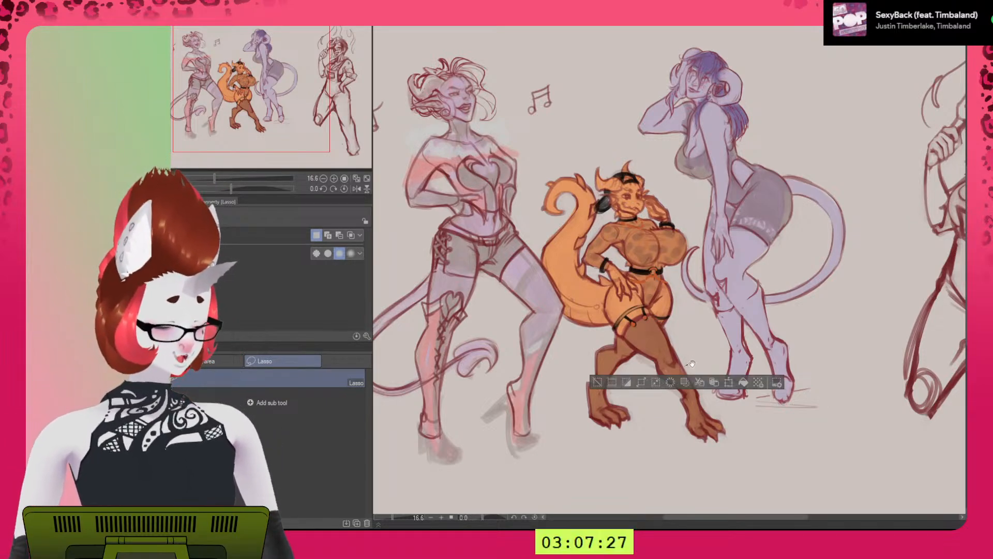
click(597, 381)
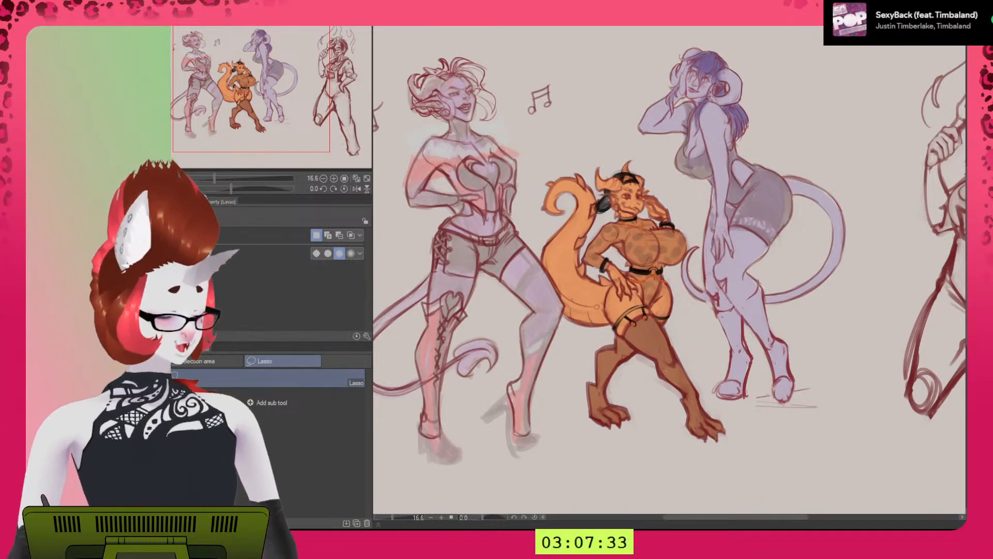
Try a red flow line winding through the three colored figures with the Watercolor brush at size 211.6, and undo it.
drag(773, 380, 823, 388)
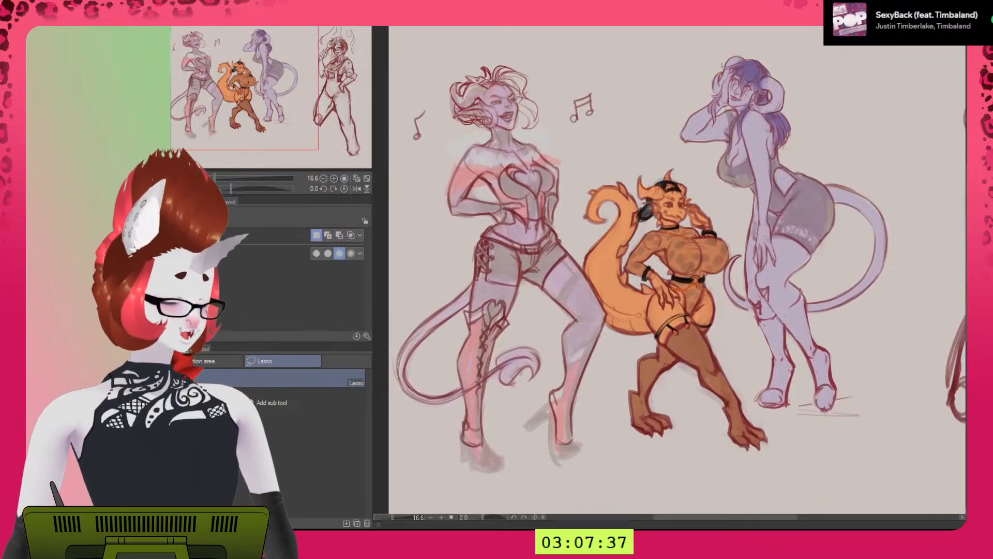
key(b)
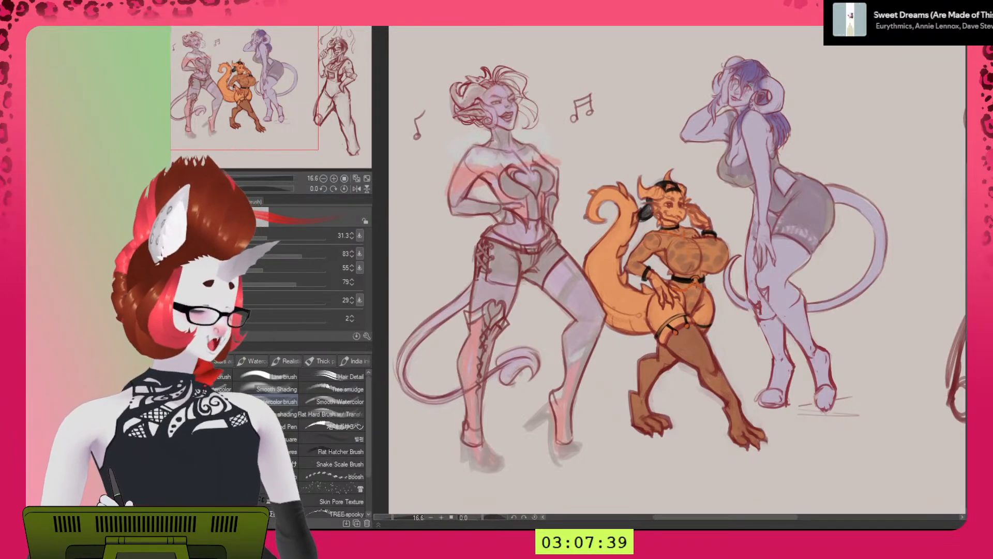
key(bracketright)
key(bracketright)
key(bracketright)
key(bracketright)
key(bracketright)
key(bracketright)
mouse_move(752, 74)
mouse_down()
mouse_move(734, 104)
mouse_move(756, 151)
mouse_move(815, 180)
mouse_move(867, 234)
mouse_move(855, 296)
mouse_move(790, 323)
mouse_move(711, 275)
mouse_move(651, 177)
mouse_move(679, 239)
mouse_move(664, 322)
mouse_move(596, 259)
mouse_move(600, 162)
mouse_move(522, 173)
mouse_move(434, 305)
mouse_move(426, 415)
mouse_move(542, 362)
mouse_move(532, 412)
mouse_move(516, 375)
mouse_move(526, 224)
mouse_move(489, 70)
mouse_up()
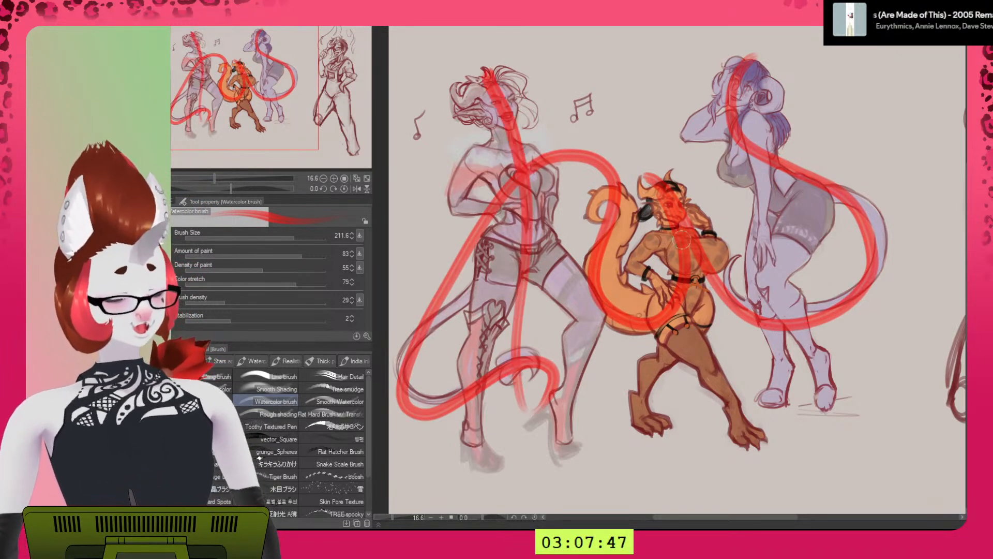
key(ctrl+z)
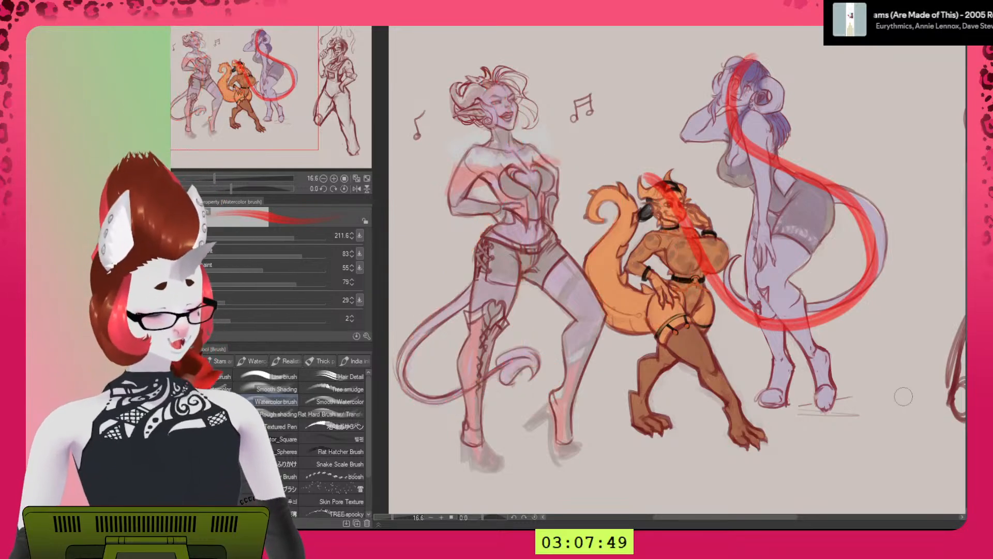
Try a red looping composition line through the three figures with an outer frame around the group, and undo the strokes.
mouse_move(486, 68)
mouse_down()
mouse_move(515, 136)
mouse_move(550, 295)
mouse_move(546, 372)
mouse_move(435, 406)
mouse_move(486, 306)
mouse_move(600, 190)
mouse_move(605, 309)
mouse_move(680, 202)
mouse_move(730, 281)
mouse_move(835, 207)
mouse_move(763, 66)
mouse_up()
key(ctrl+z)
mouse_move(691, 215)
mouse_down()
mouse_move(703, 145)
mouse_move(812, 181)
mouse_move(755, 274)
mouse_move(781, 282)
mouse_up()
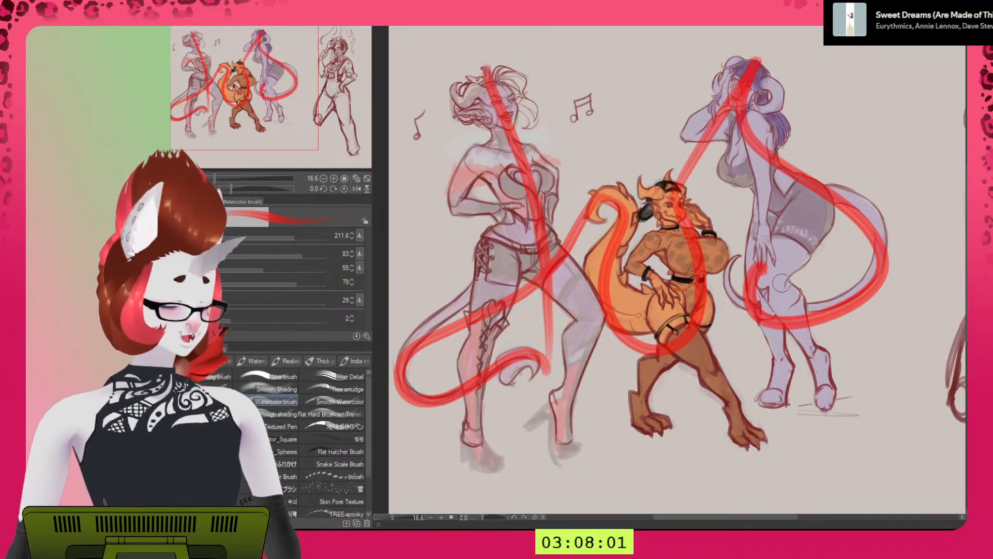
mouse_move(462, 457)
mouse_down()
mouse_move(827, 341)
mouse_move(781, 34)
mouse_move(445, 76)
mouse_move(374, 440)
mouse_up()
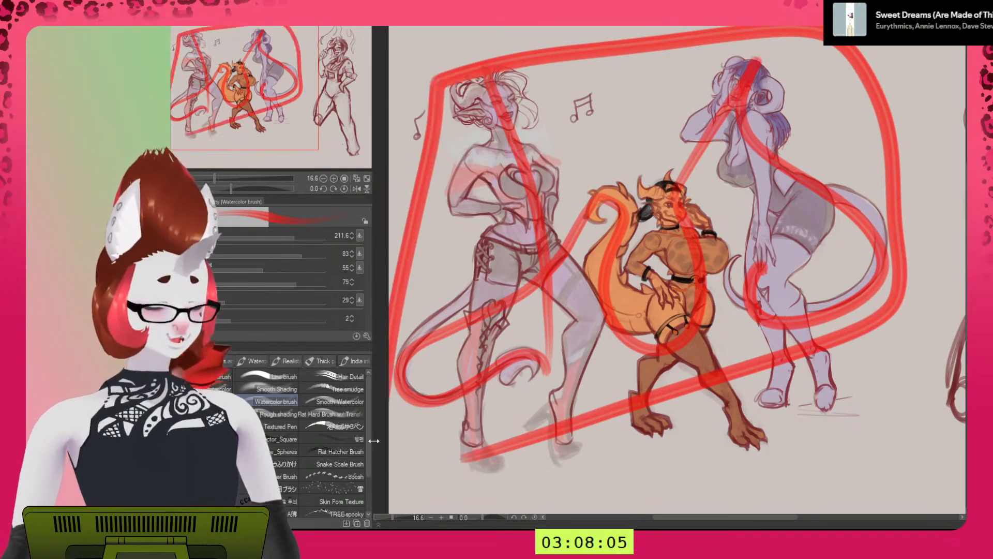
key(ctrl+z)
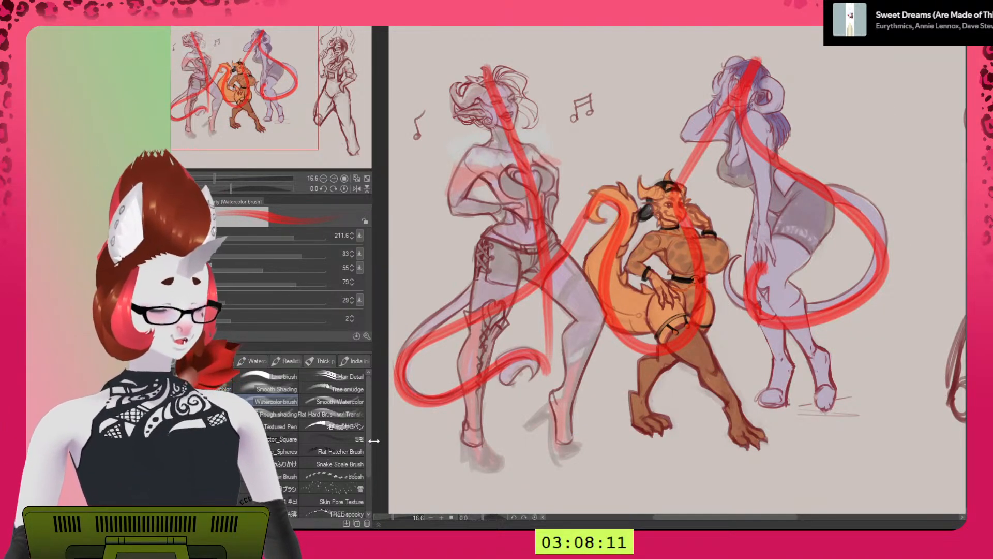
key(ctrl+z)
key(ctrl+z)
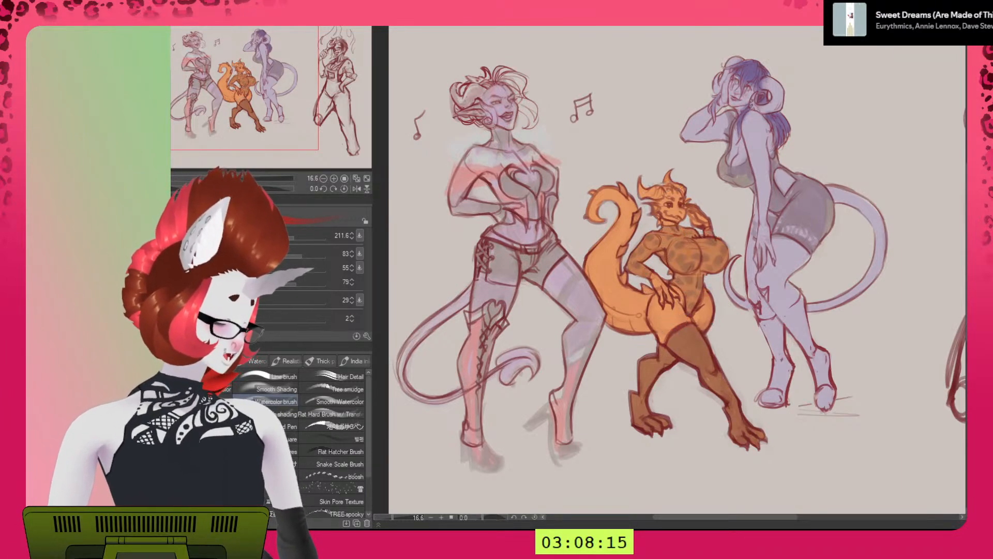
Step back through the horned figure's recent edits for comparison and redo them.
key(ctrl+z)
key(ctrl+z)
key(ctrl+z)
key(ctrl+y)
key(ctrl+y)
key(ctrl+y)
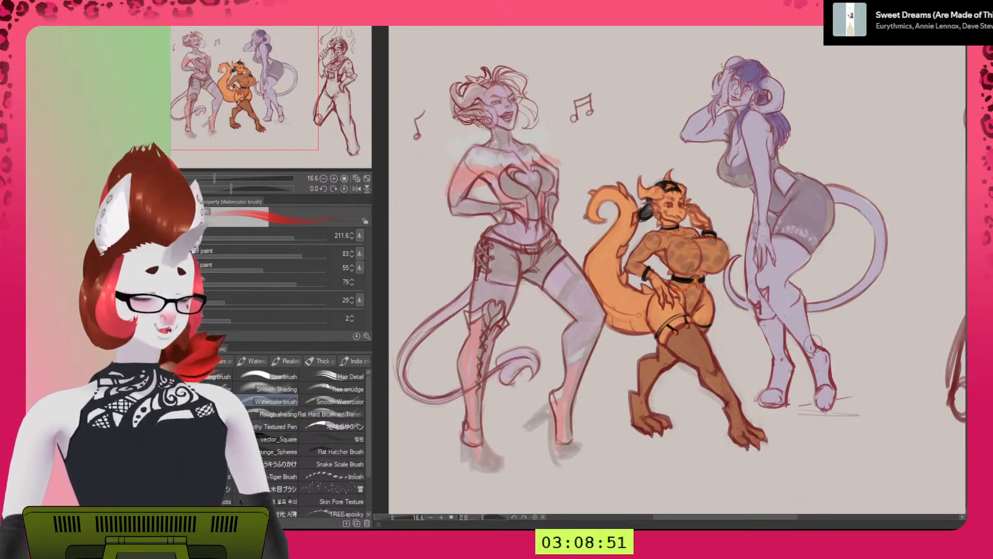
Show the earlier crouching horned figure in the group, try red U-shaped lines linking the three figures, and undo the last stroke.
drag(838, 365, 789, 369)
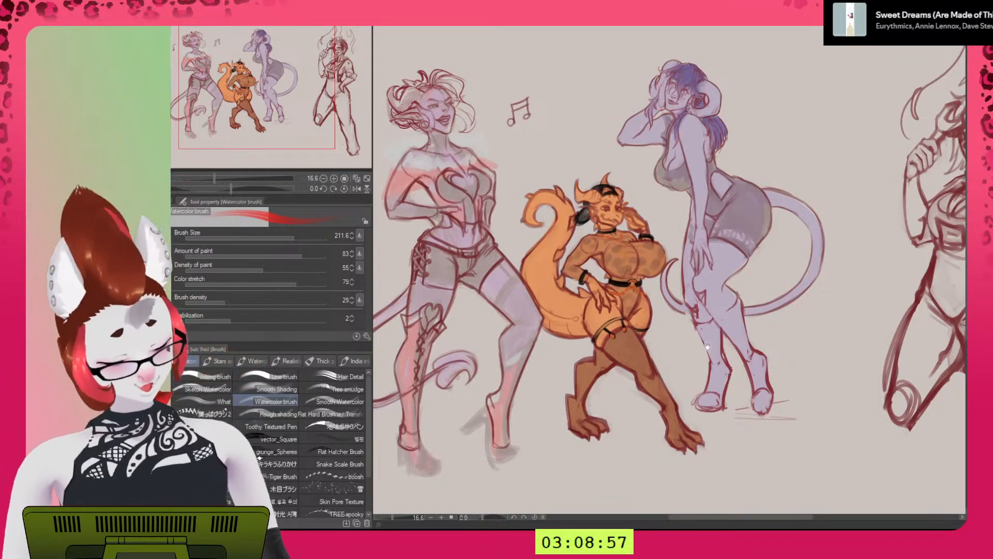
scroll(730, 362, down, 2)
drag(734, 361, 718, 337)
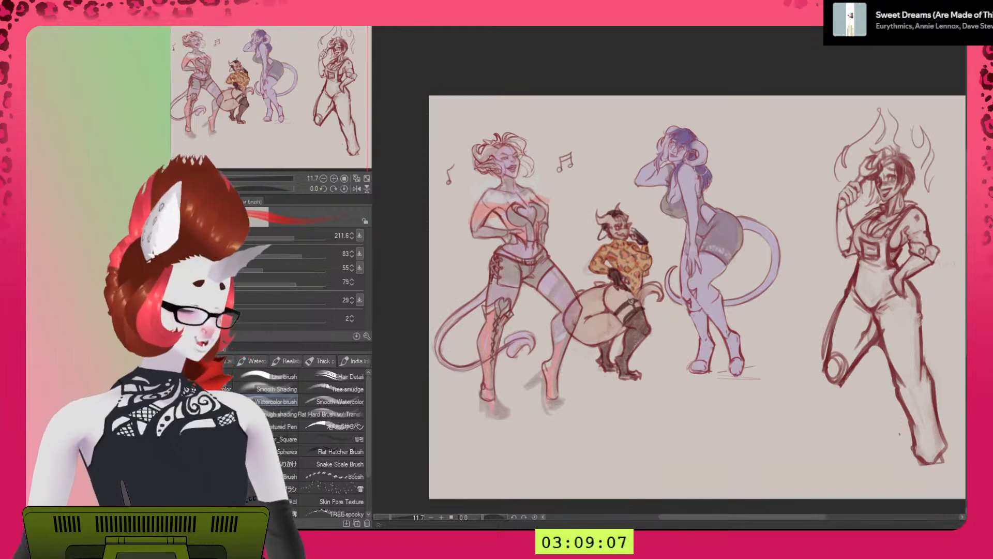
mouse_move(677, 136)
mouse_down()
mouse_move(692, 184)
mouse_move(762, 291)
mouse_move(677, 311)
mouse_move(614, 310)
mouse_move(615, 219)
mouse_up()
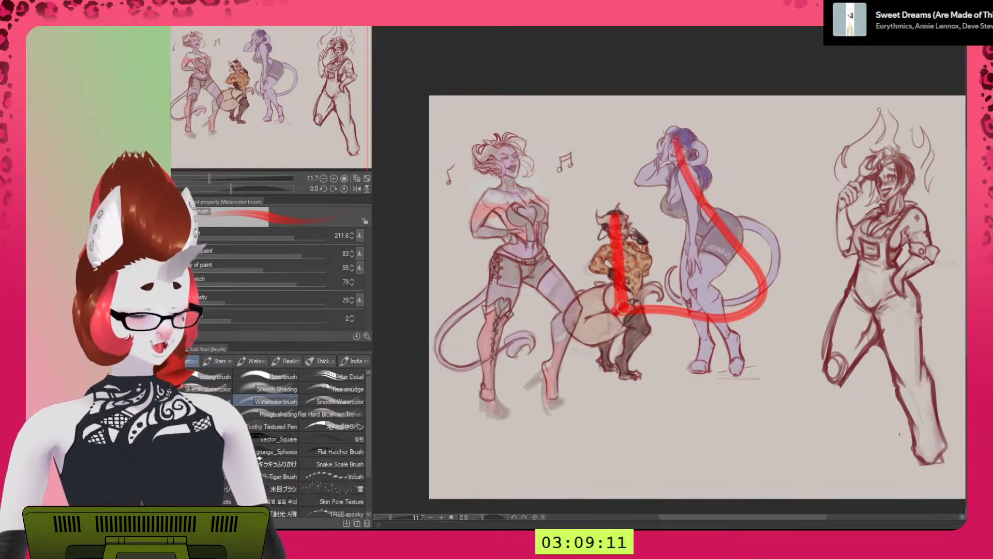
mouse_move(622, 307)
mouse_down()
mouse_move(594, 309)
mouse_move(526, 243)
mouse_move(503, 149)
mouse_up()
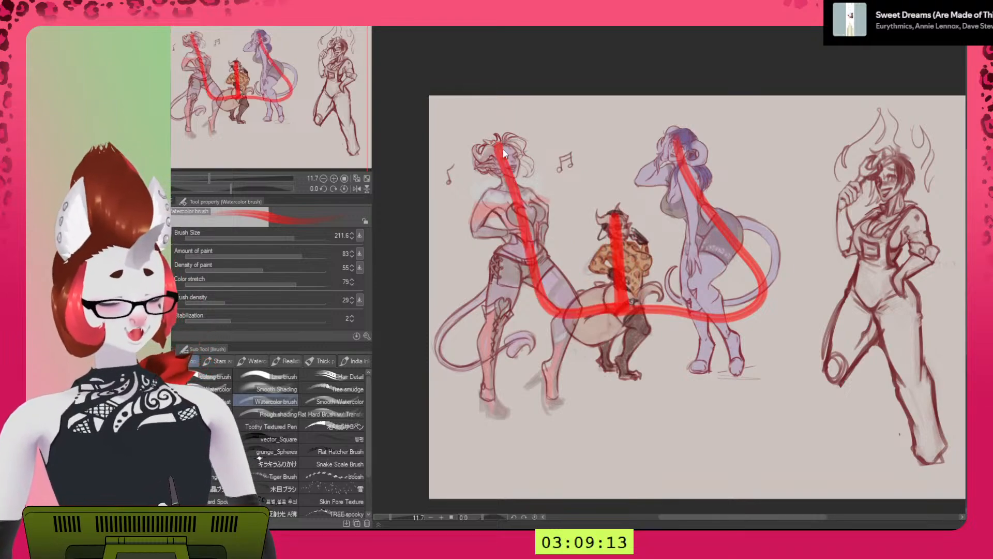
key(ctrl+z)
Try separate red gesture lines running down from each of the three figures' heads and undo them.
mouse_move(672, 135)
mouse_down()
mouse_move(696, 222)
mouse_move(616, 228)
mouse_move(618, 220)
mouse_up()
mouse_move(510, 150)
mouse_down()
mouse_move(512, 176)
mouse_move(457, 365)
mouse_move(549, 339)
mouse_up()
drag(619, 217, 584, 330)
key(ctrl+z)
key(ctrl+z)
key(ctrl+z)
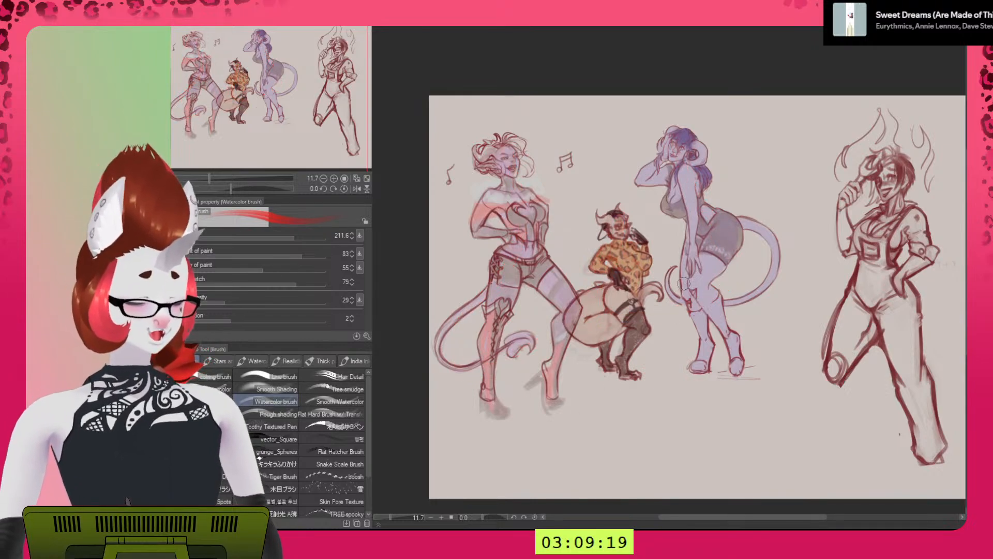
Try red connecting lines between the two tall figures and the crouching horned figure, and undo them all.
mouse_move(504, 152)
mouse_down()
mouse_move(460, 189)
mouse_move(455, 147)
mouse_move(515, 170)
mouse_move(470, 364)
mouse_move(618, 225)
mouse_move(634, 316)
mouse_move(745, 295)
mouse_move(763, 233)
mouse_up()
key(ctrl+z)
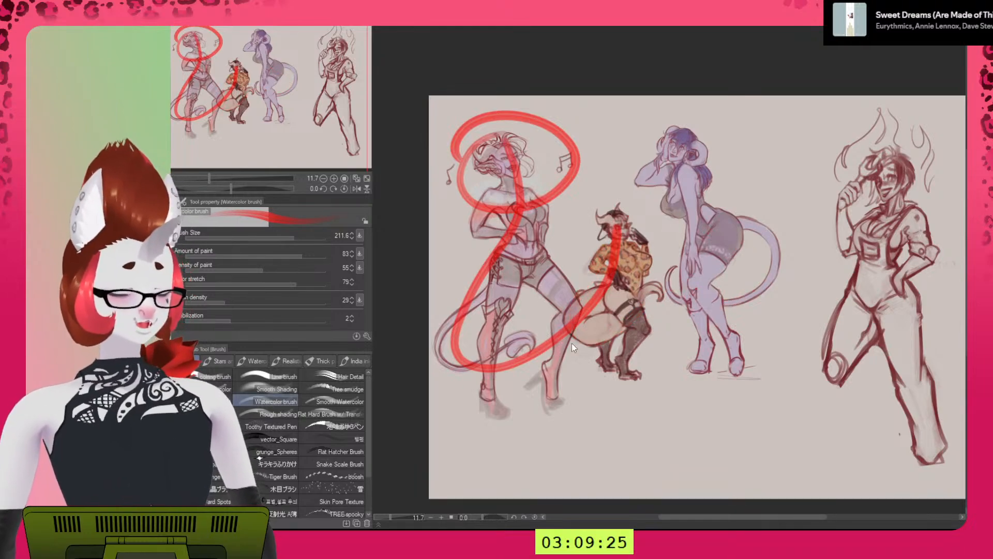
key(ctrl+z)
mouse_move(489, 371)
mouse_down()
mouse_move(619, 267)
mouse_move(673, 163)
mouse_up()
key(ctrl+z)
mouse_move(504, 139)
mouse_down()
mouse_move(474, 280)
mouse_move(509, 351)
mouse_move(653, 208)
mouse_move(686, 134)
mouse_up()
key(ctrl+z)
key(ctrl+z)
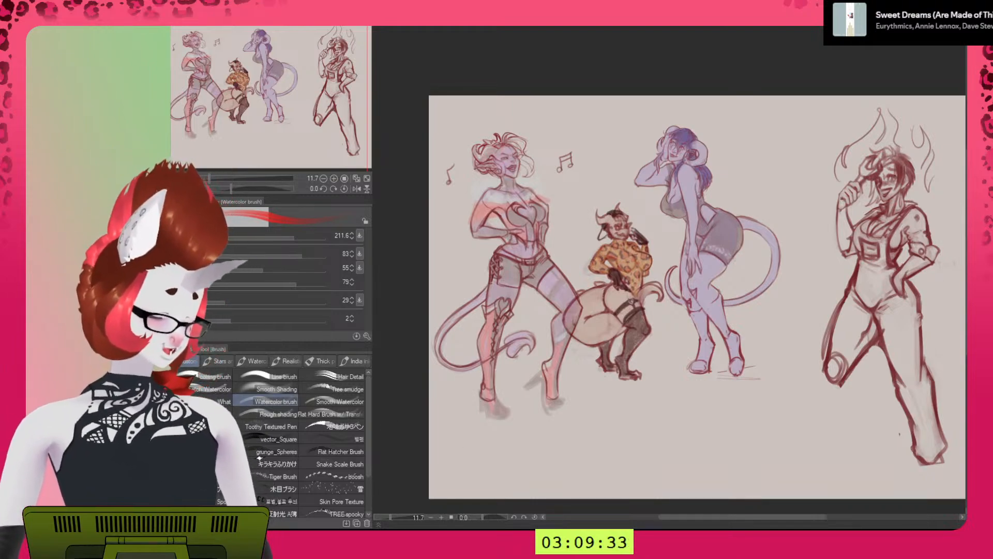
Restore the orange standing version of the horned figure and undo the red stroke over the purple figure's foot.
key(Delete)
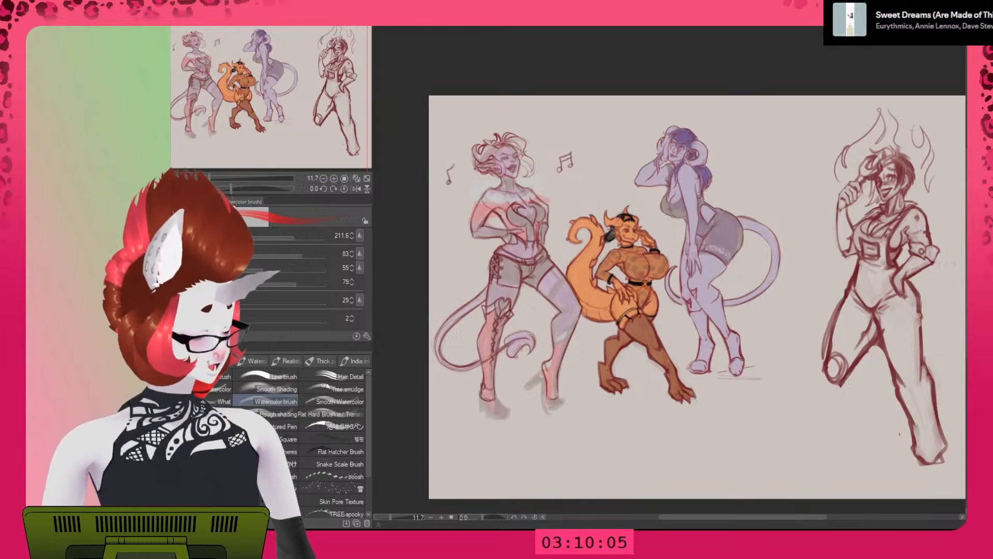
scroll(735, 365, up, 3)
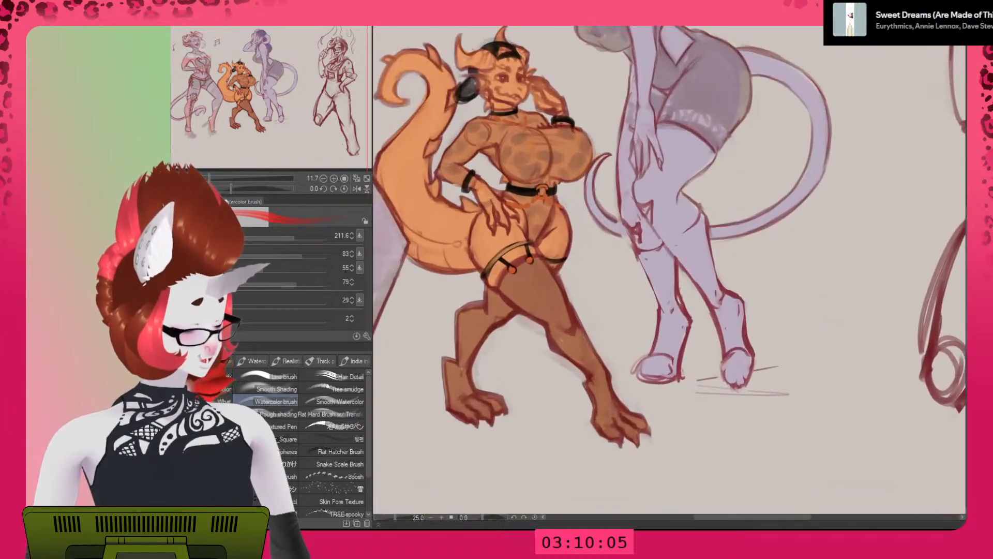
drag(656, 363, 704, 337)
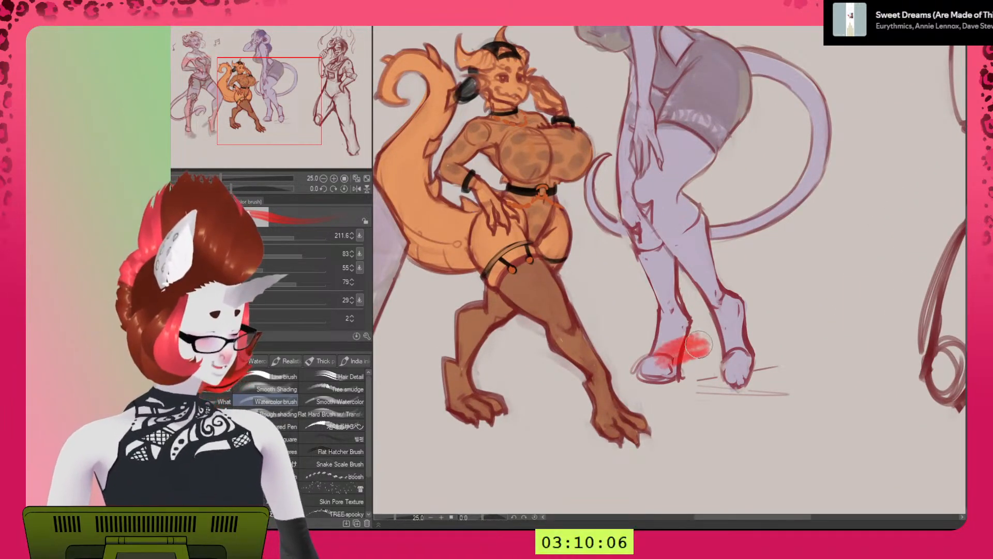
key(ctrl+z)
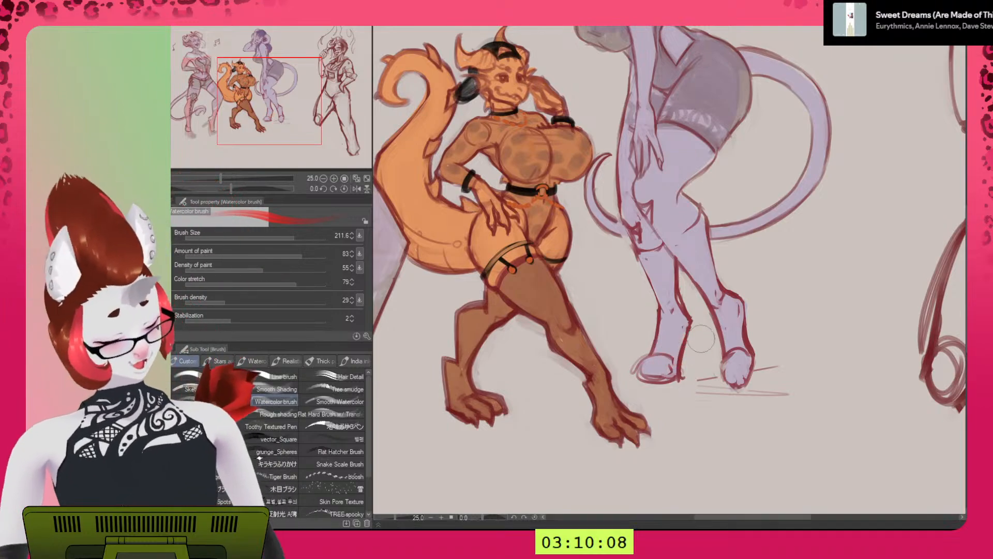
key(ctrl+z)
Examine the figures' feet and leg placement, the uncolored figure in overalls, and the spacing of the full four-figure composition.
drag(719, 370, 944, 309)
drag(640, 408, 710, 328)
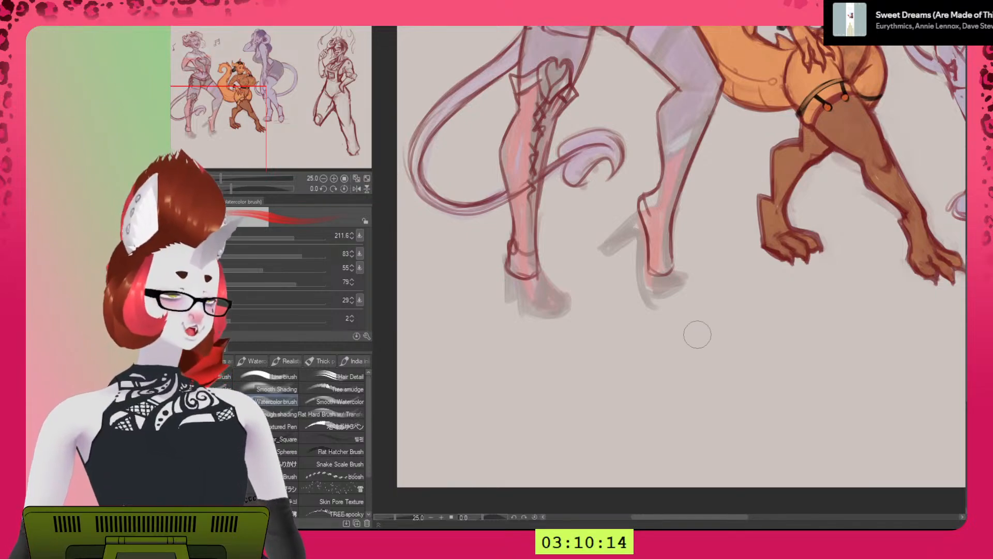
scroll(696, 333, down, 3)
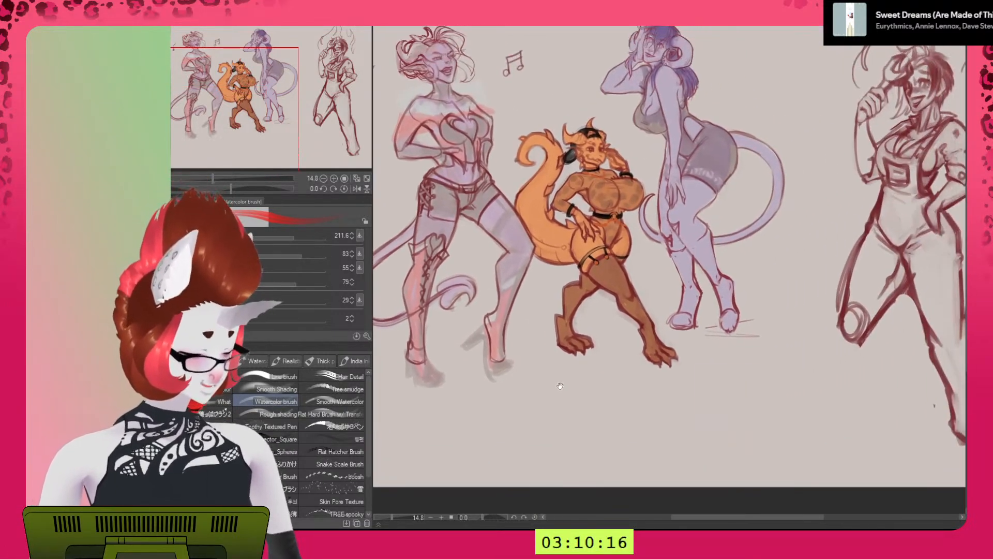
drag(633, 317, 627, 277)
drag(673, 254, 662, 334)
drag(768, 259, 725, 265)
scroll(820, 228, up, 2)
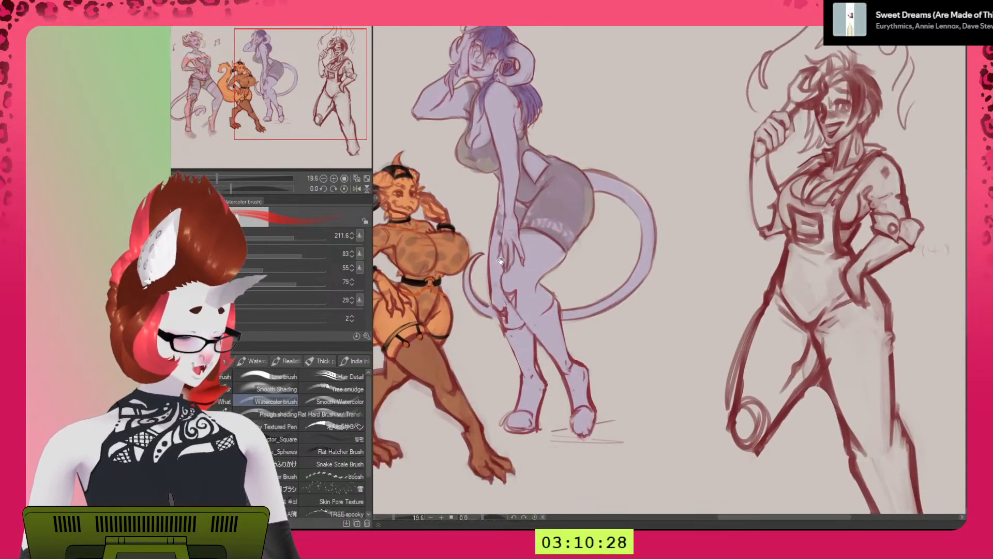
drag(501, 260, 667, 261)
scroll(666, 261, down, 3)
drag(718, 290, 688, 284)
scroll(716, 301, down, 1)
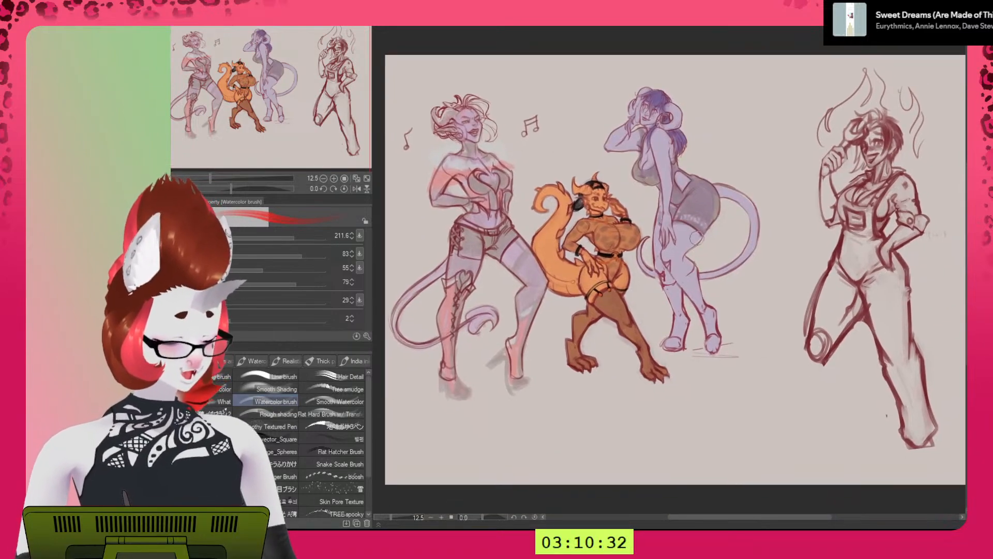